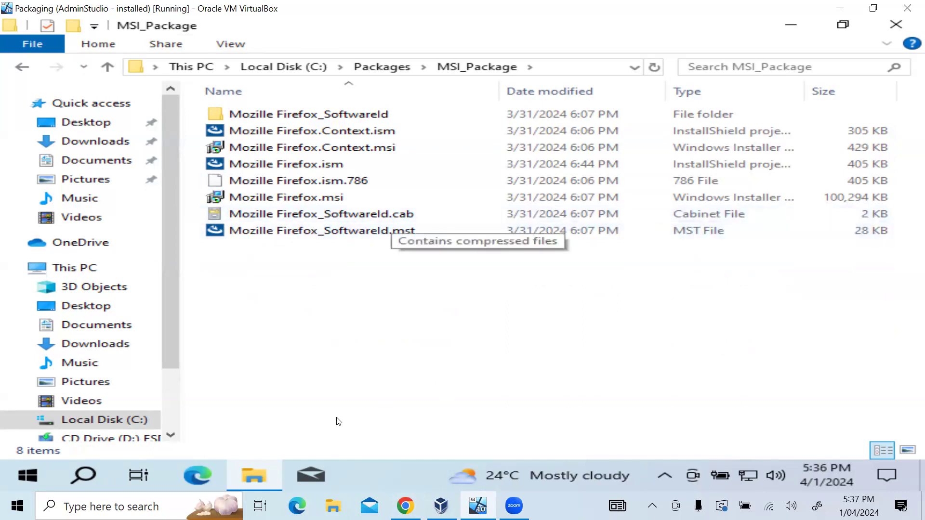
# - Go up to the Packages folder, reopen its MSI_Package subfolder, and select the Mozille Firefox.ism project file
pyautogui.doubleClick(348, 162)
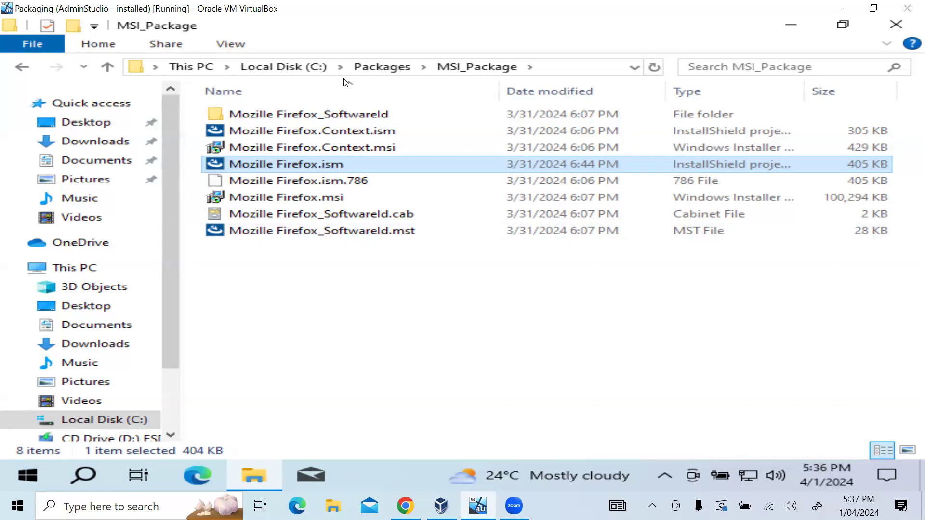
pyautogui.click(367, 72)
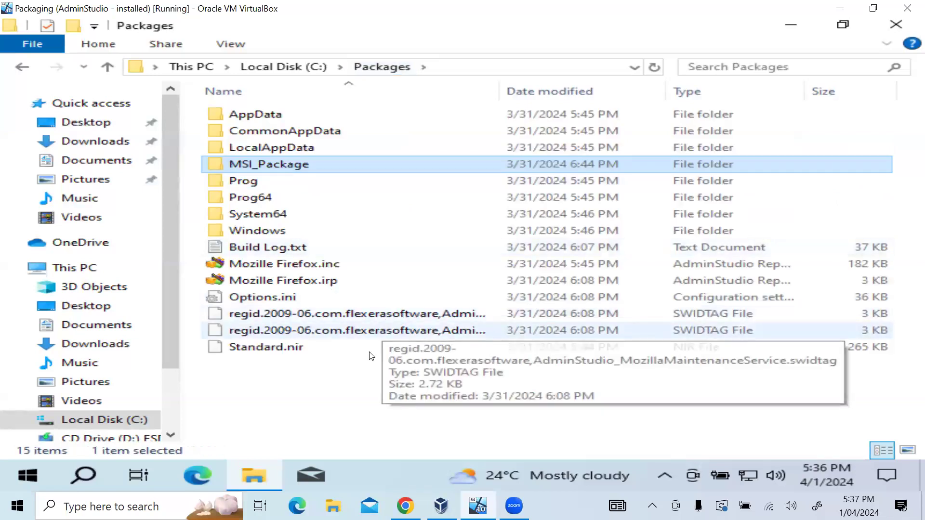
pyautogui.doubleClick(343, 166)
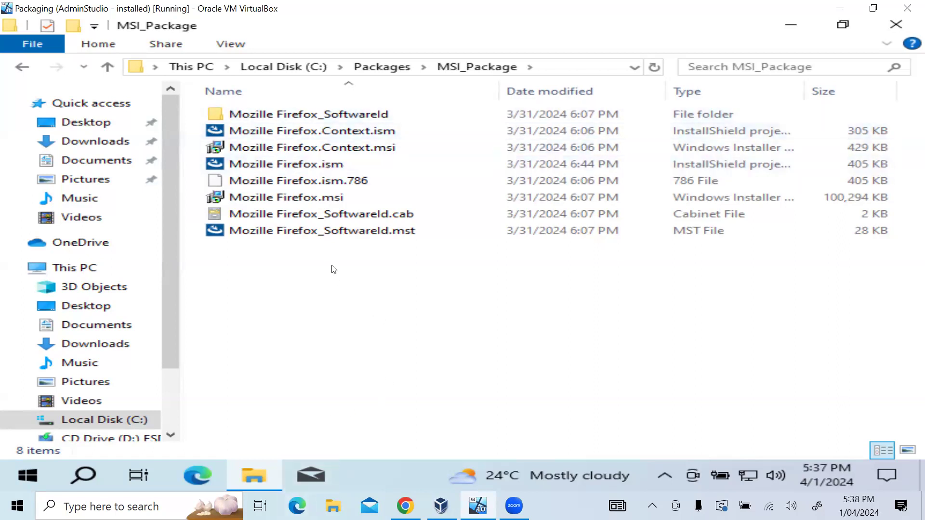
pyautogui.click(317, 161)
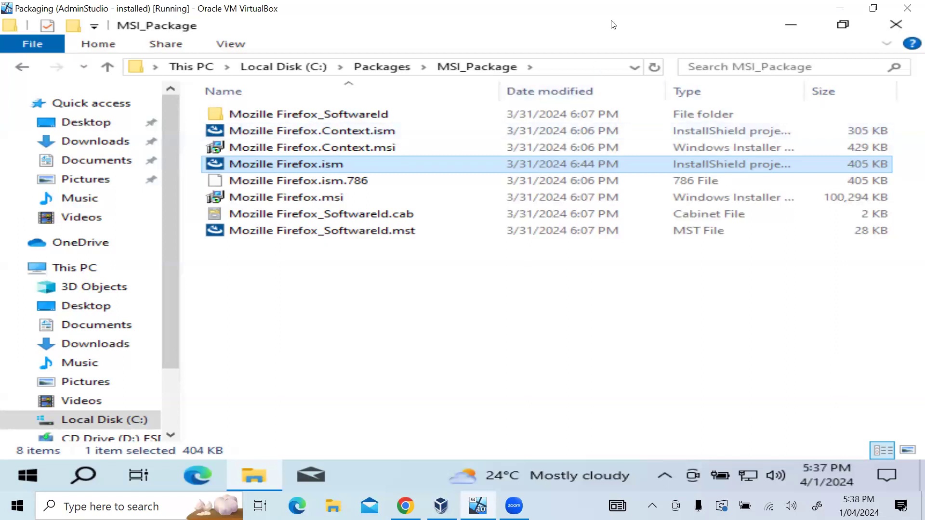
# - Restore the virtual machine window, minimize the VirtualBox Manager behind it, and maximize the virtual machine window again
pyautogui.moveTo(612, 12); pyautogui.dragTo(650, 83)
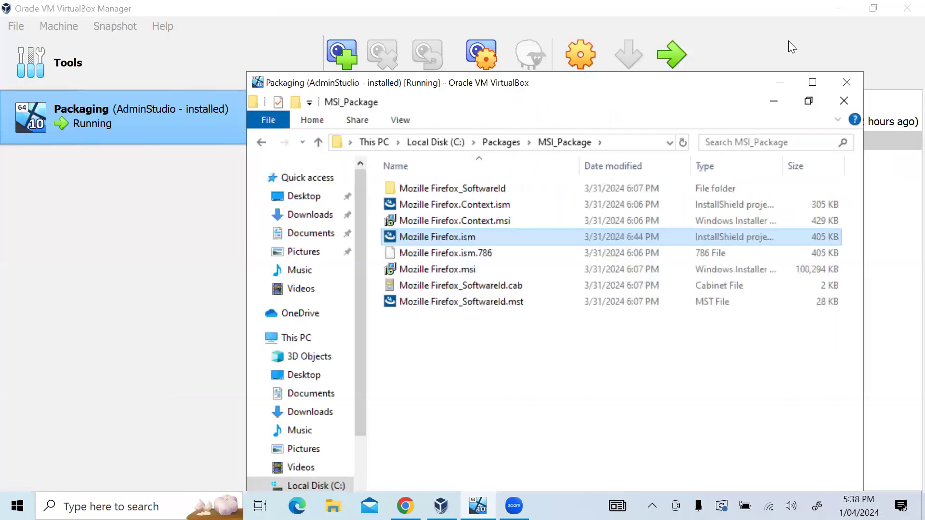
pyautogui.click(831, 14)
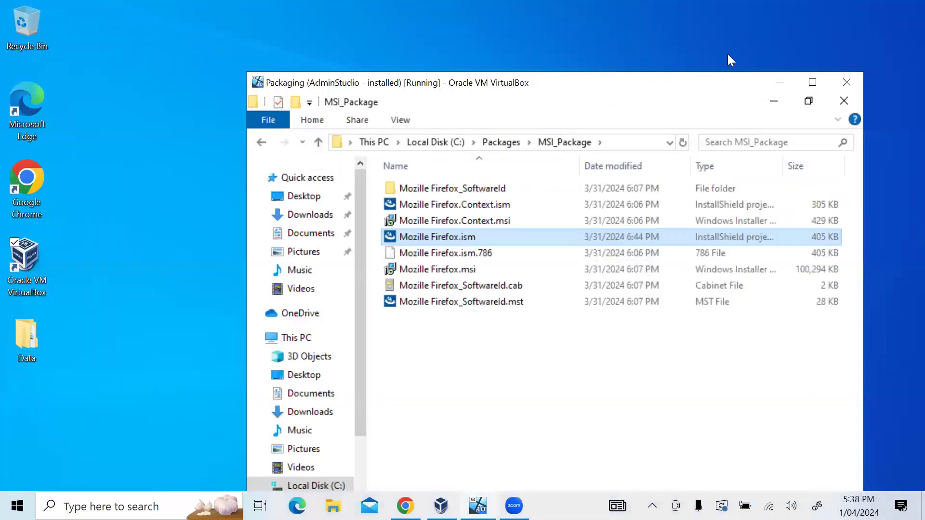
pyautogui.click(812, 82)
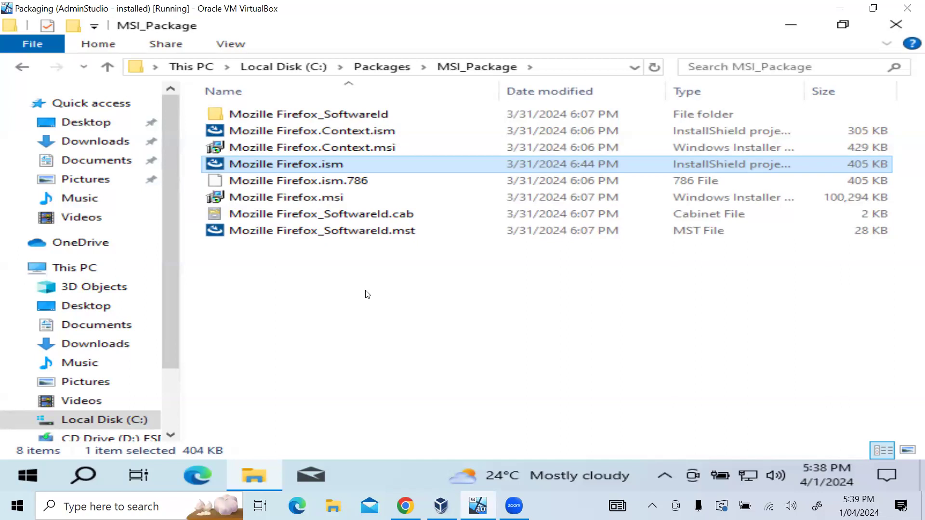
# - Open Mozille Firefox.ism in InstallShield, allowing the app to make changes and continuing to evaluate AdminStudio
pyautogui.rightClick(350, 165)
pyautogui.click(383, 201)
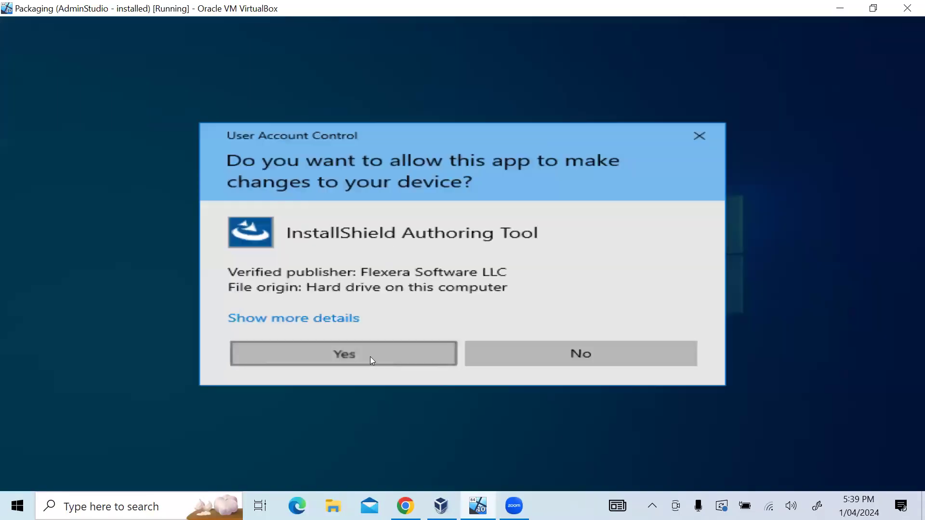
pyautogui.click(373, 360)
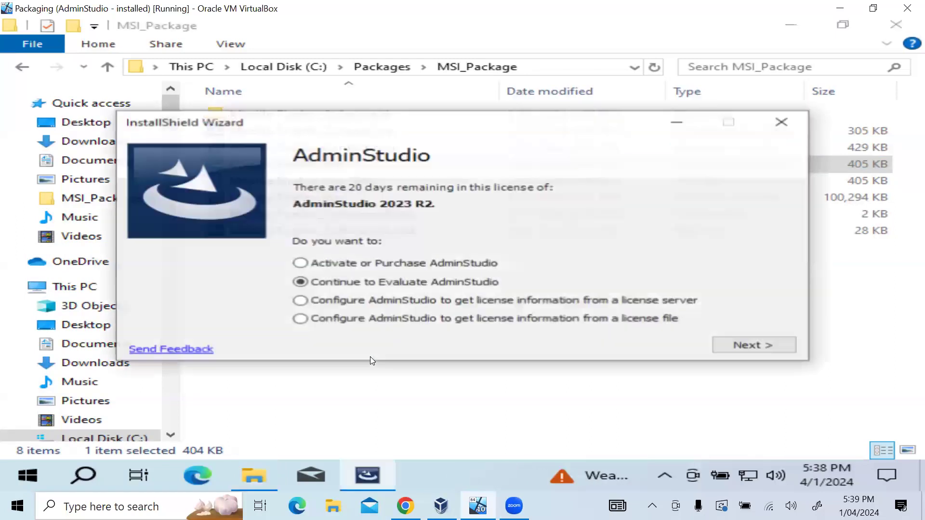
pyautogui.click(774, 346)
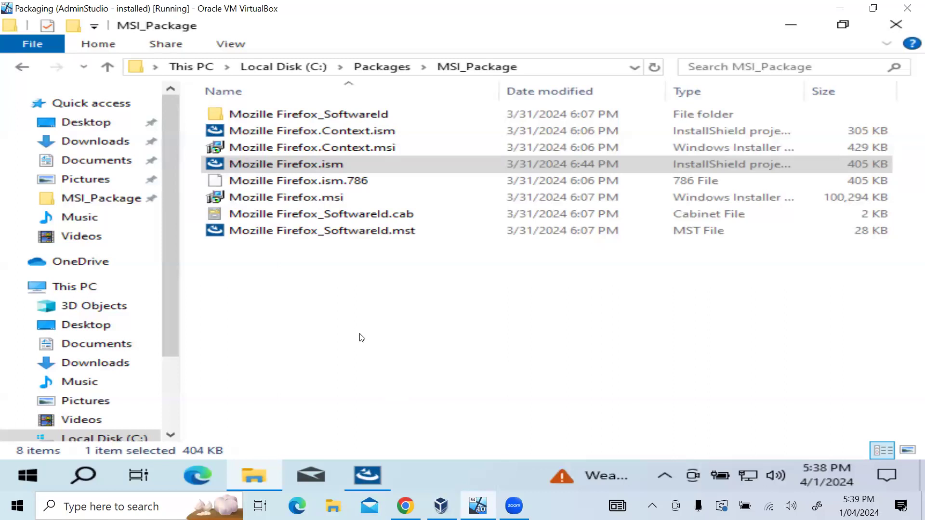
pyautogui.click(375, 483)
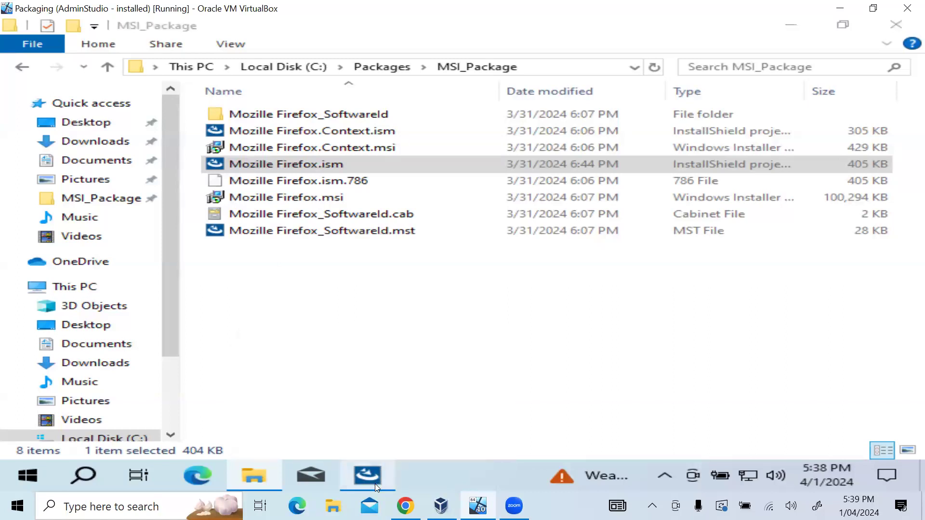
pyautogui.moveTo(372, 482)
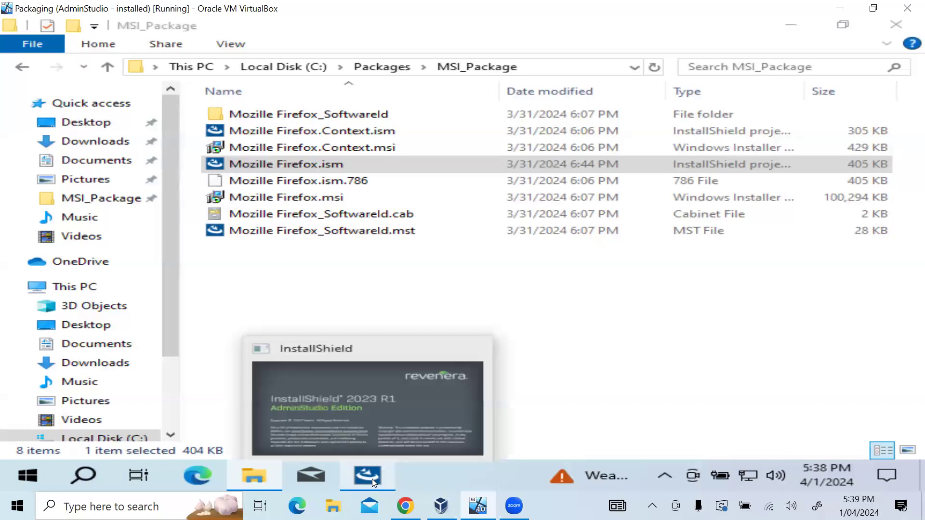
pyautogui.moveTo(359, 348)
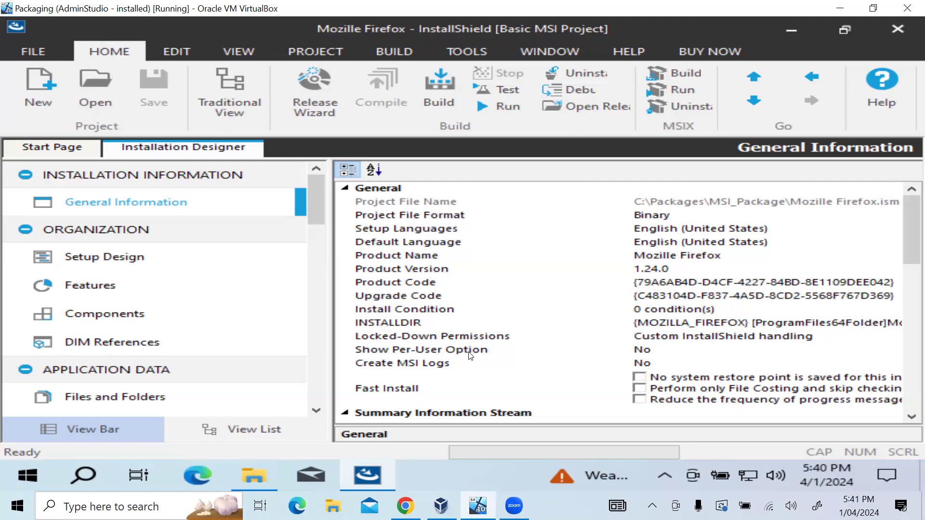
# - Review the General Information settings and open the Change Icon dialog for Display Icon under Add or Remove Programs
pyautogui.scroll(-1, 523, 356)
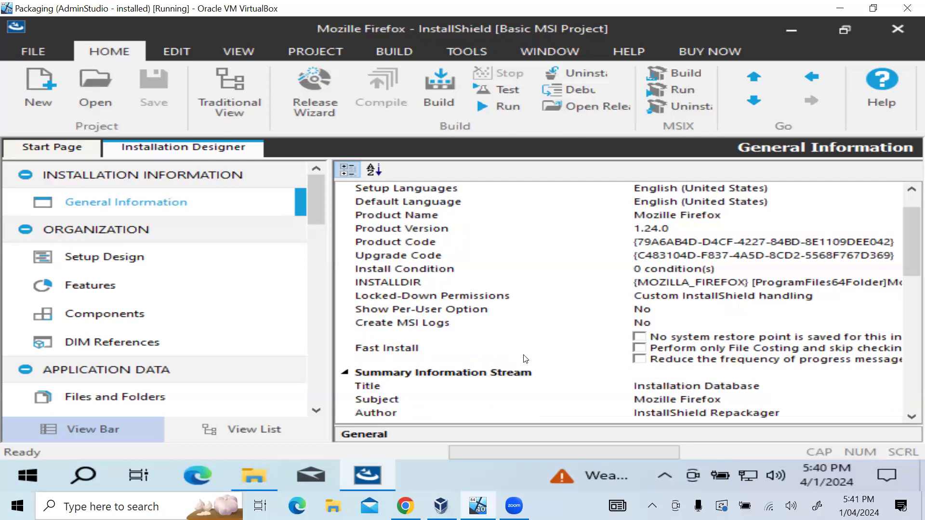
pyautogui.scroll(-10, 525, 359)
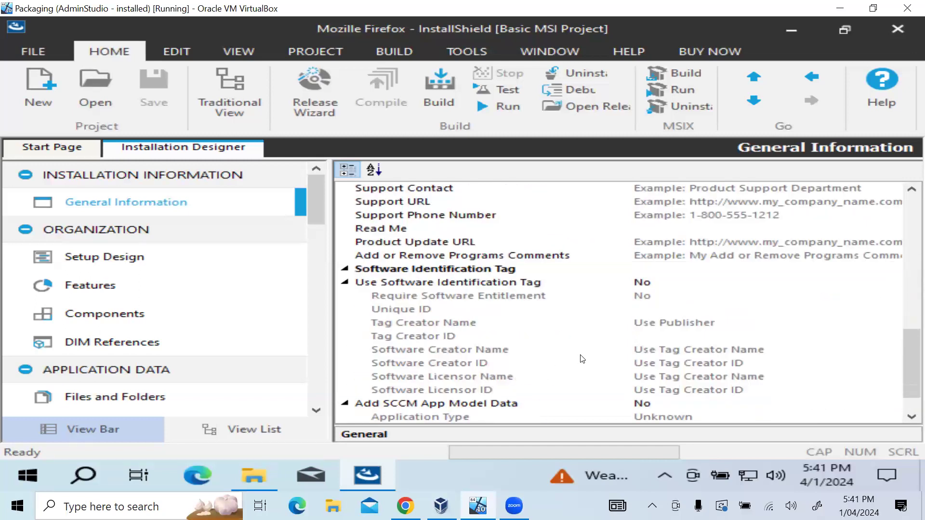
pyautogui.scroll(-1, 586, 361)
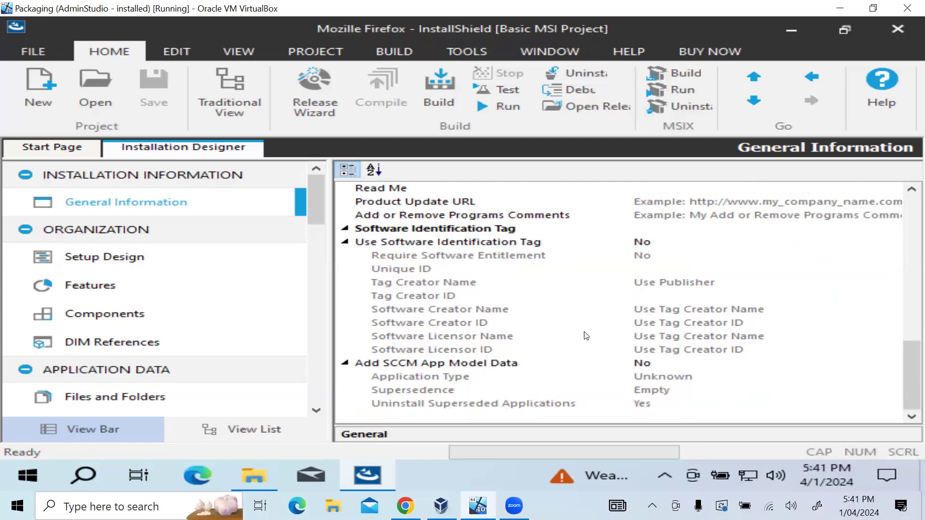
pyautogui.scroll(4, 530, 322)
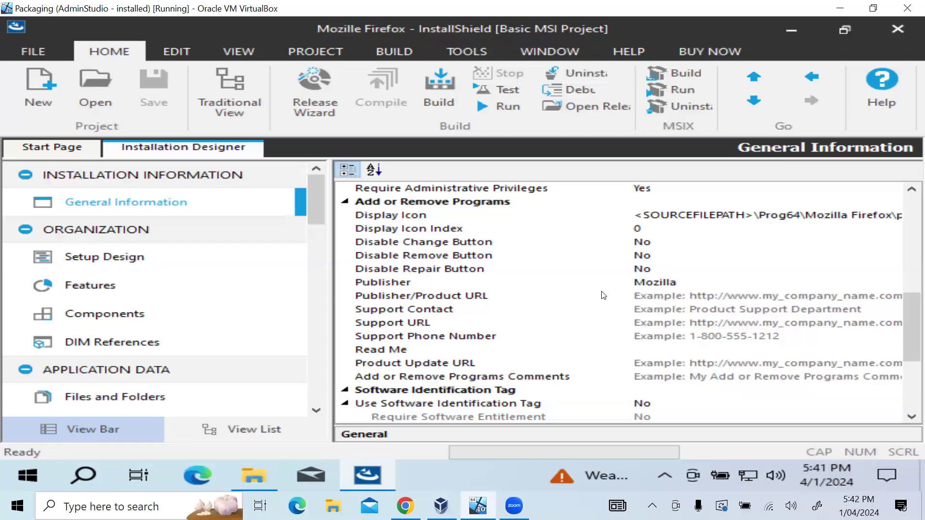
pyautogui.click(731, 217)
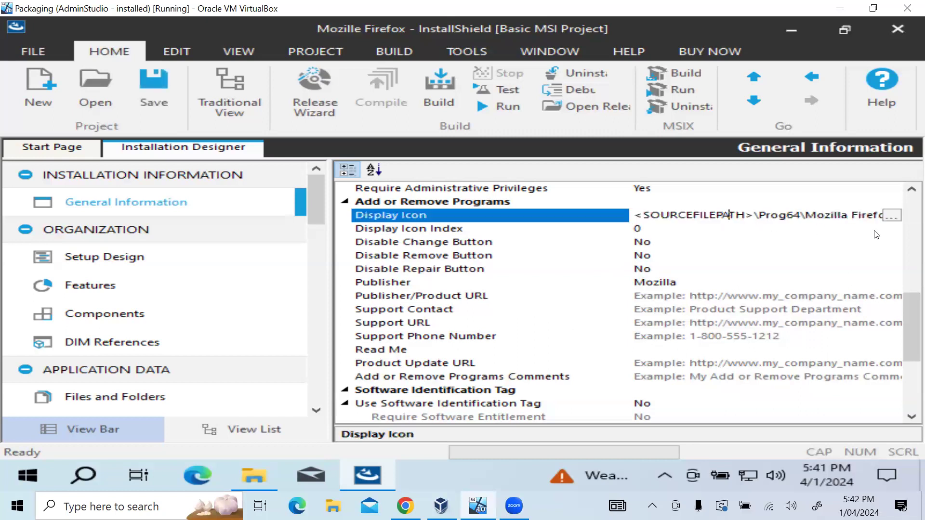
pyautogui.click(890, 216)
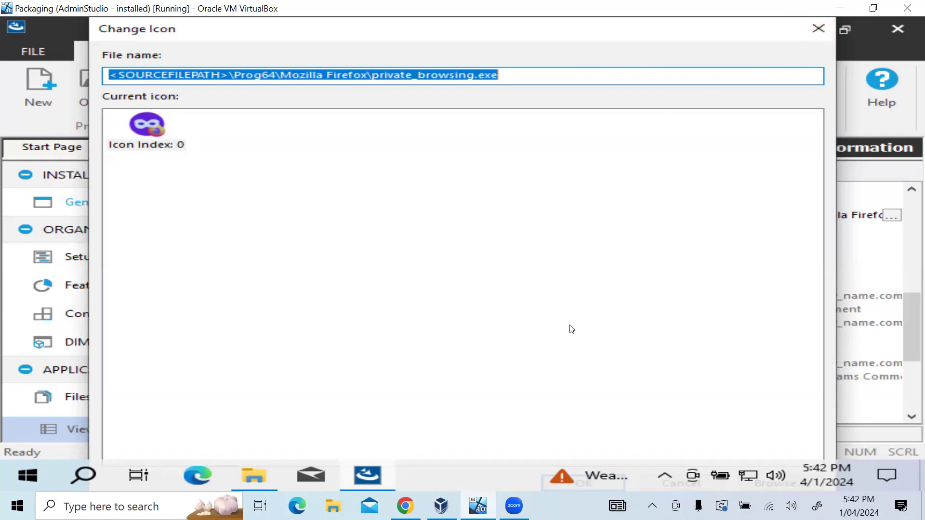
pyautogui.moveTo(699, 18); pyautogui.dragTo(684, 29)
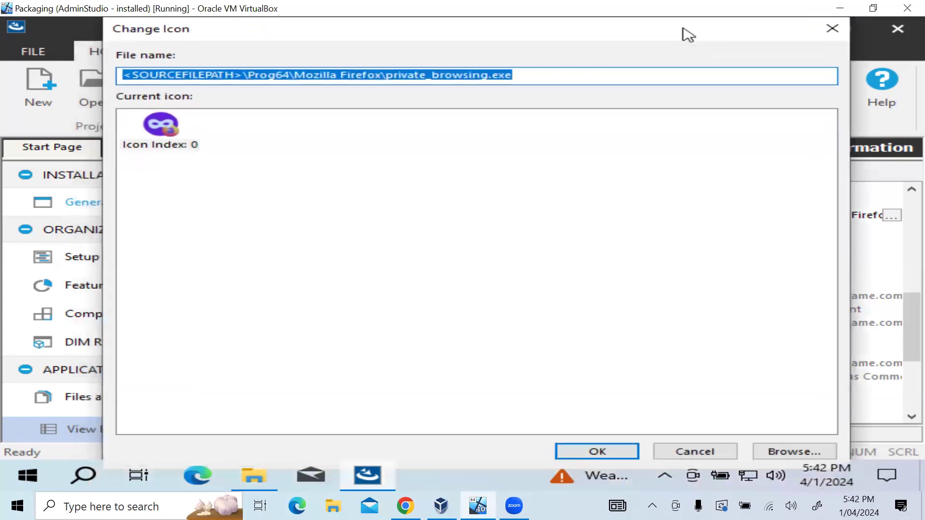
# - Load Firefox Installer.exe from C:\Scratch as the icon file, and check that folder once more for alternatives without choosing one
pyautogui.click(782, 450)
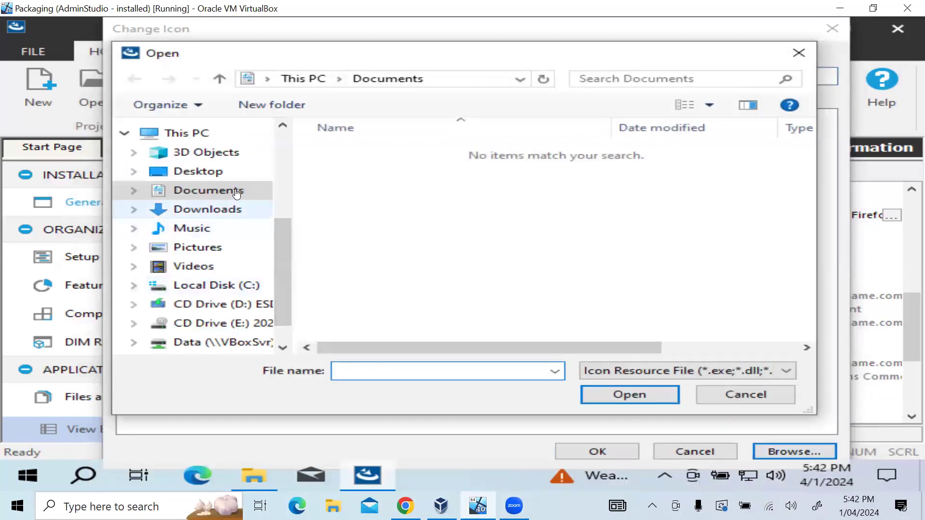
pyautogui.click(246, 284)
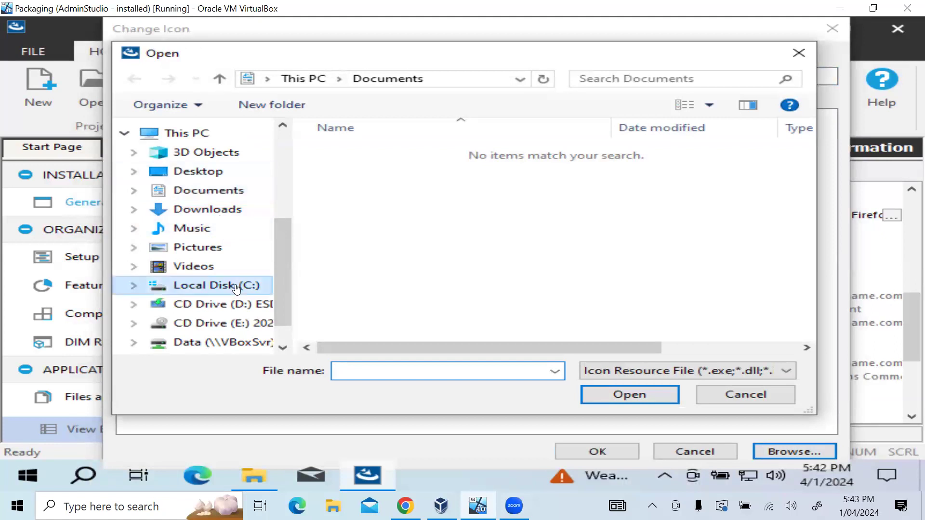
pyautogui.doubleClick(394, 234)
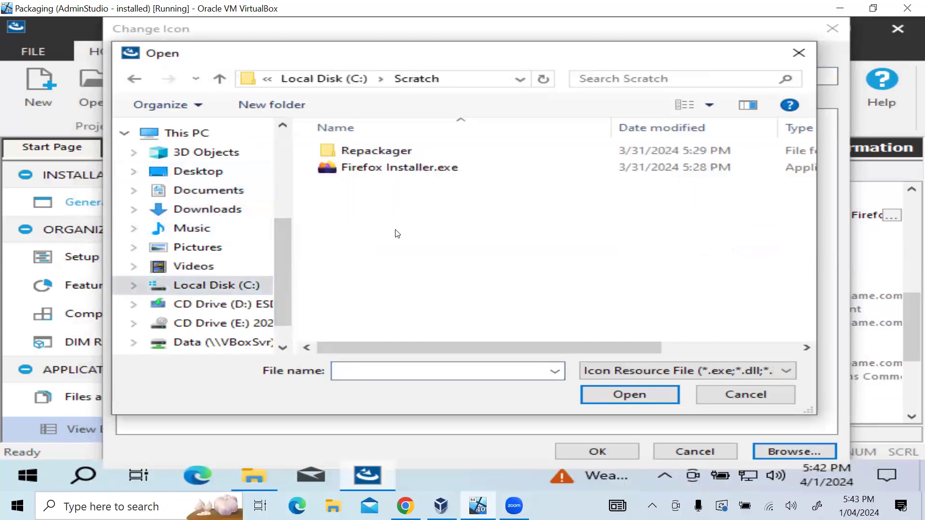
pyautogui.click(394, 170)
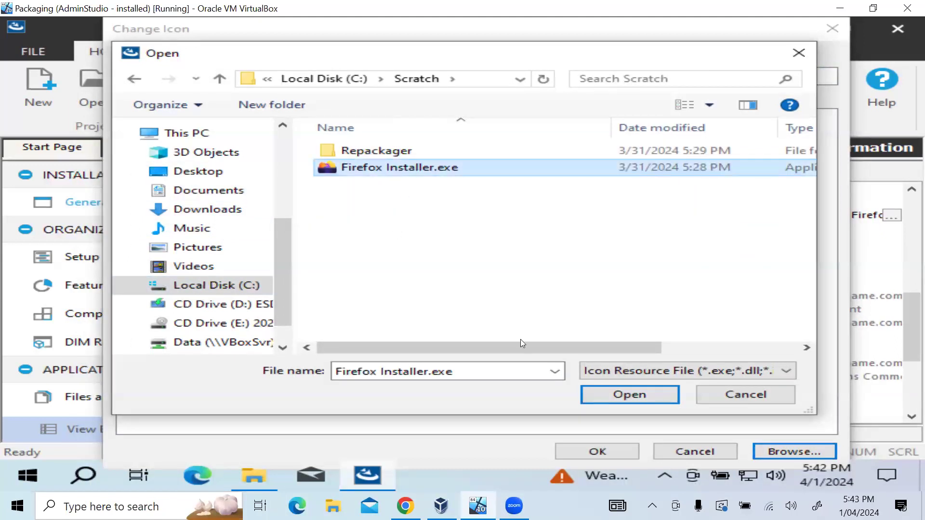
pyautogui.click(649, 396)
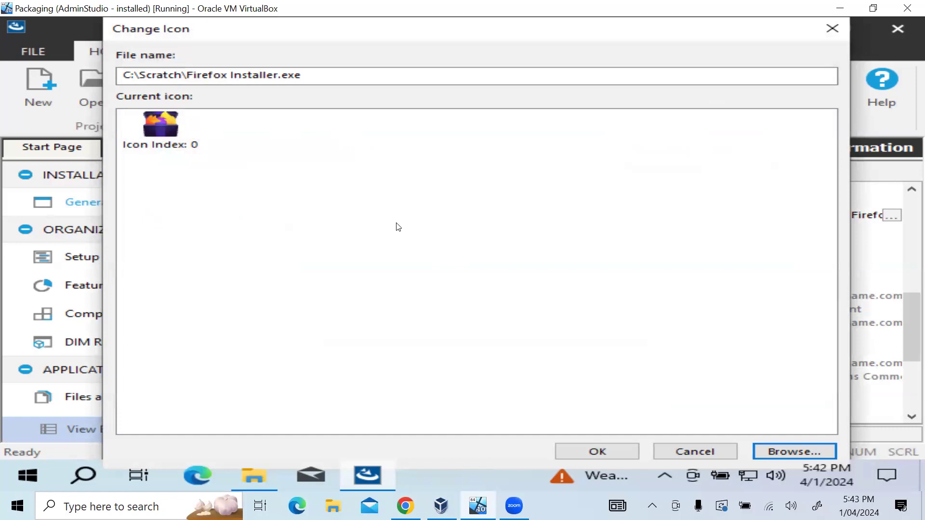
pyautogui.click(793, 449)
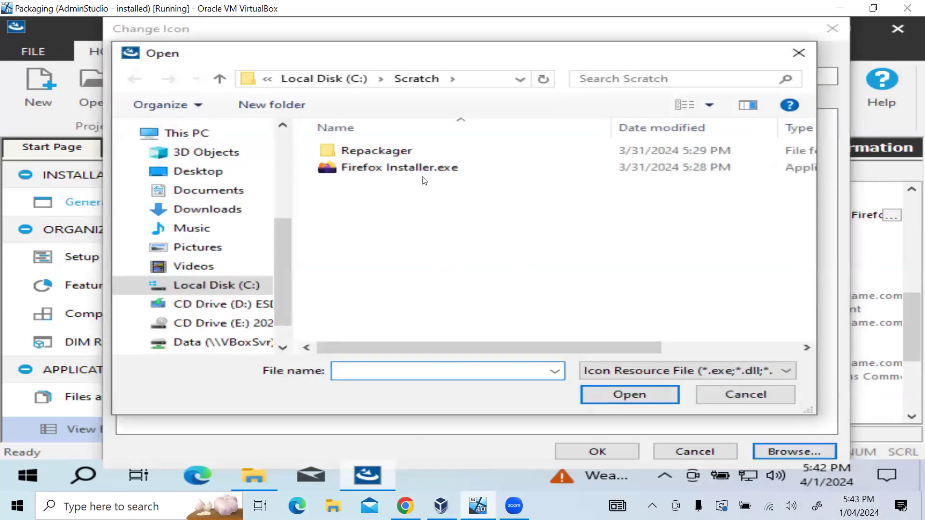
pyautogui.click(729, 395)
# - Switch to Microsoft Edge and search the web for "mozilla firefox icon png"
pyautogui.click(206, 475)
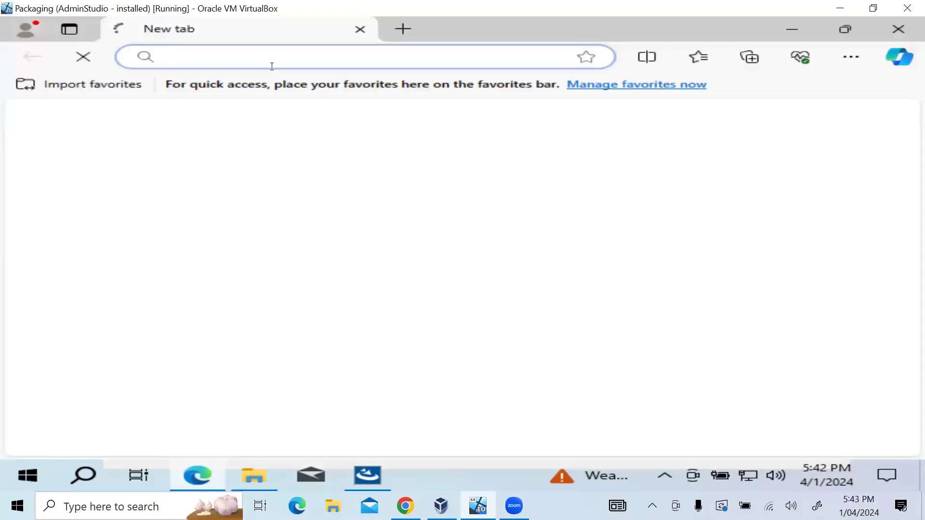
pyautogui.write('Mozilla ')
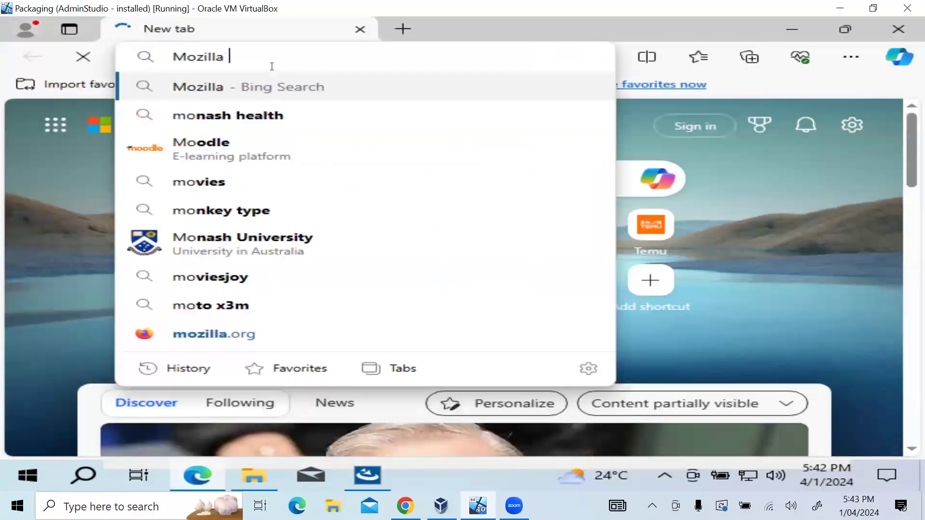
pyautogui.write('firefo')
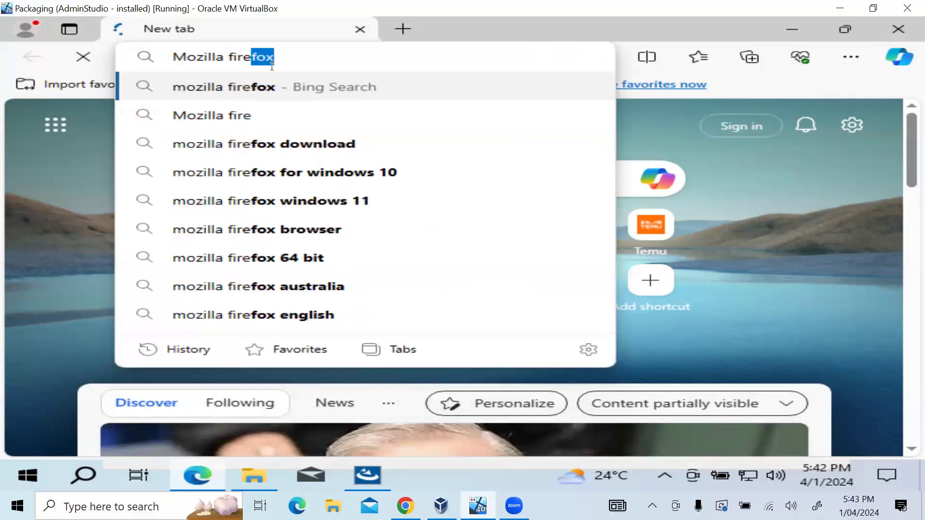
pyautogui.write('x')
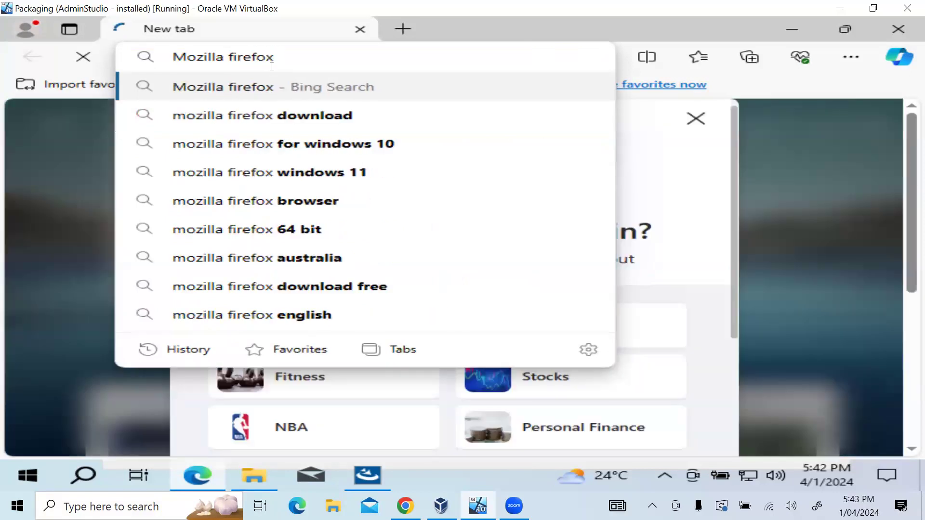
pyautogui.write(' icon')
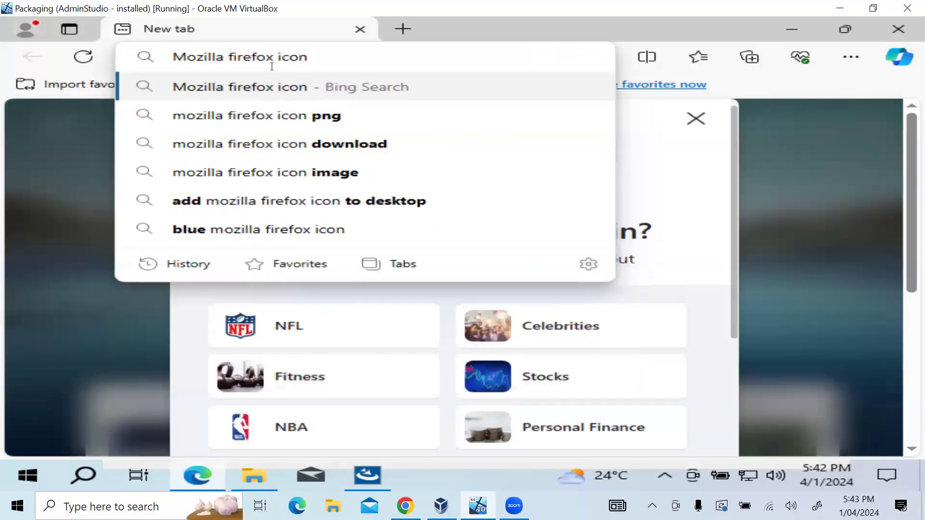
pyautogui.click(356, 121)
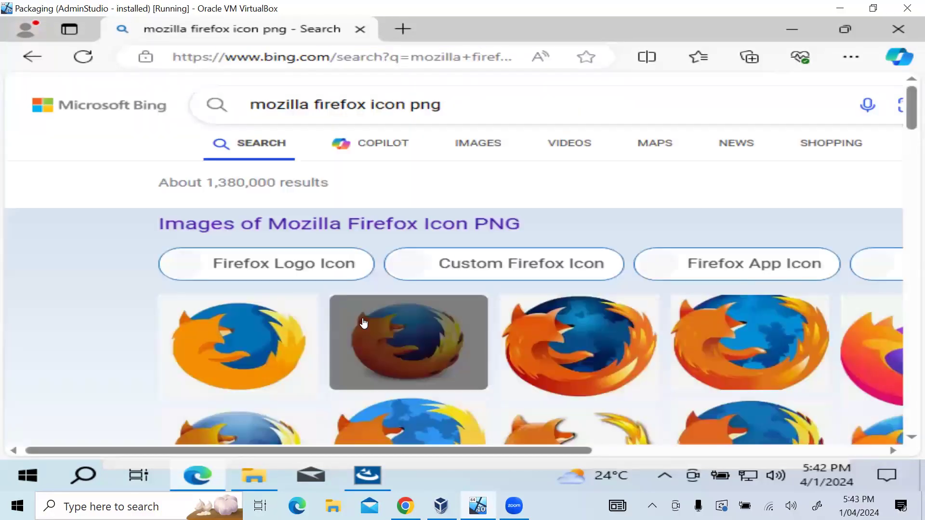
# - Open a Mozilla Firefox logo from the image results, start saving the image, and check the available file types
pyautogui.scroll(-4, 363, 322)
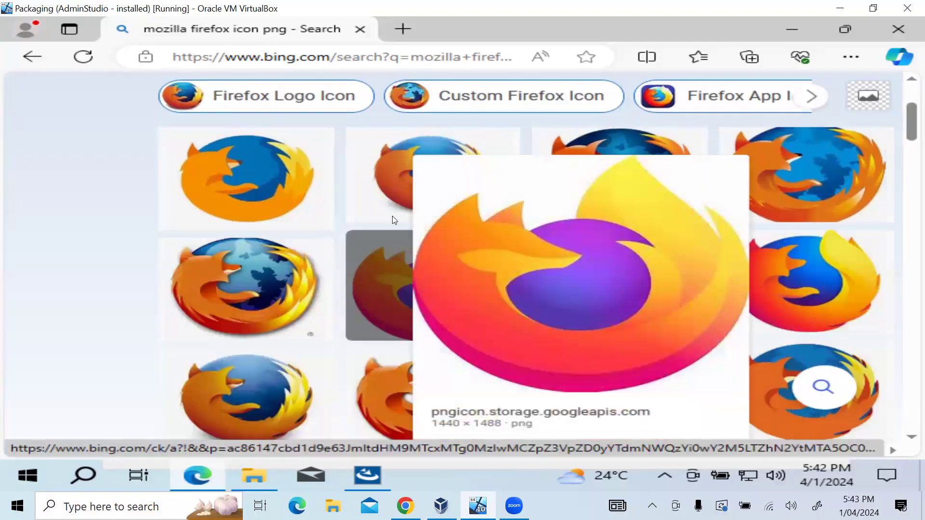
pyautogui.click(374, 180)
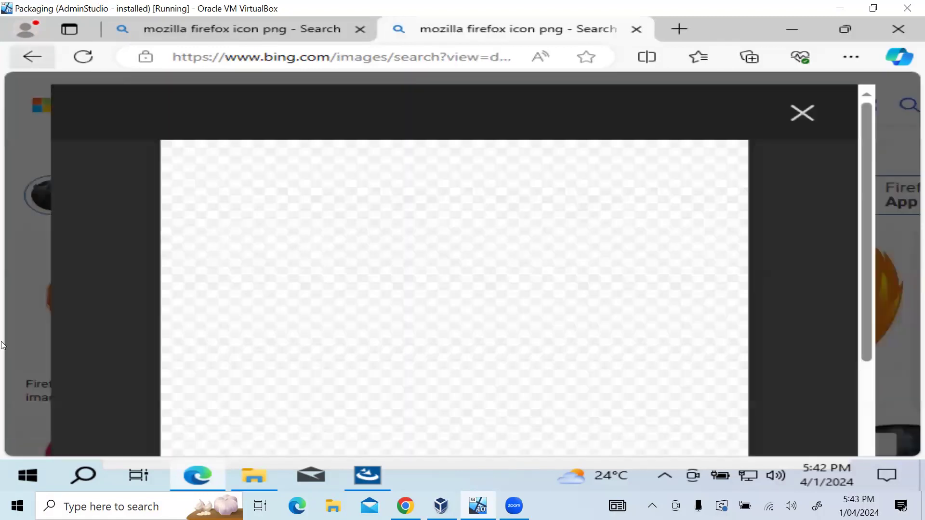
pyautogui.rightClick(599, 267)
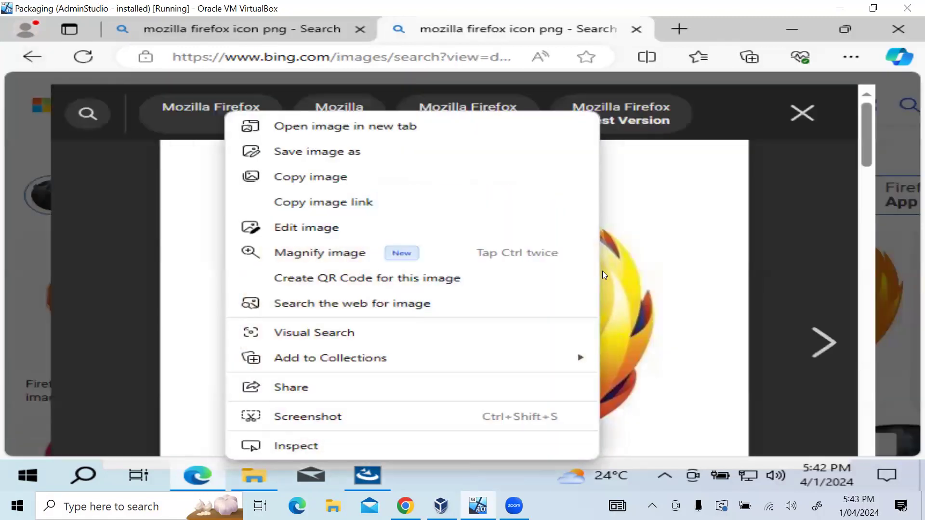
pyautogui.click(447, 158)
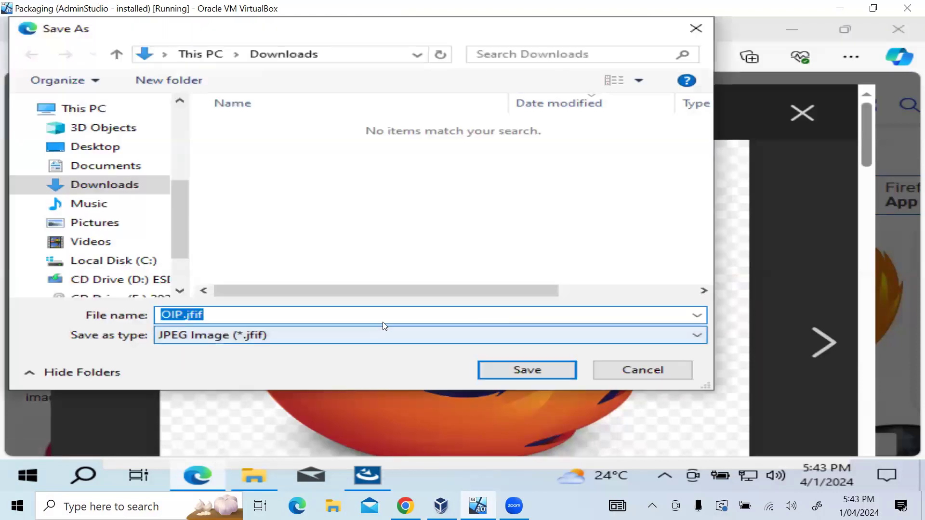
pyautogui.click(357, 336)
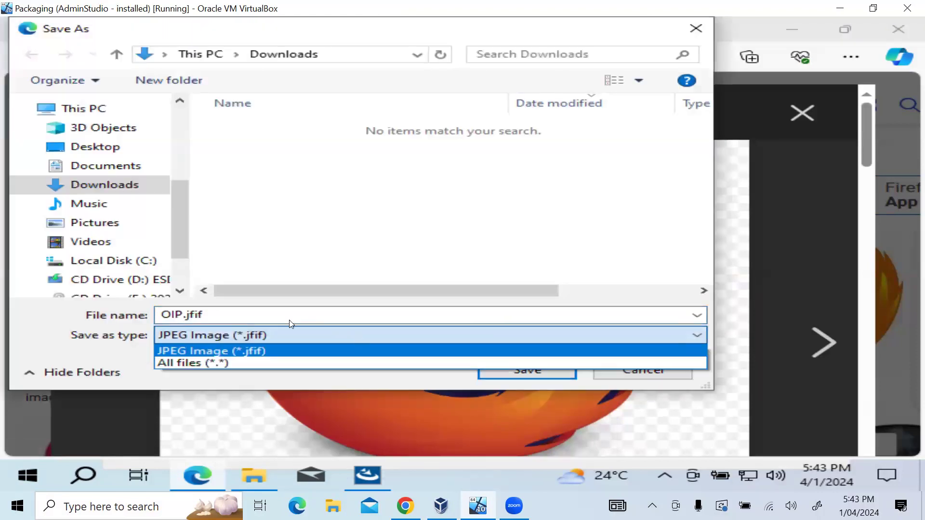
pyautogui.click(274, 315)
pyautogui.click(274, 316)
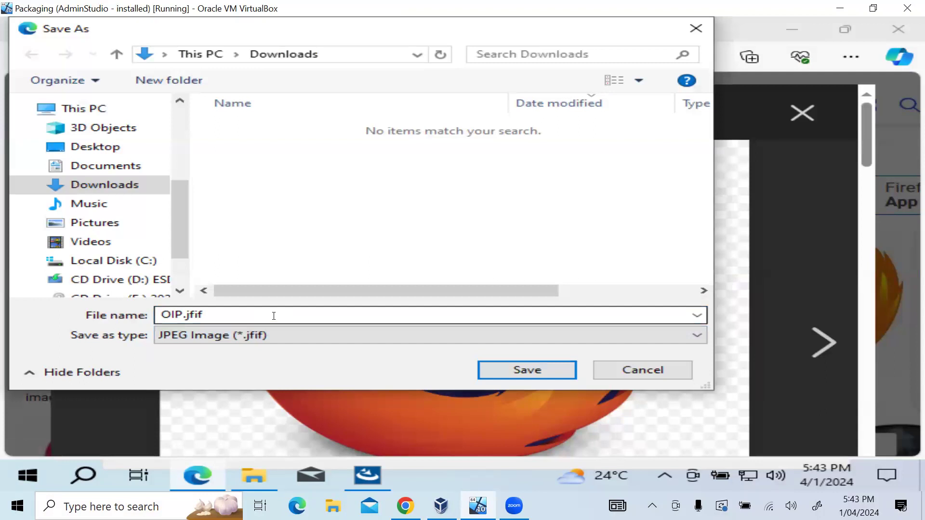
# - Save the Firefox logo image as Firefox.png in C:\Scratch
pyautogui.click(155, 261)
pyautogui.doubleClick(291, 206)
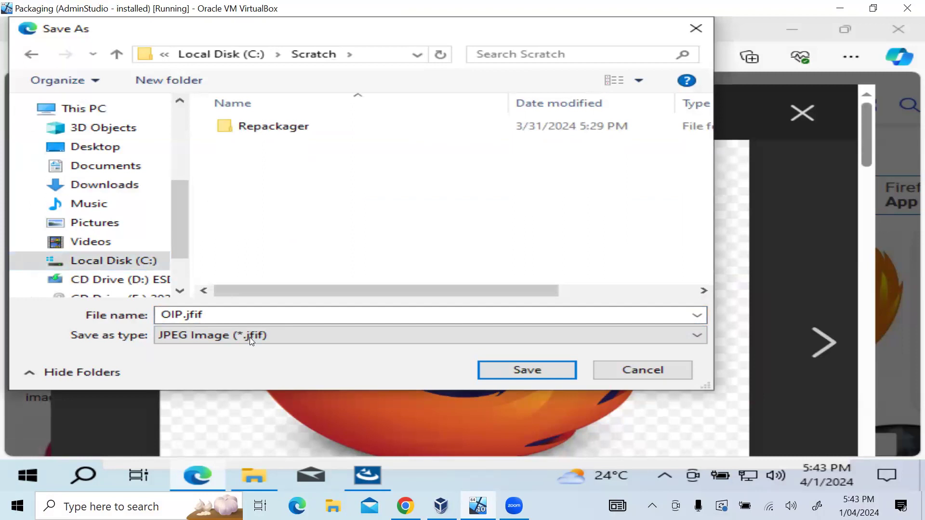
pyautogui.doubleClick(242, 320)
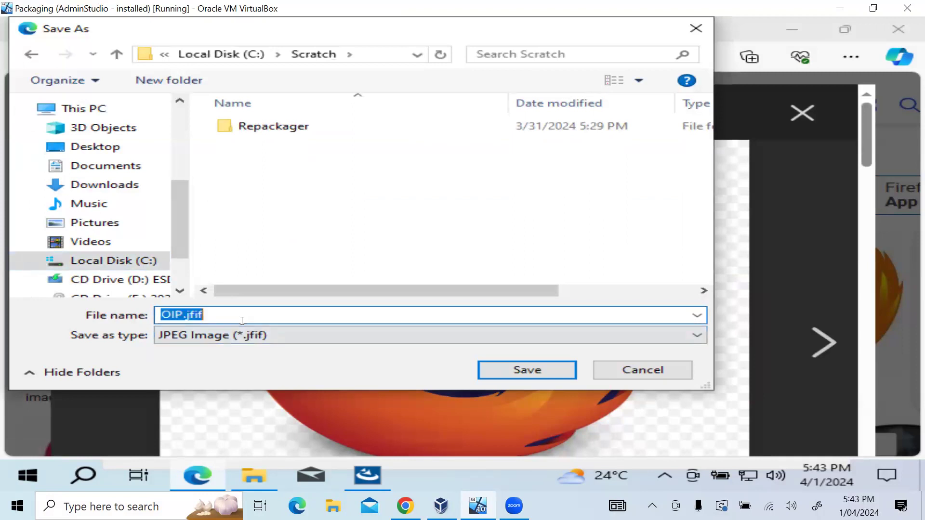
pyautogui.write('Firefox.p')
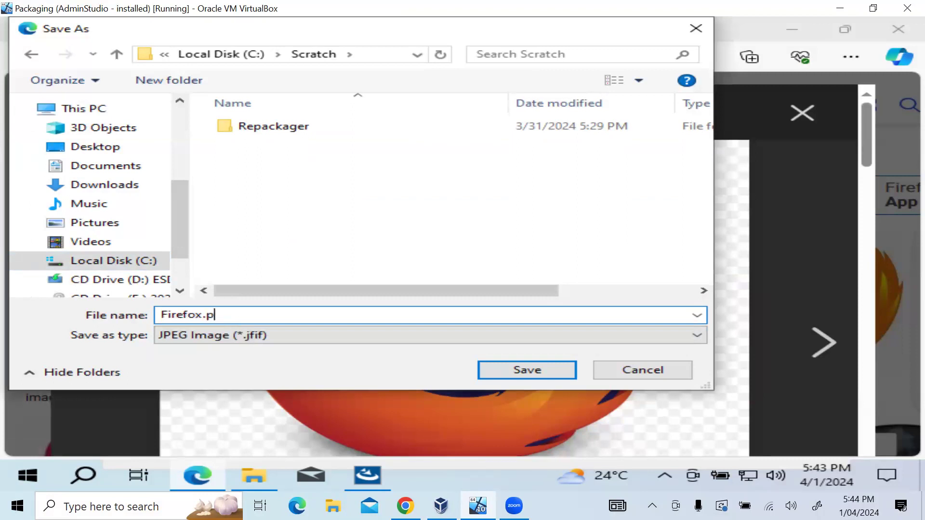
pyautogui.write('ng')
pyautogui.click(523, 339)
pyautogui.click(557, 271)
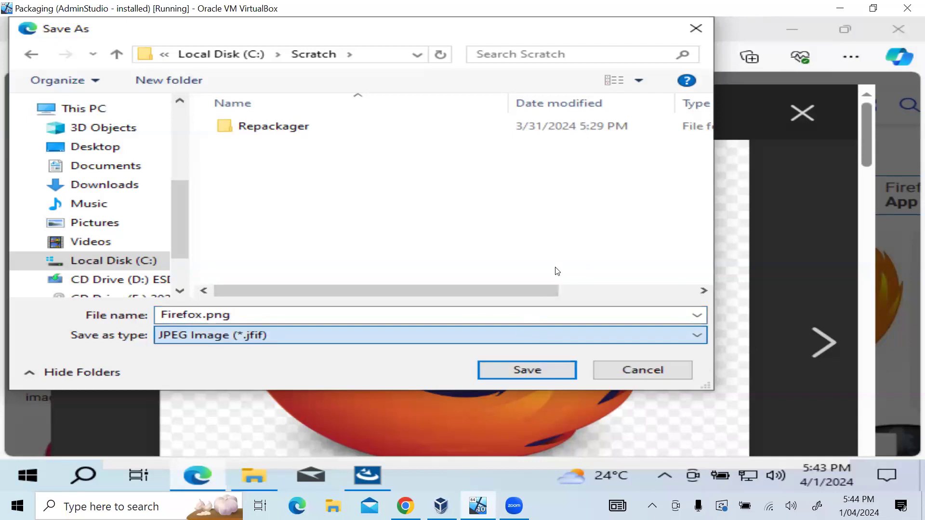
pyautogui.click(540, 365)
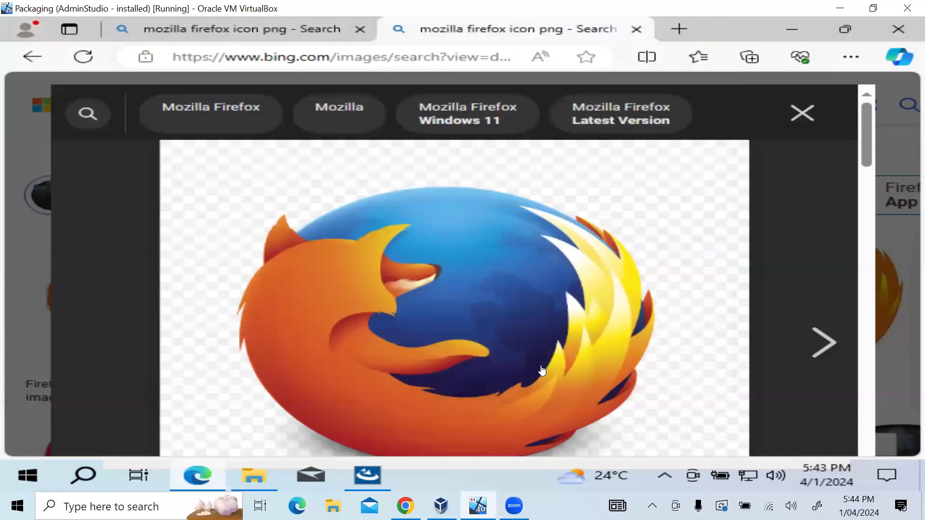
# - Close the image preview, minimize Microsoft Edge, and browse for an icon file from InstallShield's Change Icon dialog
pyautogui.click(798, 127)
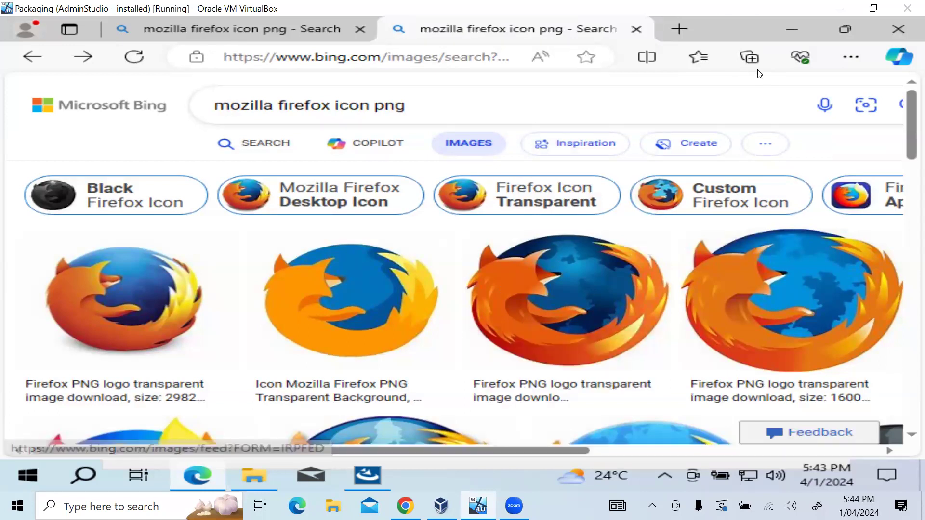
pyautogui.click(890, 32)
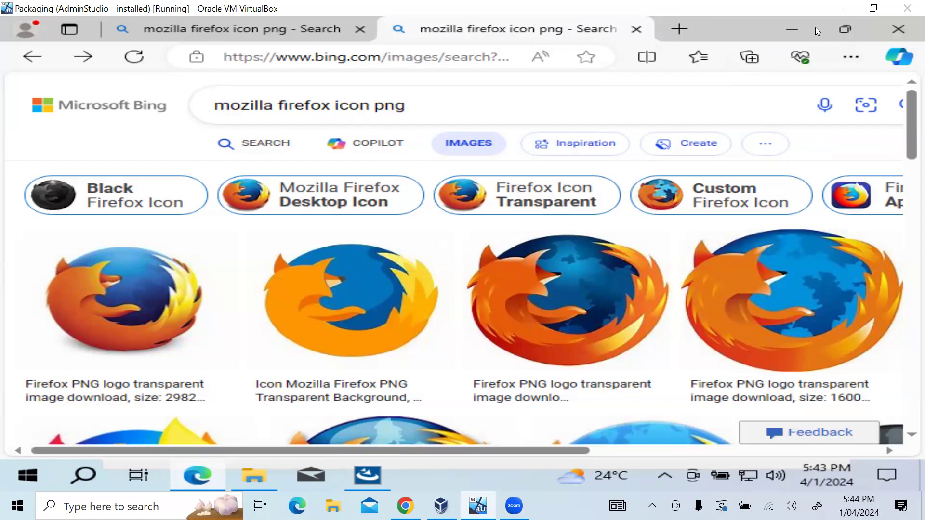
pyautogui.click(791, 26)
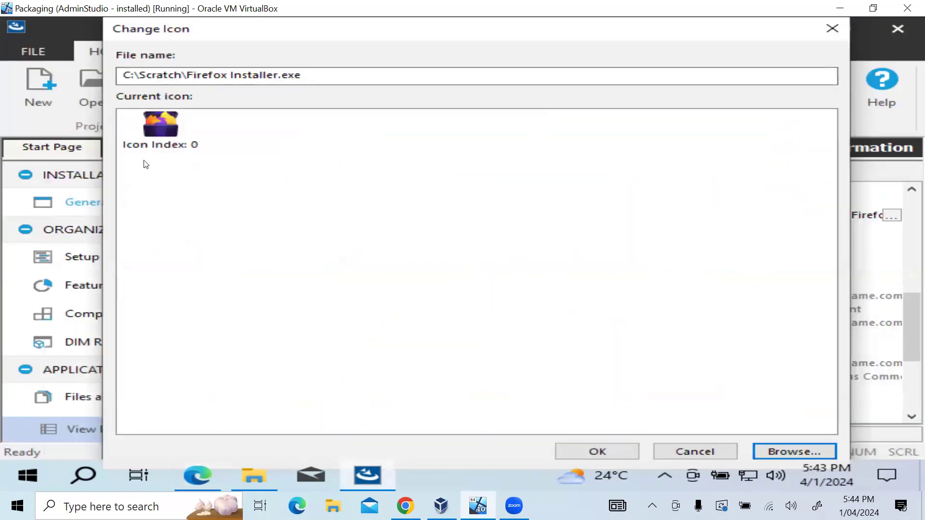
pyautogui.click(765, 456)
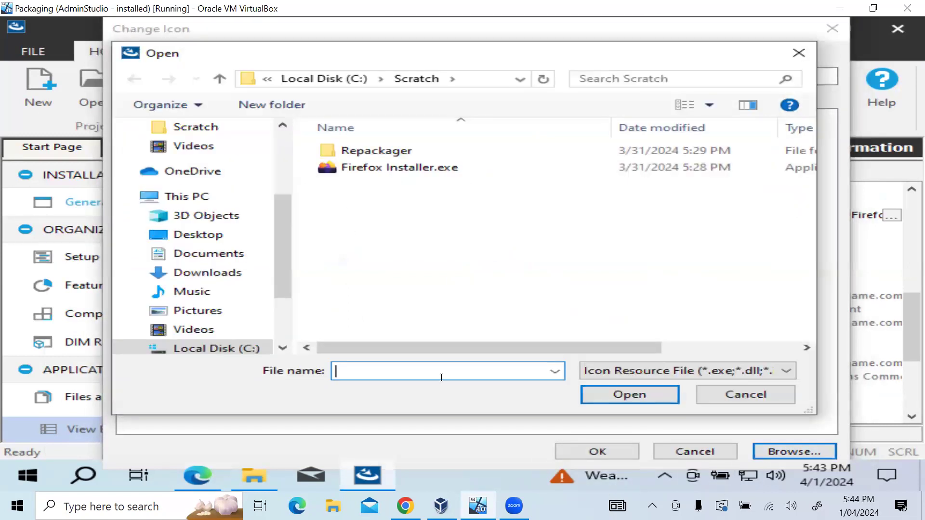
# - Check the Scratch folder under the Icon Resource, Executable, Dynamic-Link Library and Icon File filters, ending on Icon File (*.ico)
pyautogui.click(671, 372)
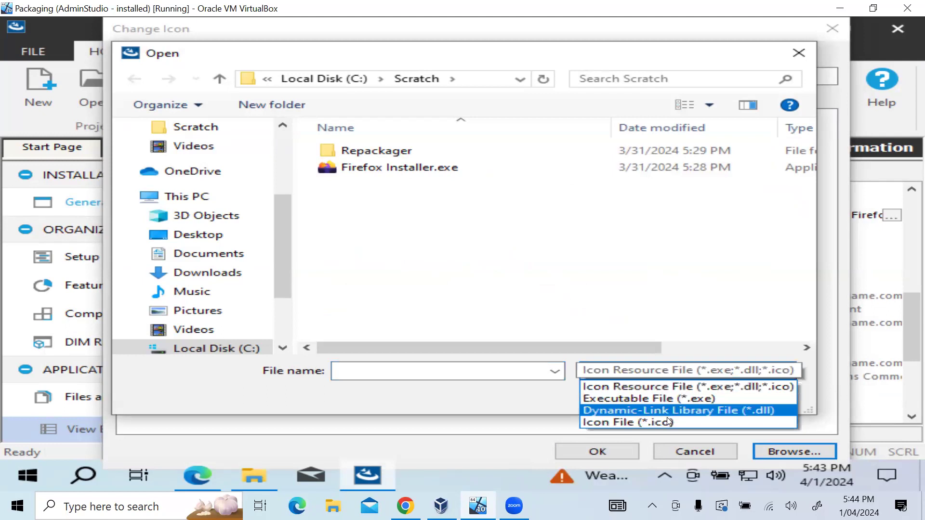
pyautogui.click(667, 420)
pyautogui.click(660, 371)
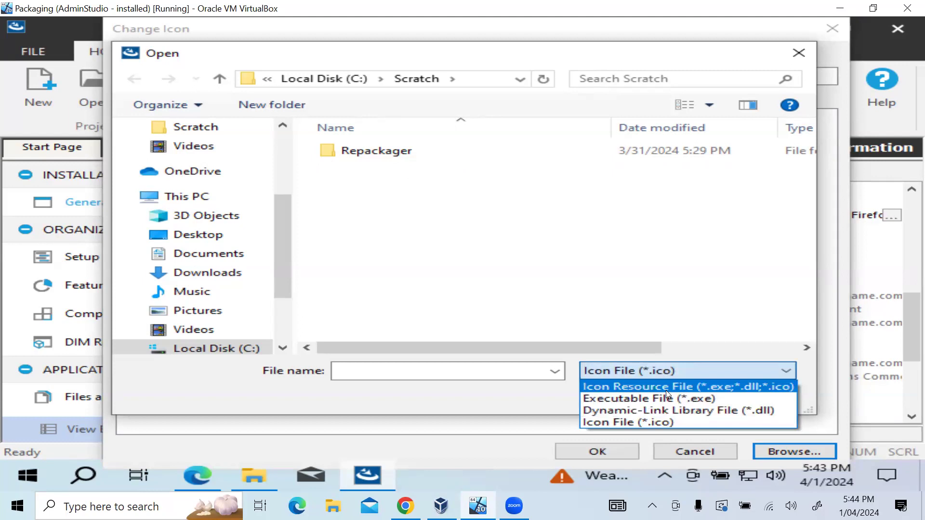
pyautogui.click(662, 421)
pyautogui.click(637, 371)
pyautogui.click(638, 385)
pyautogui.click(640, 369)
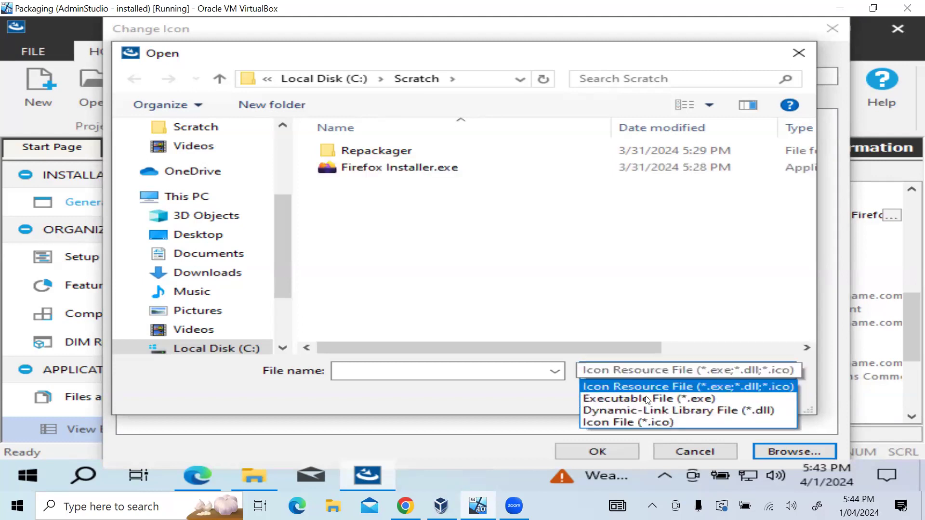
pyautogui.click(645, 398)
pyautogui.click(648, 375)
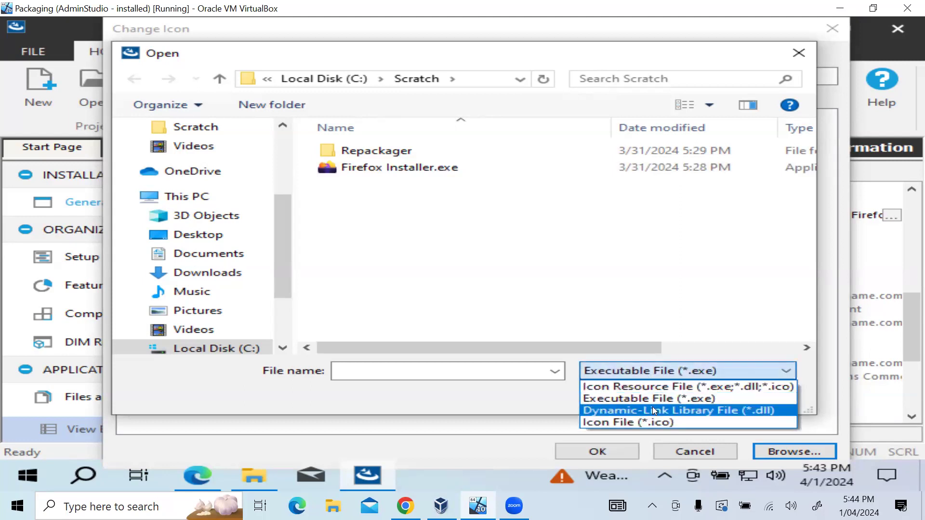
pyautogui.click(652, 409)
pyautogui.click(641, 376)
pyautogui.click(651, 421)
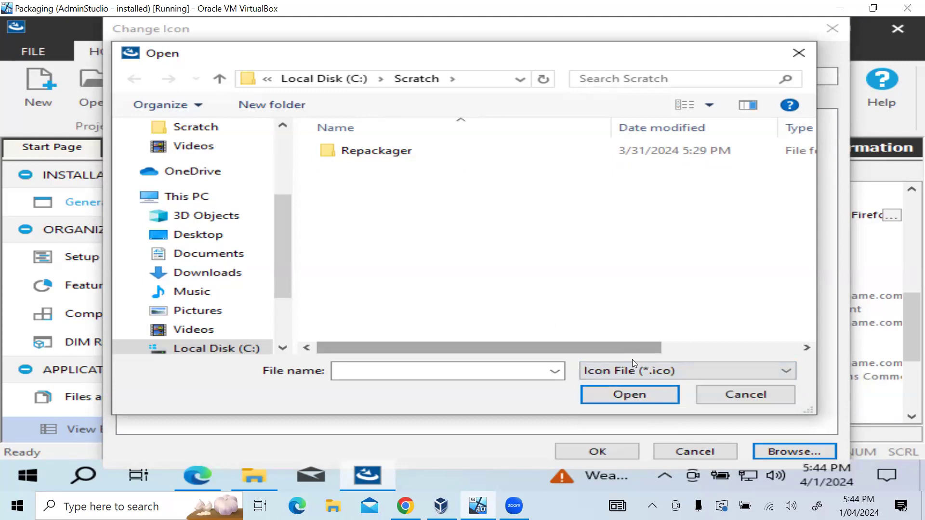
pyautogui.click(671, 374)
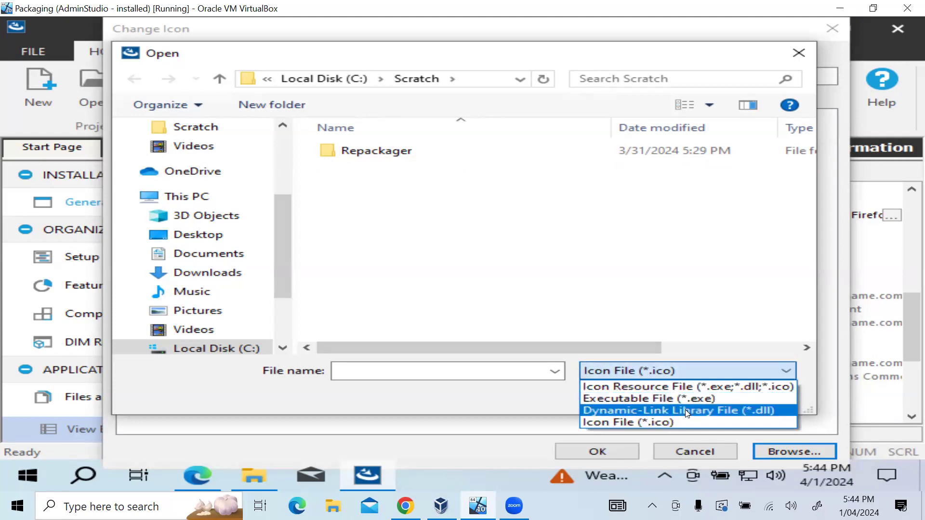
pyautogui.click(633, 276)
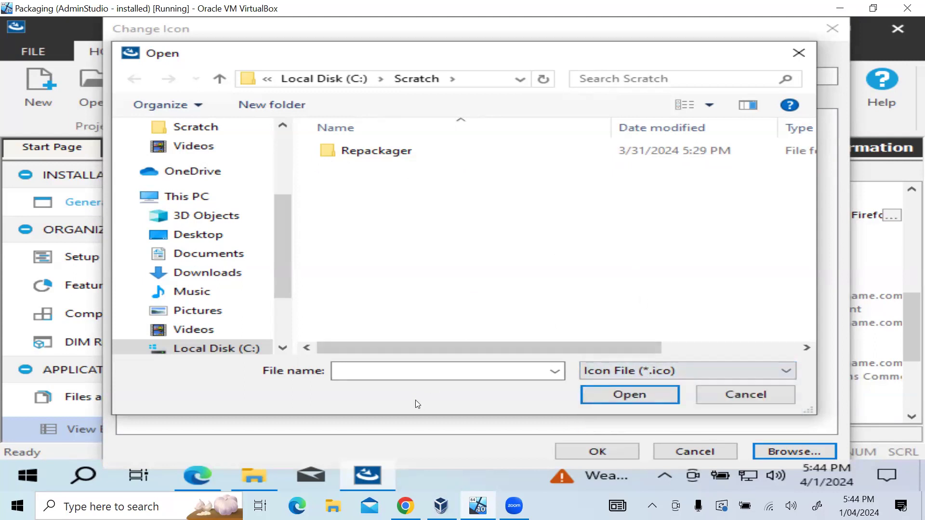
# - Switch to File Explorer and rename Firefox.png in C:\Scratch to Firefox.ico, accepting the extension change
pyautogui.click(260, 487)
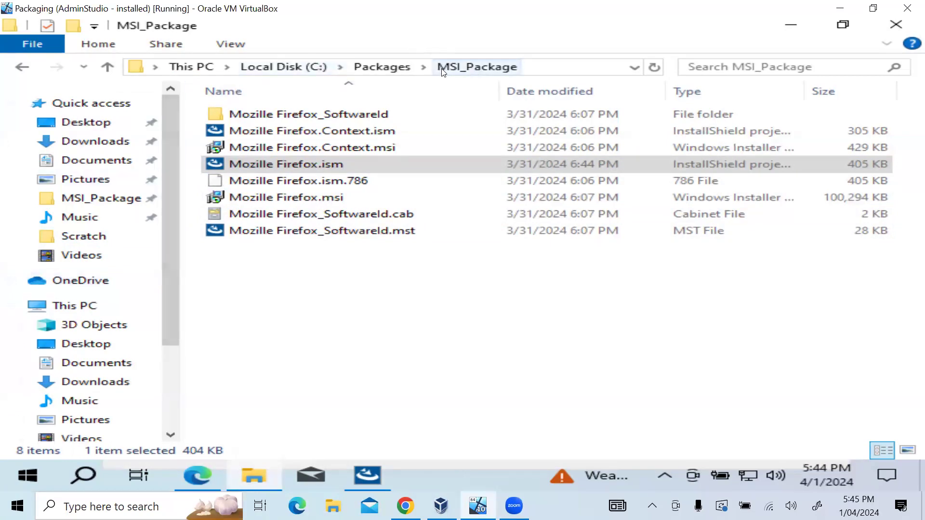
pyautogui.click(283, 67)
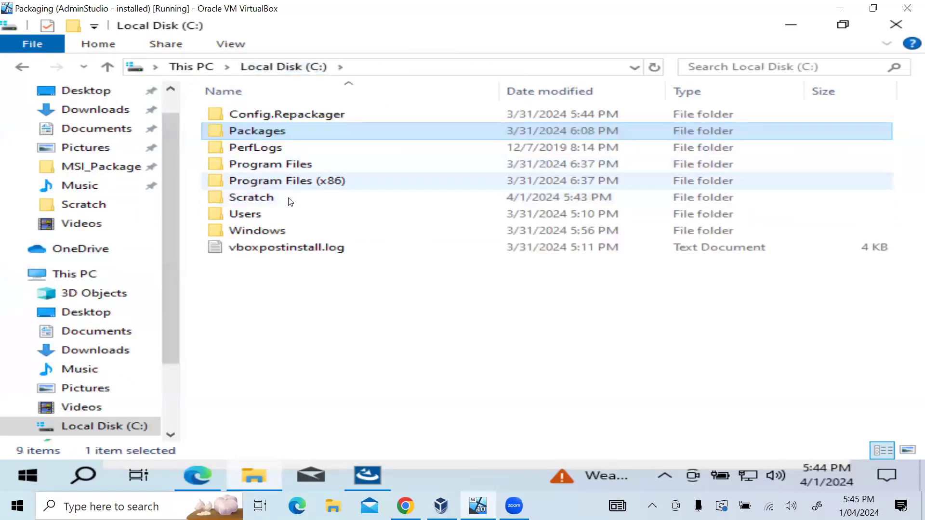
pyautogui.doubleClick(289, 198)
pyautogui.click(279, 153)
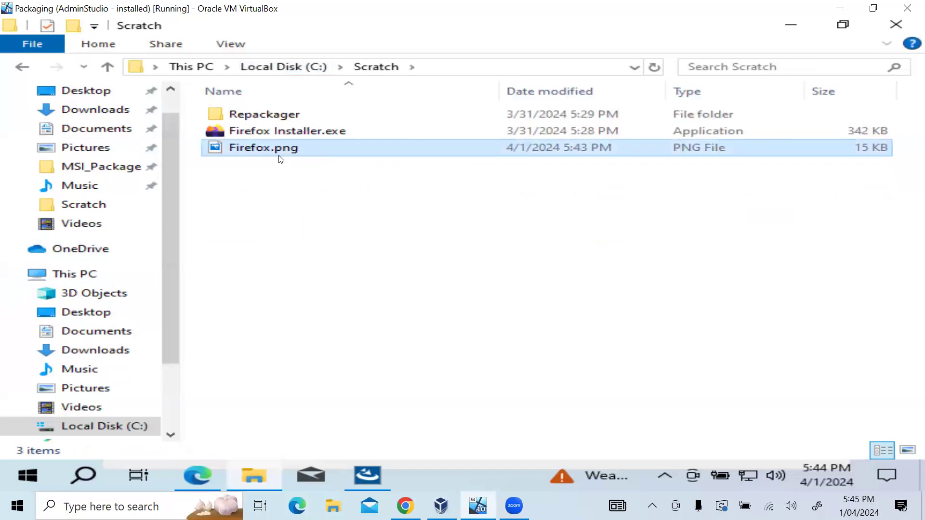
pyautogui.press('F2')
pyautogui.click(308, 150)
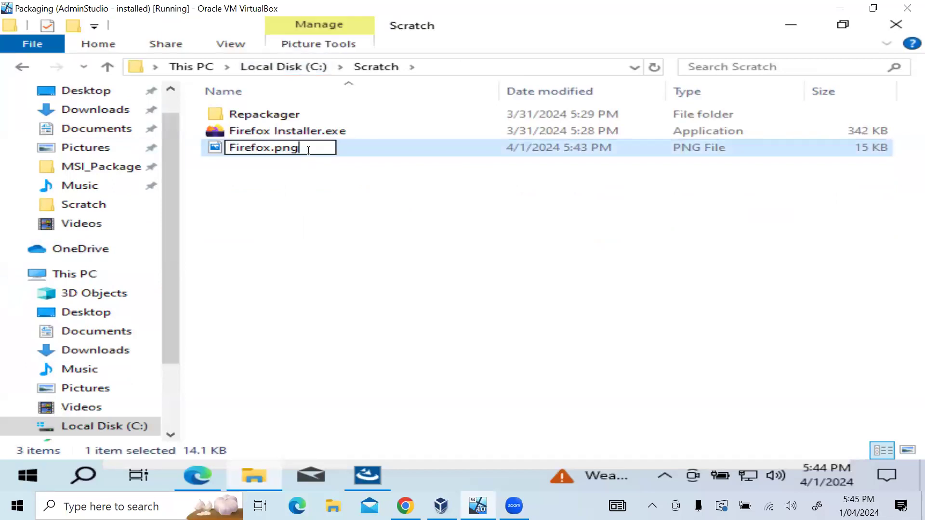
pyautogui.press('BackSpace')
pyautogui.press('BackSpace')
pyautogui.press('BackSpace')
pyautogui.write('ico')
pyautogui.press('Return')
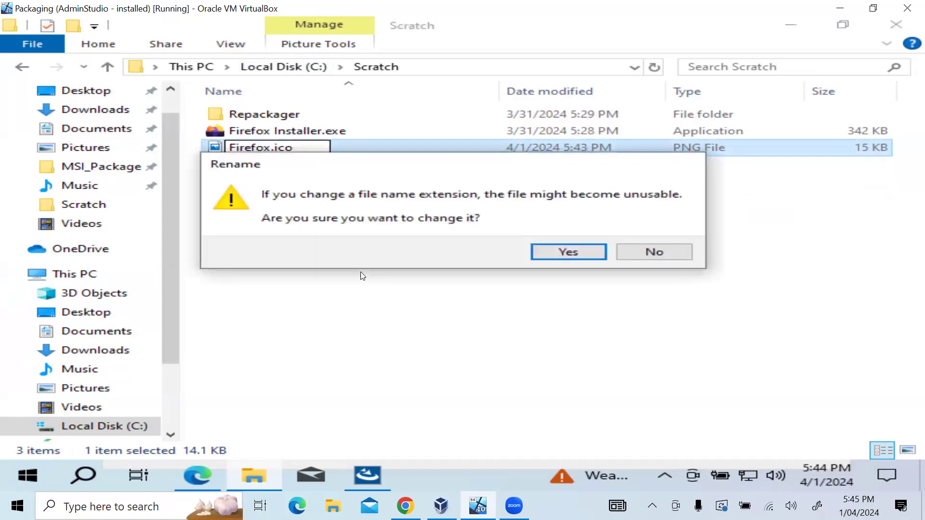
pyautogui.click(566, 249)
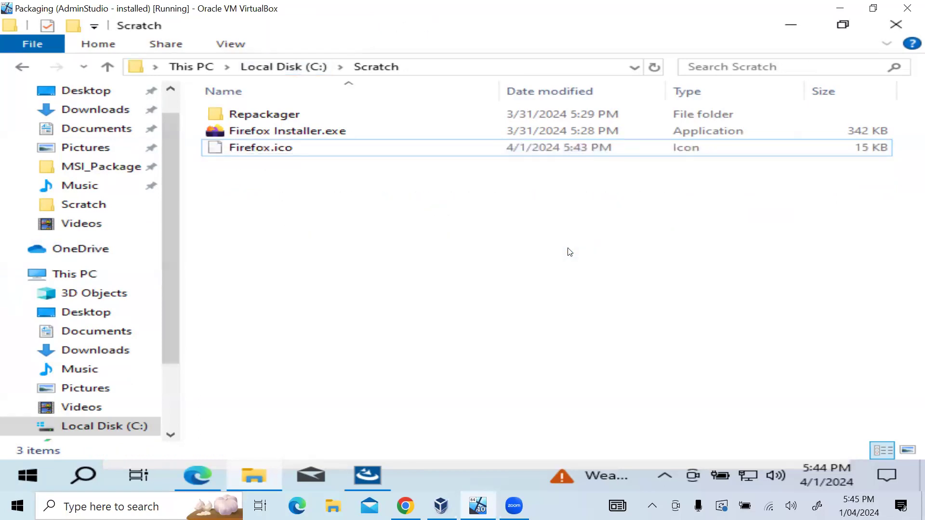
pyautogui.click(340, 153)
# - Return to InstallShield and load Firefox.ico from C:\Scratch as the icon file
pyautogui.click(366, 482)
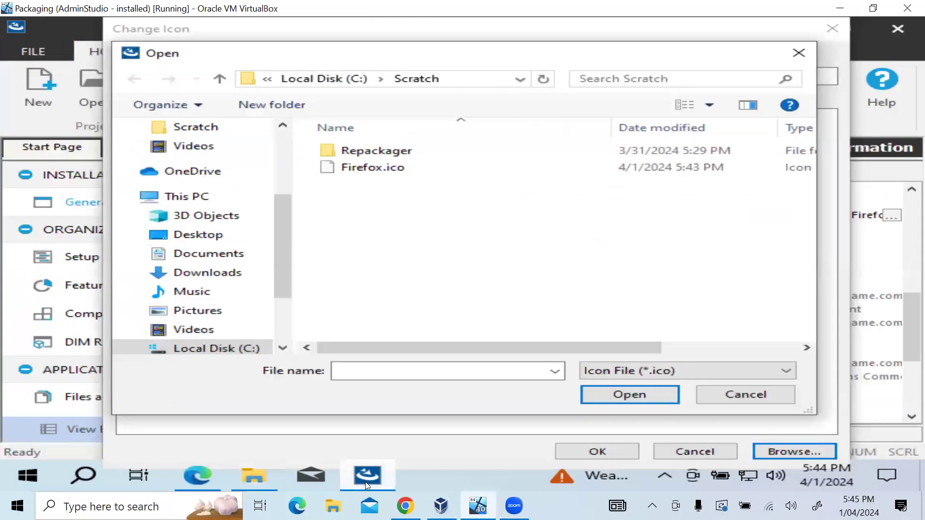
pyautogui.doubleClick(380, 168)
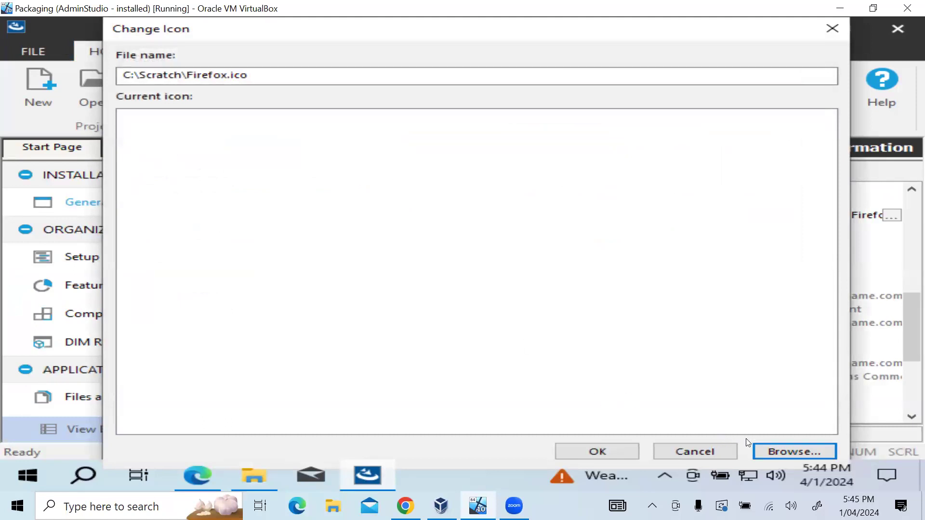
pyautogui.click(769, 450)
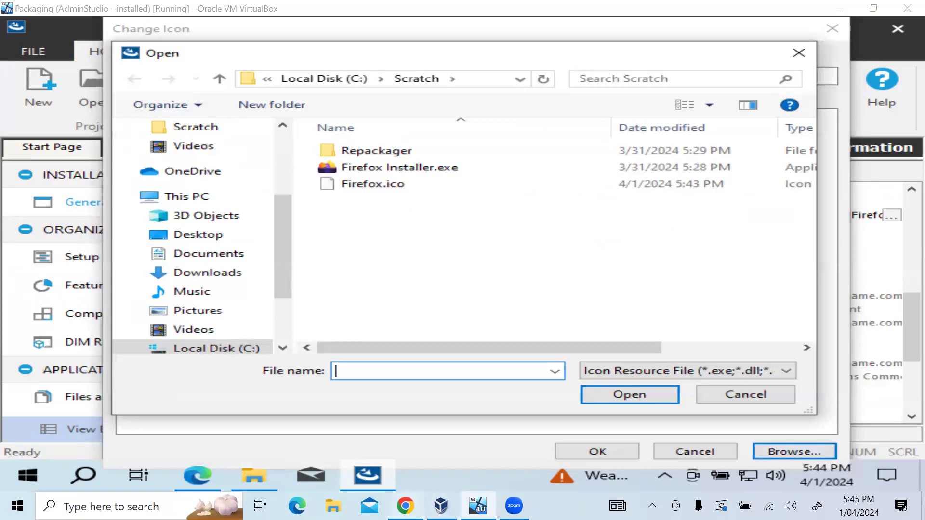
pyautogui.click(405, 505)
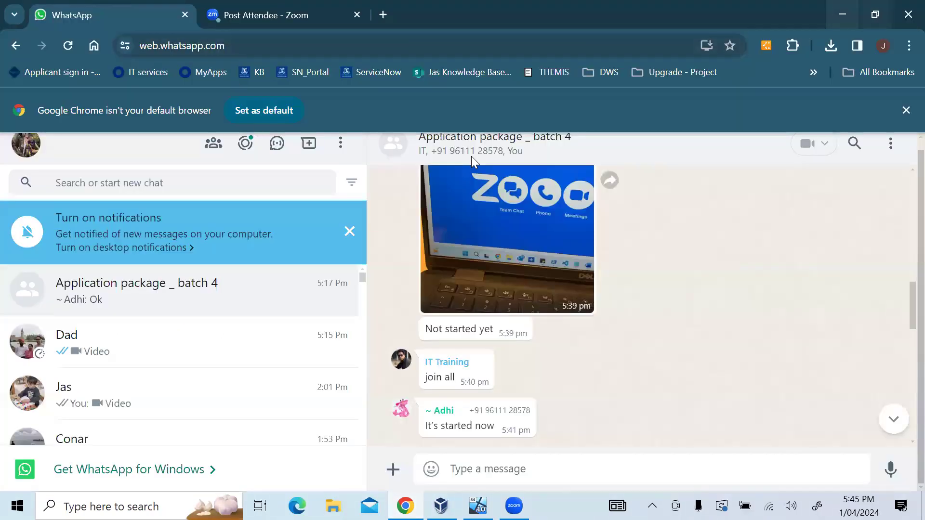
pyautogui.click(842, 14)
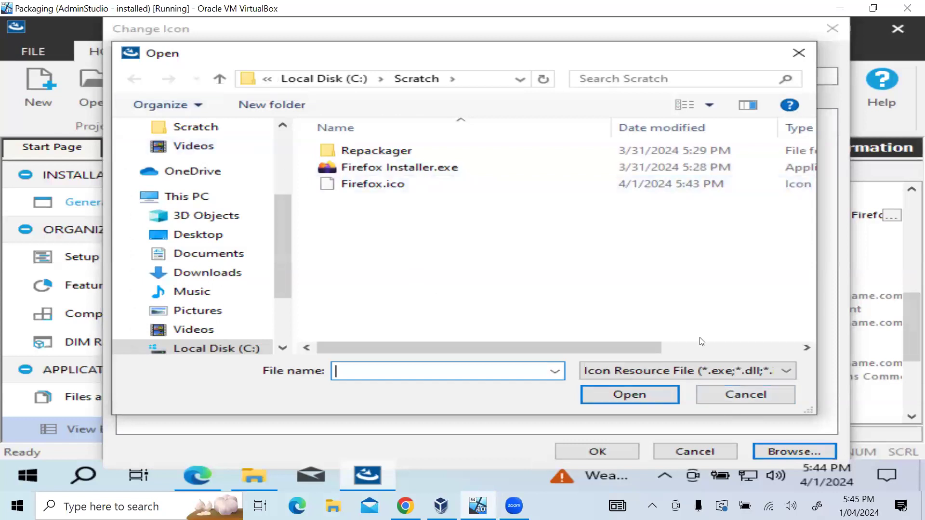
pyautogui.click(729, 397)
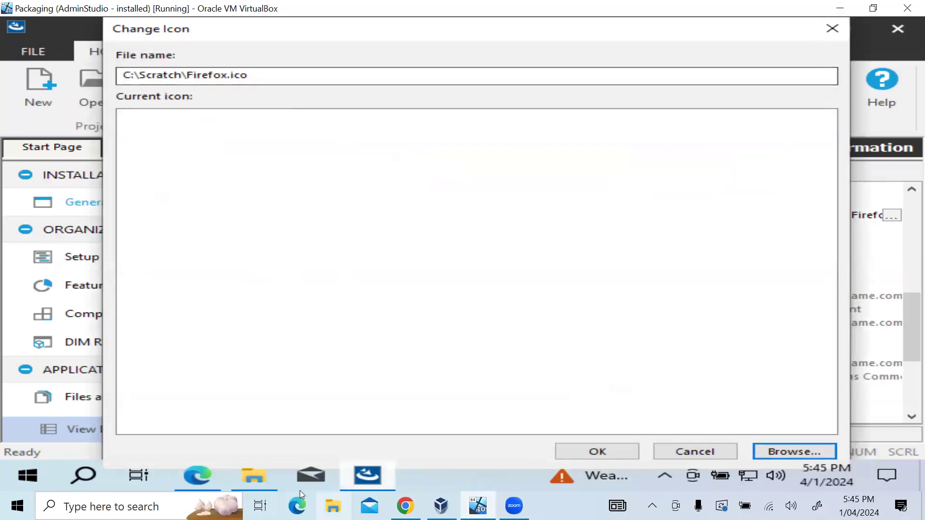
# - Switch to Microsoft Edge, search Bing images for "mozilla firefox ico" and look through the results
pyautogui.click(207, 481)
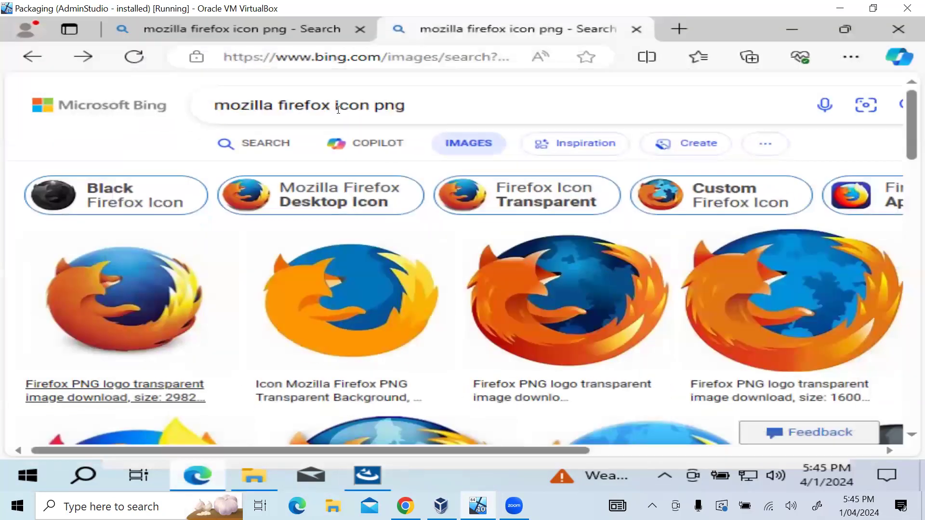
pyautogui.moveTo(408, 108); pyautogui.dragTo(338, 107)
pyautogui.press('BackSpace')
pyautogui.write('ico')
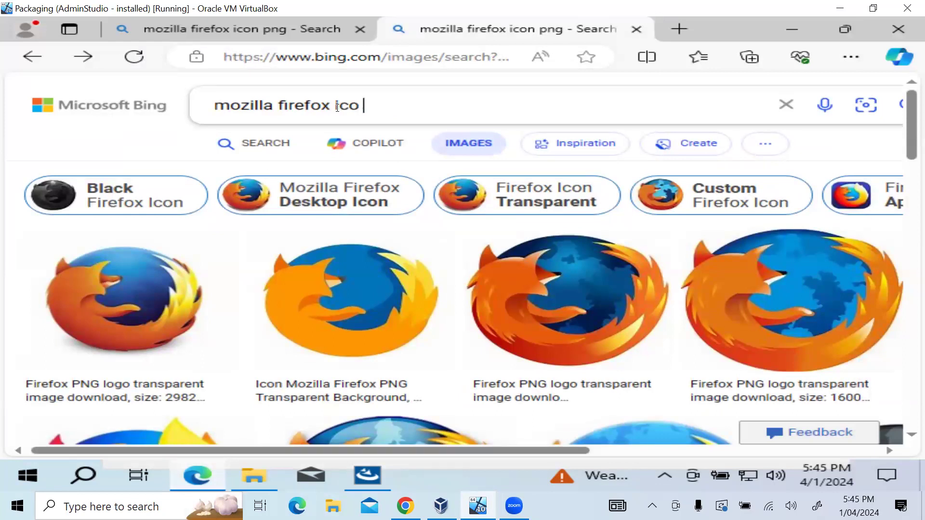
pyautogui.press('Return')
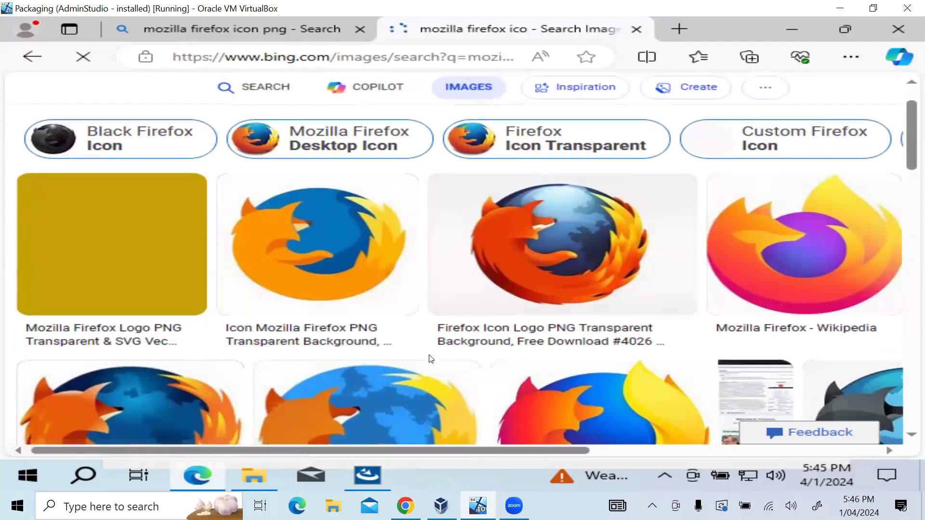
pyautogui.scroll(-3, 429, 354)
pyautogui.scroll(-2, 430, 359)
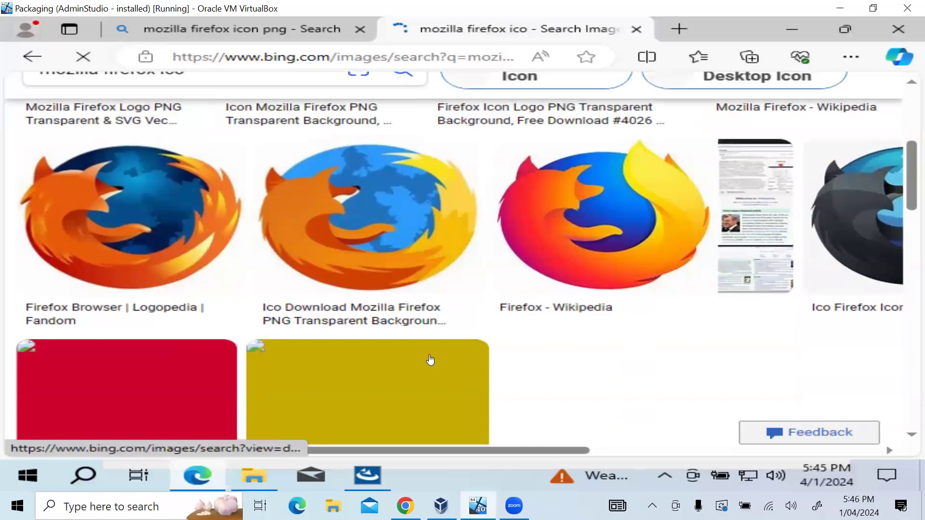
pyautogui.scroll(-3, 431, 360)
pyautogui.scroll(8, 432, 361)
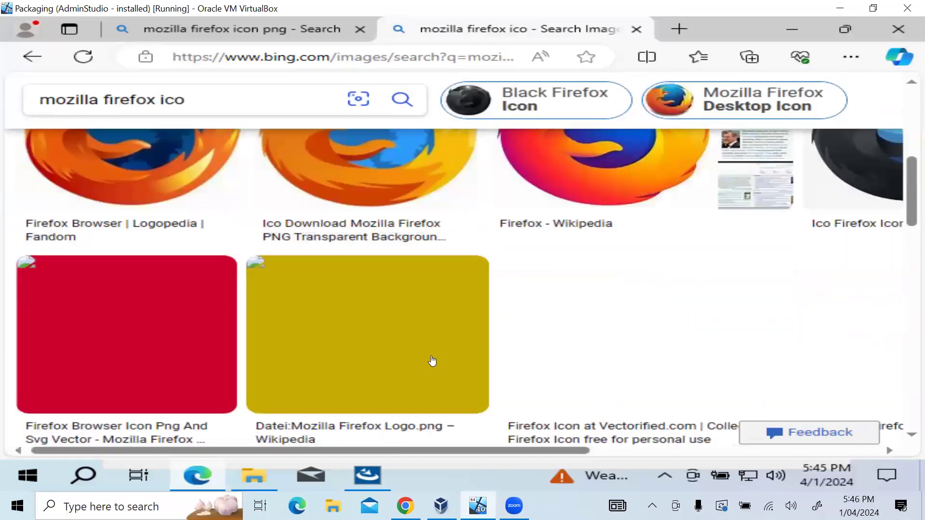
pyautogui.scroll(2, 432, 361)
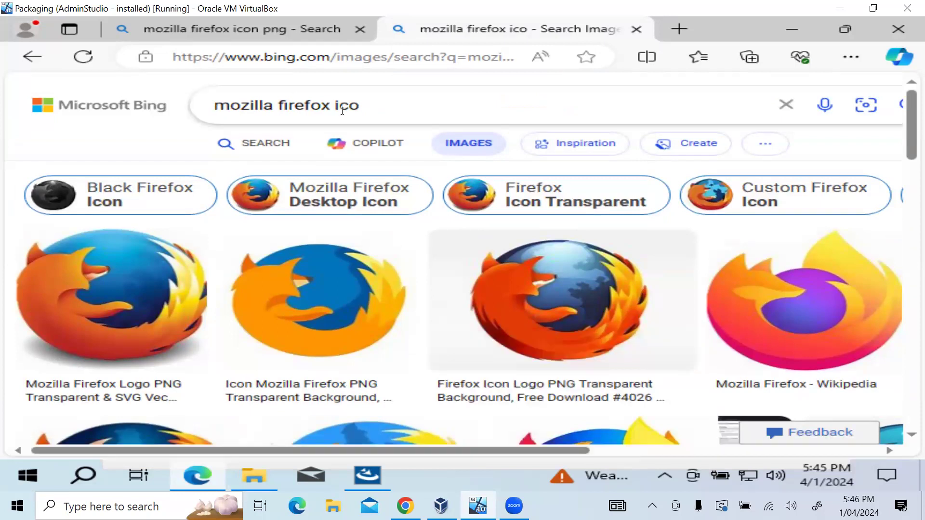
# - Refine the Bing image search to "mozilla firefox ico file"
pyautogui.click(382, 106)
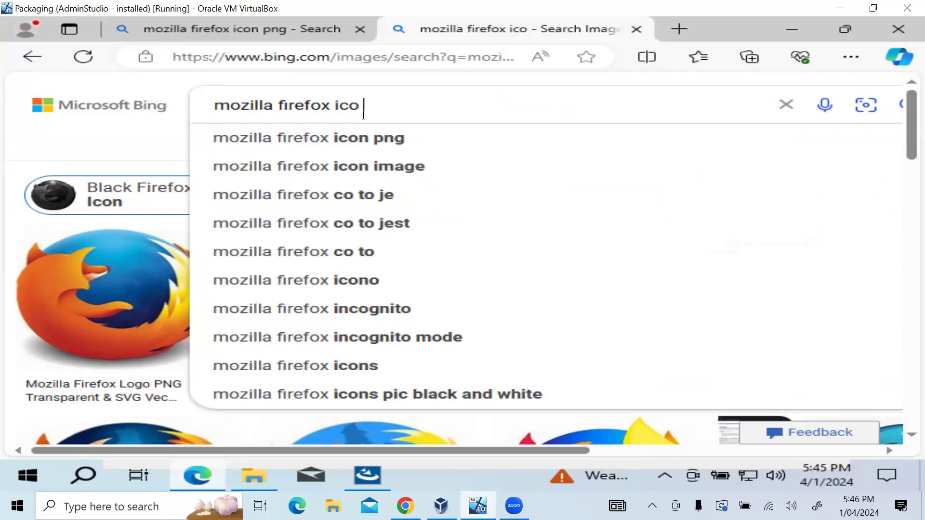
pyautogui.write('file')
pyautogui.press('Return')
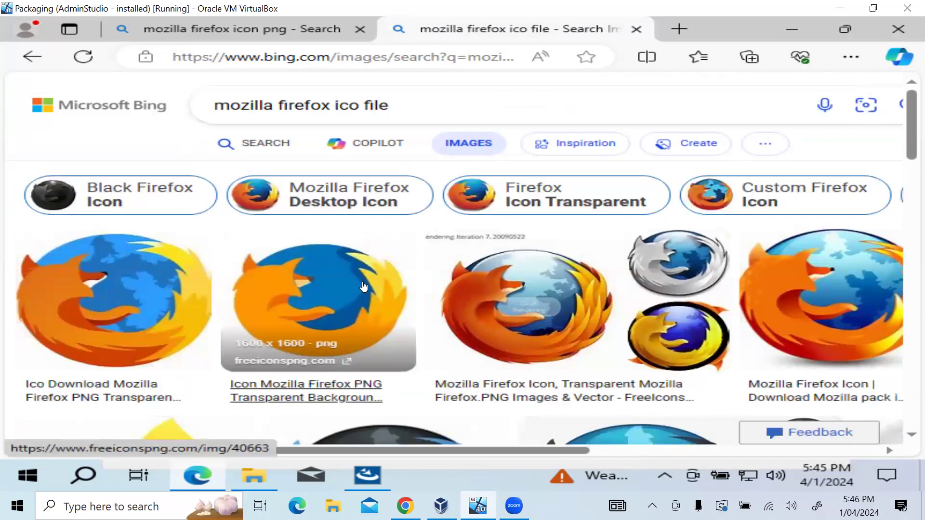
# - Save the Icon Mozilla Firefox PNG image from the search results to C:\Scratch as download.jfif
pyautogui.rightClick(314, 345)
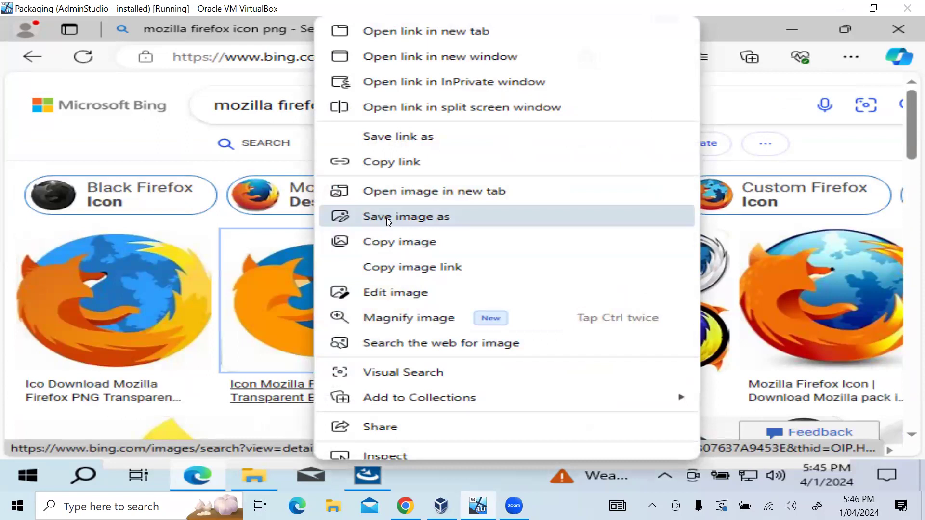
pyautogui.click(386, 218)
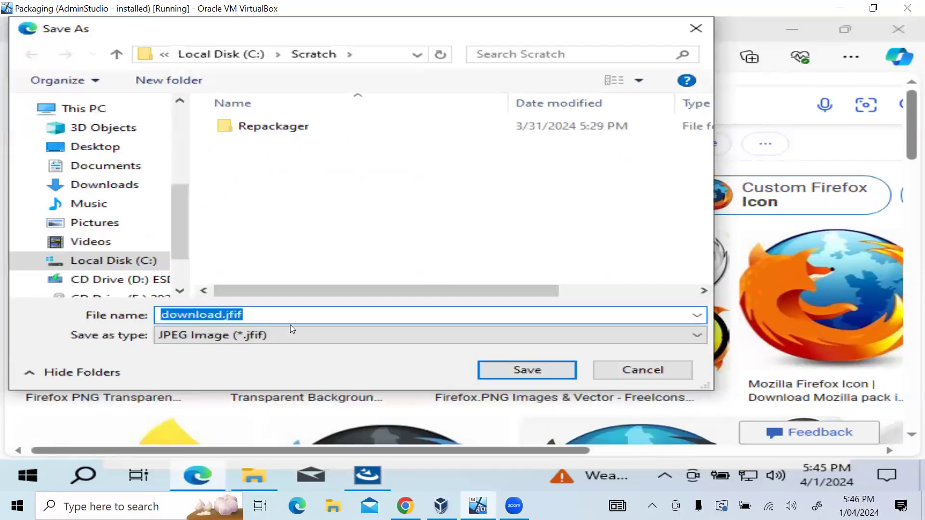
pyautogui.click(526, 370)
pyautogui.rightClick(330, 324)
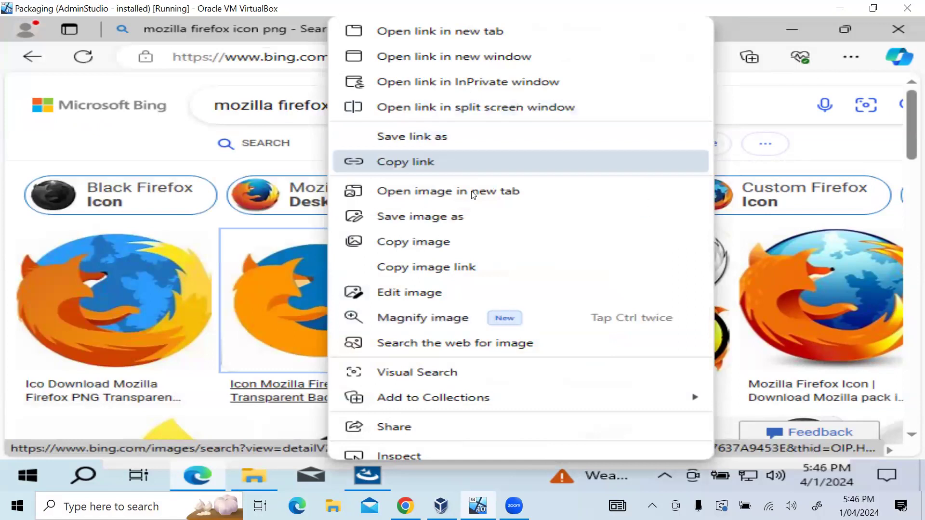
pyautogui.click(474, 218)
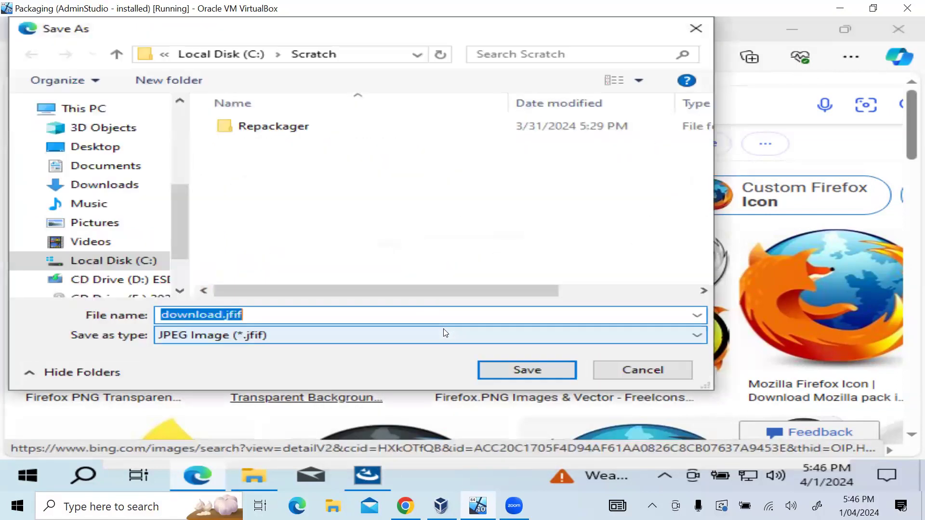
pyautogui.click(530, 374)
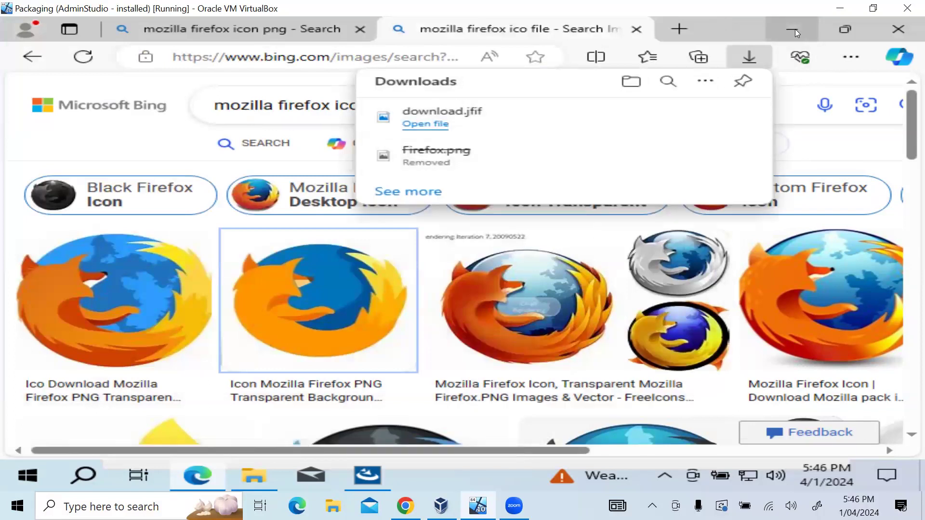
# - Switch to InstallShield, browse for an icon file in C:\Scratch and check the available file type filters
pyautogui.click(368, 476)
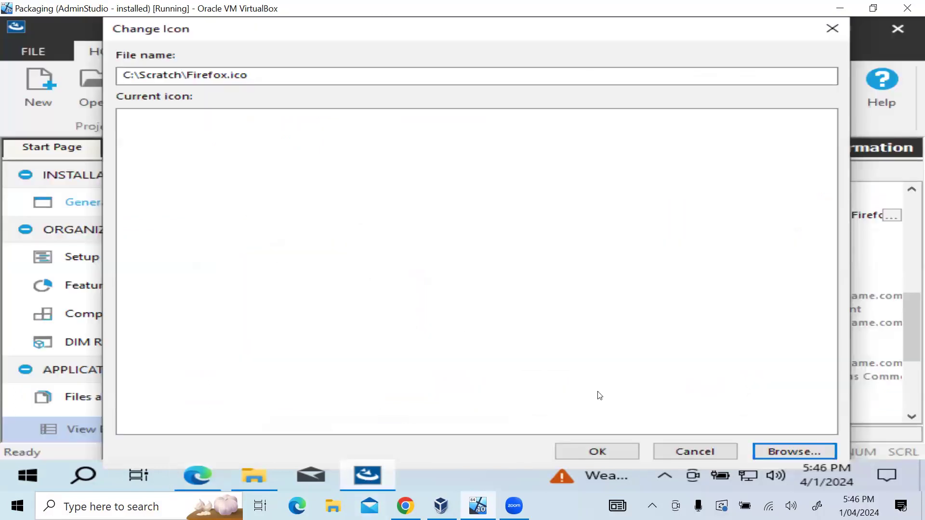
pyautogui.click(794, 453)
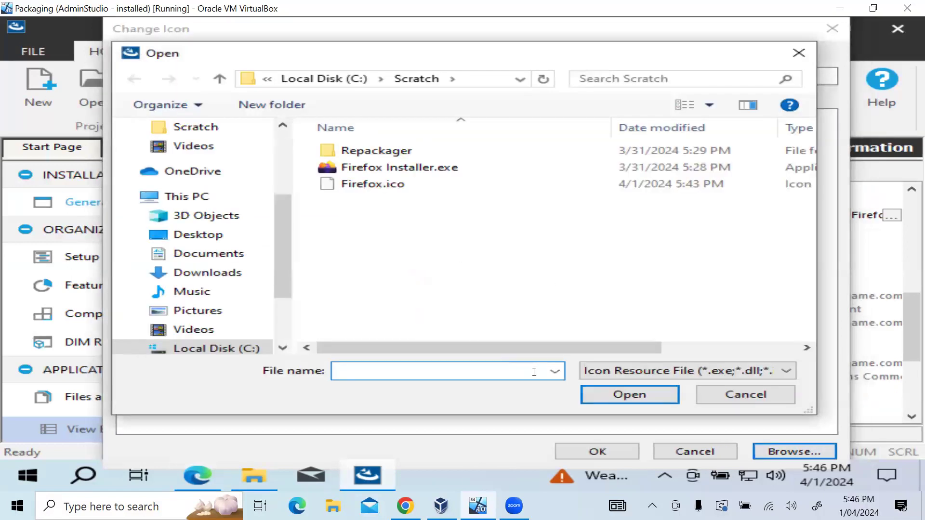
pyautogui.click(207, 349)
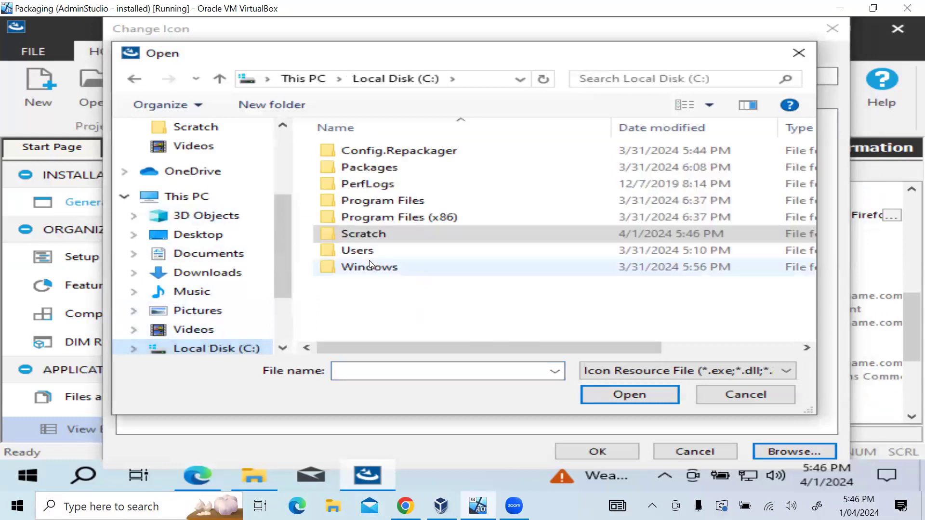
pyautogui.doubleClick(370, 236)
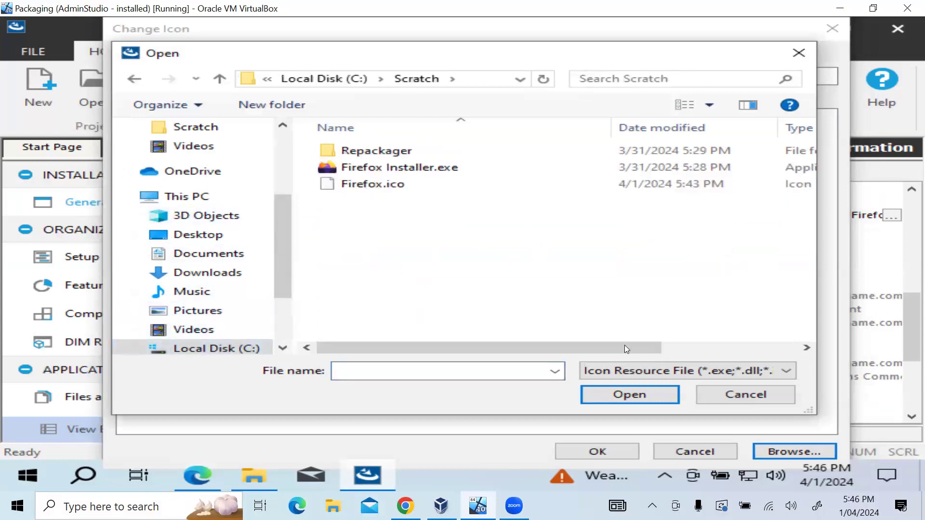
pyautogui.click(661, 371)
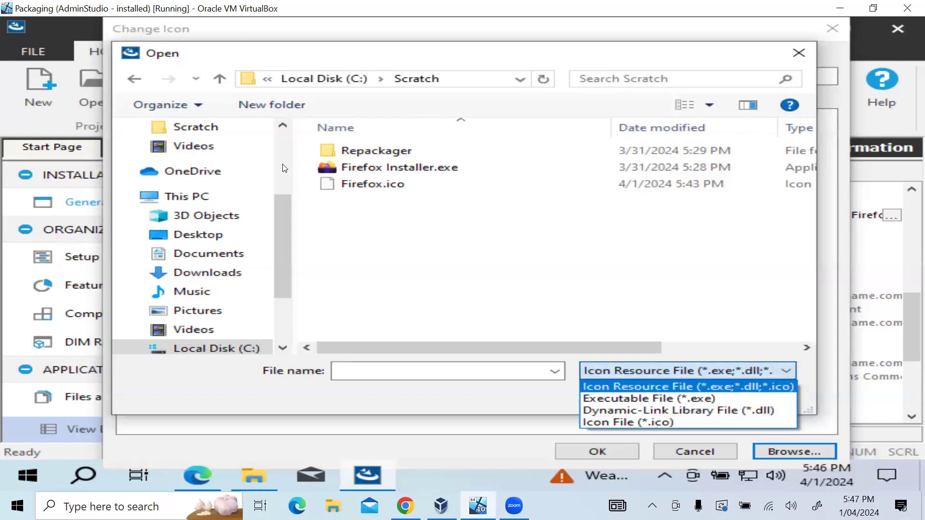
pyautogui.click(393, 212)
# - Examine the general, compatibility, details and security properties of Firefox Installer.exe, leaving them unchanged
pyautogui.click(331, 169)
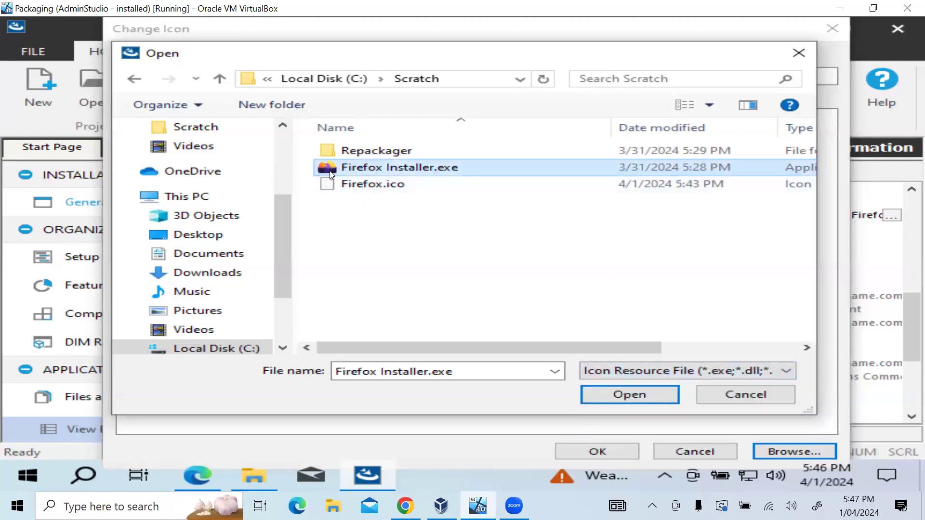
pyautogui.rightClick(332, 173)
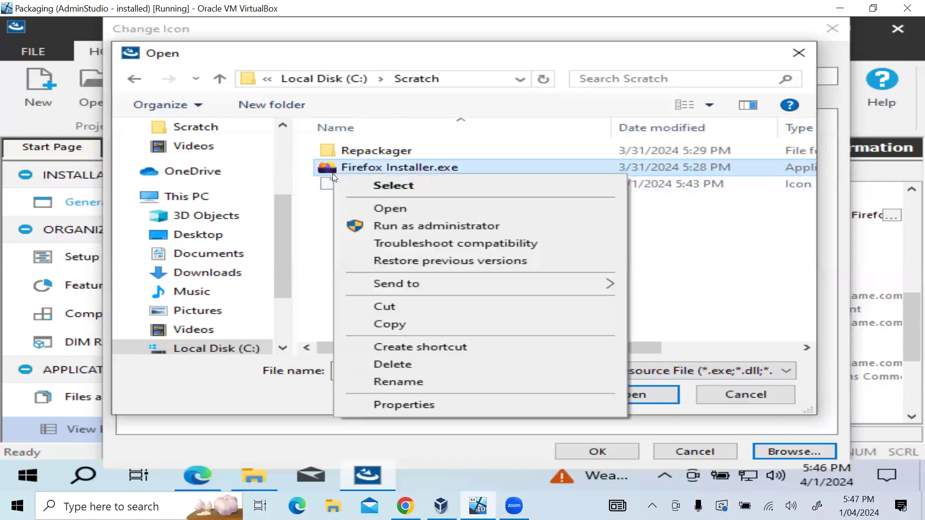
pyautogui.click(417, 406)
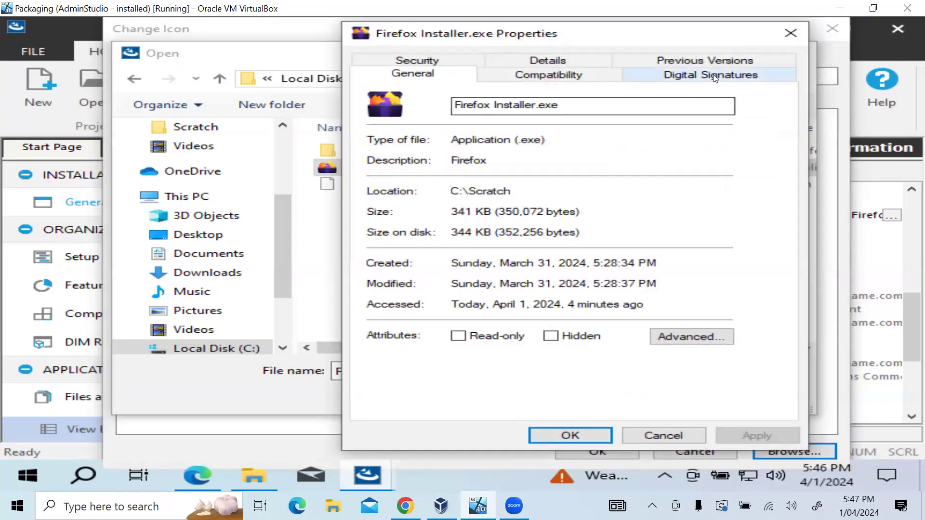
pyautogui.click(544, 74)
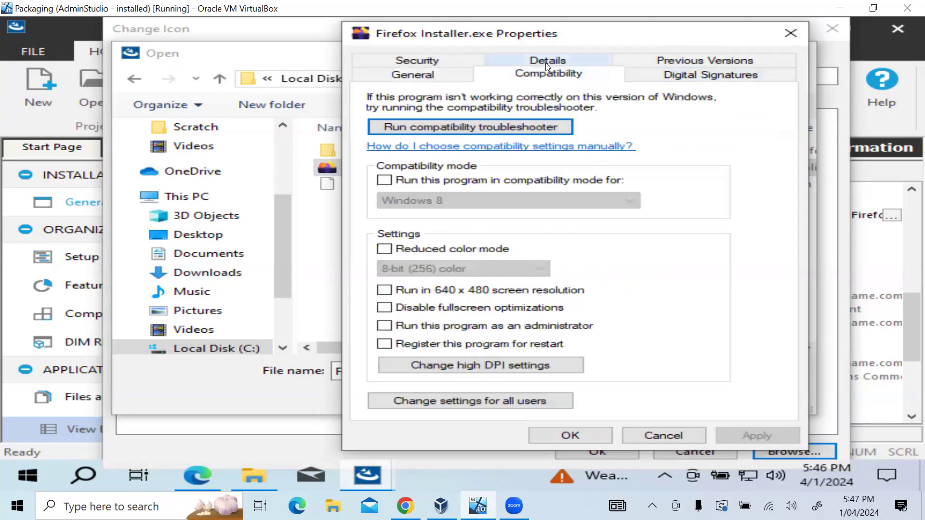
pyautogui.click(545, 61)
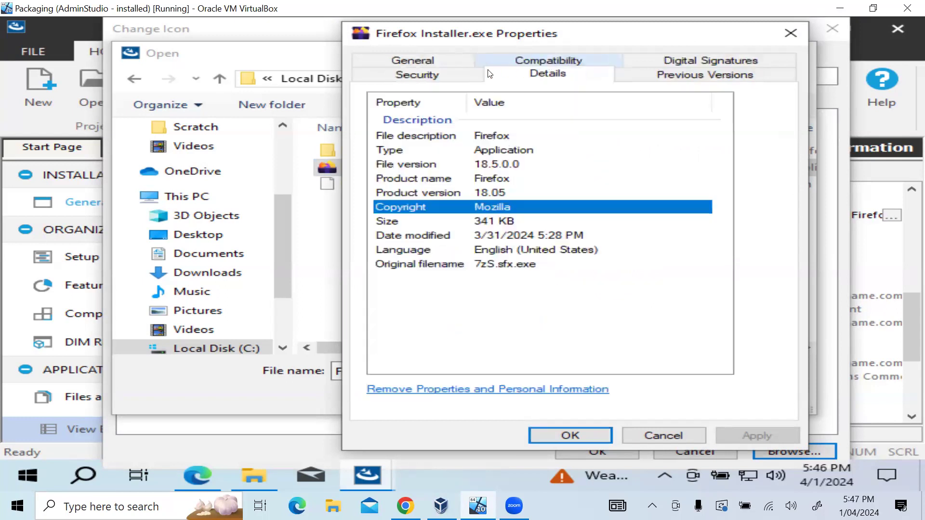
pyautogui.click(448, 75)
pyautogui.click(447, 62)
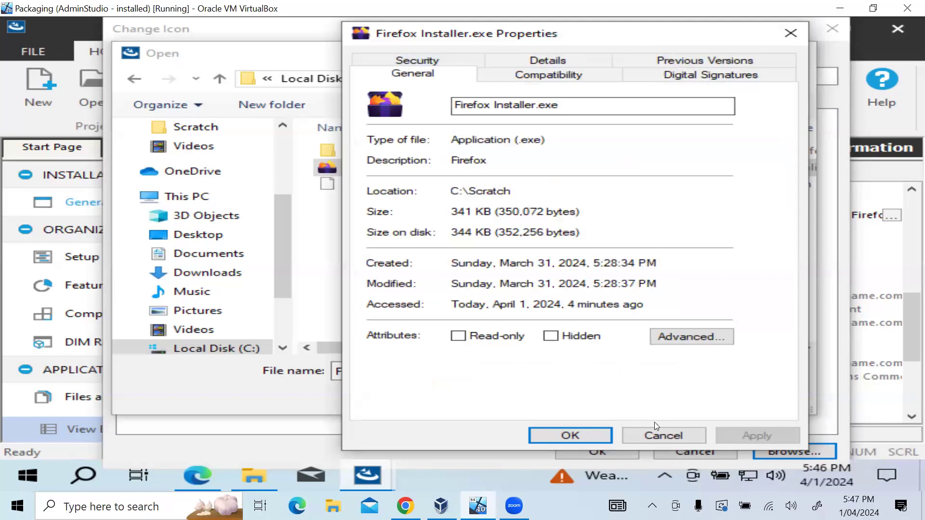
pyautogui.click(662, 433)
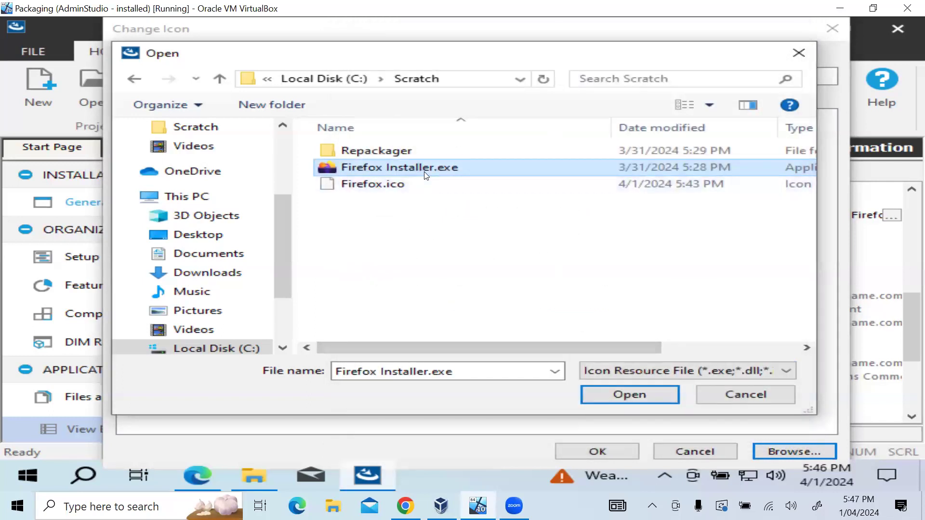
# - Load Firefox Installer.exe from C:\Scratch as the icon file and inspect its icon at index 0
pyautogui.click(645, 397)
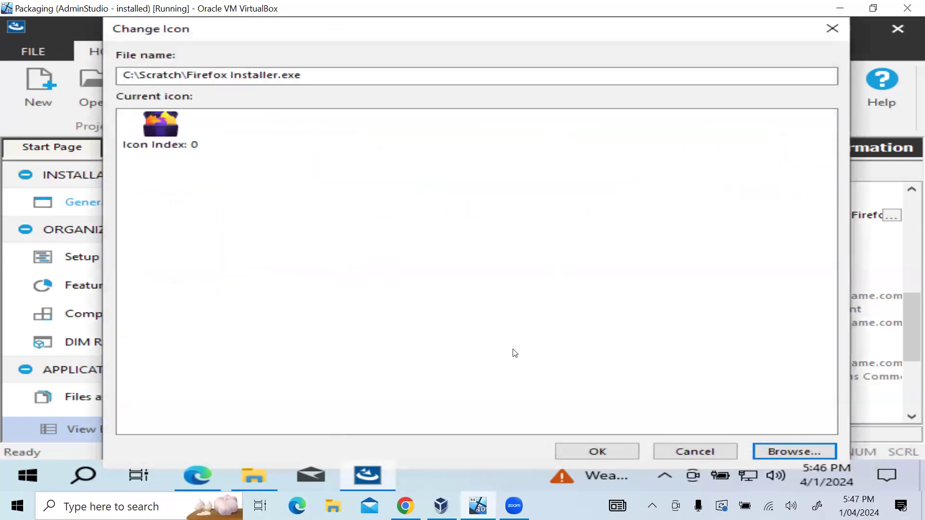
pyautogui.click(162, 124)
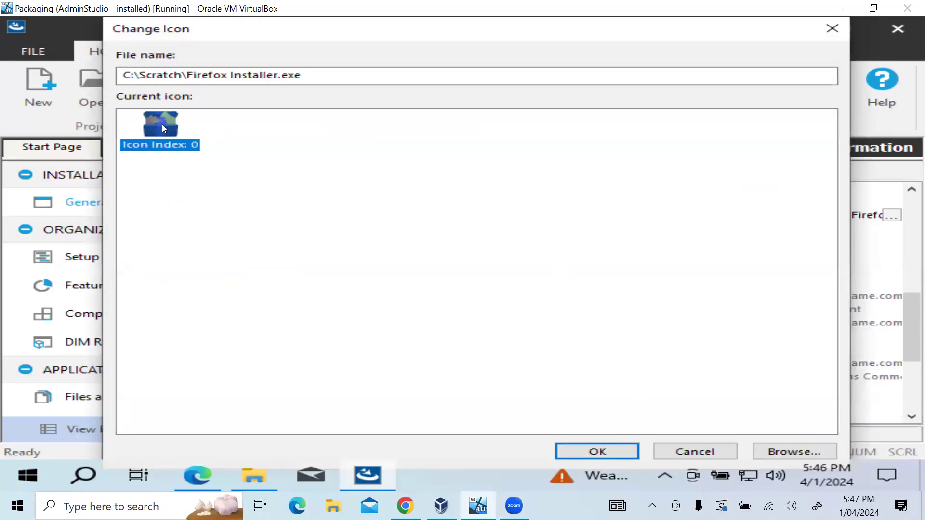
pyautogui.click(667, 364)
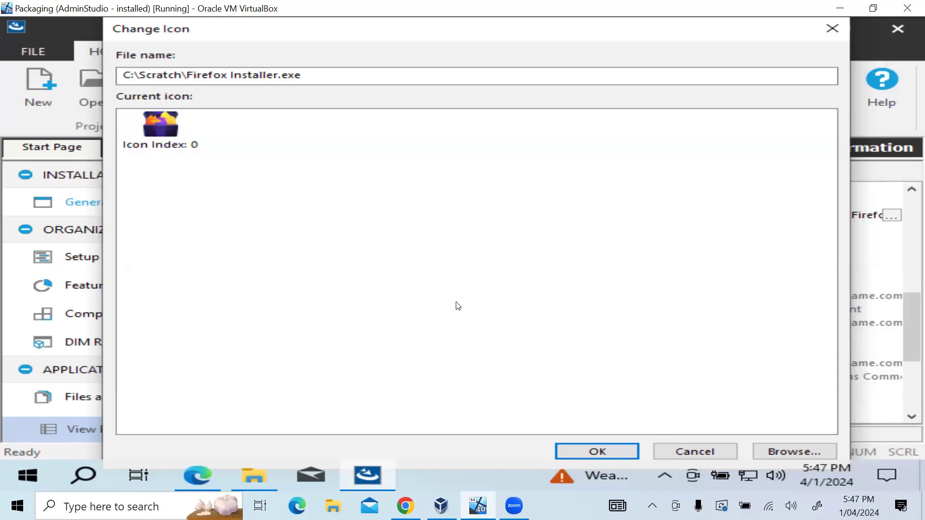
# - Browse for an icon file again and review the general properties and advanced attributes of Firefox Installer.exe
pyautogui.click(808, 453)
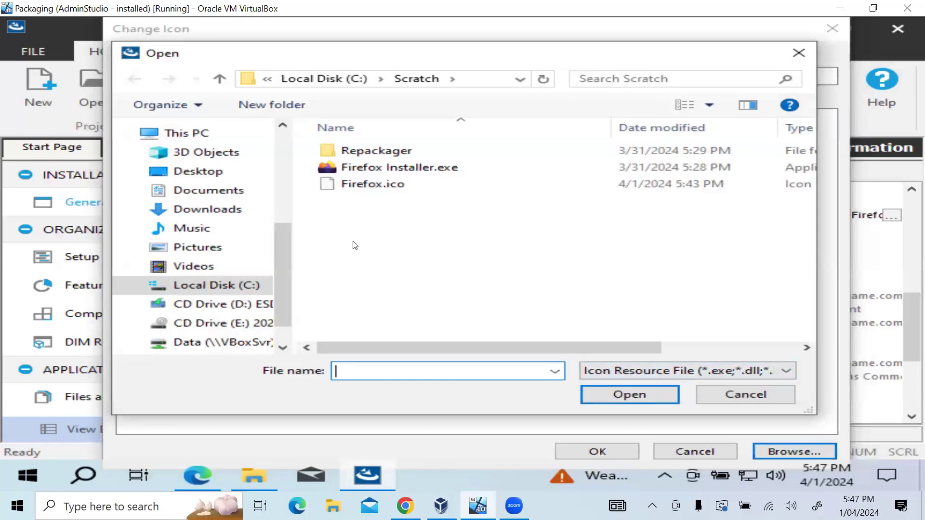
pyautogui.rightClick(432, 172)
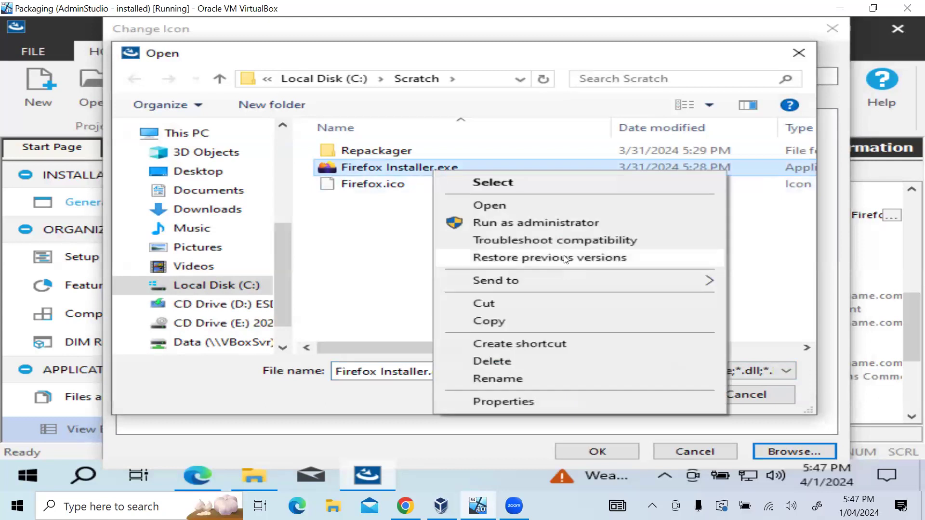
pyautogui.click(564, 401)
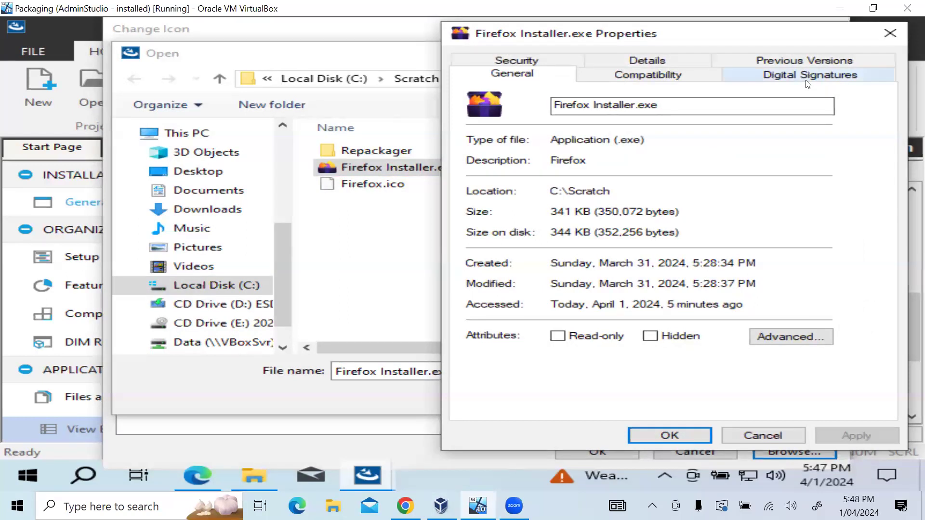
pyautogui.click(801, 334)
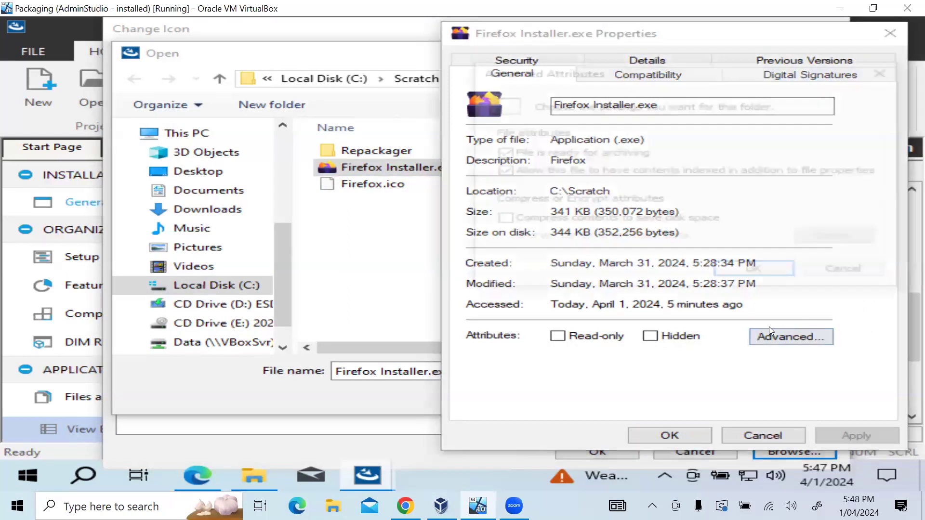
pyautogui.click(850, 272)
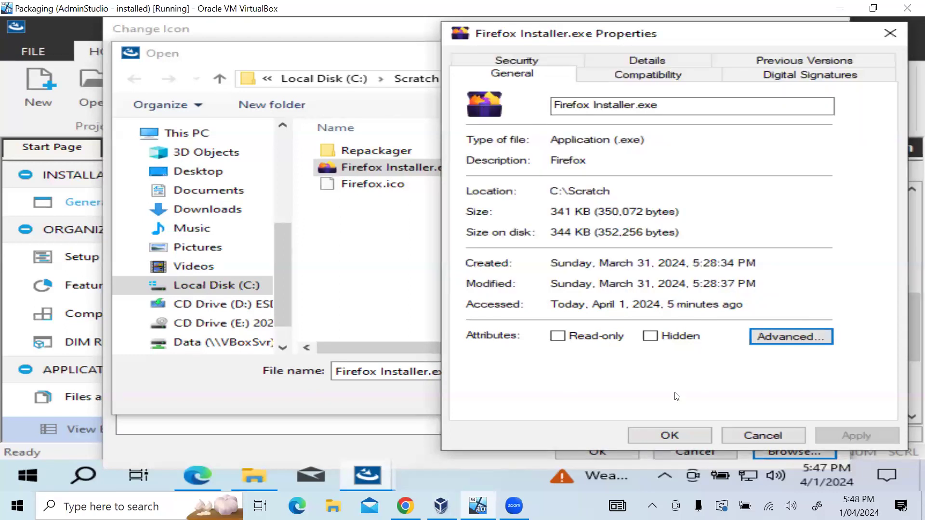
pyautogui.click(774, 435)
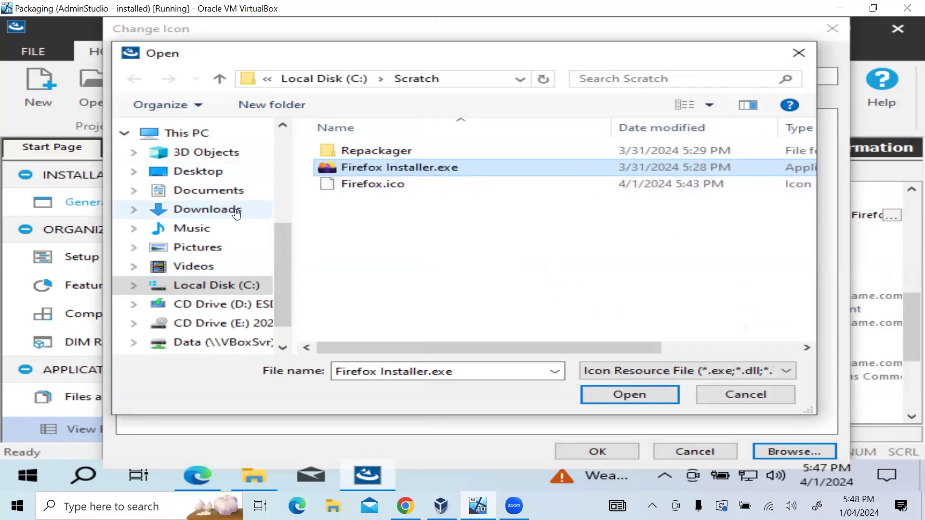
# - Look through Program Files and Program Files (x86) on drive C for a Firefox icon source, and return to the Scratch folder
pyautogui.click(239, 288)
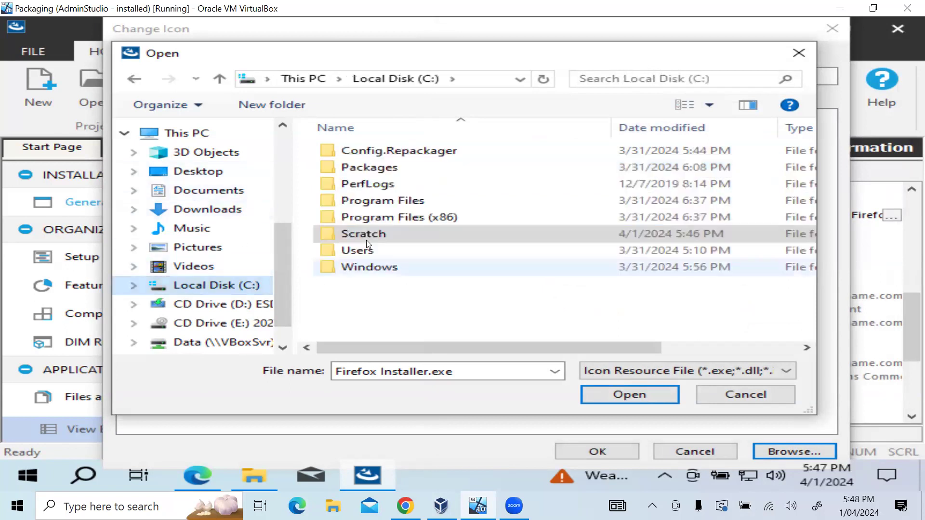
pyautogui.doubleClick(406, 200)
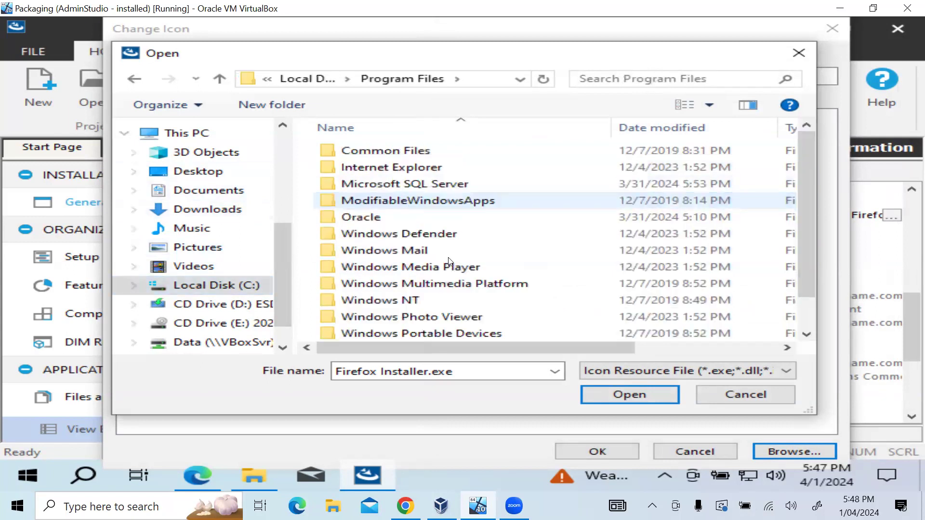
pyautogui.scroll(-1, 475, 283)
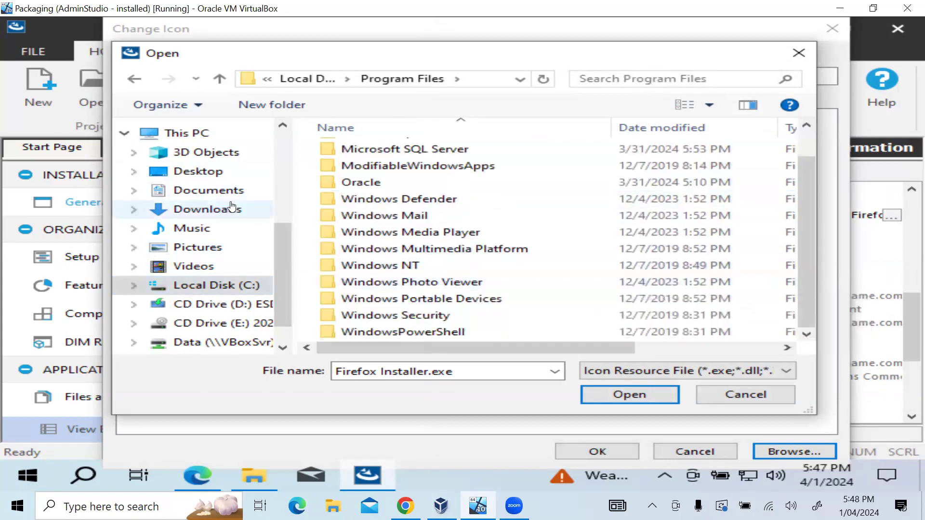
pyautogui.click(236, 285)
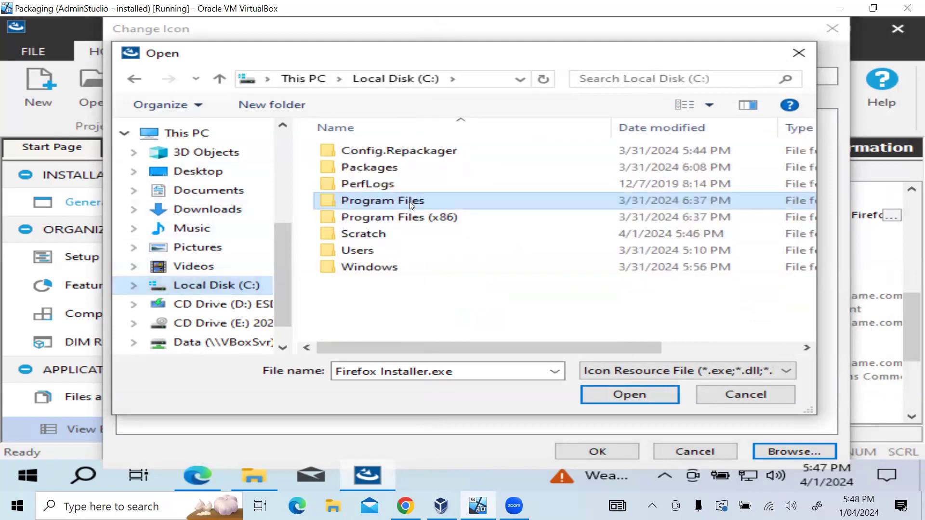
pyautogui.doubleClick(418, 217)
pyautogui.scroll(-2, 480, 282)
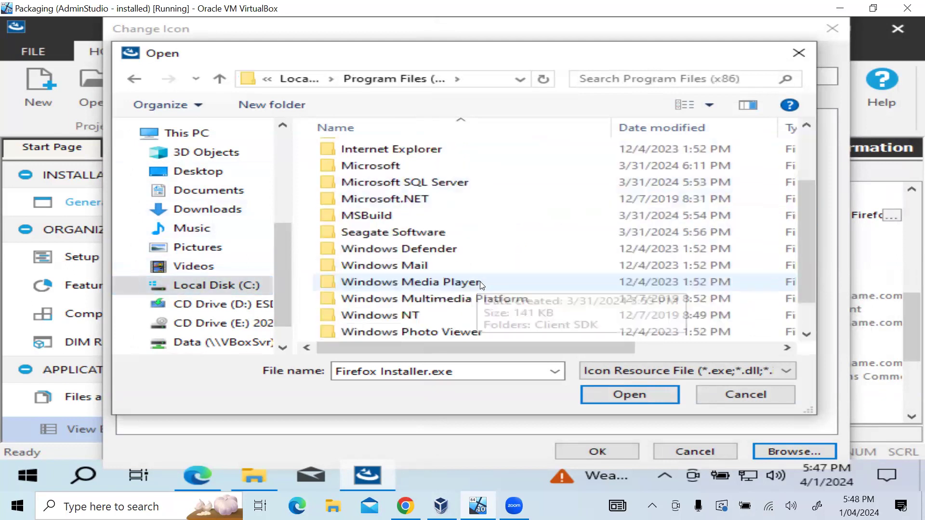
pyautogui.scroll(2, 479, 281)
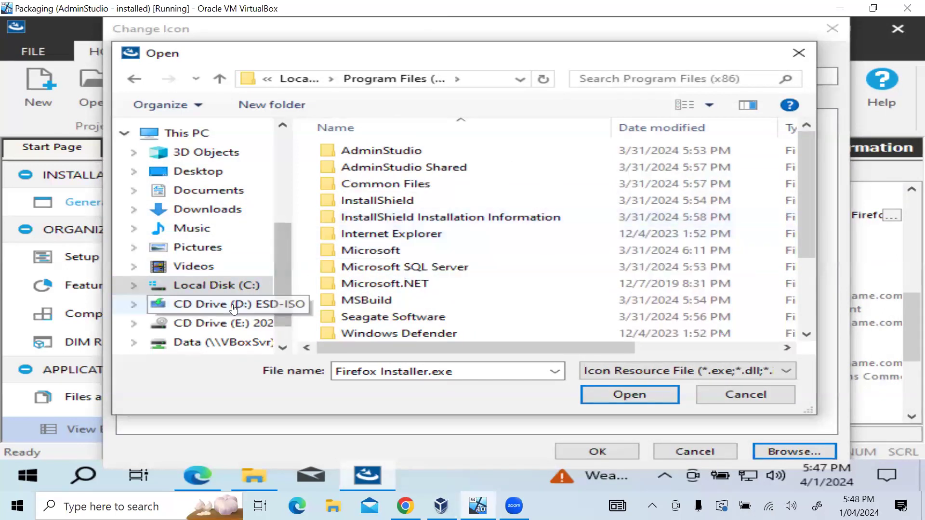
pyautogui.click(221, 286)
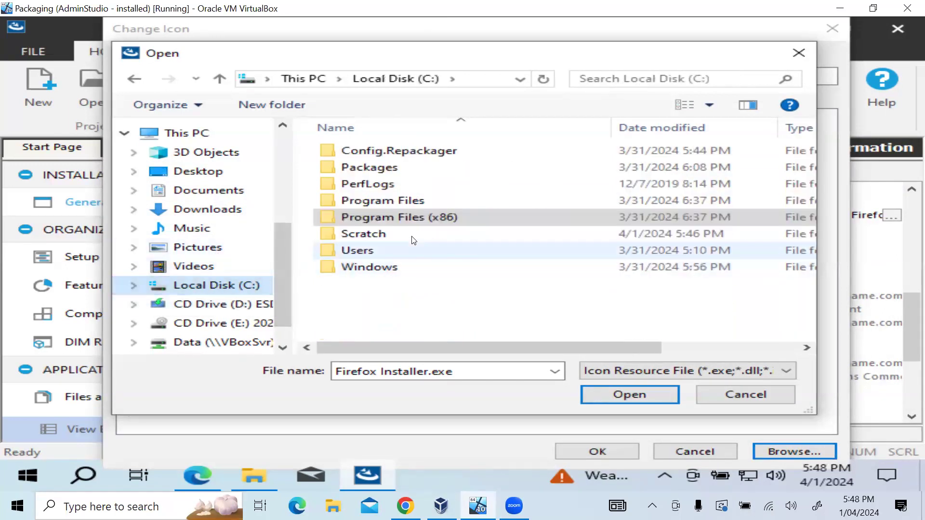
pyautogui.doubleClick(411, 235)
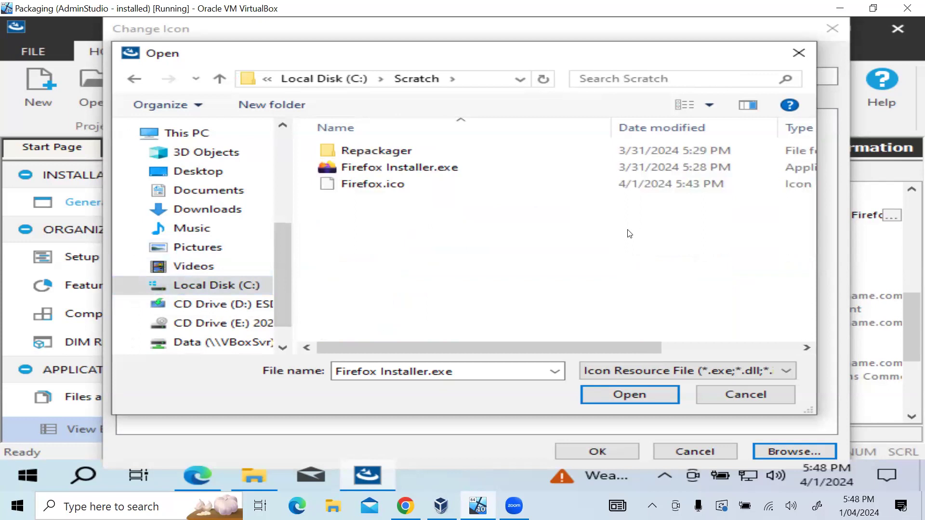
# - Review the icon file type filters, cancel the file selection and close the Change Icon dialog
pyautogui.click(635, 370)
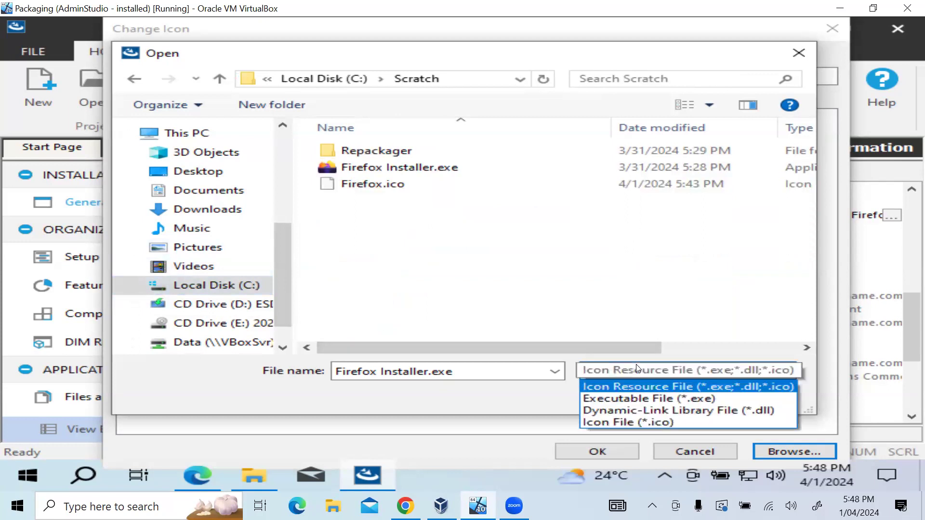
pyautogui.click(671, 267)
pyautogui.click(685, 32)
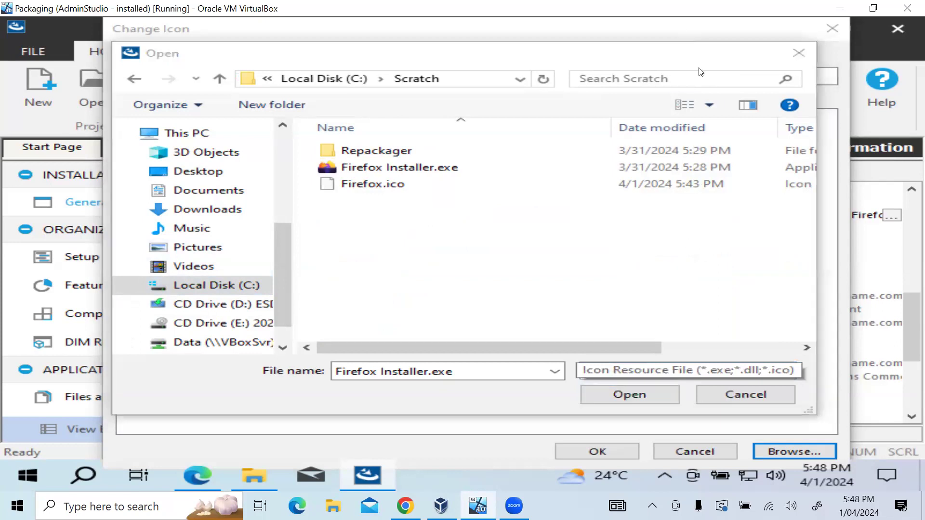
pyautogui.click(451, 454)
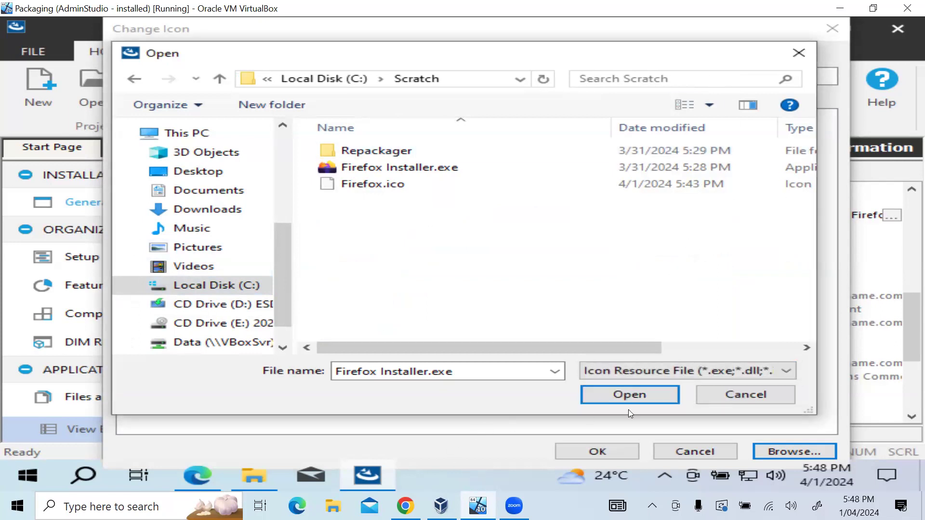
pyautogui.click(754, 400)
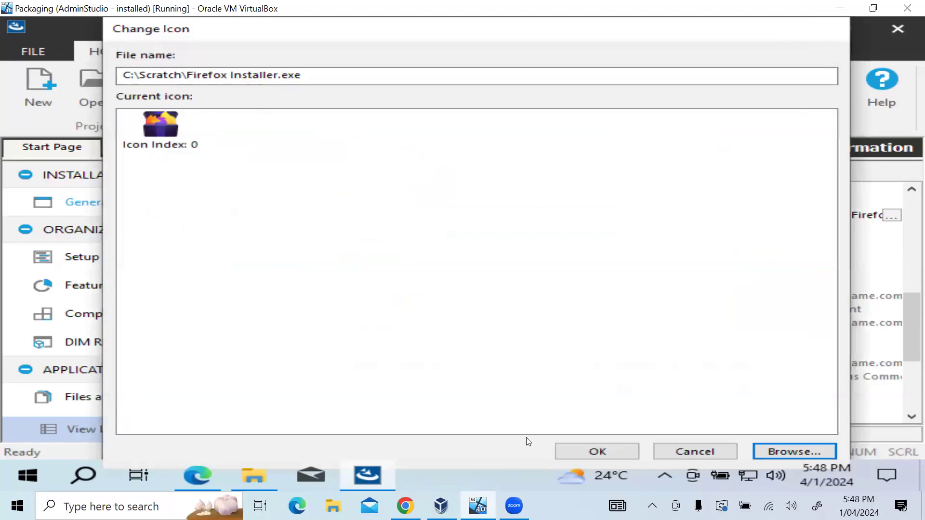
pyautogui.click(573, 452)
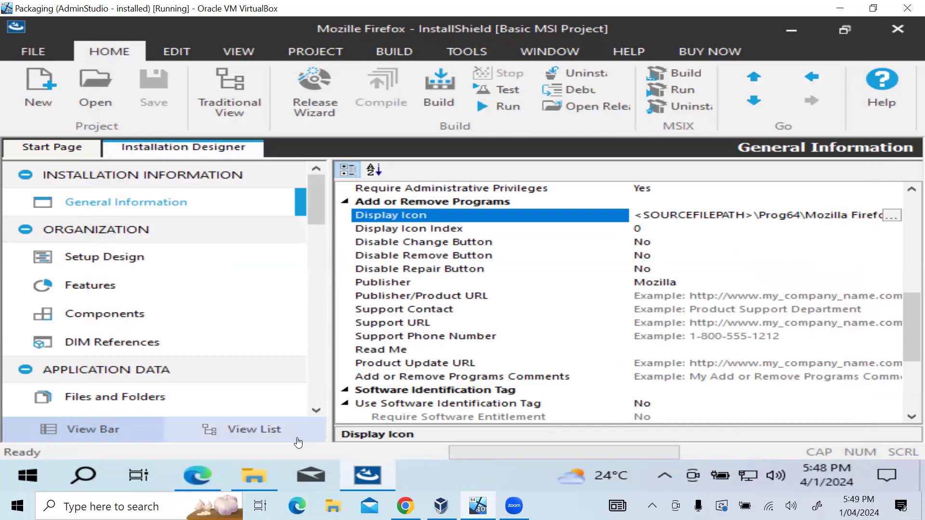
# - Switch to Microsoft Edge and search Bing Images for "mozilla firefox download icon ico file"
pyautogui.click(191, 482)
pyautogui.moveTo(388, 106); pyautogui.dragTo(337, 107)
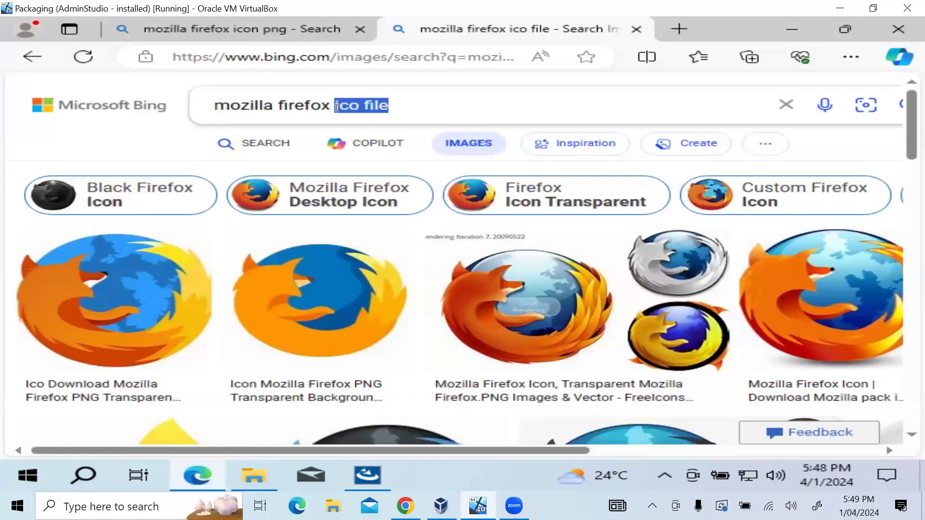
pyautogui.write('downlaon')
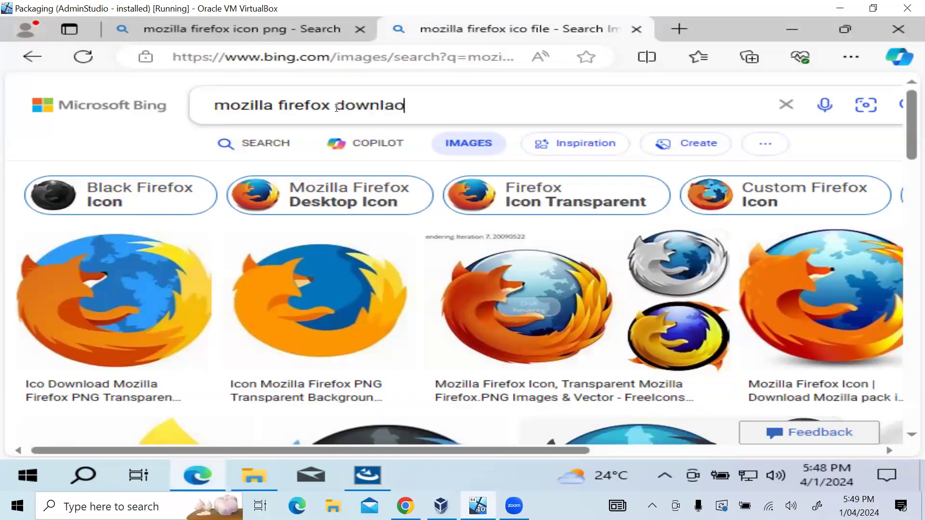
pyautogui.press('BackSpace')
pyautogui.press('BackSpace')
pyautogui.press('BackSpace')
pyautogui.press('BackSpace')
pyautogui.write('load ic')
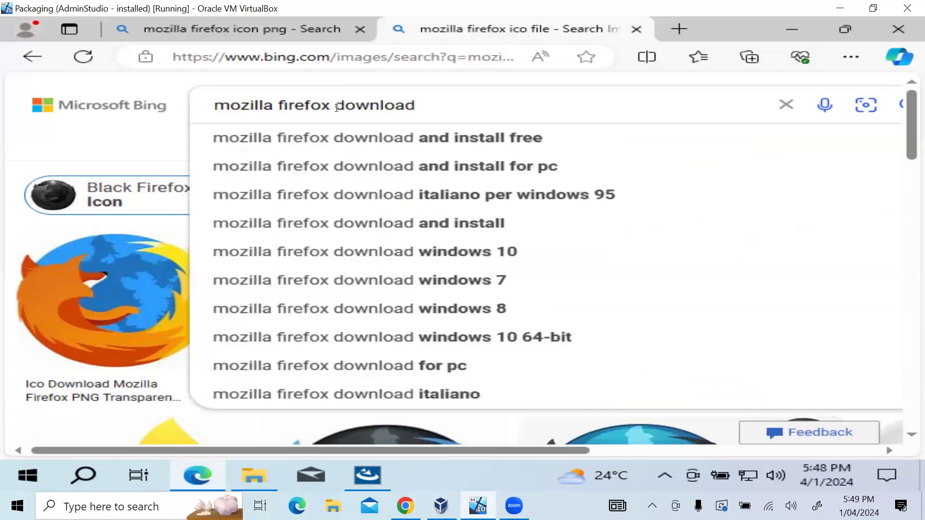
pyautogui.write('o')
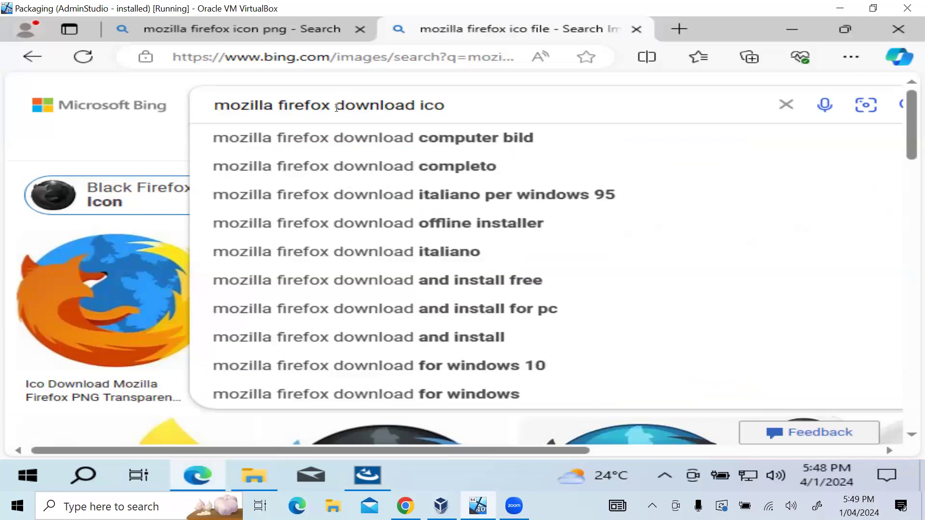
pyautogui.write('n file')
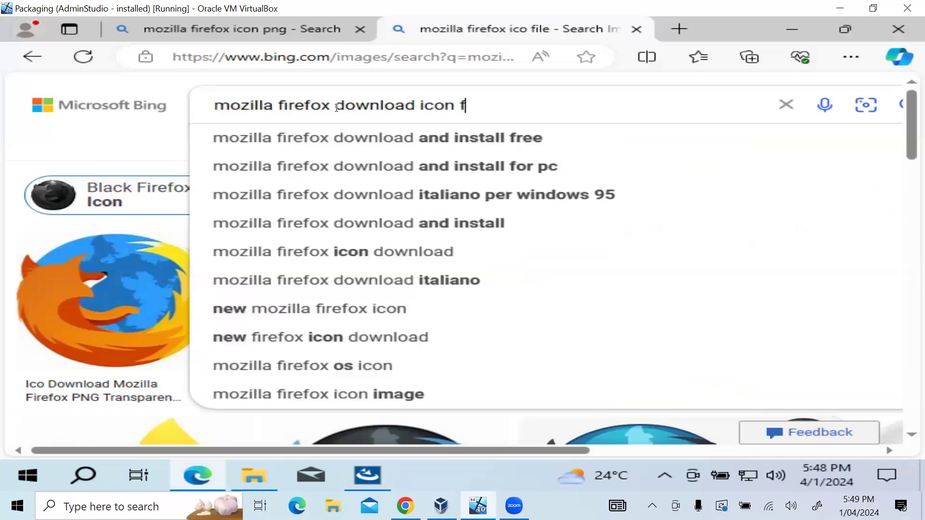
pyautogui.press('BackSpace')
pyautogui.press('BackSpace')
pyautogui.press('BackSpace')
pyautogui.press('BackSpace')
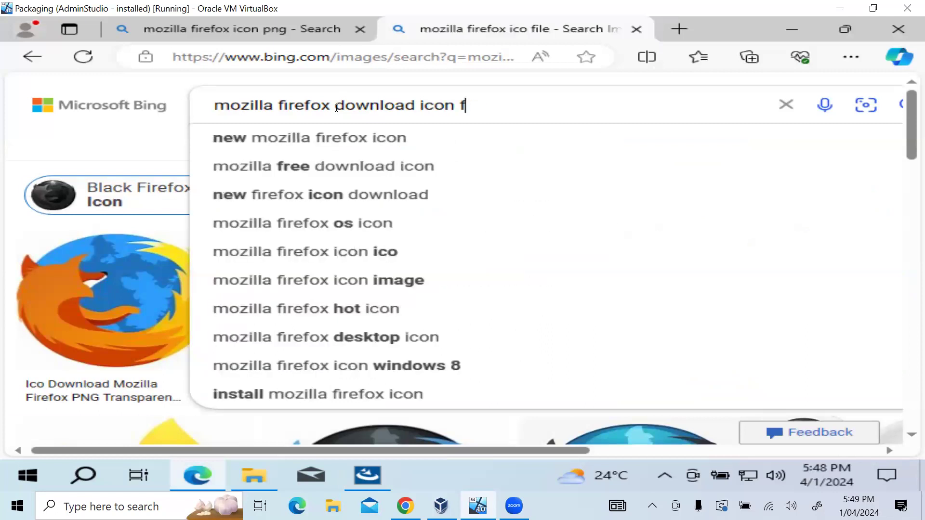
pyautogui.write('ico file')
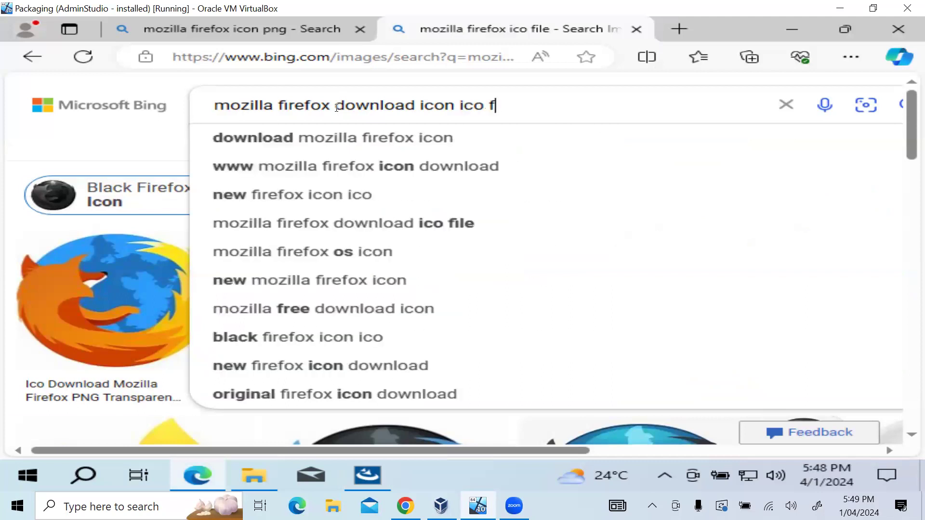
pyautogui.press('Return')
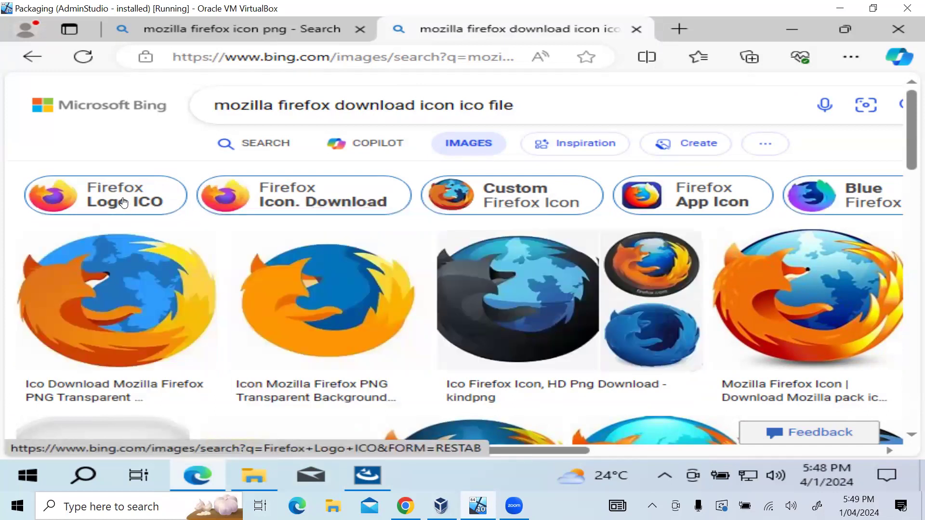
# - Open the suggested "Firefox Logo ICO" image search in a new tab and look through its results
pyautogui.rightClick(123, 203)
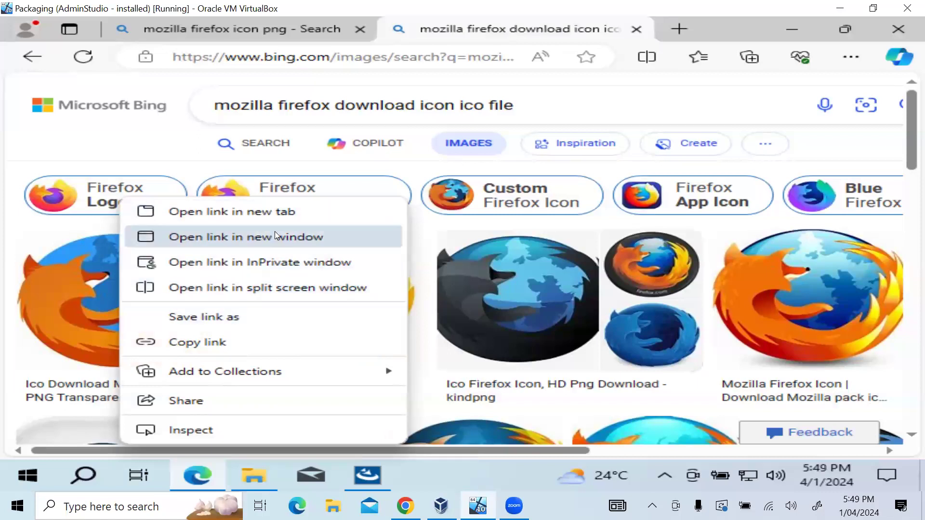
pyautogui.click(284, 212)
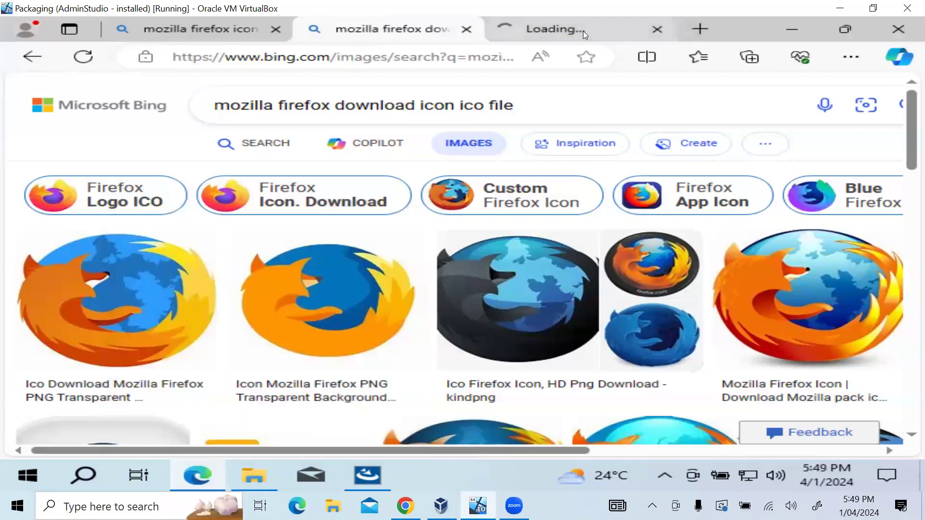
pyautogui.click(582, 31)
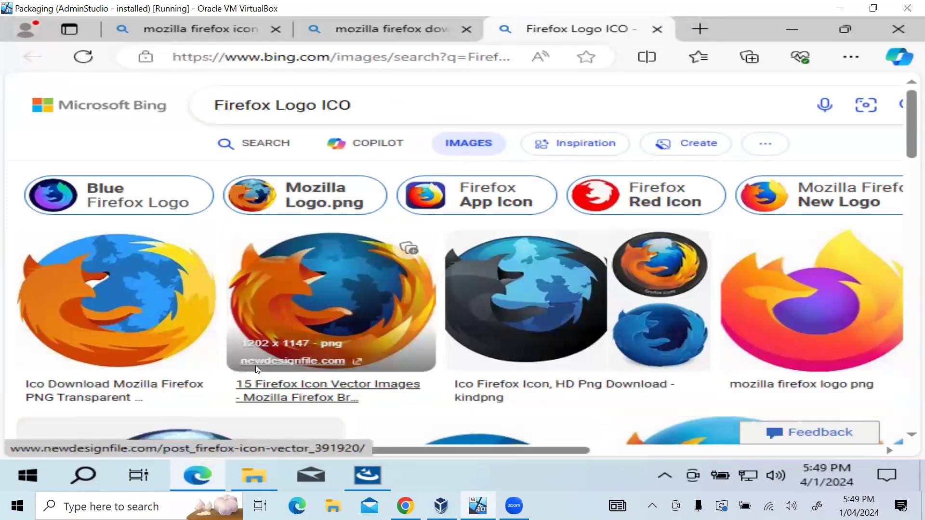
pyautogui.scroll(-10, 256, 365)
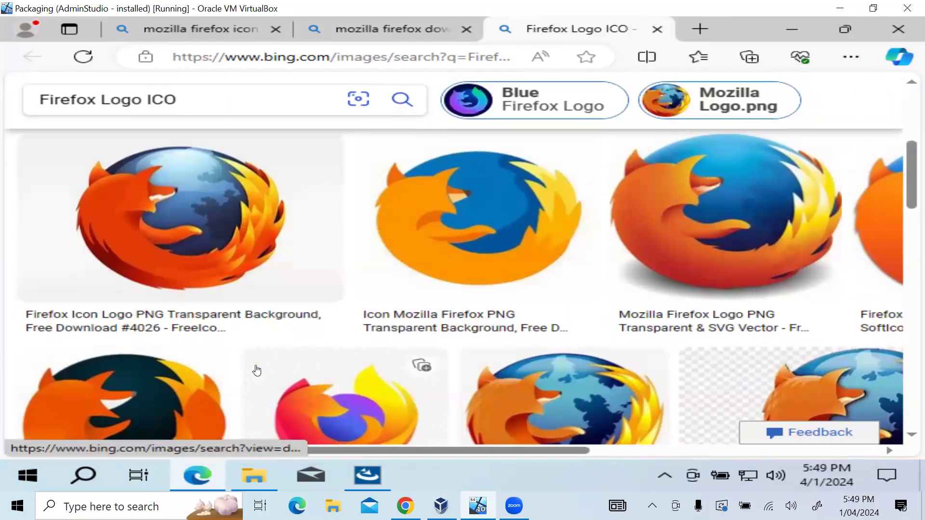
pyautogui.scroll(-8, 257, 371)
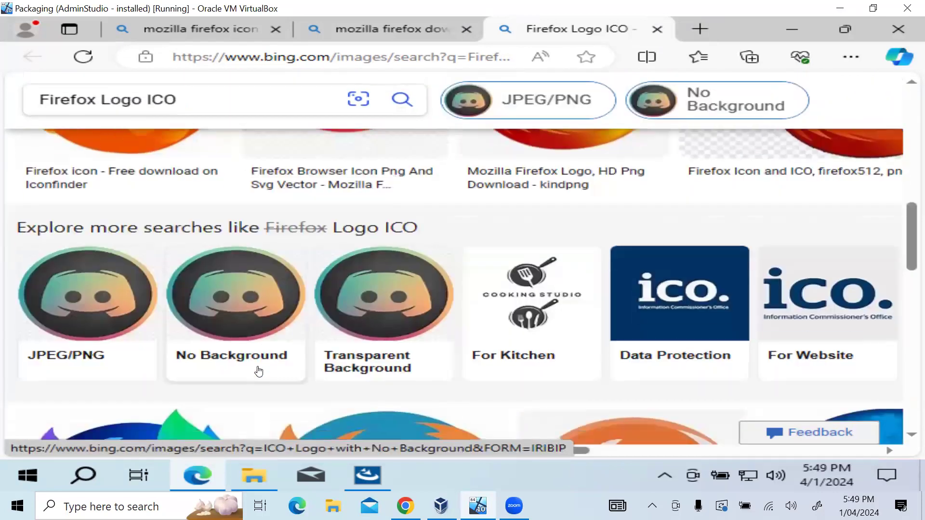
pyautogui.scroll(15, 259, 372)
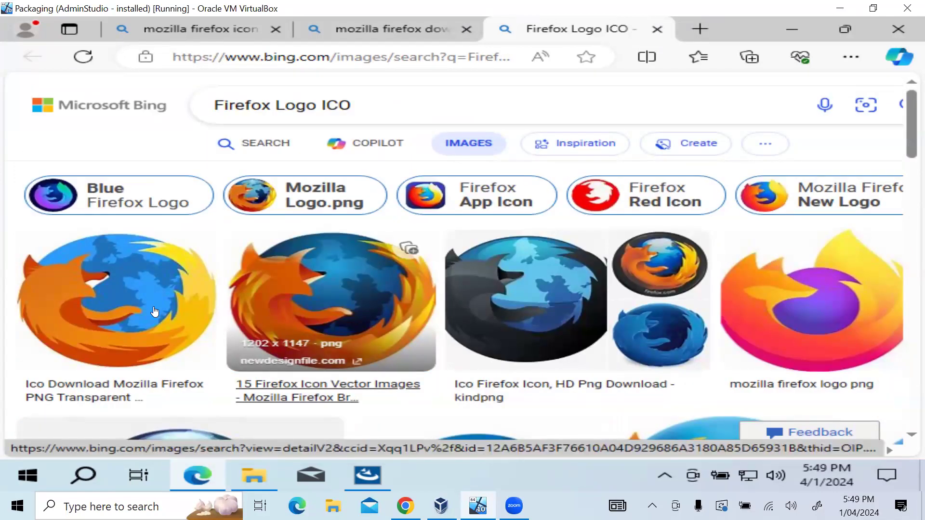
# - Save the first Firefox Logo ICO image as OIP.ico in C:\Scratch and try to open the downloaded file
pyautogui.rightClick(109, 310)
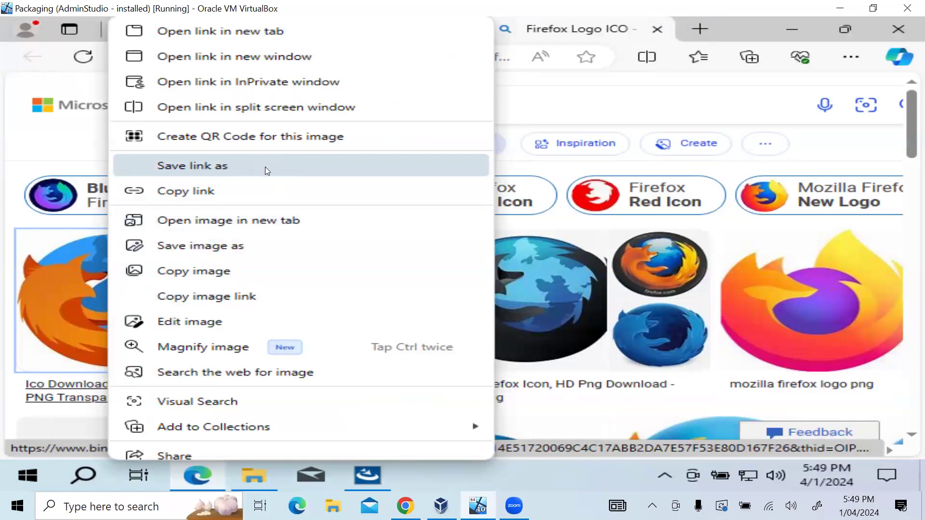
pyautogui.click(286, 247)
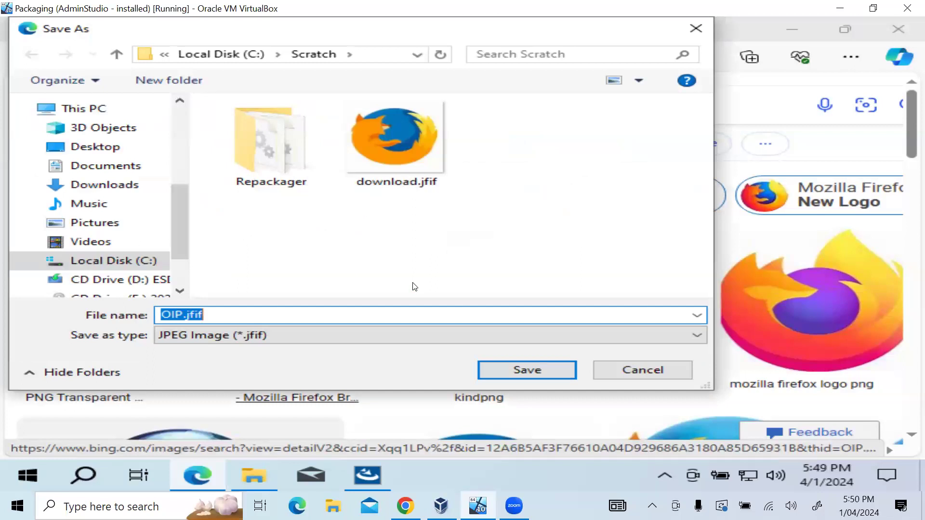
pyautogui.click(305, 318)
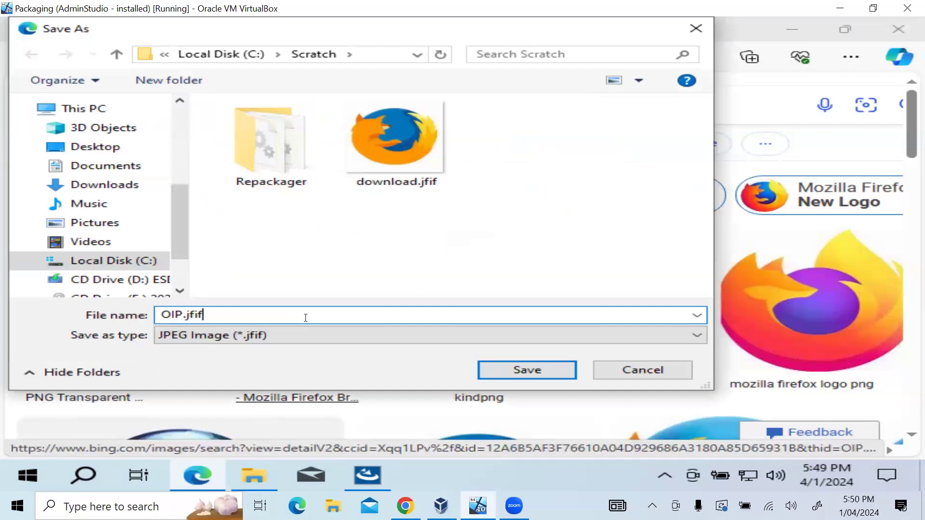
pyautogui.press('BackSpace')
pyautogui.press('BackSpace')
pyautogui.press('BackSpace')
pyautogui.press('BackSpace')
pyautogui.write('ico')
pyautogui.press('Return')
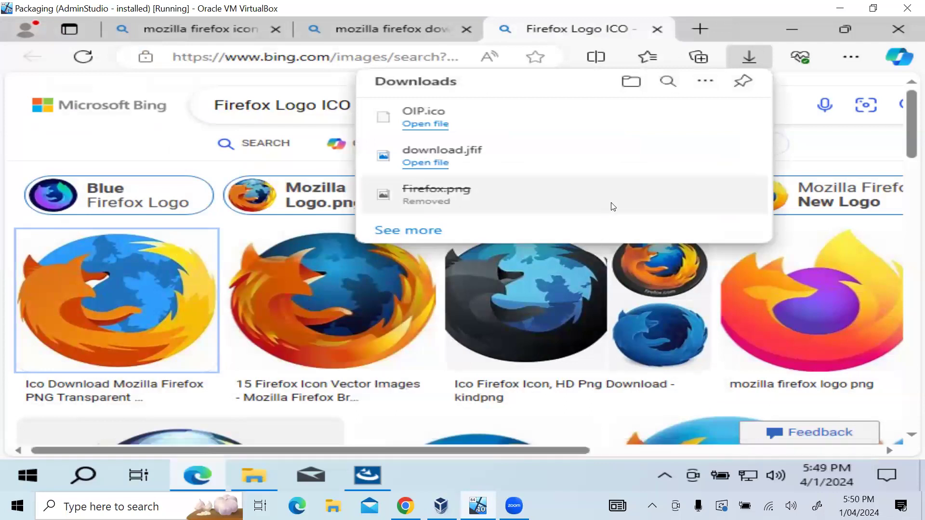
pyautogui.click(422, 126)
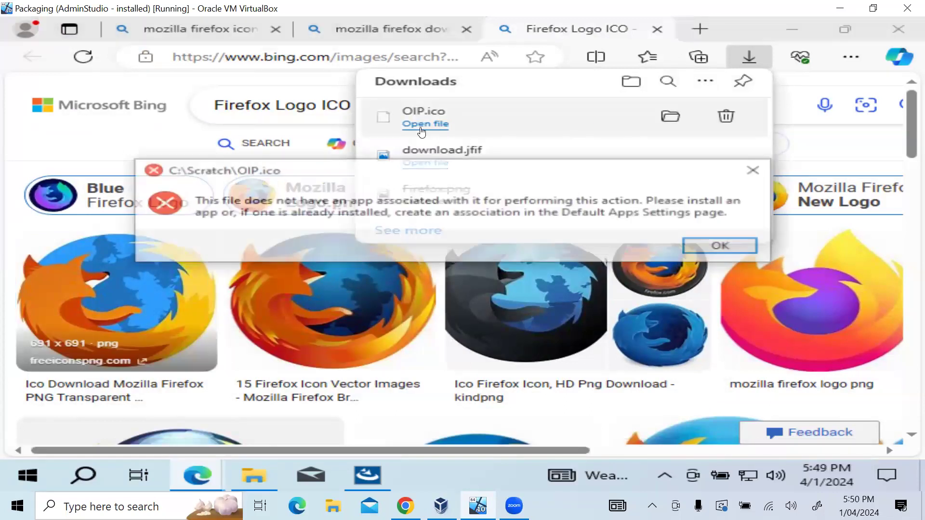
pyautogui.click(717, 246)
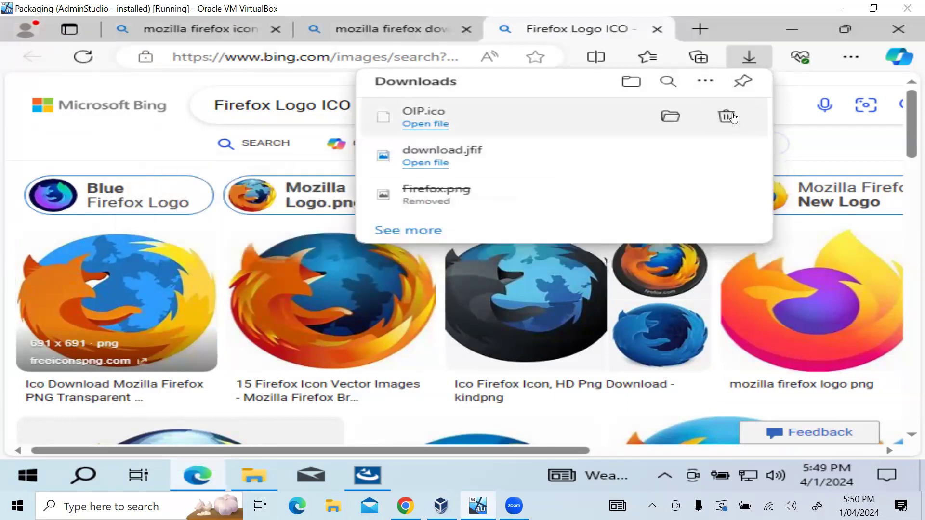
# - Switch to InstallShield and try to load C:\Scratch\OIP.ico as the Display Icon in the Change Icon dialog
pyautogui.click(359, 476)
pyautogui.click(891, 216)
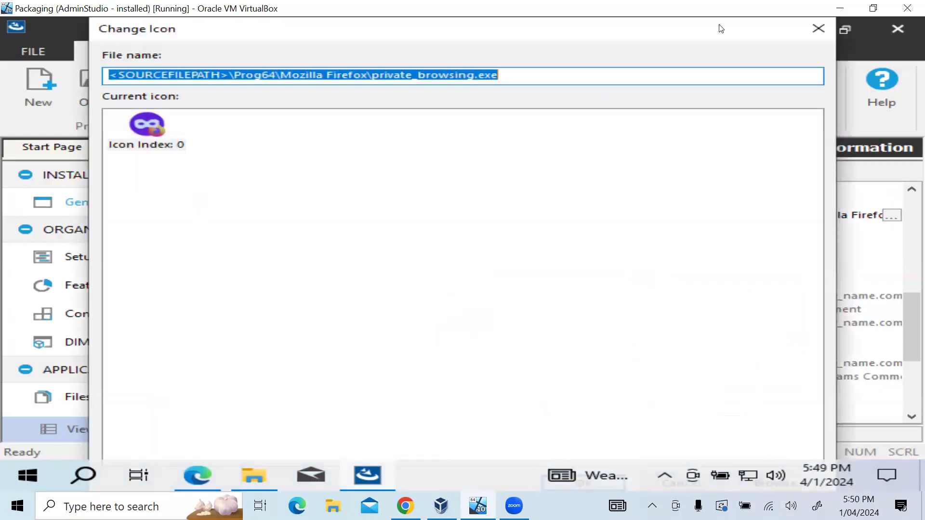
pyautogui.moveTo(836, 21); pyautogui.dragTo(767, 95)
pyautogui.moveTo(674, 108); pyautogui.dragTo(682, 57)
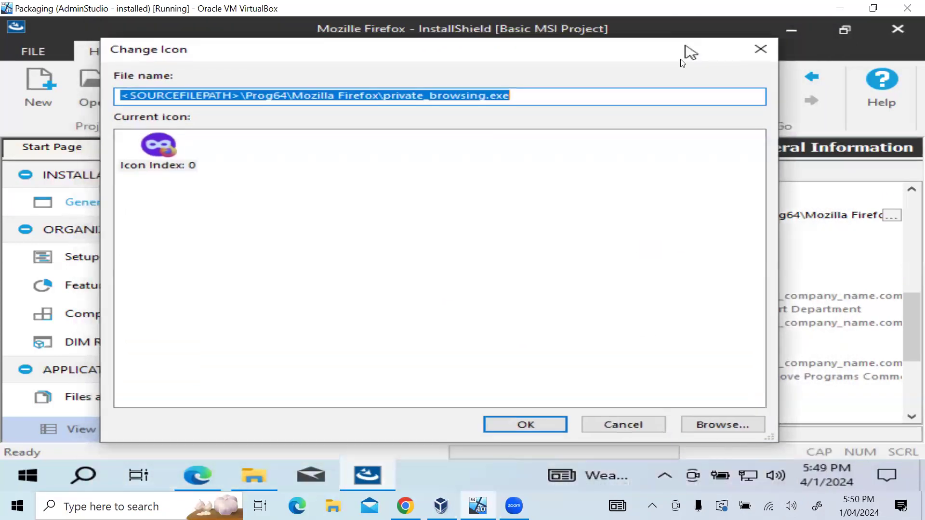
pyautogui.click(726, 419)
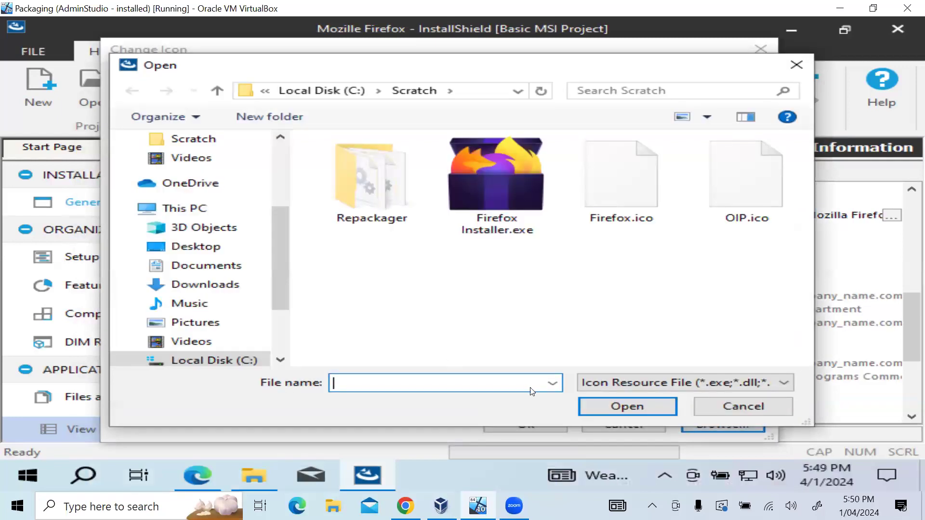
pyautogui.click(738, 191)
pyautogui.click(645, 406)
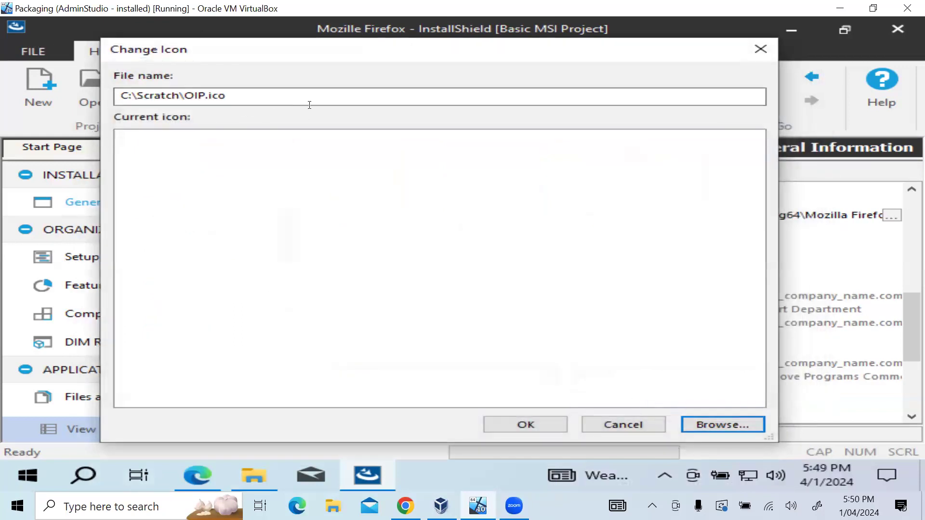
# - Switch to File Explorer and rename OIP.ico in the Scratch folder to OIP.png
pyautogui.click(257, 477)
pyautogui.click(294, 164)
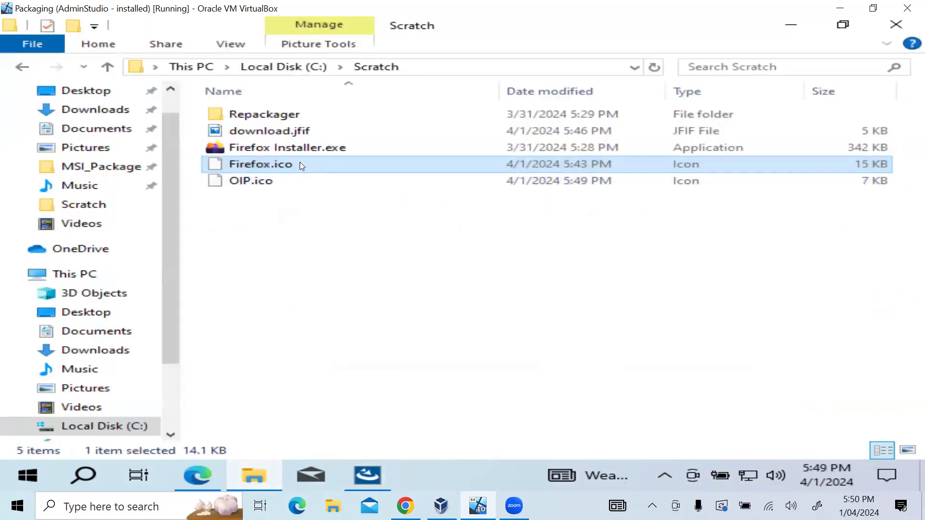
pyautogui.click(269, 182)
pyautogui.click(278, 189)
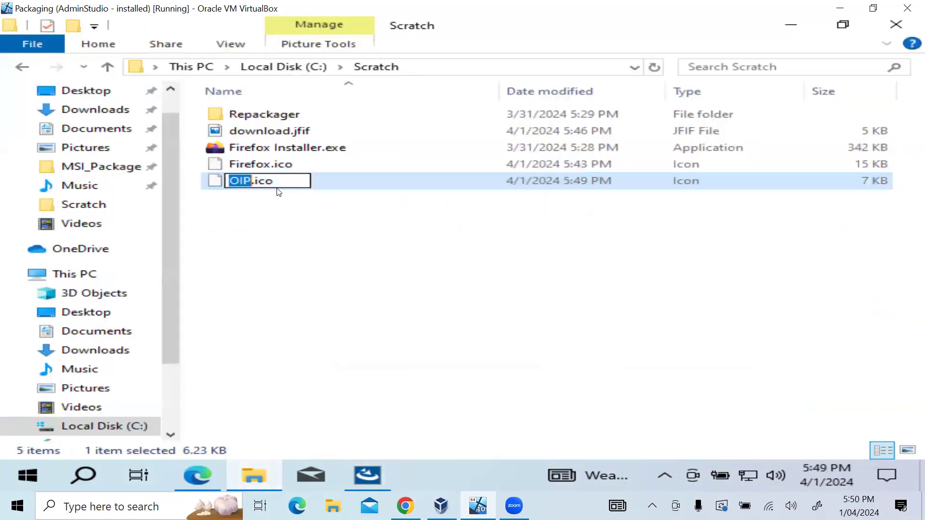
pyautogui.click(286, 182)
pyautogui.press('BackSpace')
pyautogui.press('BackSpace')
pyautogui.press('BackSpace')
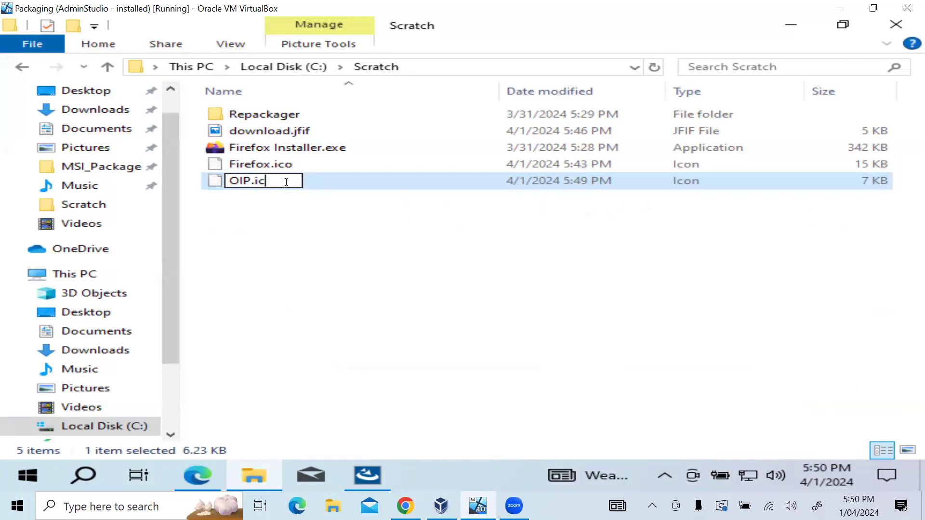
pyautogui.write('png')
pyautogui.click(390, 270)
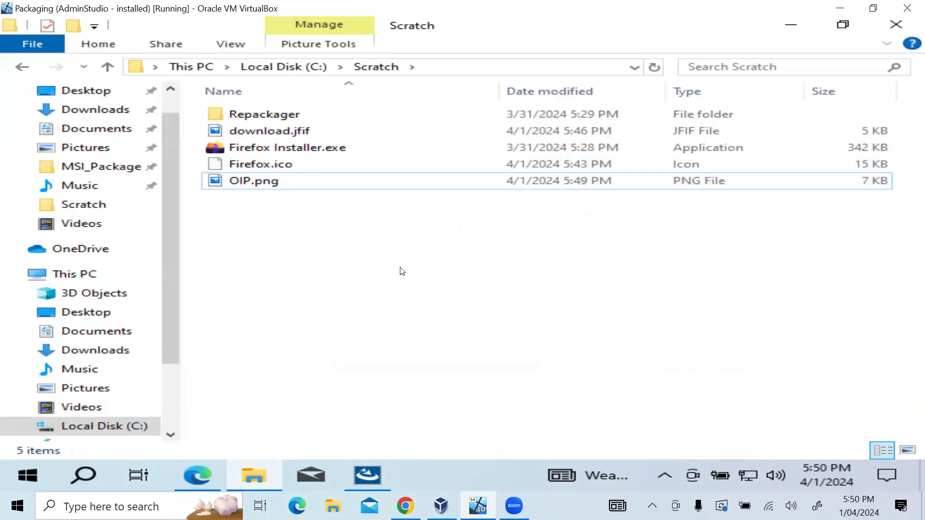
# - Return to InstallShield, browse for an icon file again, check the file type filters and select Firefox.ico in the Scratch folder
pyautogui.click(357, 469)
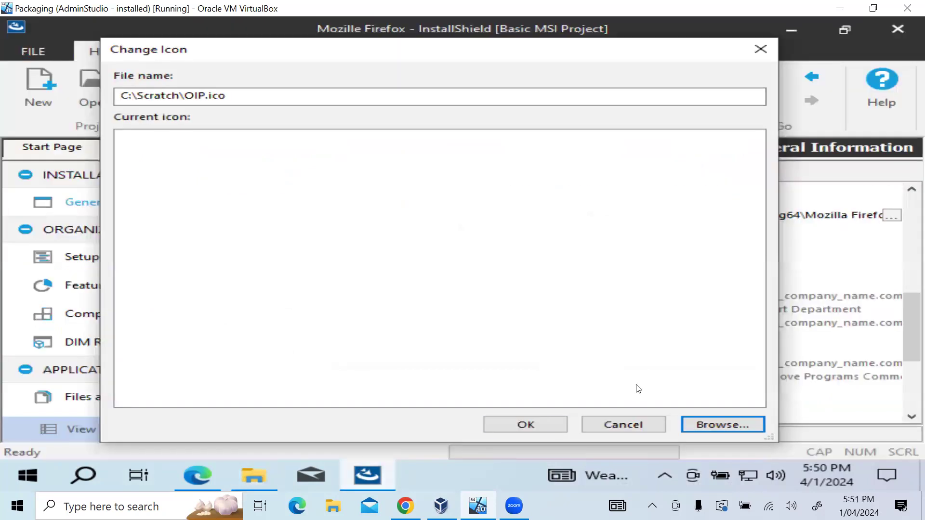
pyautogui.click(690, 421)
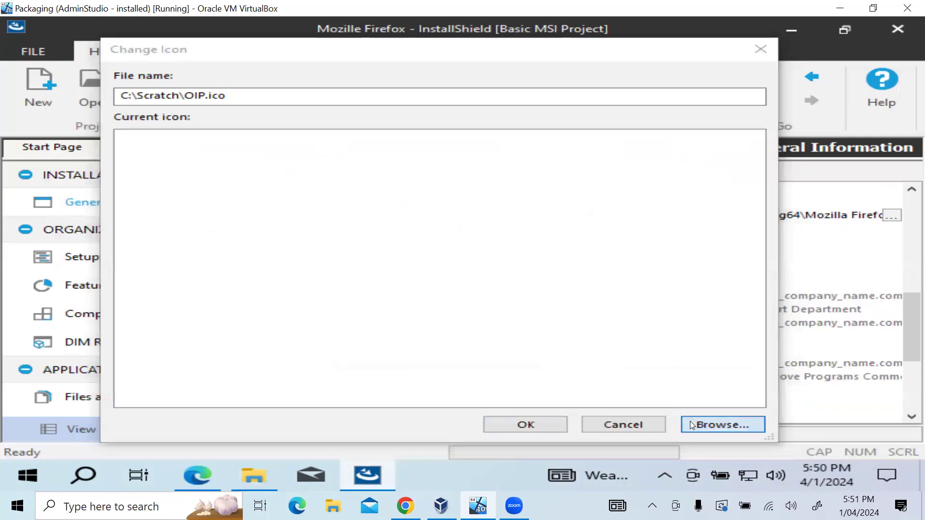
pyautogui.click(719, 413)
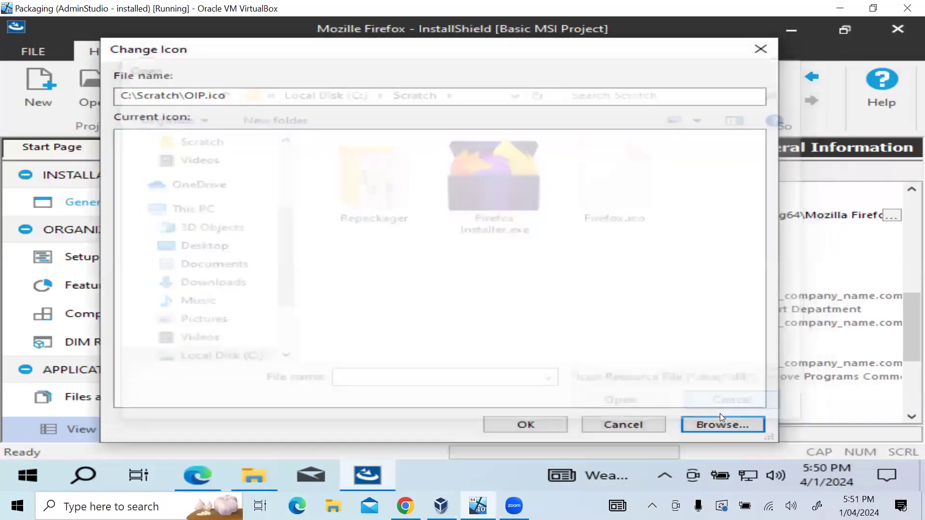
pyautogui.click(718, 421)
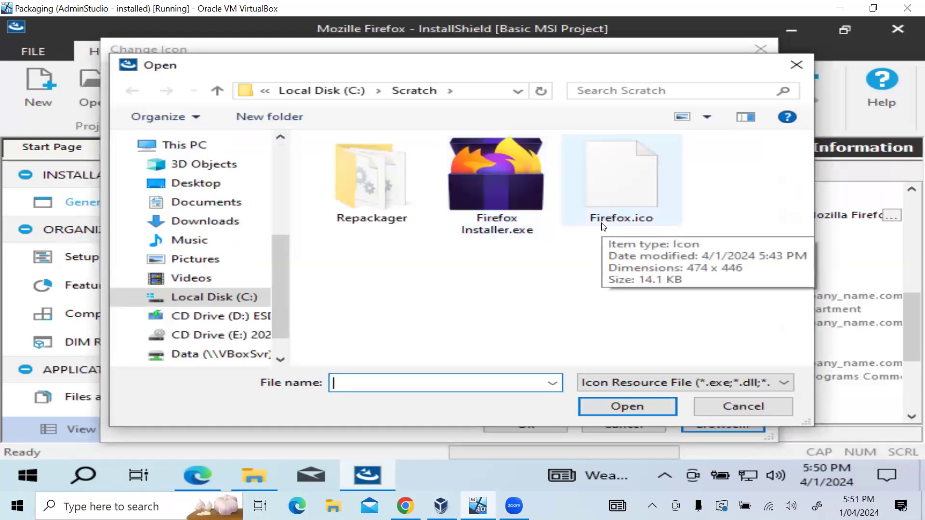
pyautogui.click(770, 386)
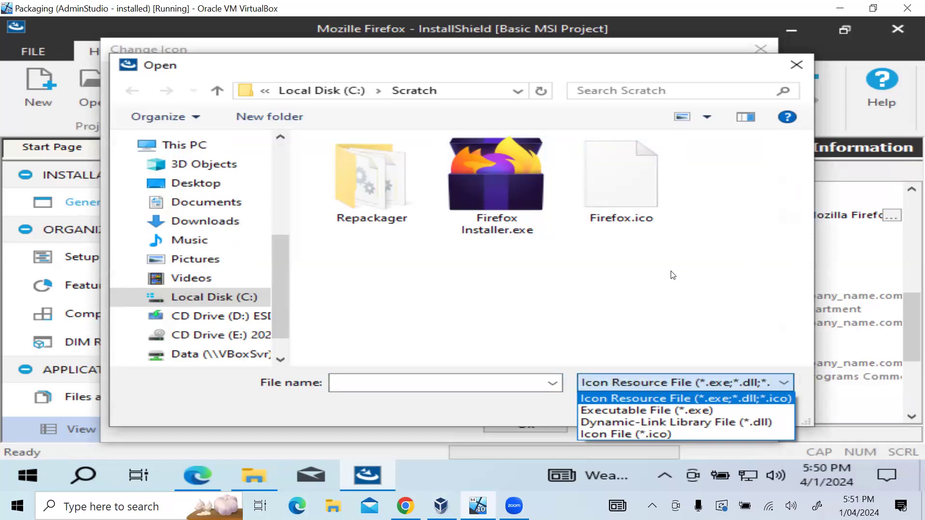
pyautogui.click(628, 202)
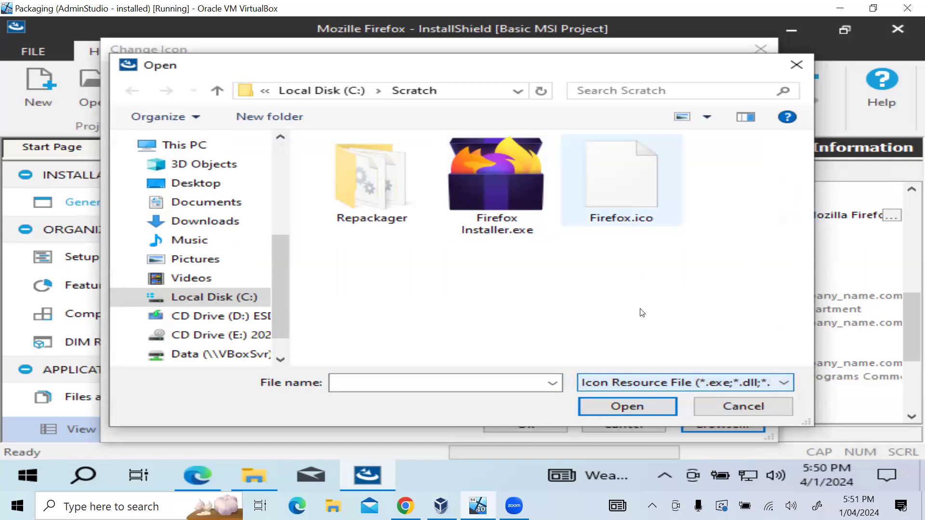
pyautogui.click(617, 206)
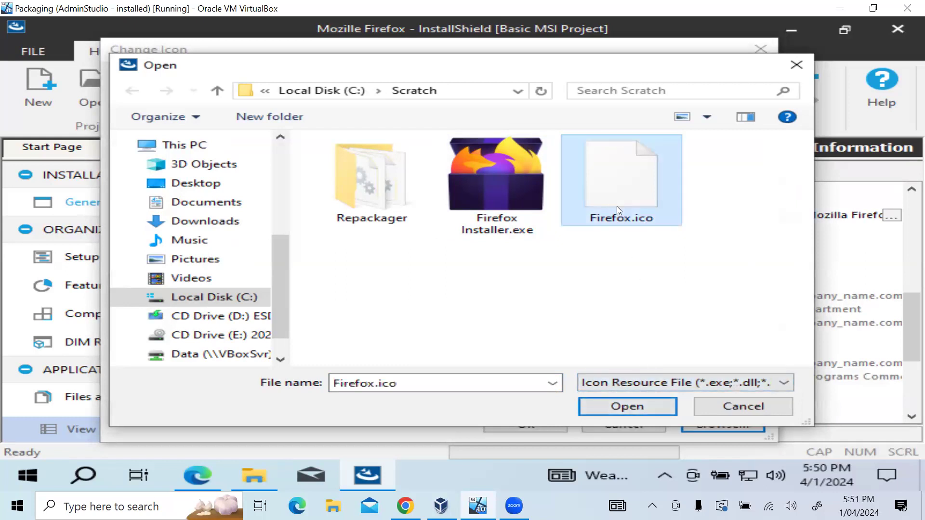
# - Review the supported icon file types and the files in List view, cancel the file selection and close the Change Icon dialog
pyautogui.click(657, 380)
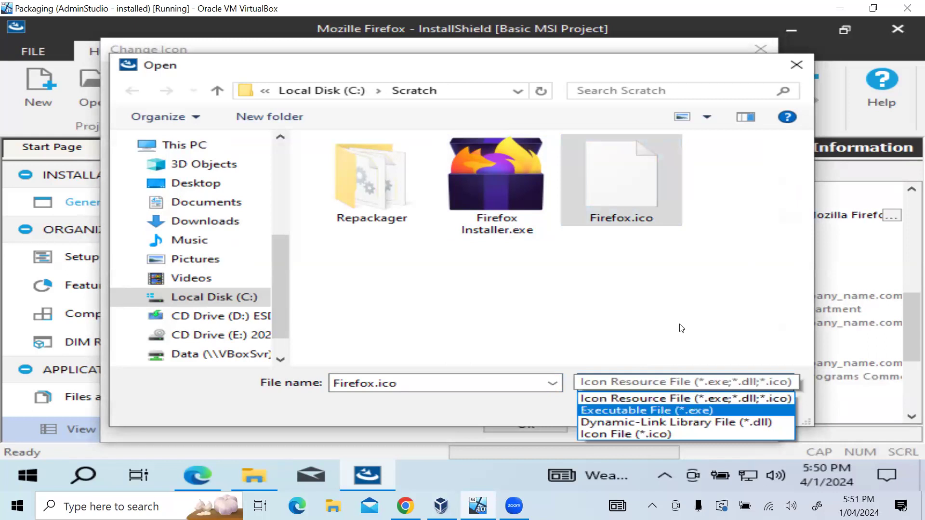
pyautogui.click(687, 298)
pyautogui.click(704, 120)
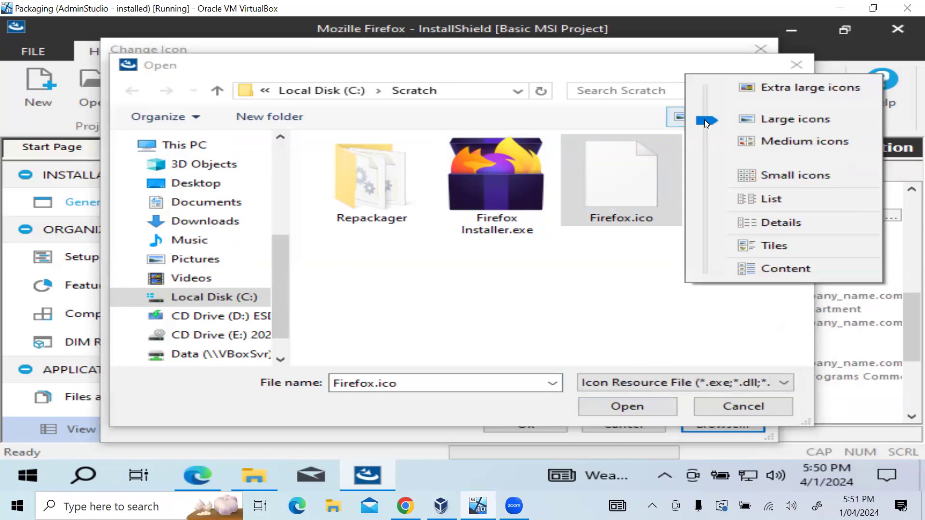
pyautogui.click(790, 199)
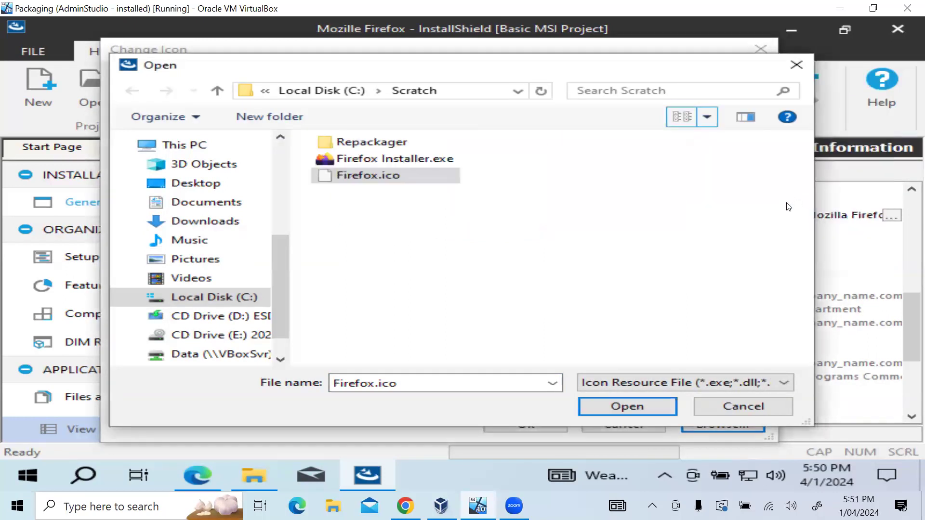
pyautogui.click(723, 236)
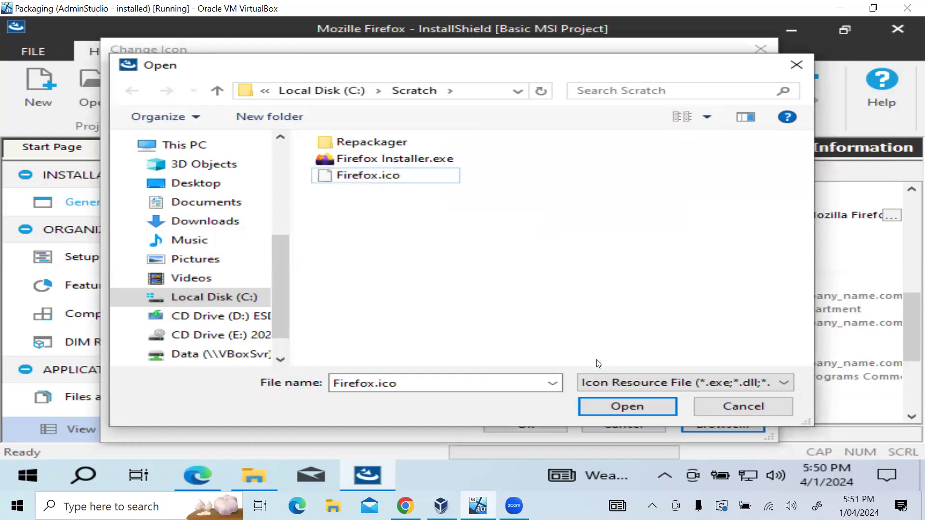
pyautogui.click(552, 384)
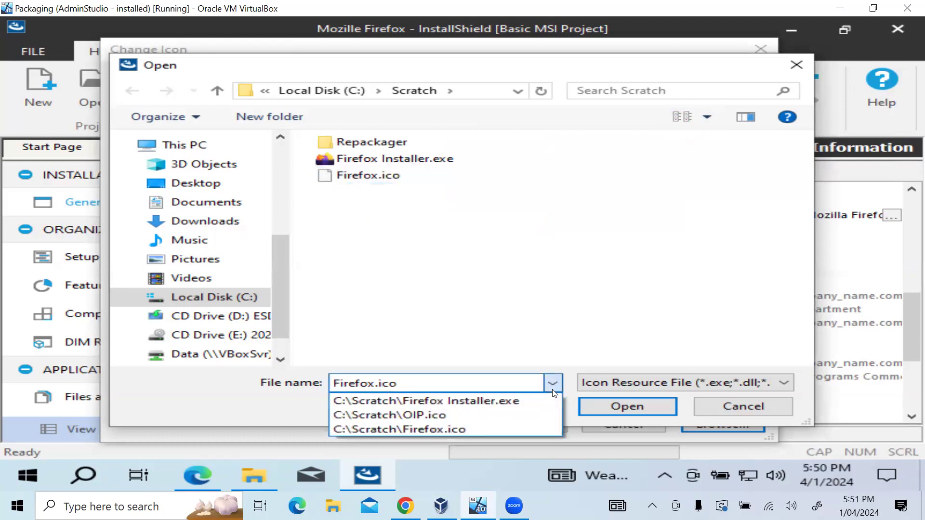
pyautogui.click(579, 313)
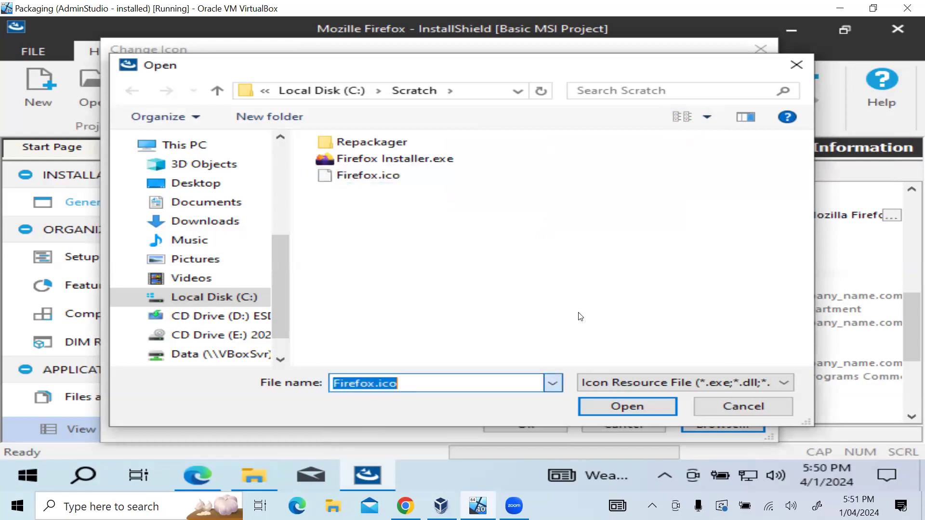
pyautogui.click(738, 405)
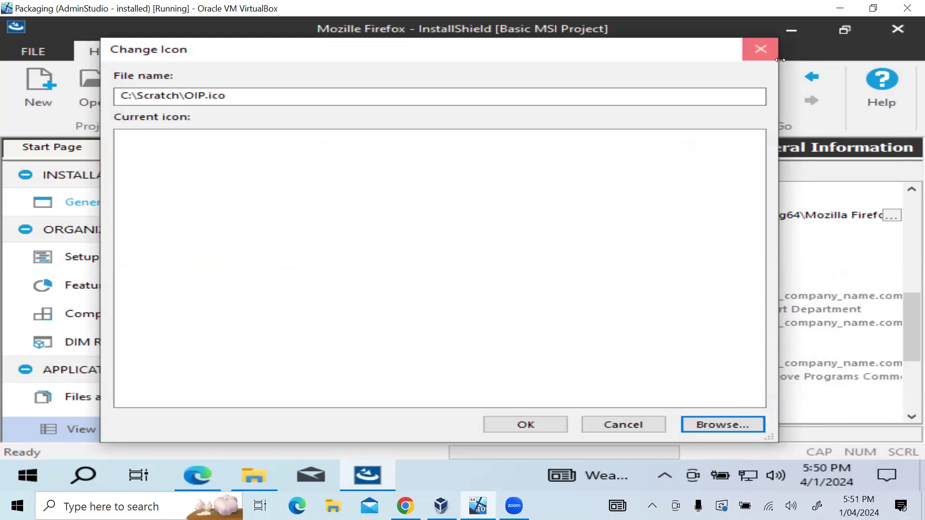
pyautogui.click(765, 51)
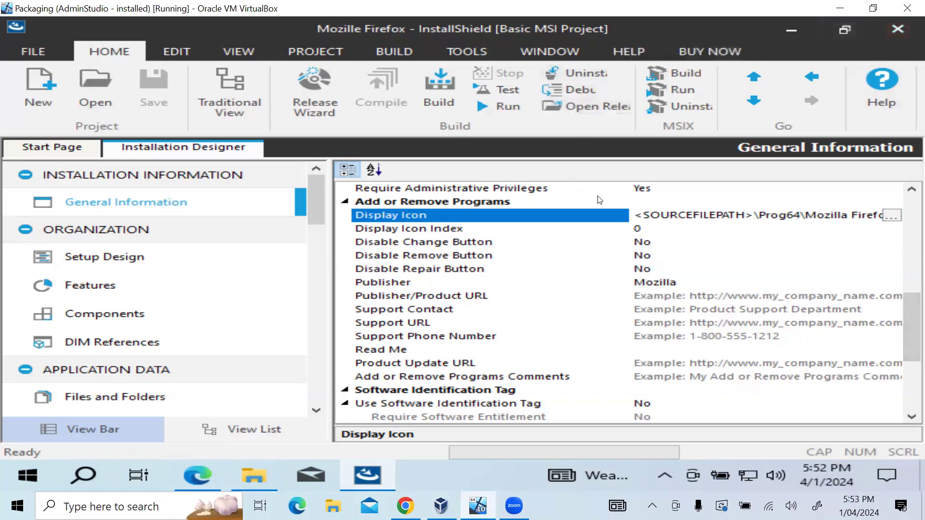
# - Minimize InstallShield and return to the Scratch folder in File Explorer
pyautogui.click(361, 483)
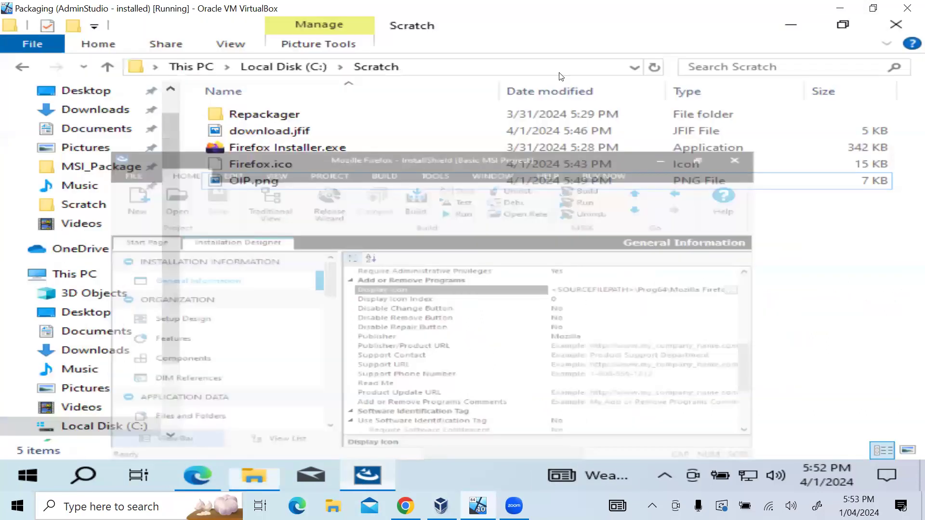
pyautogui.click(184, 480)
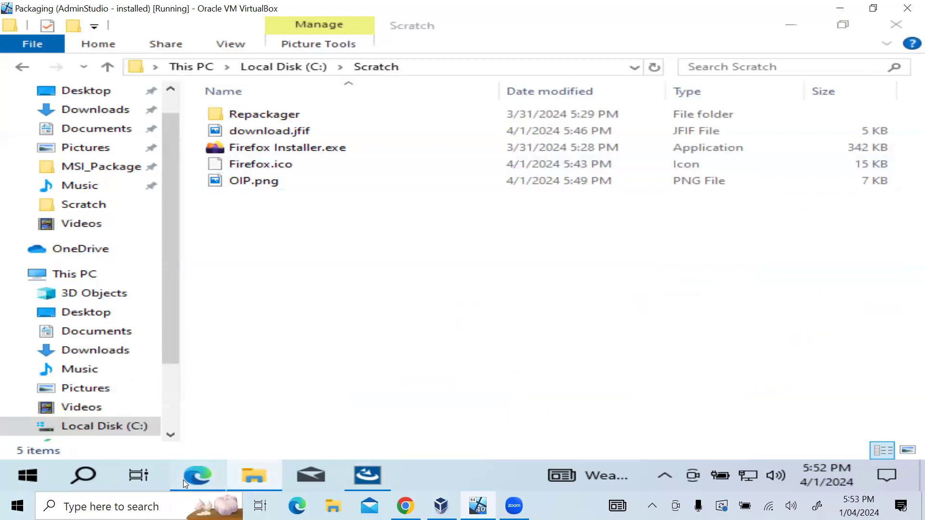
pyautogui.click(185, 481)
pyautogui.click(250, 479)
pyautogui.click(272, 473)
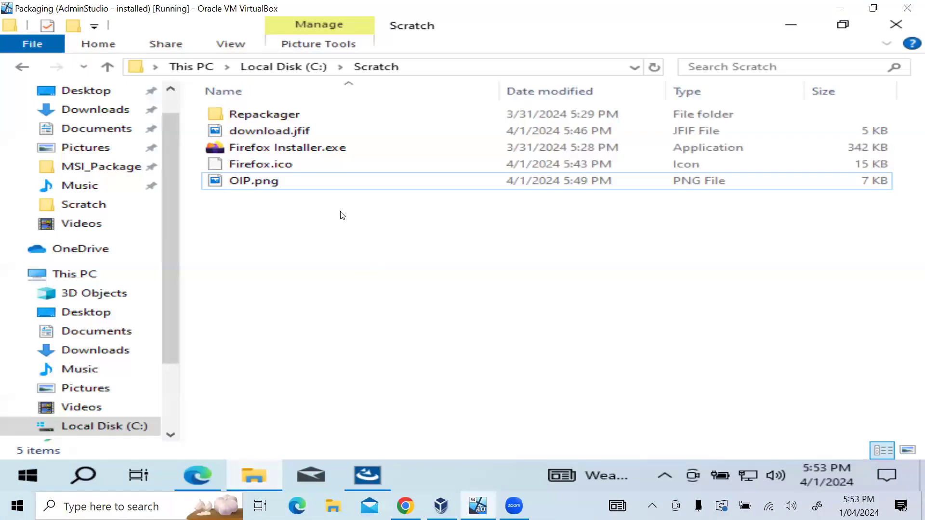
pyautogui.click(325, 152)
pyautogui.rightClick(325, 152)
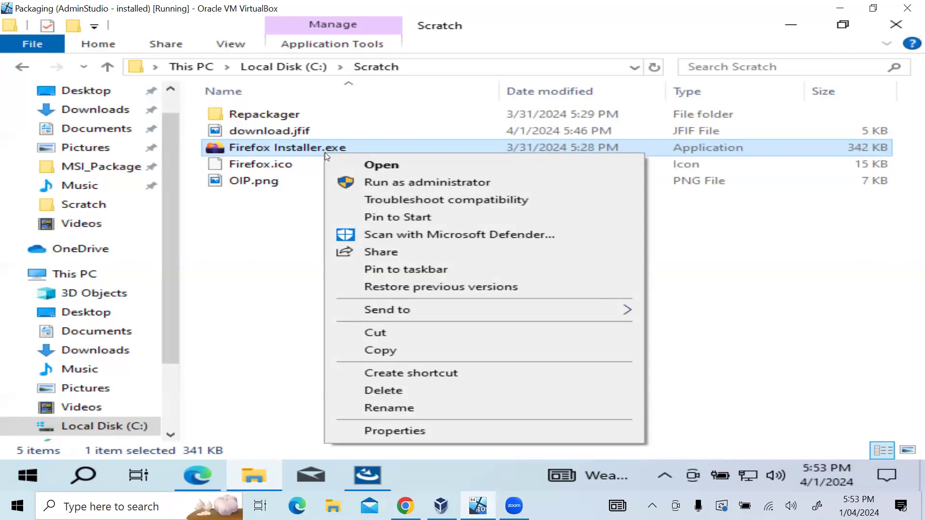
pyautogui.moveTo(279, 284); pyautogui.dragTo(277, 89)
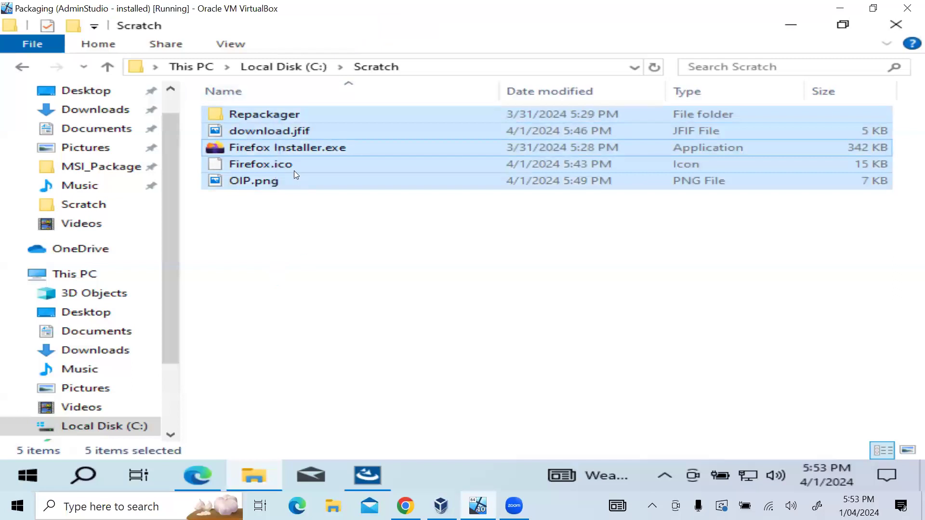
pyautogui.click(347, 153)
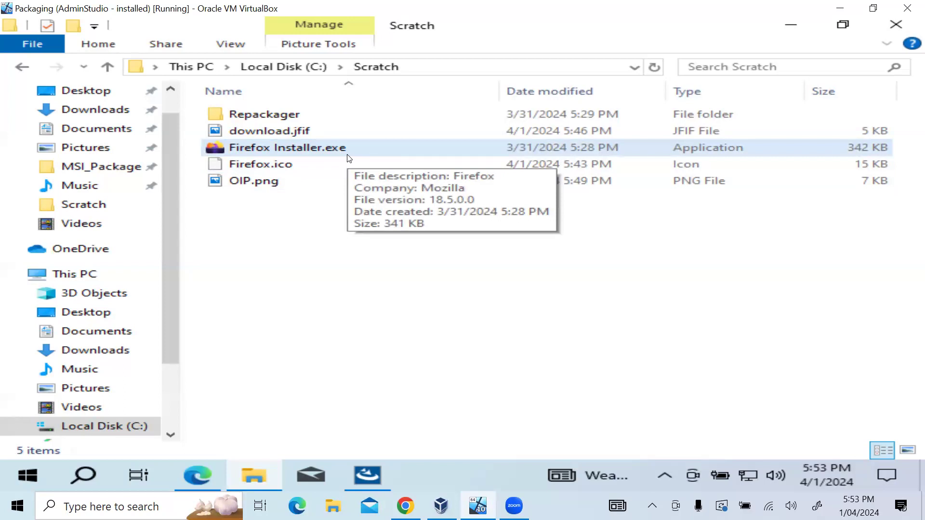
pyautogui.click(473, 329)
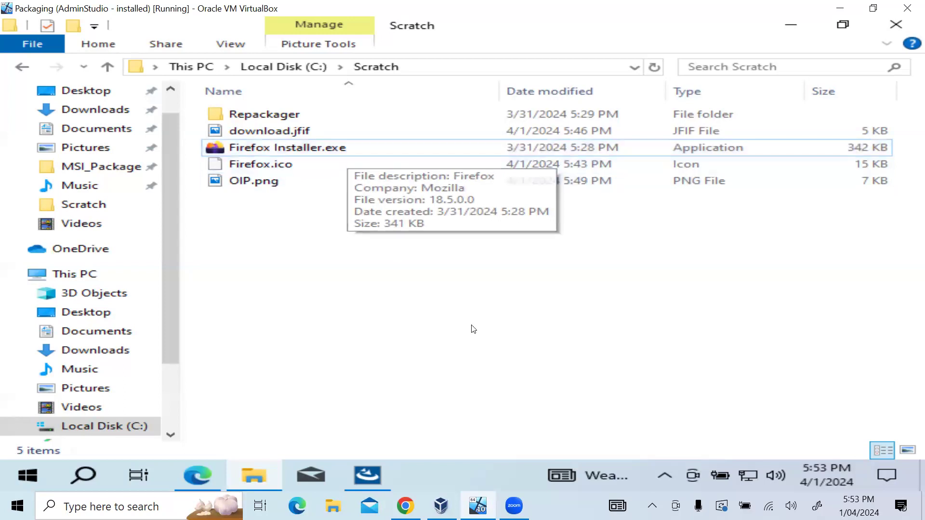
# - Run Firefox Installer.exe from the Scratch folder, allow it to make changes to the device and check its installation progress
pyautogui.doubleClick(358, 146)
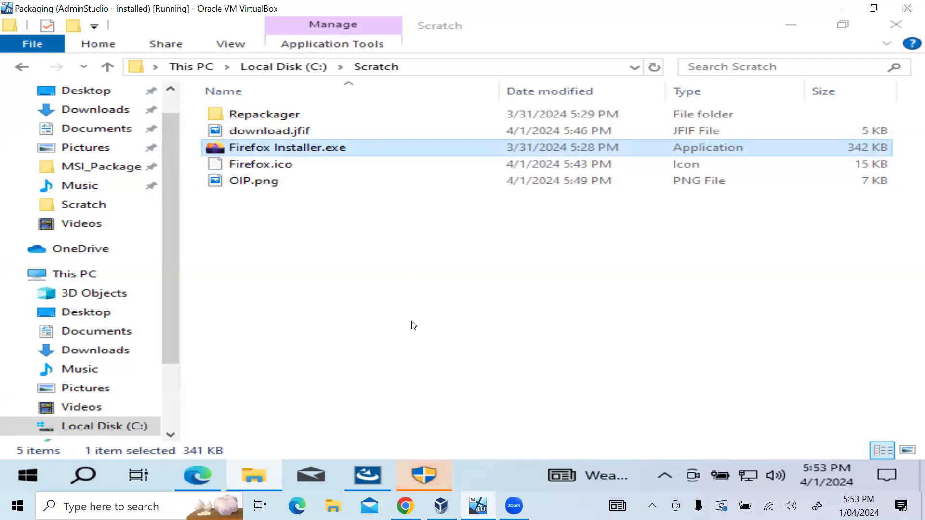
pyautogui.click(422, 487)
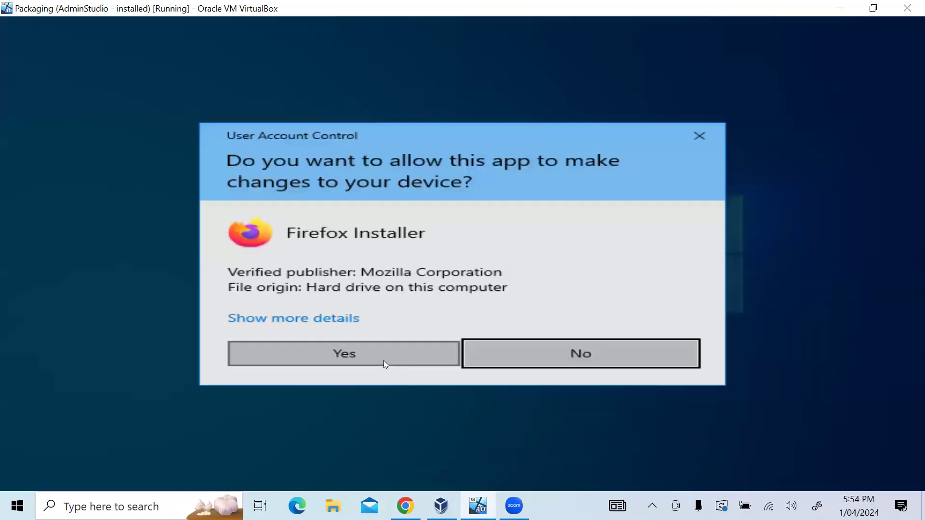
pyautogui.click(383, 360)
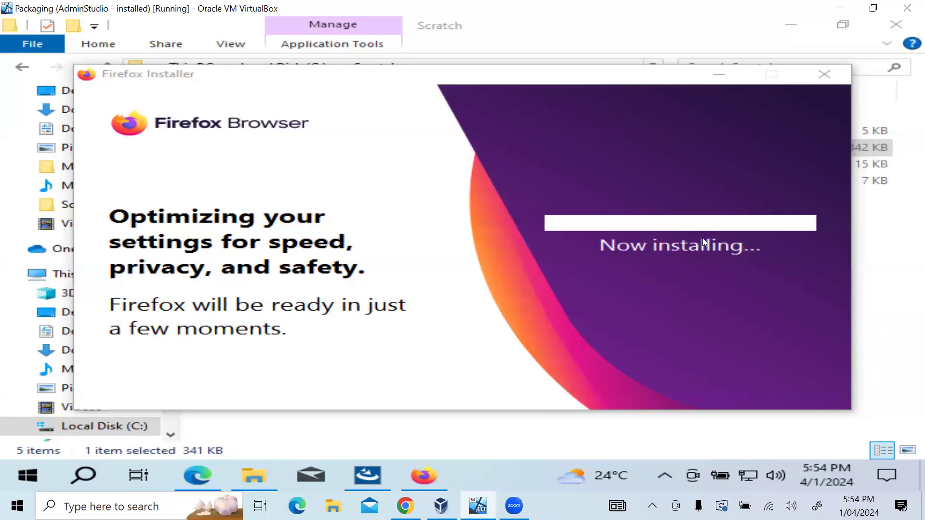
pyautogui.click(418, 475)
pyautogui.click(417, 474)
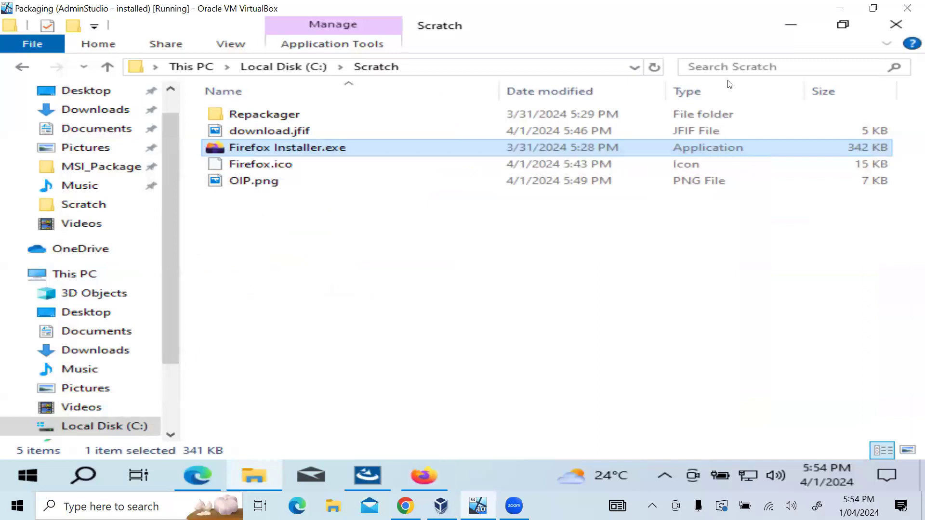
pyautogui.click(436, 480)
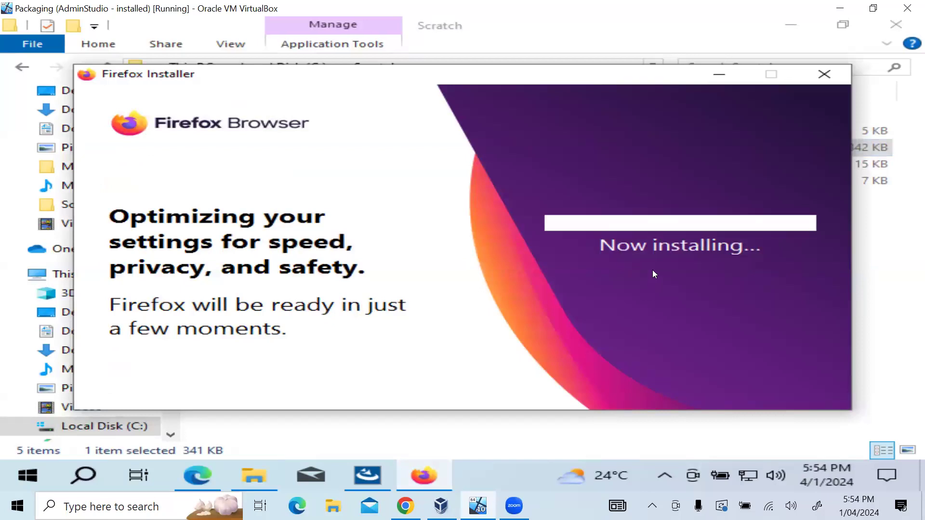
pyautogui.doubleClick(47, 9)
pyautogui.click(660, 79)
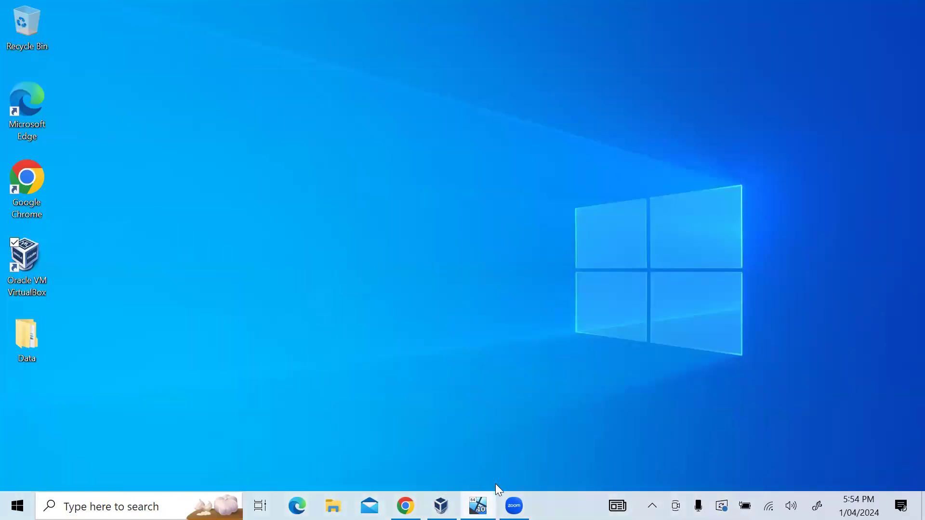
pyautogui.click(478, 505)
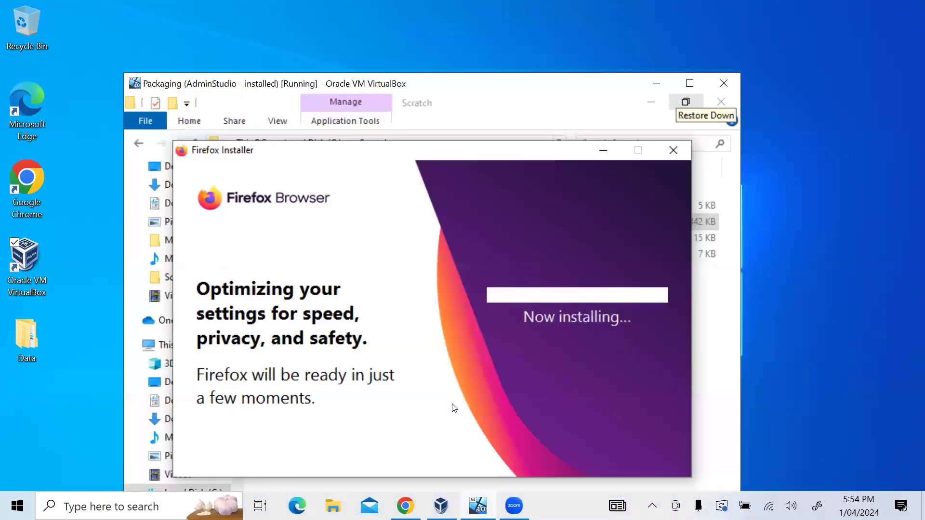
pyautogui.moveTo(533, 148); pyautogui.dragTo(544, 109)
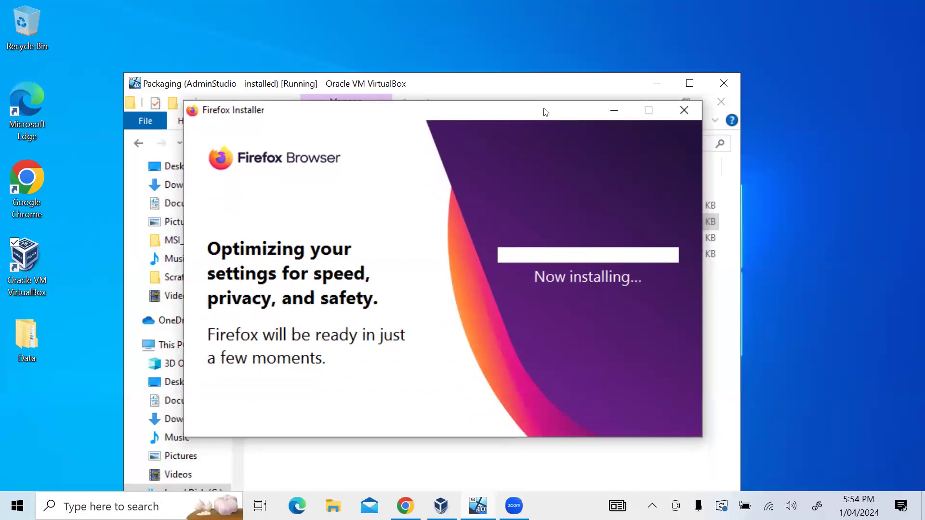
pyautogui.click(689, 84)
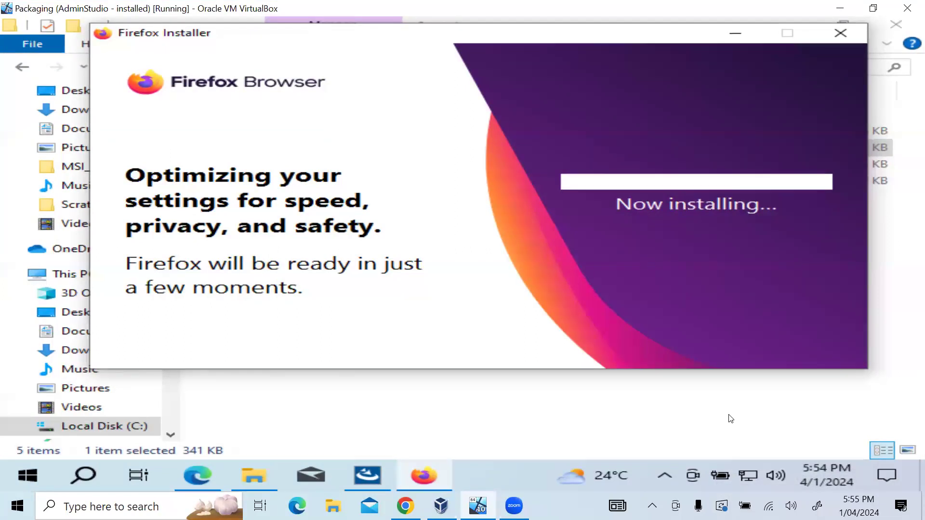
# - Minimize InstallShield and the Scratch folder window, leaving only the Firefox Installer open on the desktop
pyautogui.moveTo(438, 478)
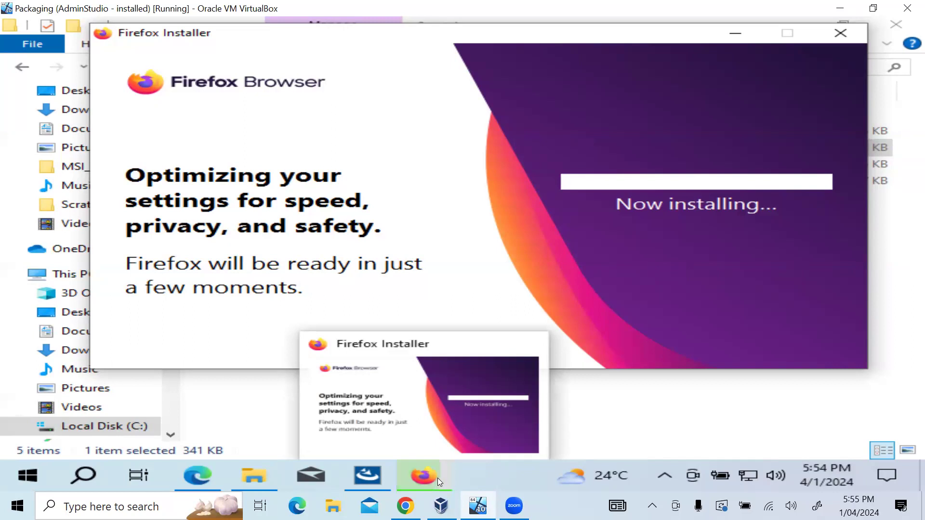
pyautogui.click(382, 475)
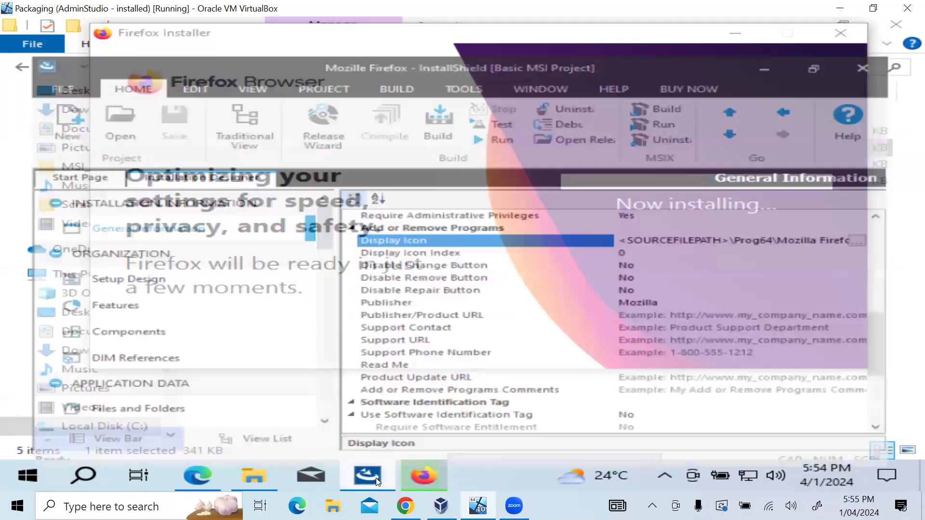
pyautogui.click(376, 481)
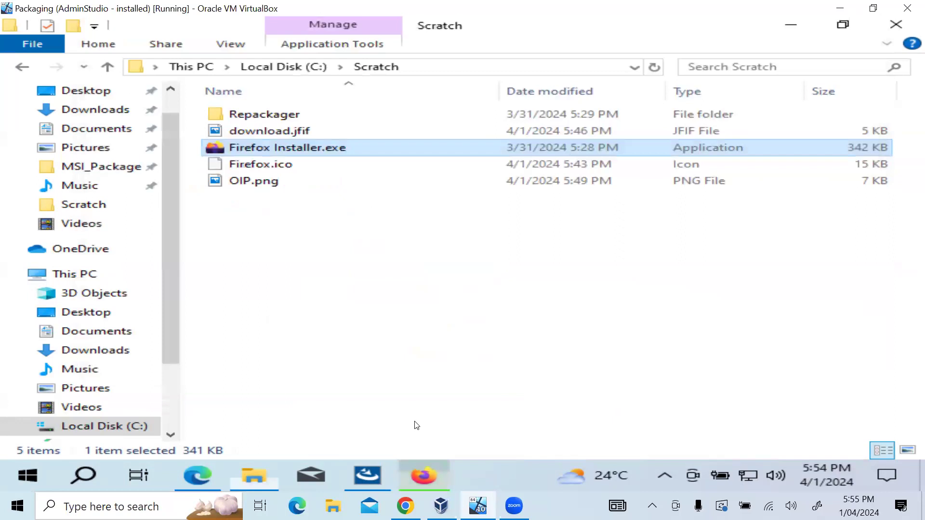
pyautogui.click(417, 425)
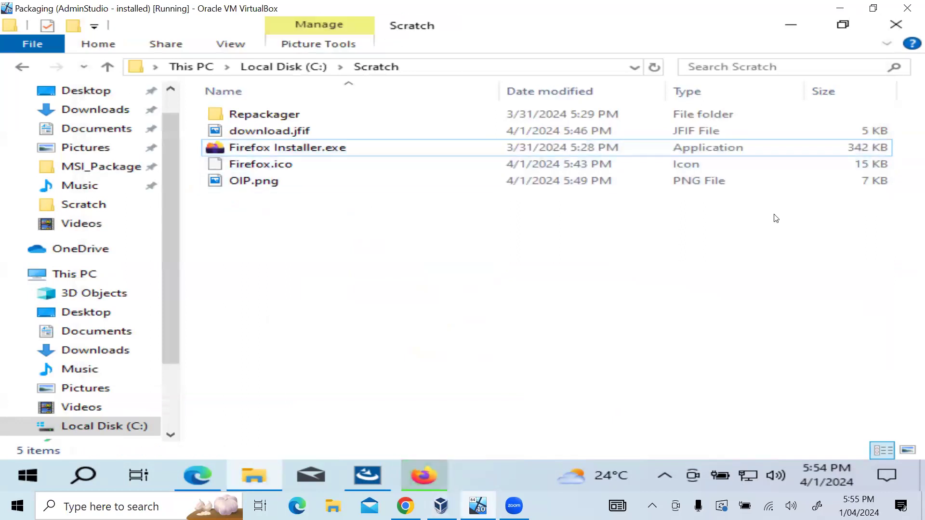
pyautogui.click(255, 474)
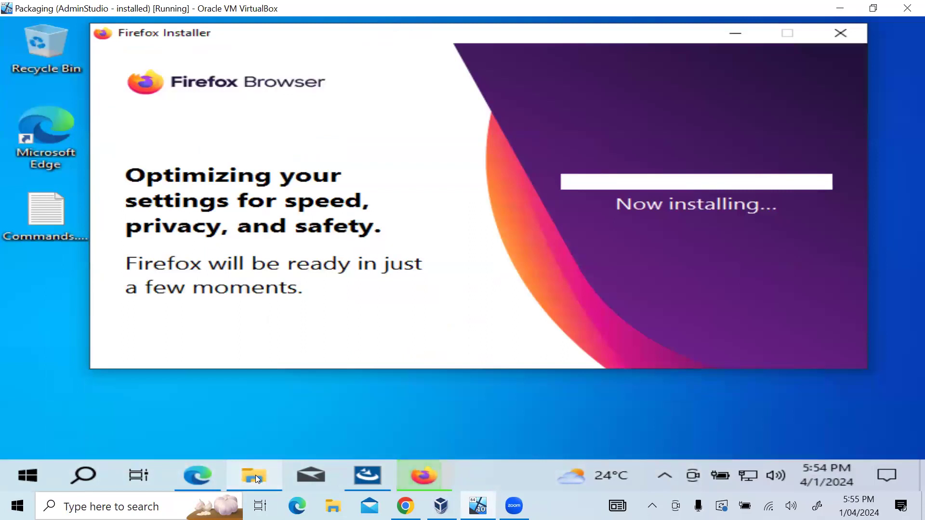
pyautogui.rightClick(421, 477)
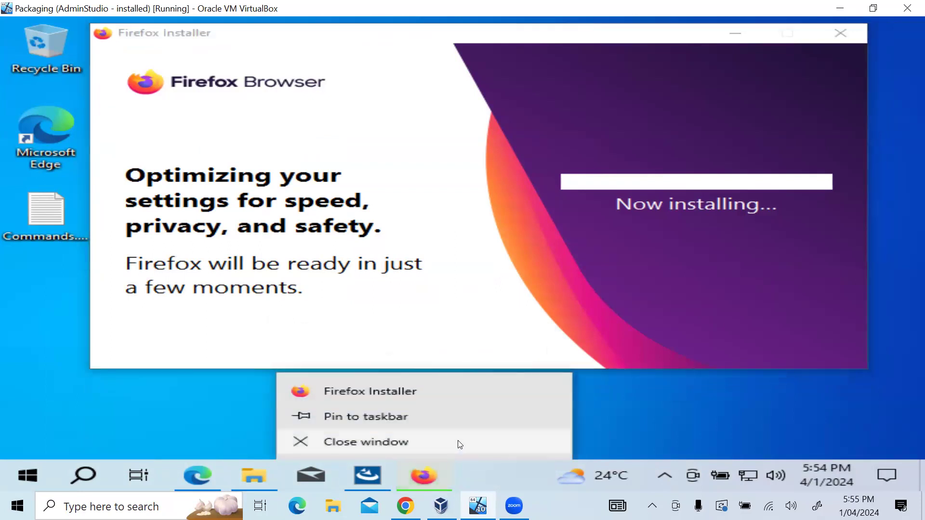
pyautogui.click(459, 444)
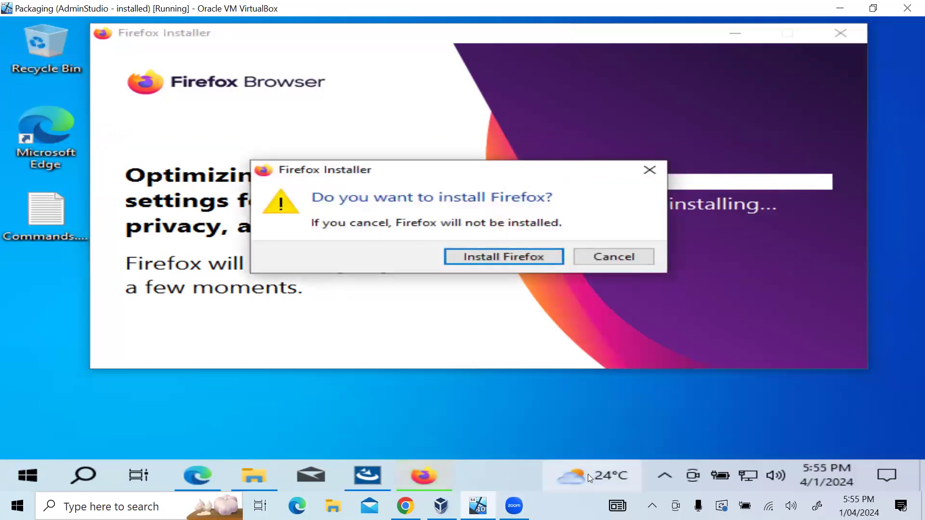
pyautogui.click(528, 255)
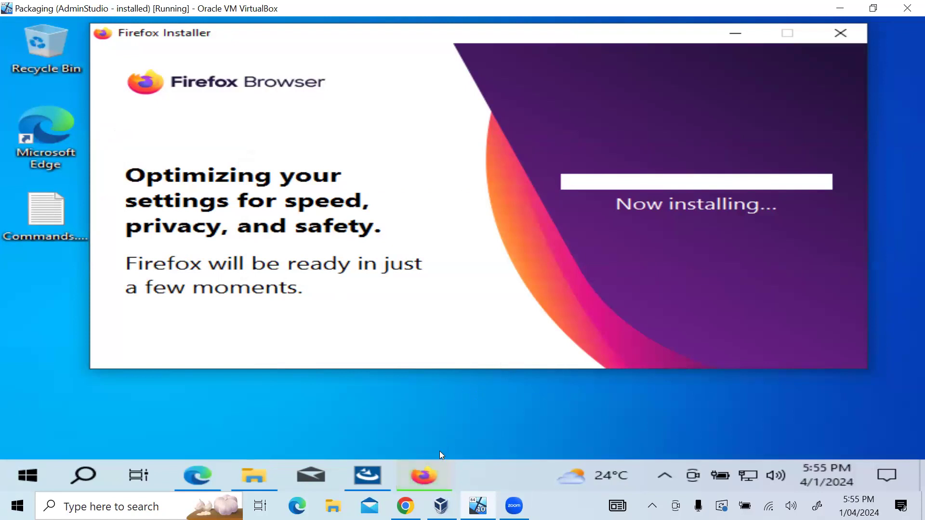
# - Close the Firefox Installer, cancel the Firefox installation and close the browser window with the installer help page
pyautogui.moveTo(430, 472)
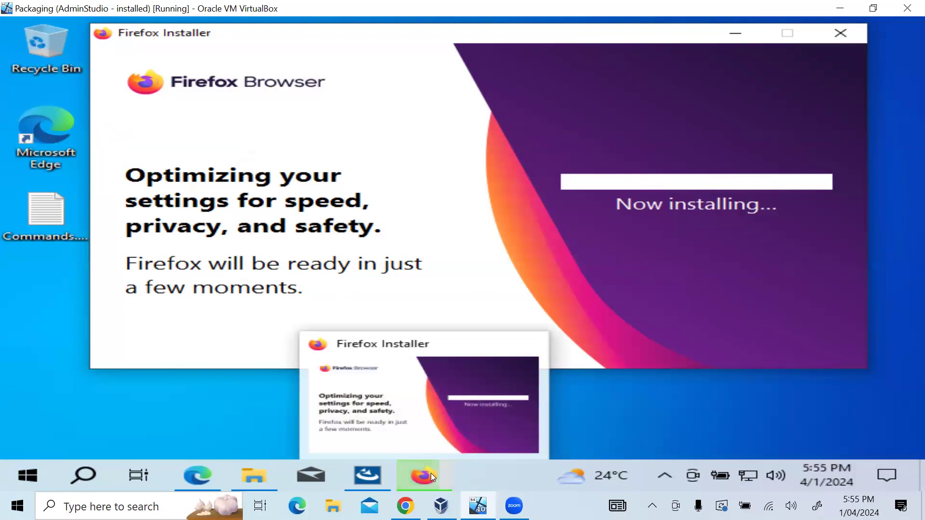
pyautogui.rightClick(434, 476)
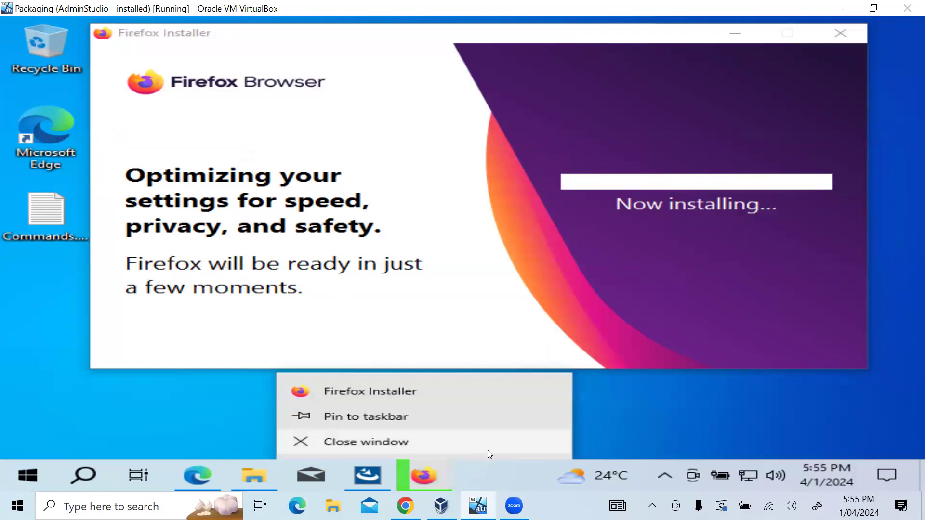
pyautogui.click(508, 485)
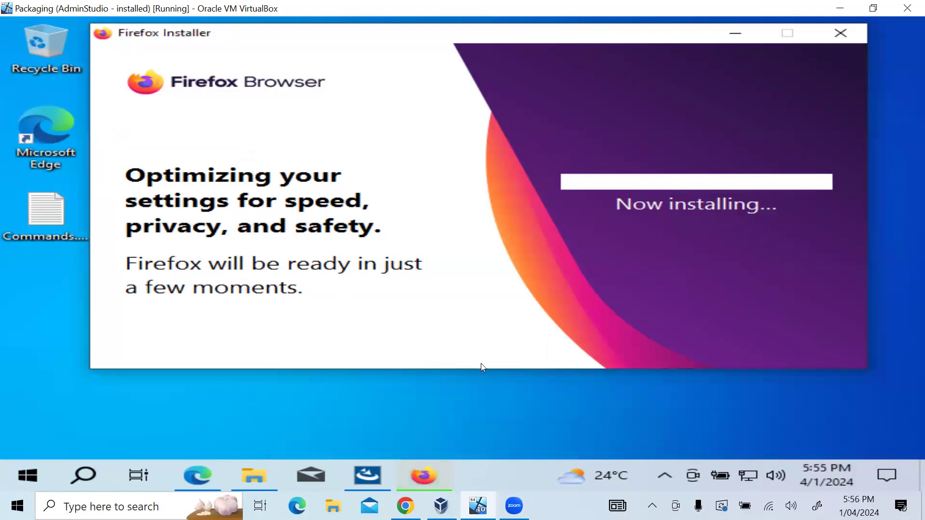
pyautogui.press('Escape')
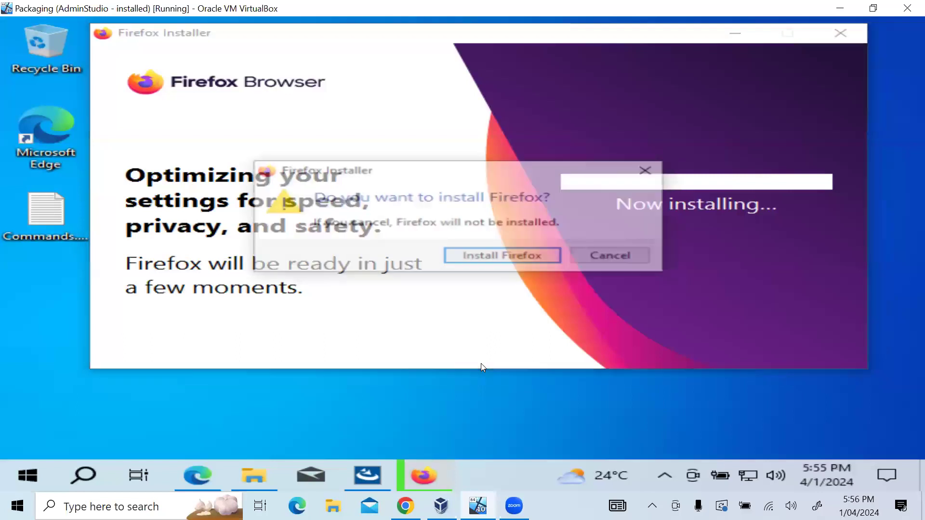
pyautogui.click(594, 256)
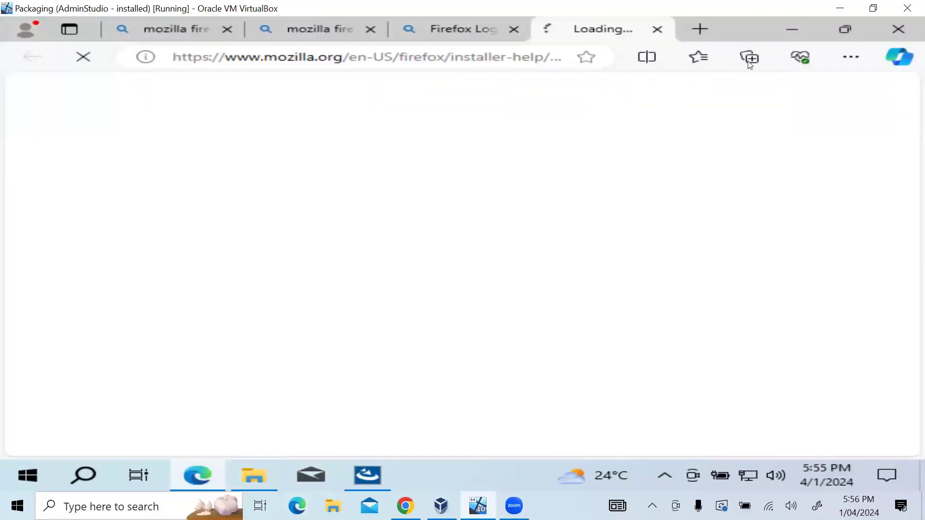
pyautogui.click(902, 31)
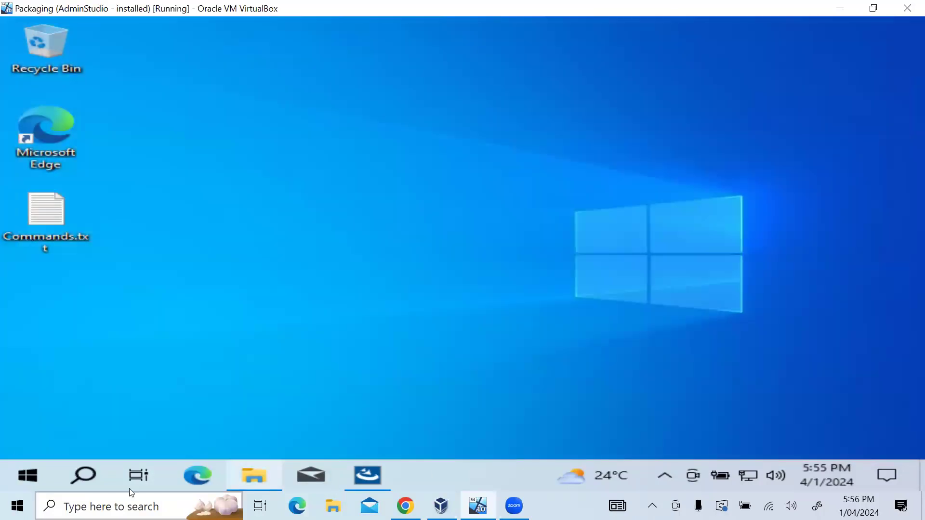
# - Find Command Prompt with a search for cmd, run it as administrator and allow it to make changes
pyautogui.click(85, 476)
pyautogui.write('cmd')
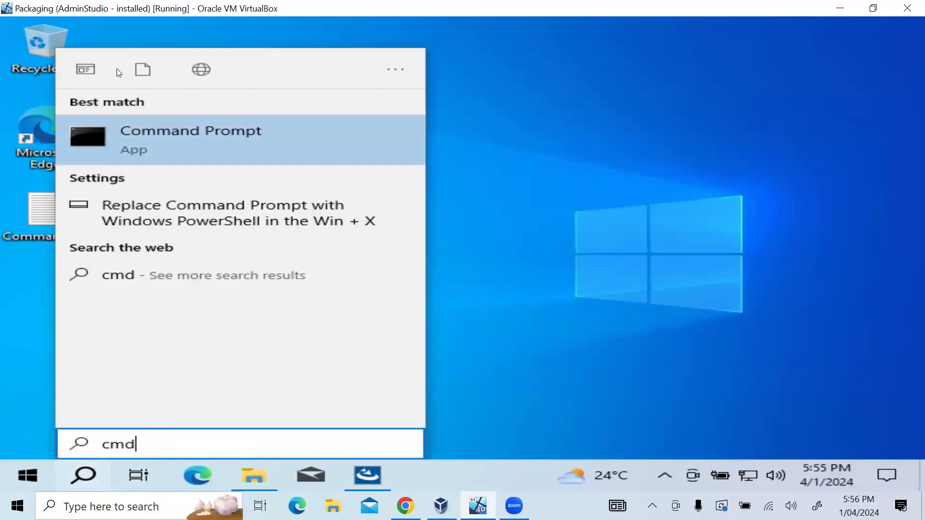
pyautogui.rightClick(236, 147)
pyautogui.click(247, 160)
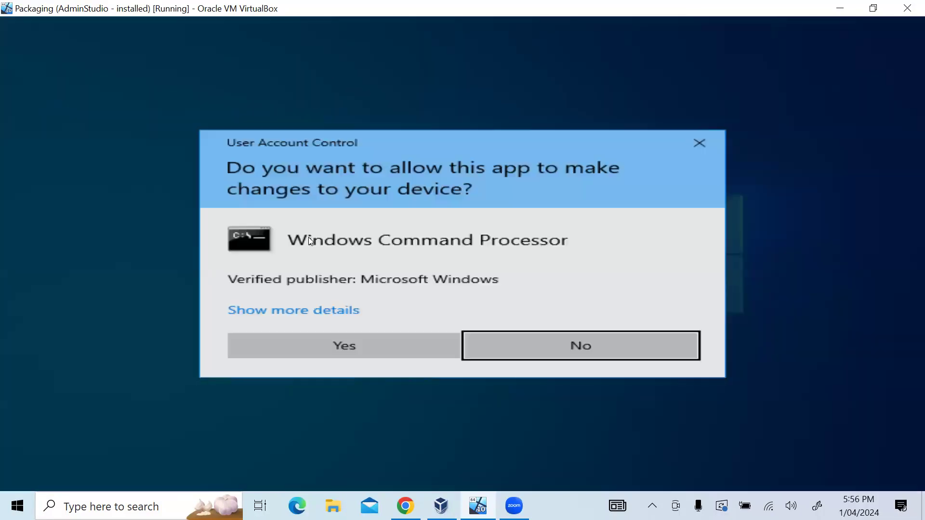
pyautogui.click(420, 345)
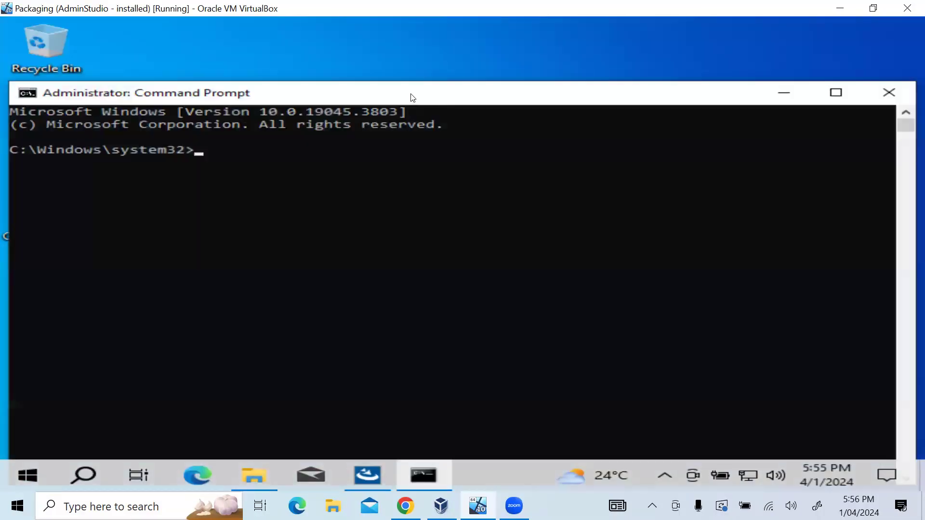
# - Open Commands.txt from the desktop, copy the msiexec install command for Mozille Firefox.msi and minimize Notepad
pyautogui.doubleClick(24, 220)
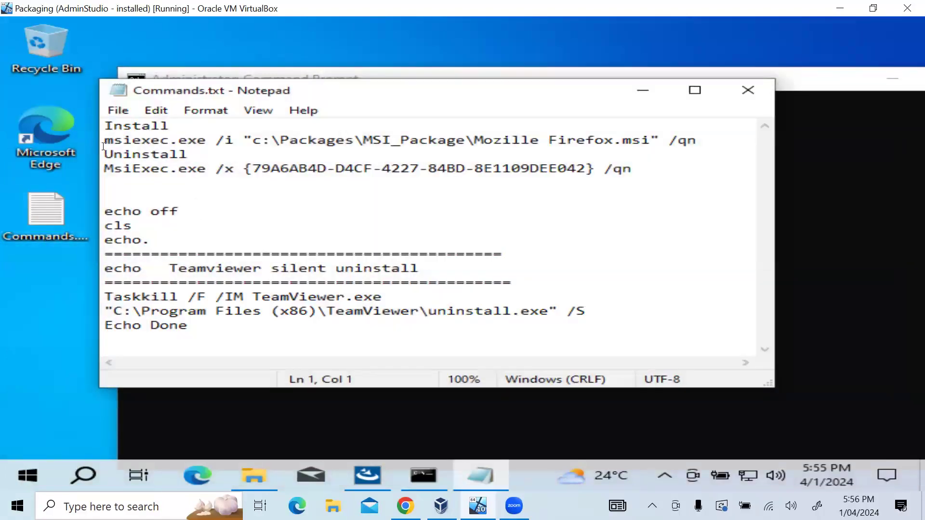
pyautogui.click(106, 143)
pyautogui.moveTo(105, 141); pyautogui.dragTo(700, 142)
pyautogui.rightClick(678, 134)
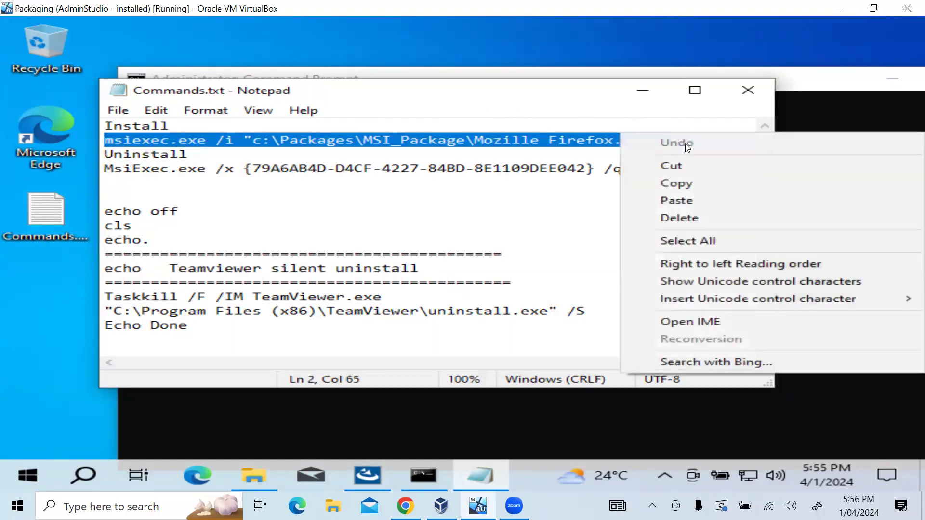
pyautogui.click(699, 183)
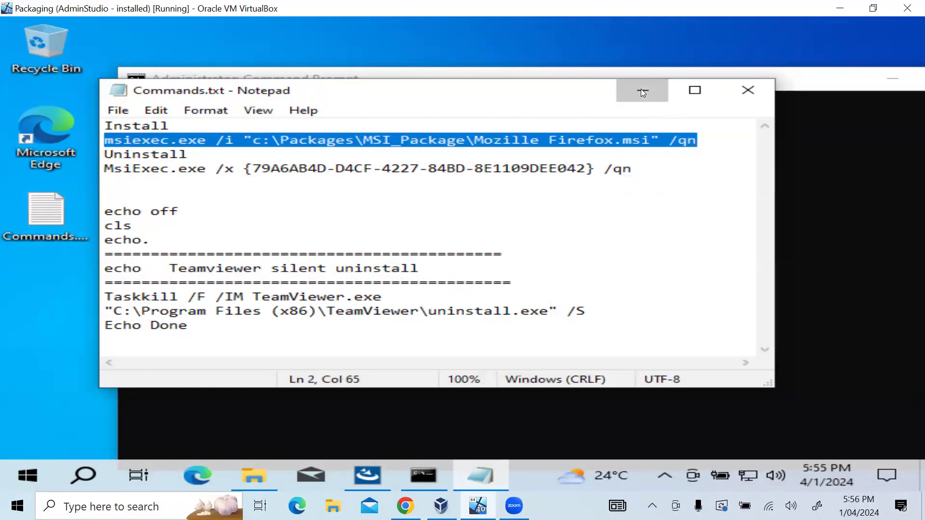
pyautogui.click(641, 90)
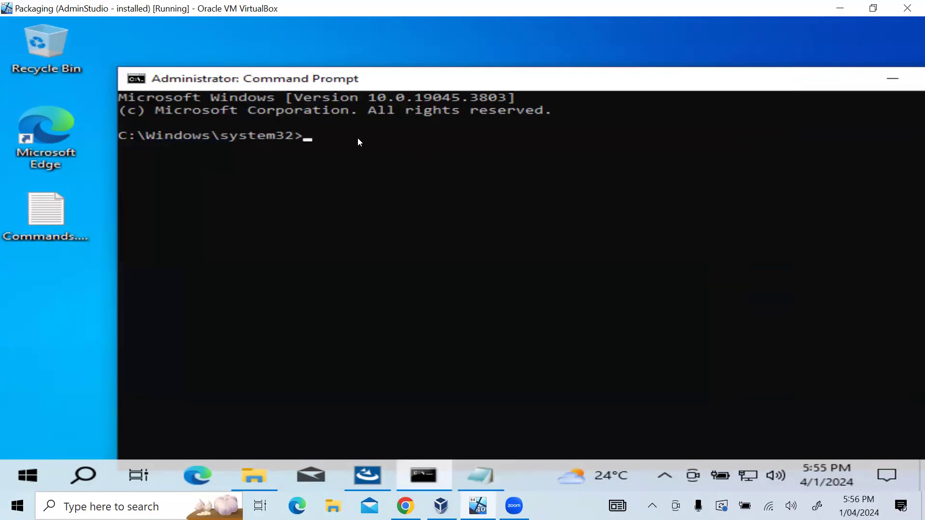
# - Run msiexec.exe /i "c:\Packages\MSI_Package\Mozille Firefox.msi" /qn in the Command Prompt and check the recently added apps
pyautogui.hotkey('ctrl', 'v')
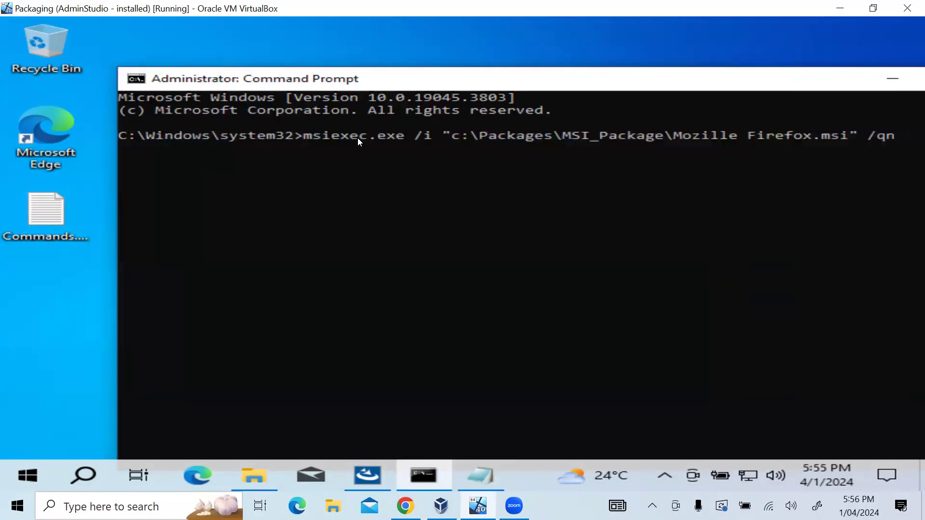
pyautogui.press('Return')
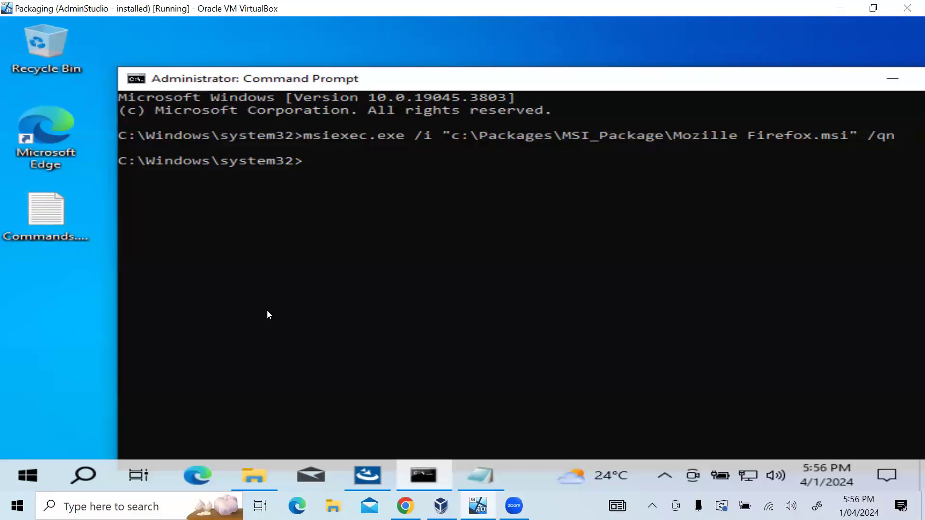
pyautogui.click(22, 471)
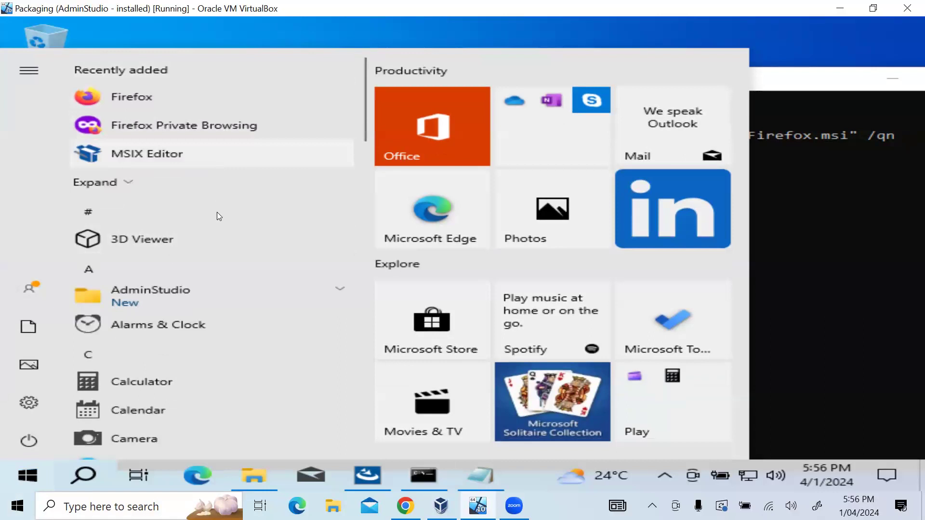
# - Switch to File Explorer and open the Mozilla Firefox folder in Program Files on Local Disk (C:)
pyautogui.click(252, 475)
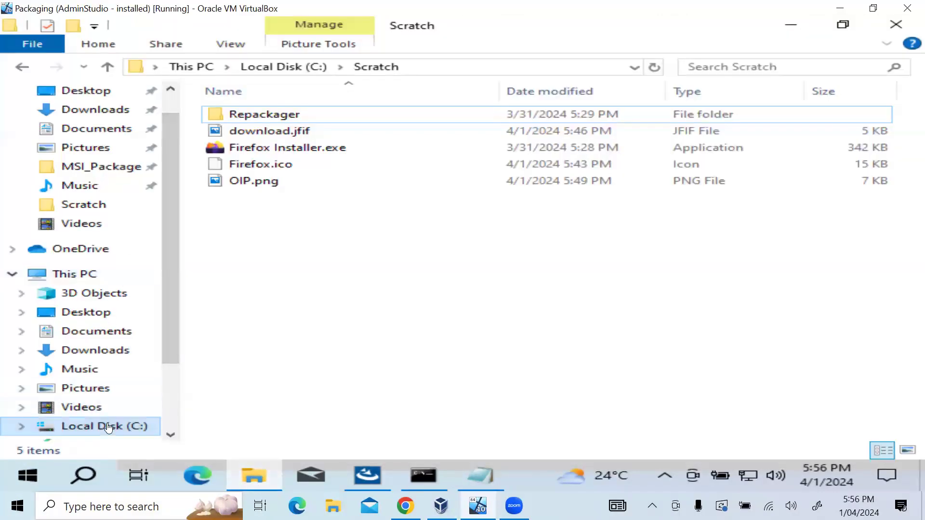
pyautogui.click(92, 425)
pyautogui.doubleClick(293, 169)
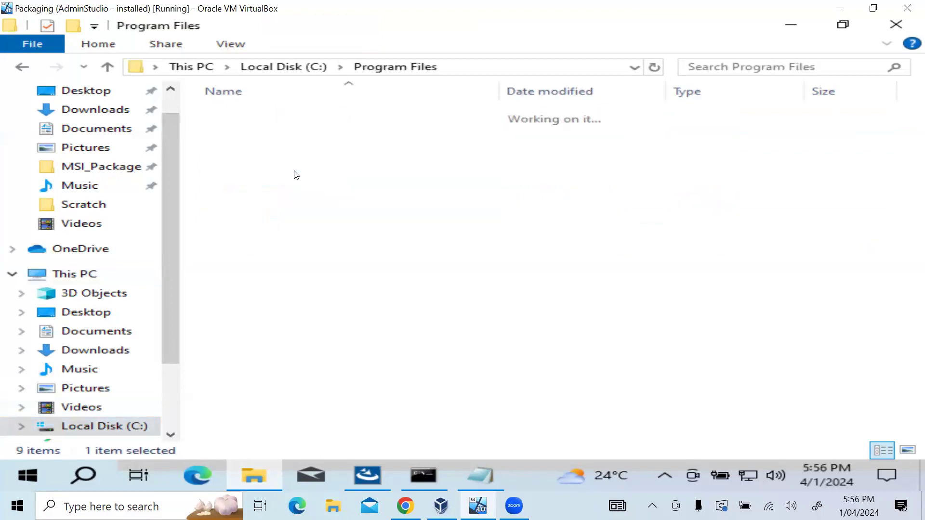
pyautogui.doubleClick(304, 186)
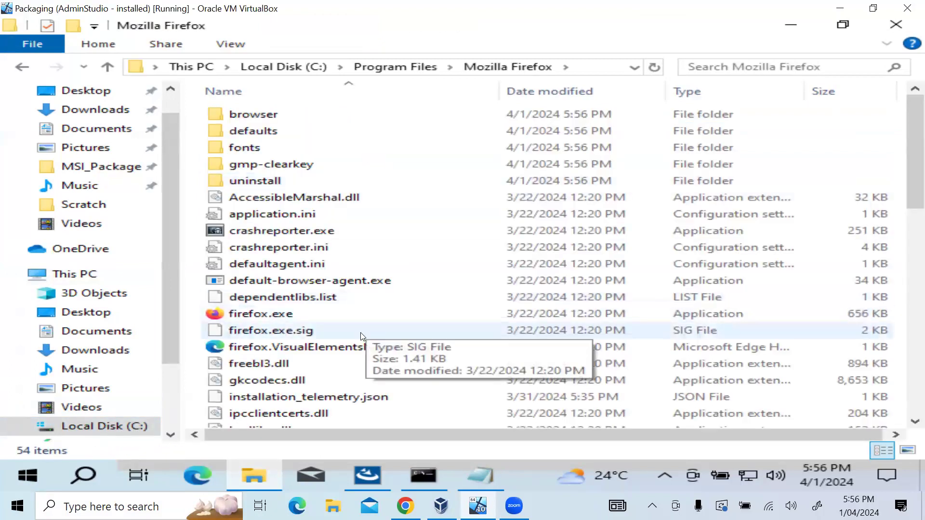
# - Look through the installed files in the Mozilla Firefox folder and locate firefox.exe as an icon source
pyautogui.scroll(-3, 417, 321)
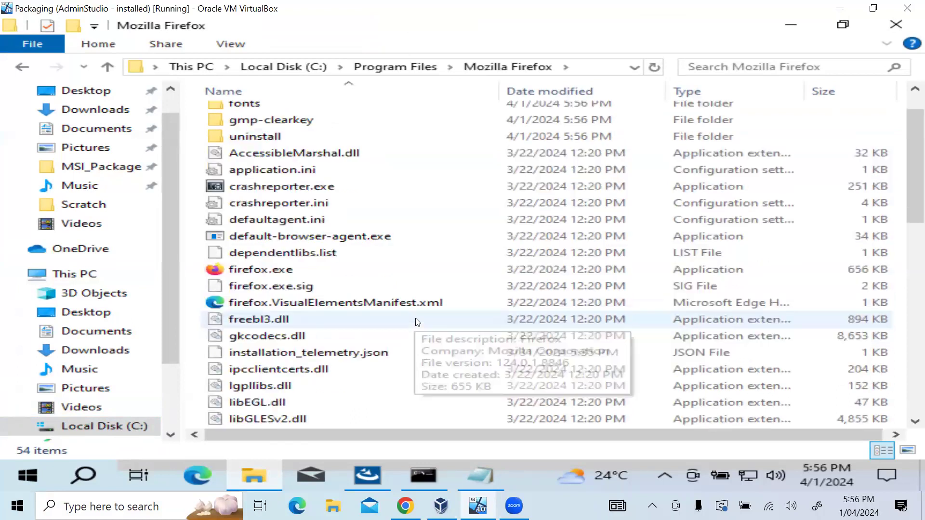
pyautogui.scroll(-8, 417, 321)
pyautogui.scroll(5, 417, 322)
pyautogui.scroll(-5, 417, 322)
pyautogui.scroll(3, 418, 324)
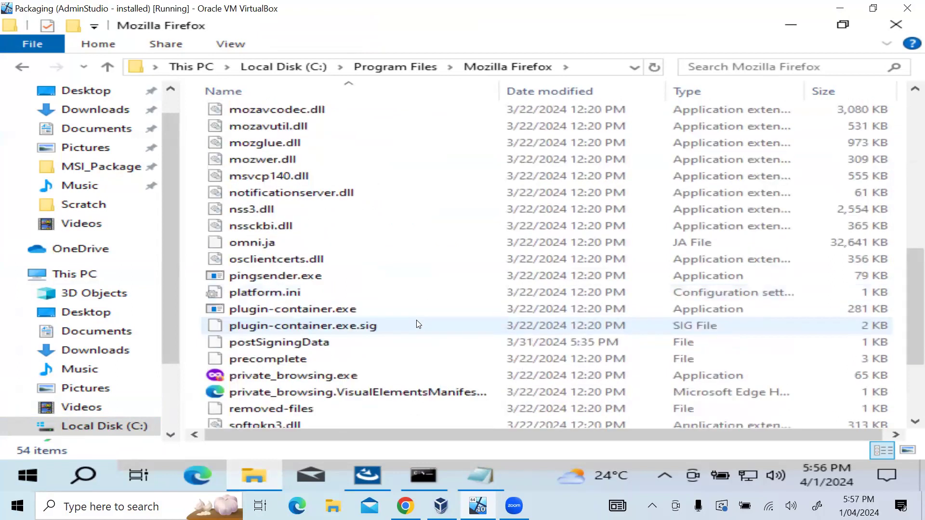
pyautogui.scroll(7, 417, 323)
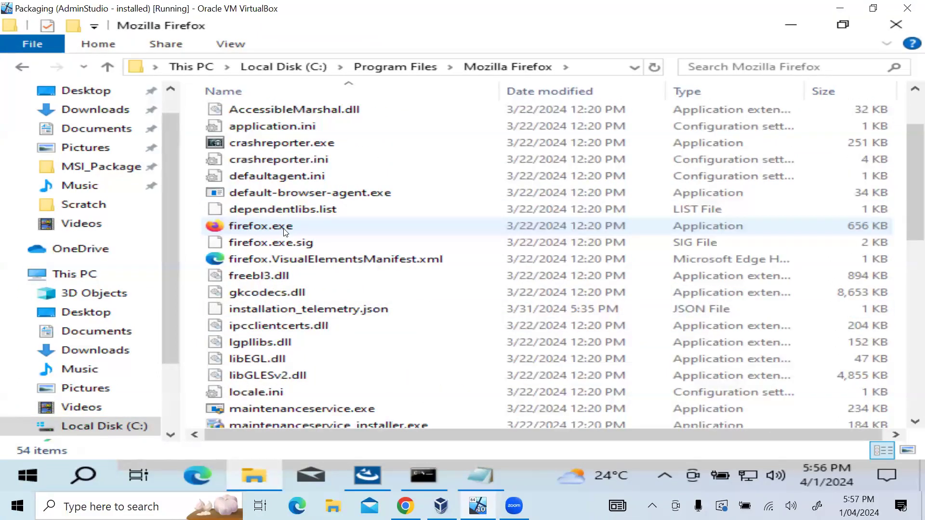
pyautogui.click(236, 230)
pyautogui.rightClick(236, 230)
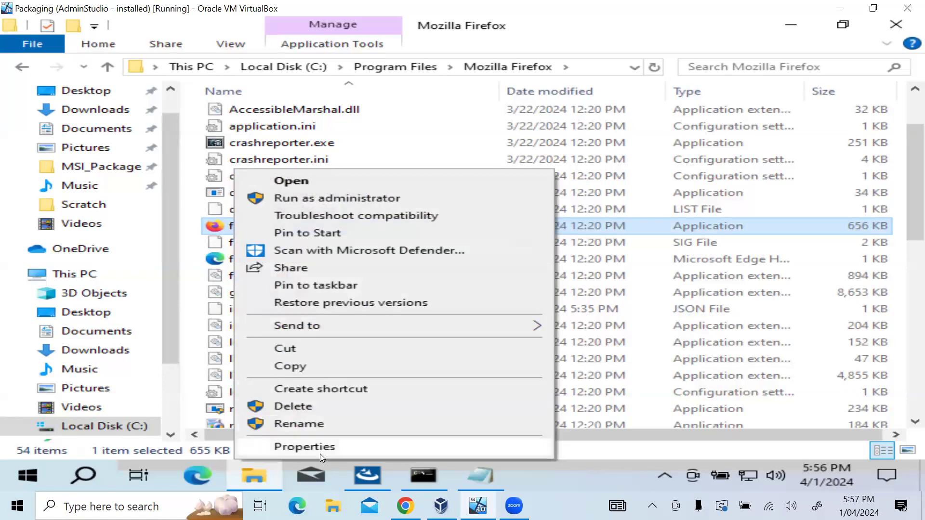
pyautogui.click(217, 227)
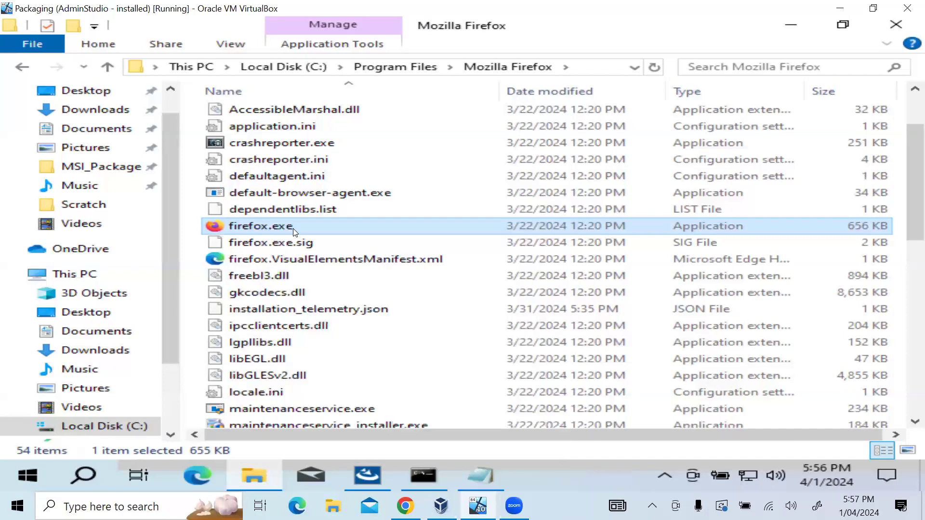
# - Close File Explorer and the Command Prompt, and minimize the Commands.txt Notepad window to return to the InstallShield project
pyautogui.click(373, 475)
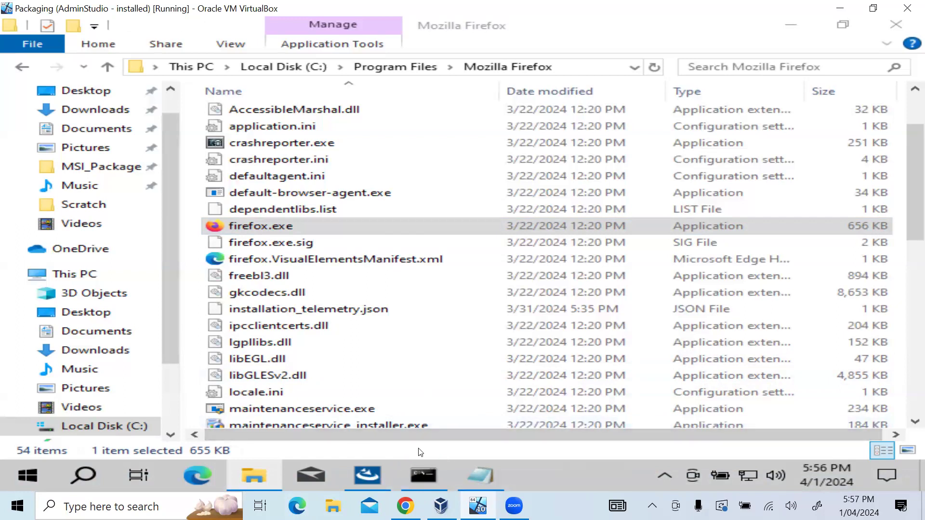
pyautogui.click(899, 26)
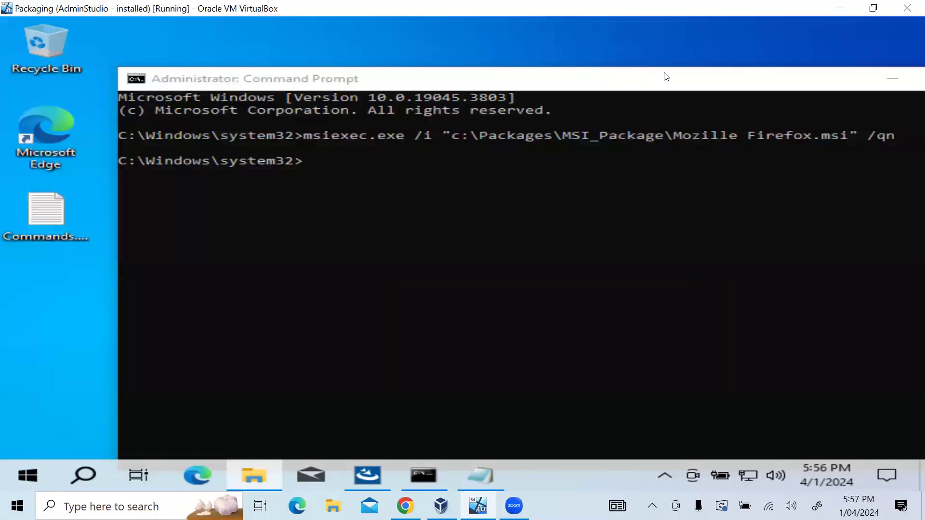
pyautogui.moveTo(751, 81)
pyautogui.mouseDown()
pyautogui.moveTo(670, 92)
pyautogui.moveTo(744, 91)
pyautogui.mouseUp()
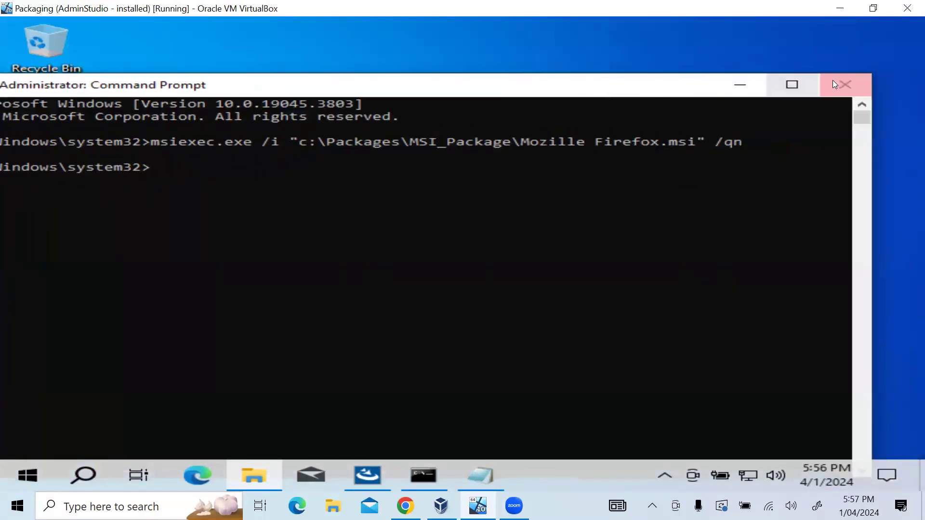
pyautogui.click(434, 483)
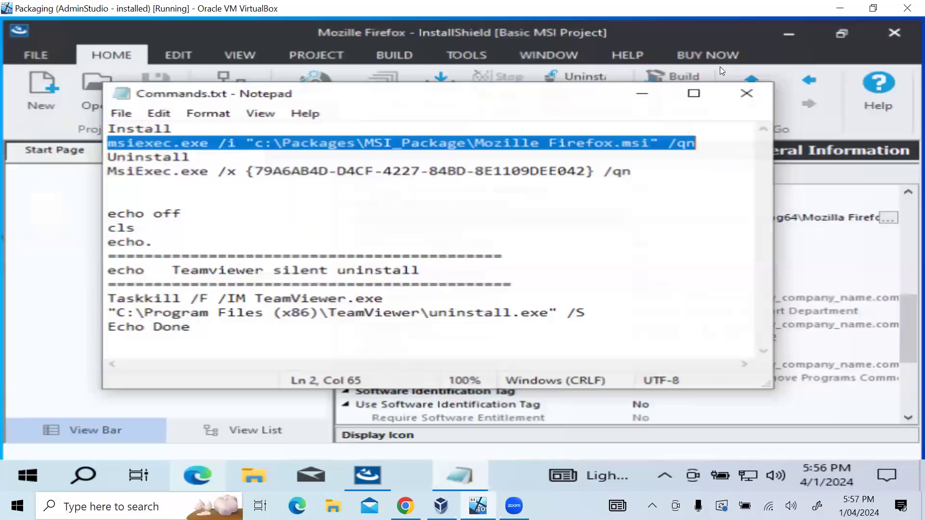
pyautogui.click(642, 93)
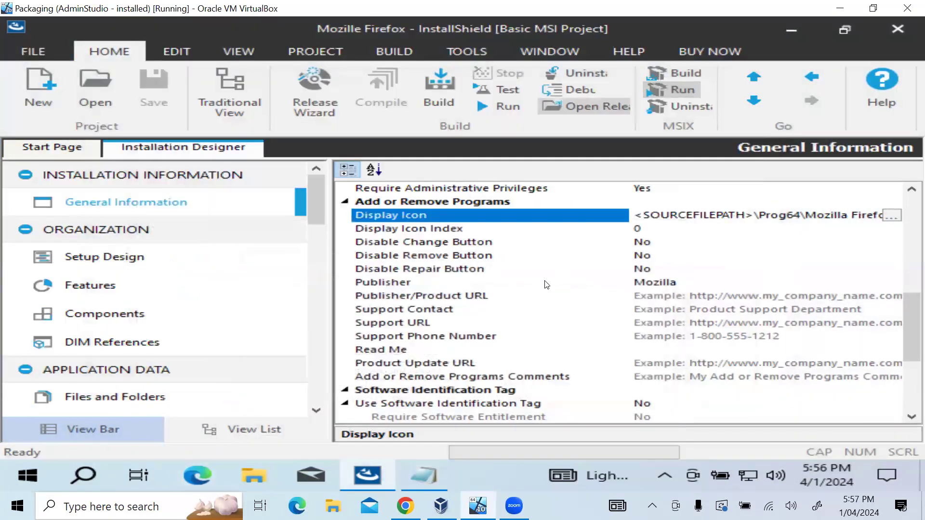
# - Open the Change Icon dialog for the Display Icon property, then resize and reposition it so all its controls are reachable
pyautogui.click(891, 215)
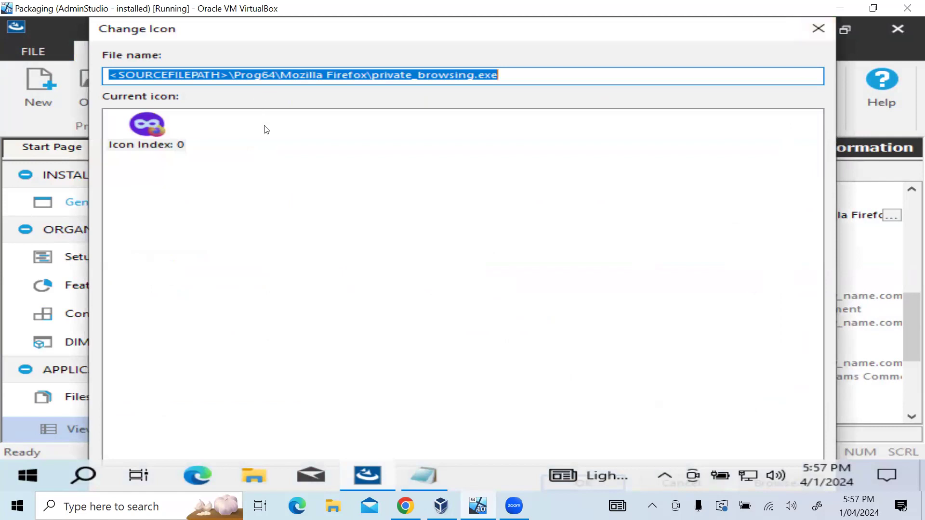
pyautogui.moveTo(172, 38); pyautogui.dragTo(180, 122)
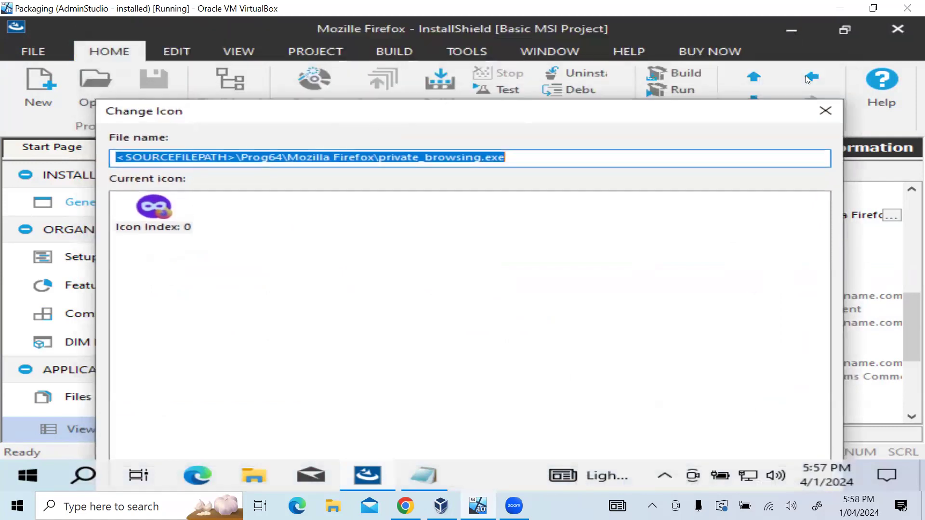
pyautogui.moveTo(841, 99); pyautogui.dragTo(739, 197)
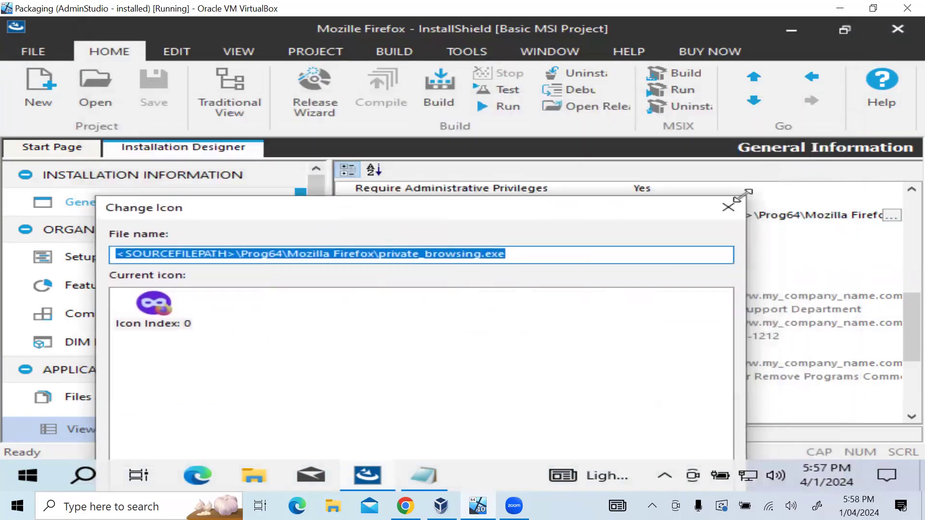
pyautogui.moveTo(655, 211); pyautogui.dragTo(718, 54)
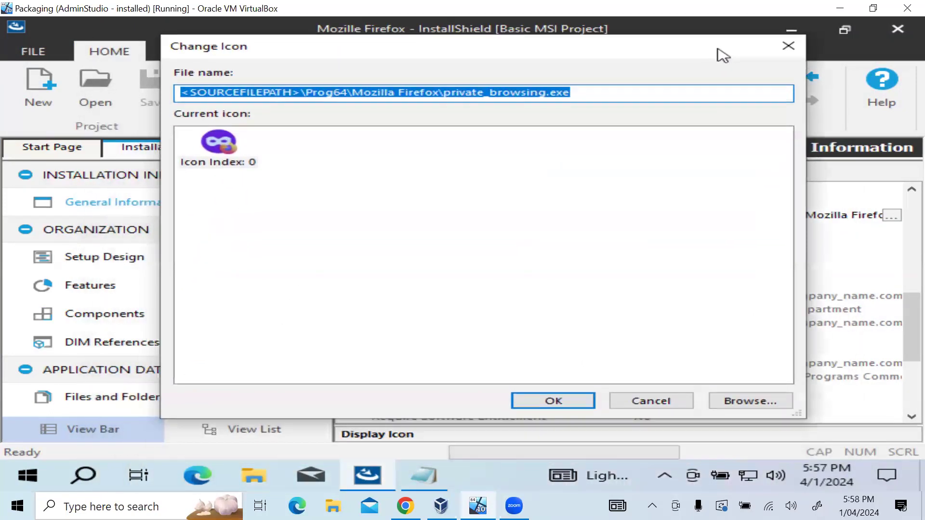
# - Set the display icon to icon index 0 of firefox.exe from the Mozilla Firefox folder in Program Files on Local Disk (C:)
pyautogui.click(755, 400)
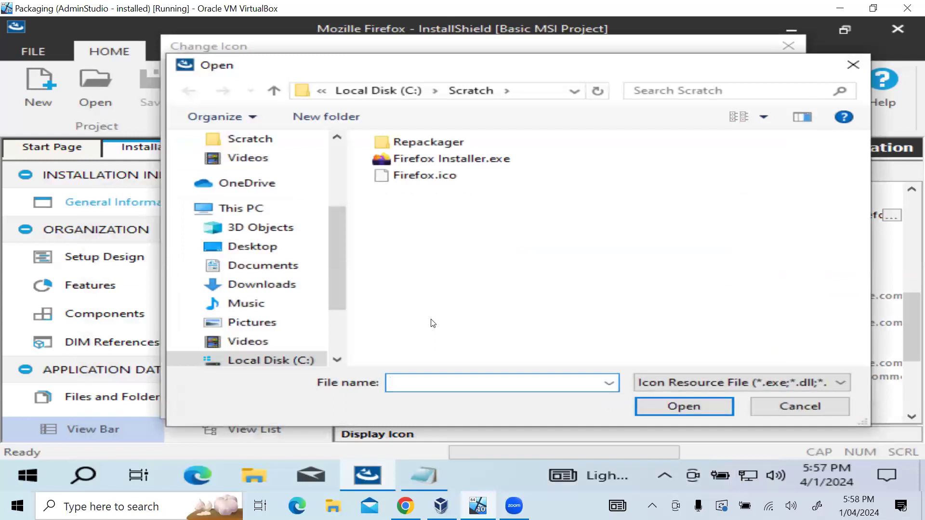
pyautogui.click(287, 365)
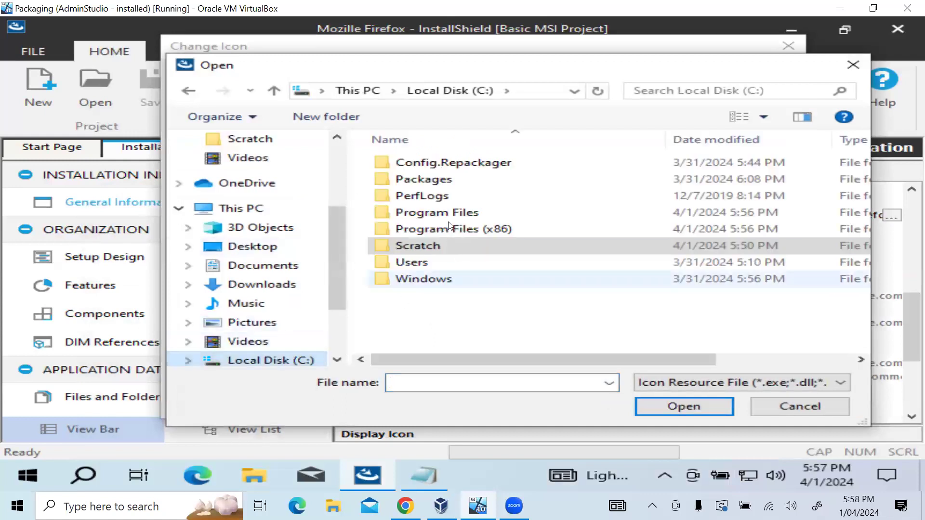
pyautogui.doubleClick(447, 217)
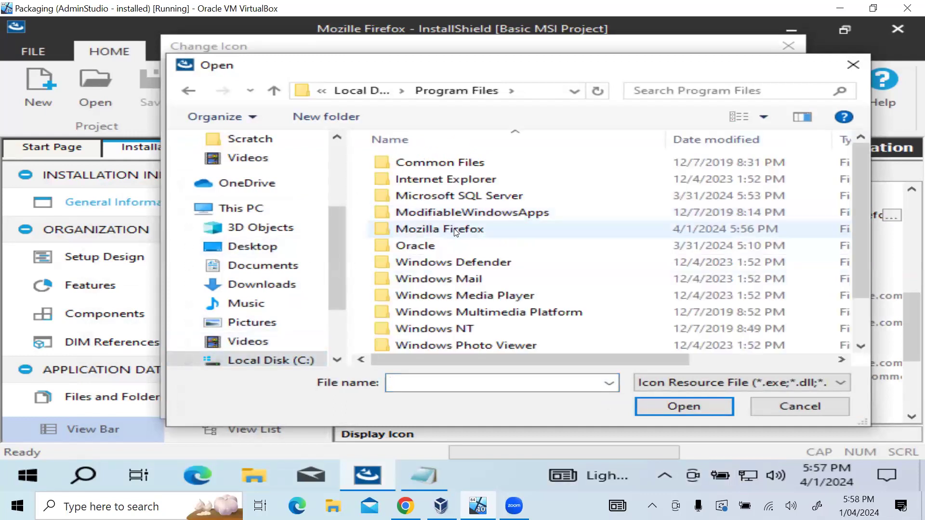
pyautogui.doubleClick(454, 228)
pyautogui.doubleClick(448, 296)
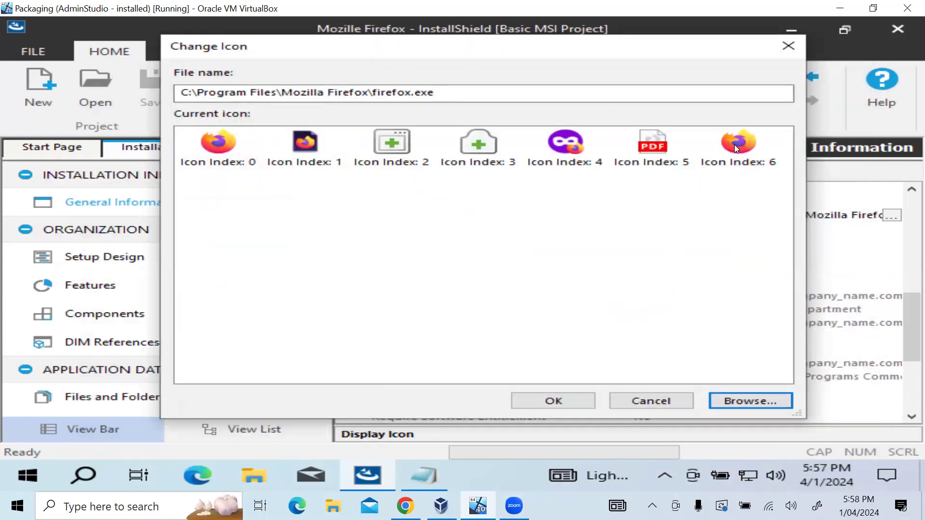
pyautogui.click(229, 143)
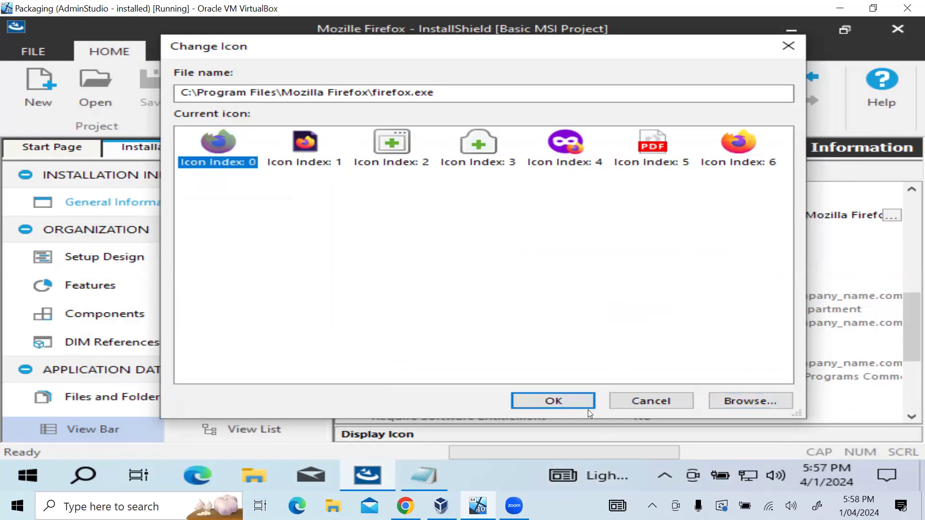
pyautogui.click(568, 402)
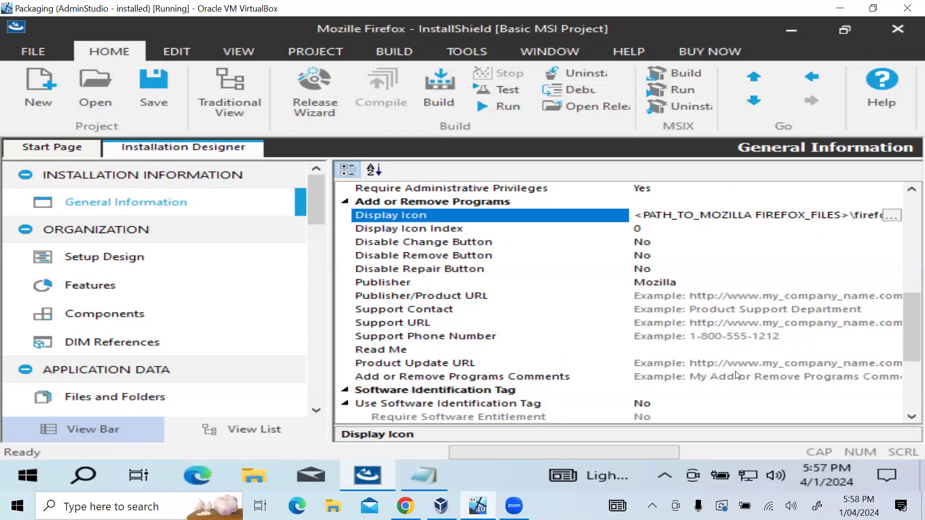
pyautogui.scroll(-1, 738, 380)
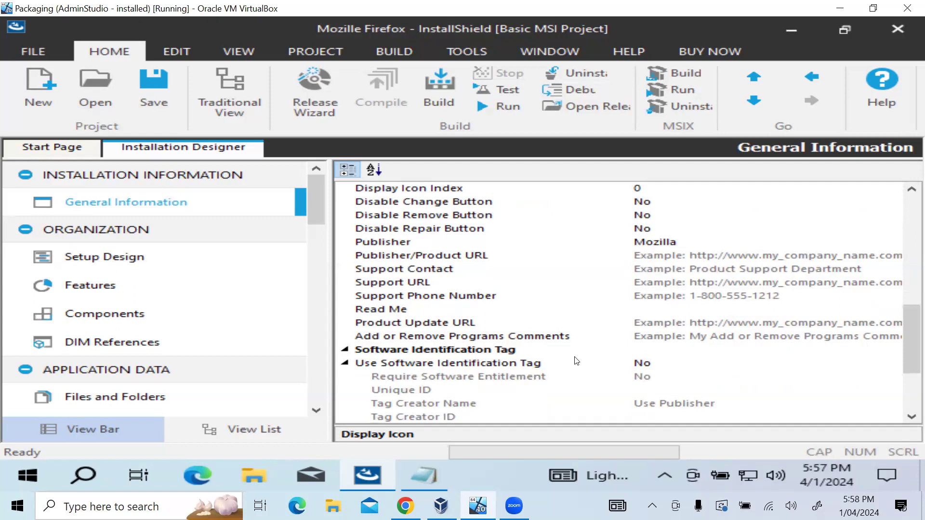
# - Open the Property Manager under Behavior and Logic, and widen its grid and Name column
pyautogui.scroll(-2, 576, 360)
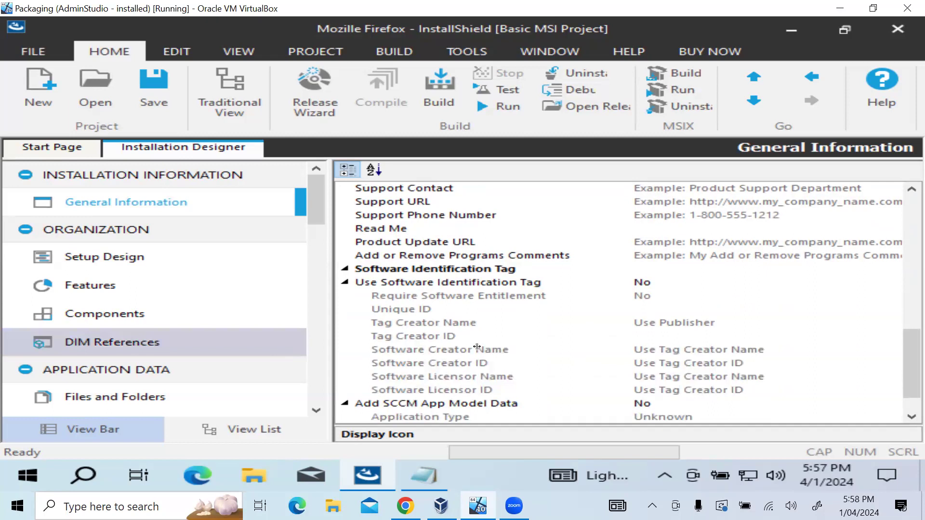
pyautogui.scroll(-1, 506, 346)
pyautogui.scroll(-2, 231, 346)
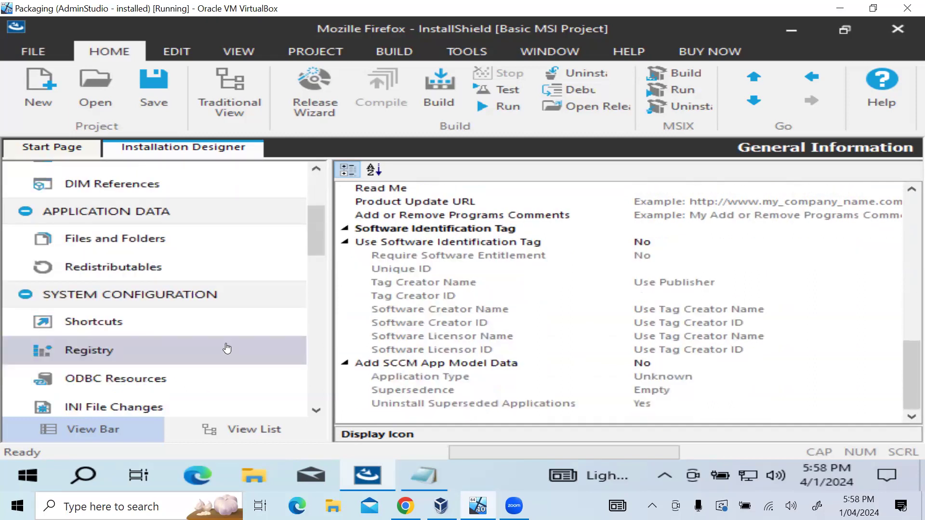
pyautogui.scroll(-1, 226, 347)
pyautogui.scroll(-1, 227, 347)
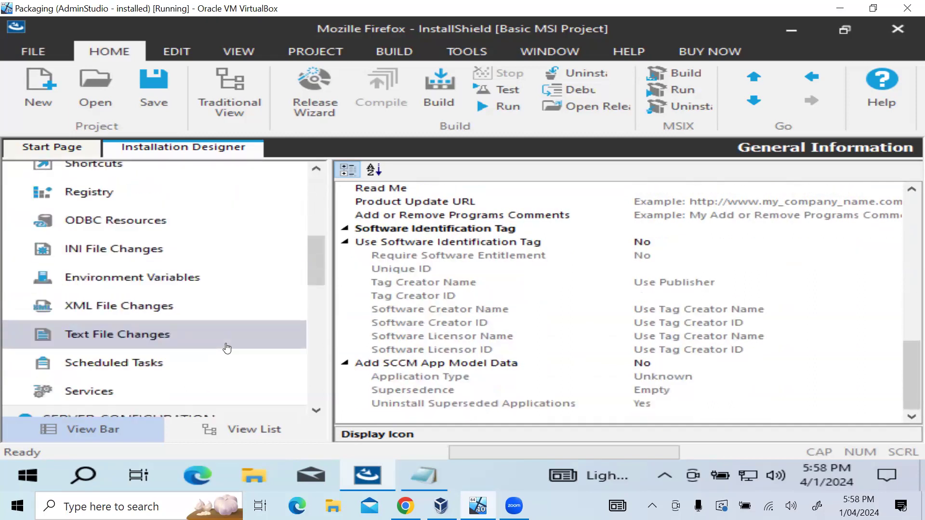
pyautogui.scroll(-2, 227, 348)
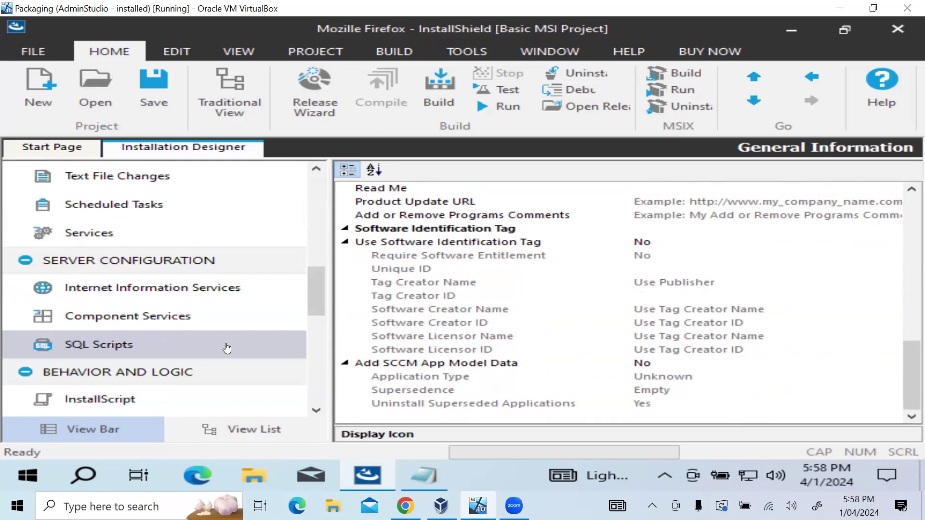
pyautogui.scroll(-2, 227, 347)
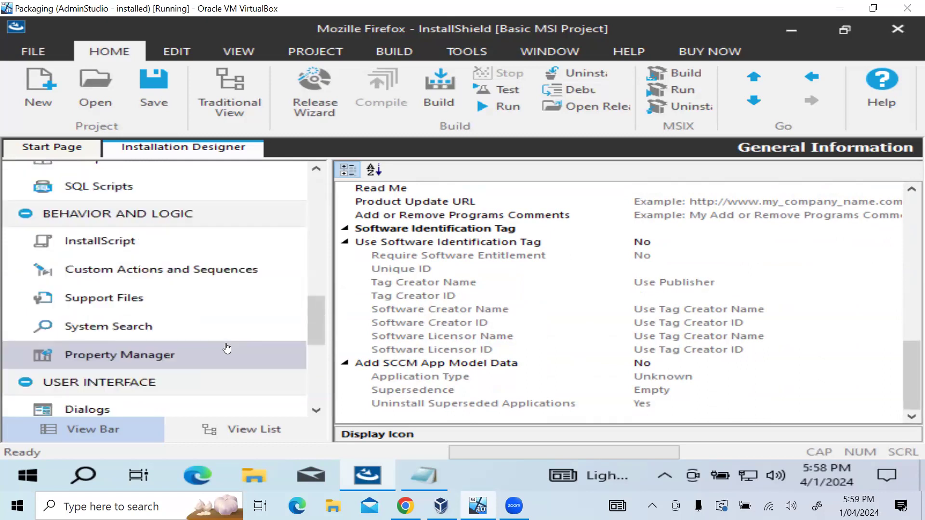
pyautogui.click(183, 358)
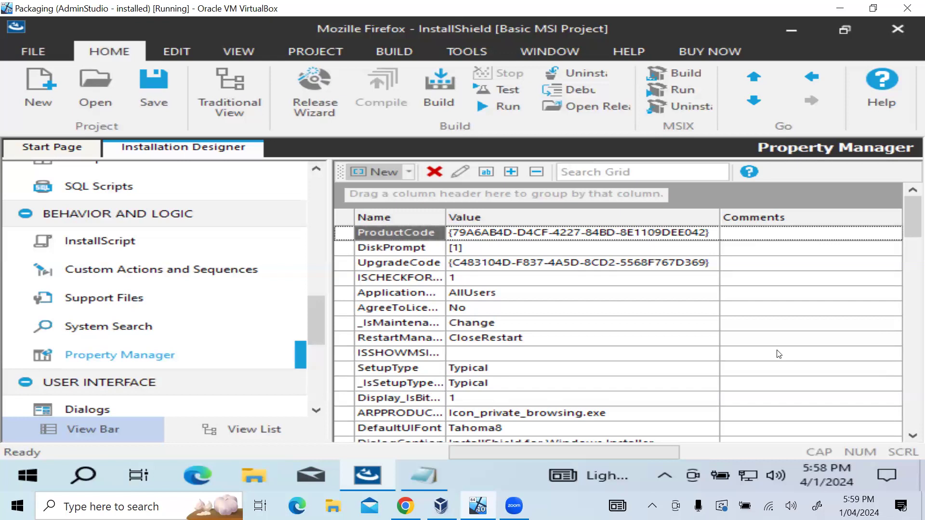
pyautogui.moveTo(335, 305); pyautogui.dragTo(268, 323)
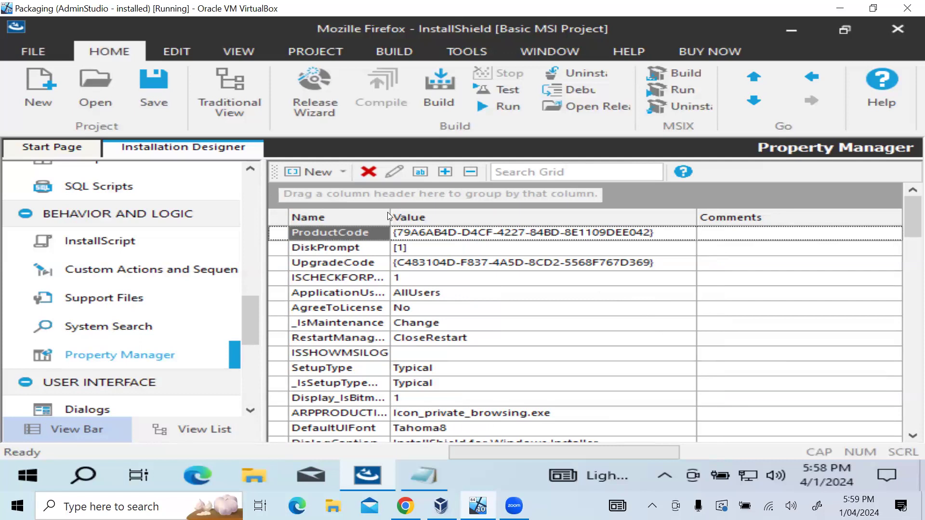
pyautogui.moveTo(392, 218); pyautogui.dragTo(432, 226)
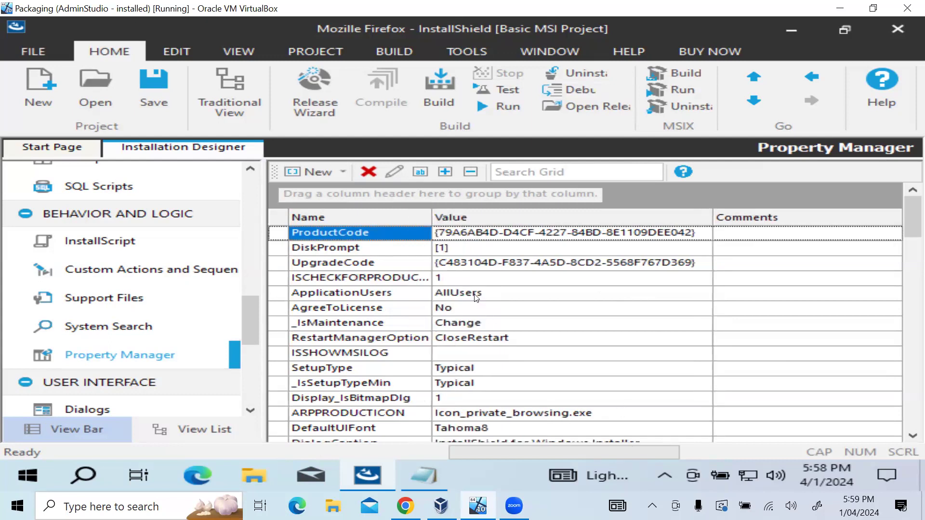
# - Set the value of the ISCHECKFORPRODUC... property to 0
pyautogui.click(465, 276)
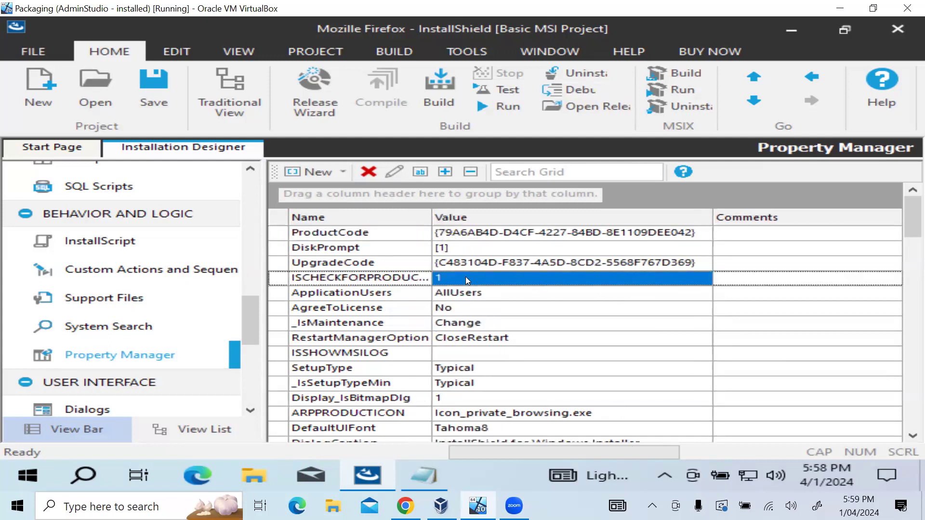
pyautogui.write('0')
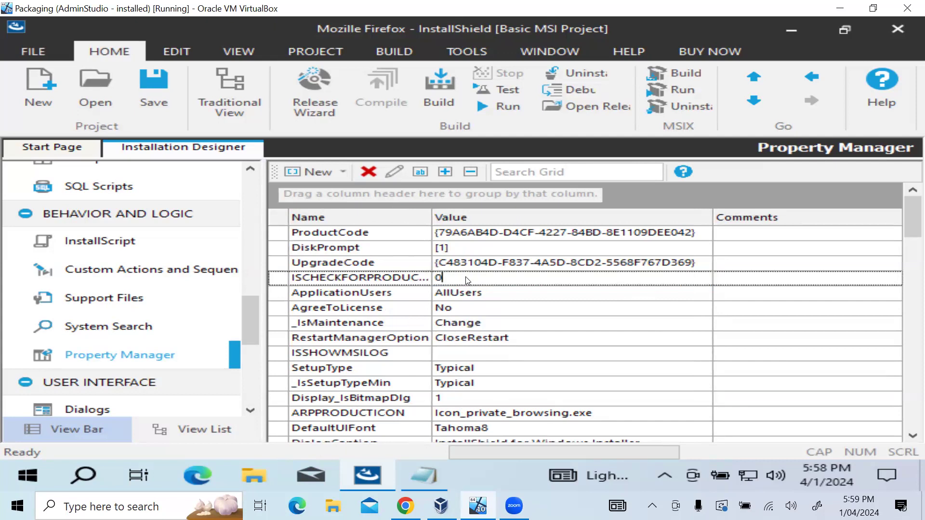
pyautogui.click(509, 292)
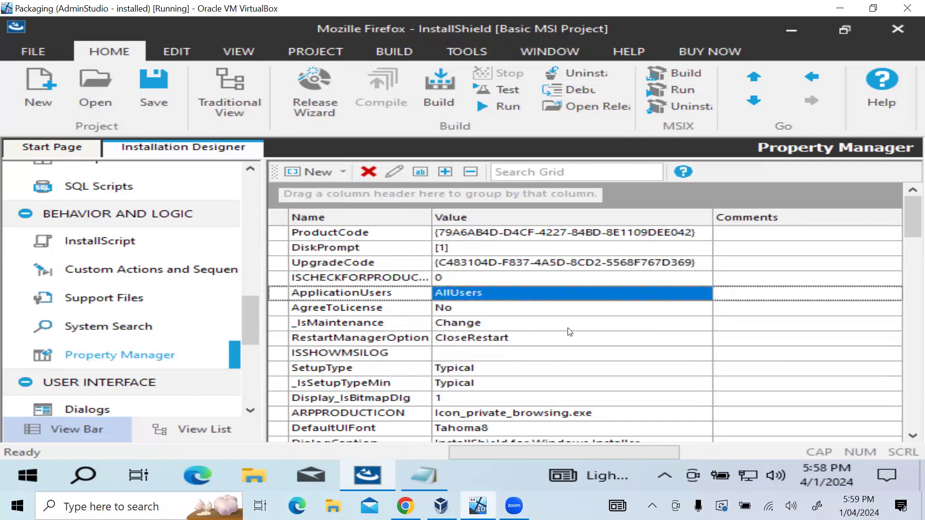
# - Set the AgreeToLicense property to Yes, with a capital Y
pyautogui.click(503, 310)
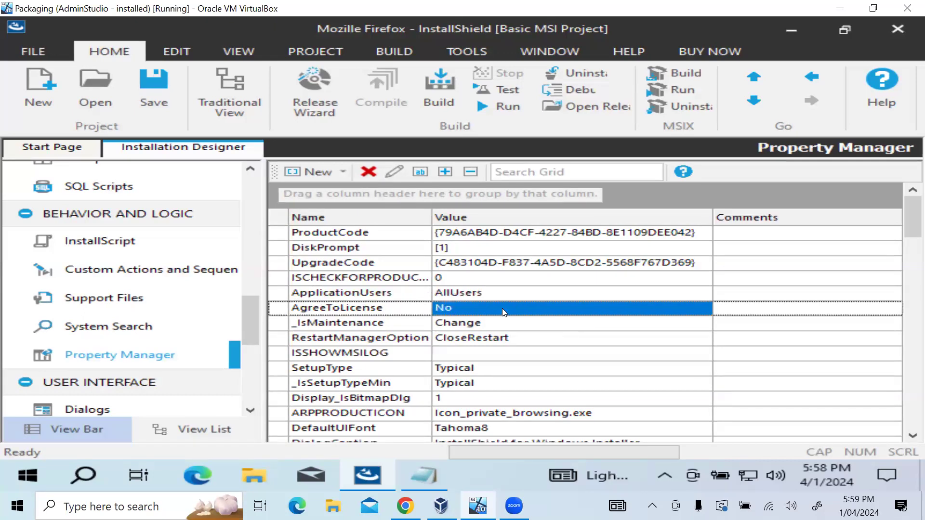
pyautogui.write('yes')
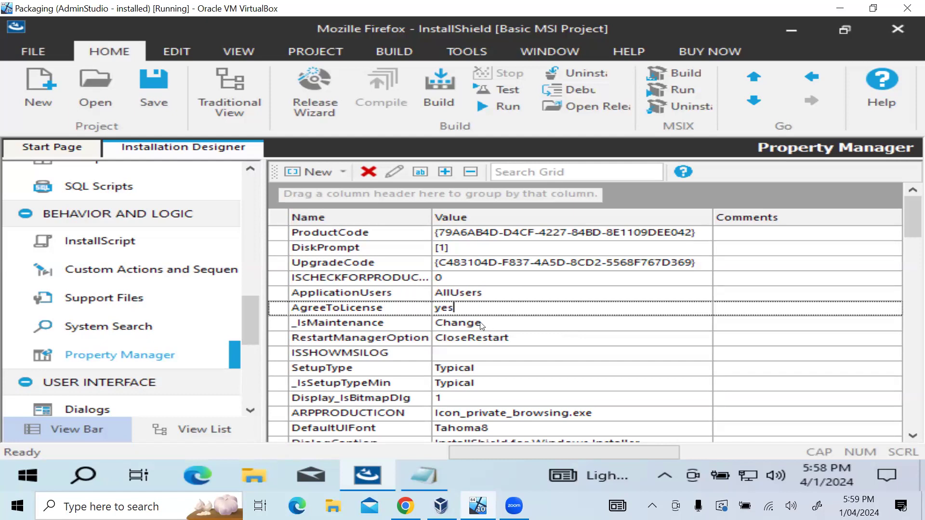
pyautogui.press('Left')
pyautogui.press('Left')
pyautogui.press('BackSpace')
pyautogui.write('Y')
pyautogui.click(499, 347)
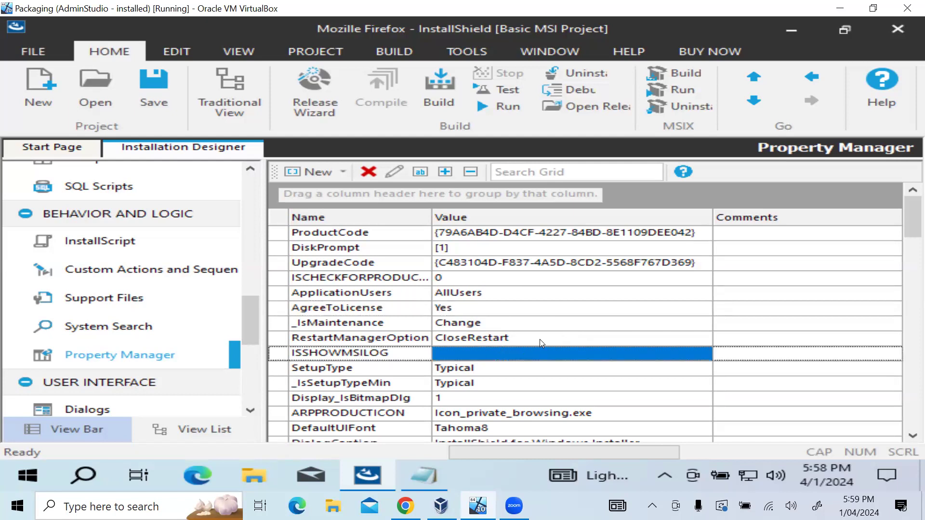
# - Delete the empty ISSHOWMSILOG property together with its localizable string entries
pyautogui.click(401, 357)
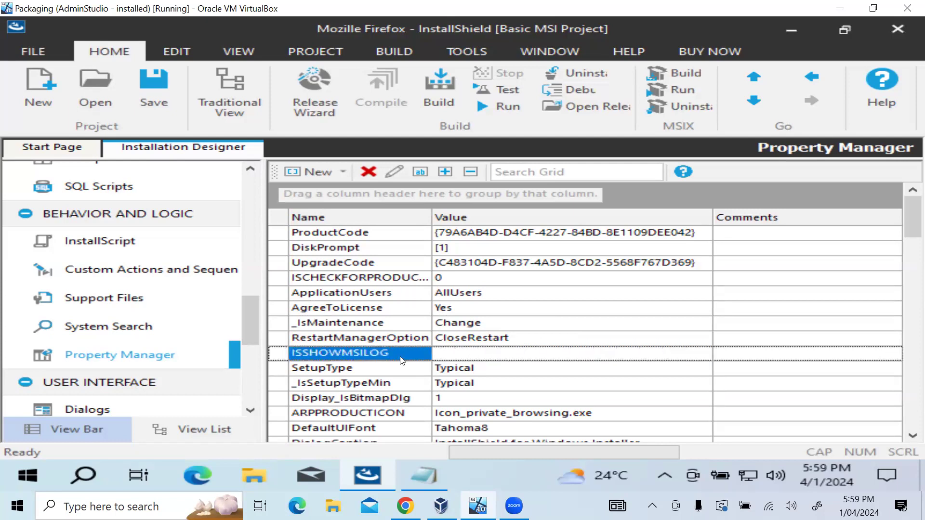
pyautogui.click(369, 172)
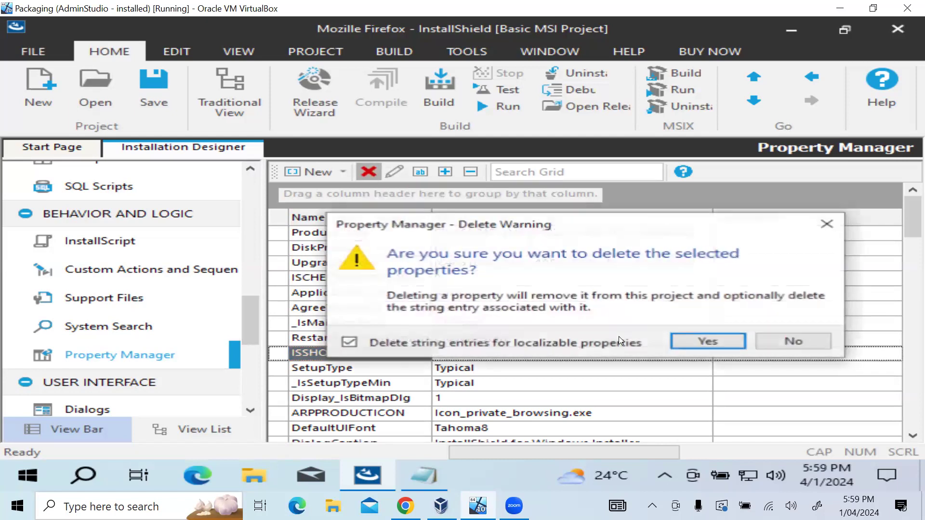
pyautogui.click(699, 343)
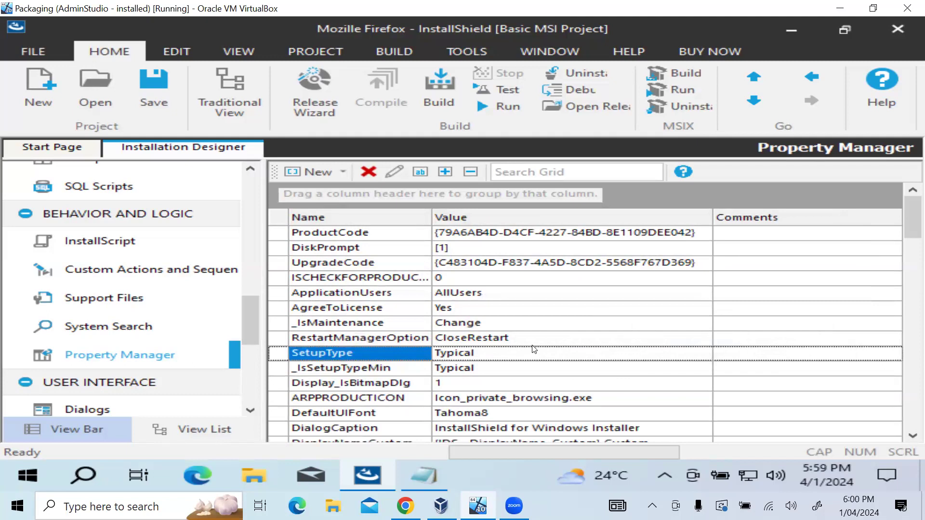
# - Delete the empty properties IS_SQLSERVER_DATAB..., IS_SQLSERVER_PASS..., IS_SQLSERVER_SERVER and ISENABLEDWUSFINIS... from the project
pyautogui.scroll(-2, 534, 349)
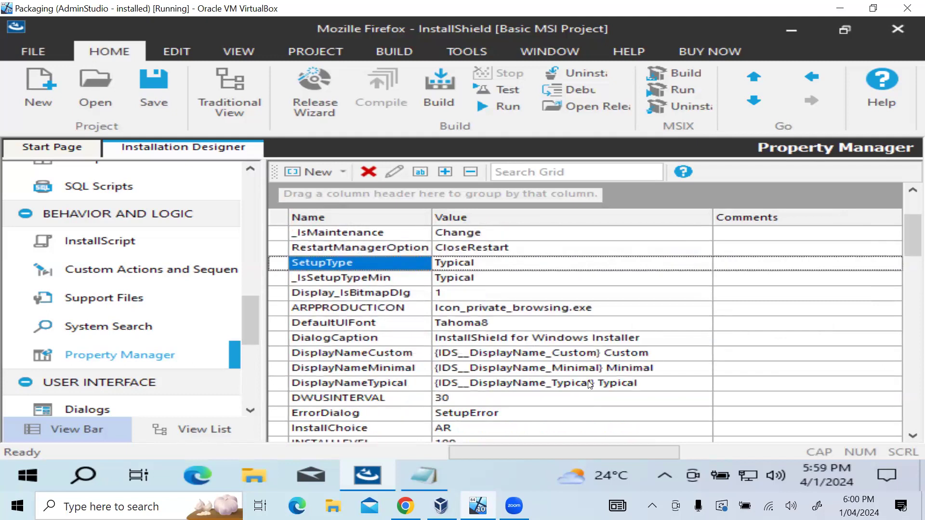
pyautogui.scroll(-1, 590, 384)
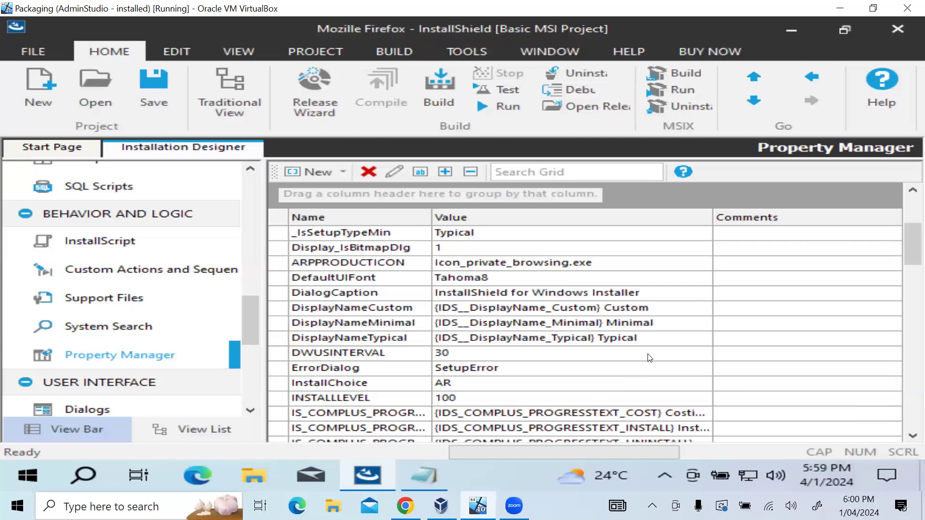
pyautogui.scroll(1, 650, 358)
pyautogui.scroll(-2, 649, 358)
pyautogui.scroll(-4, 649, 358)
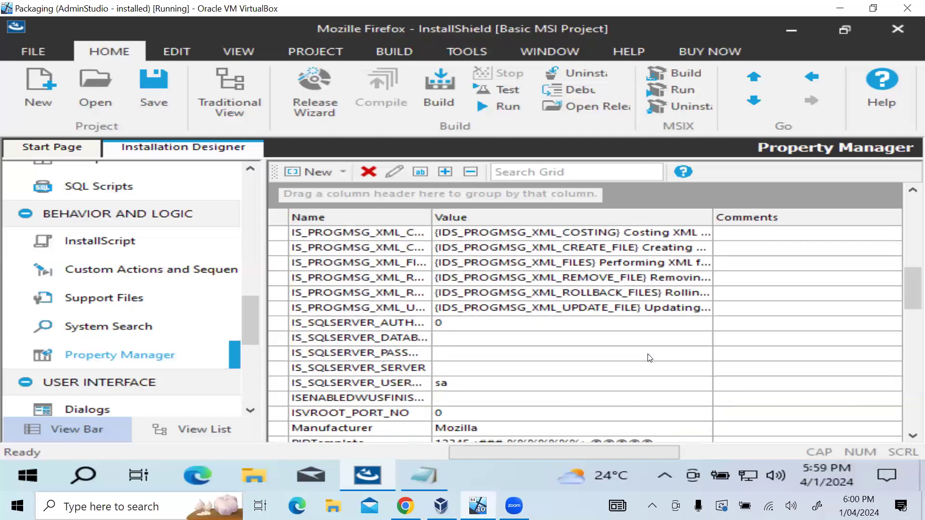
pyautogui.scroll(-3, 649, 357)
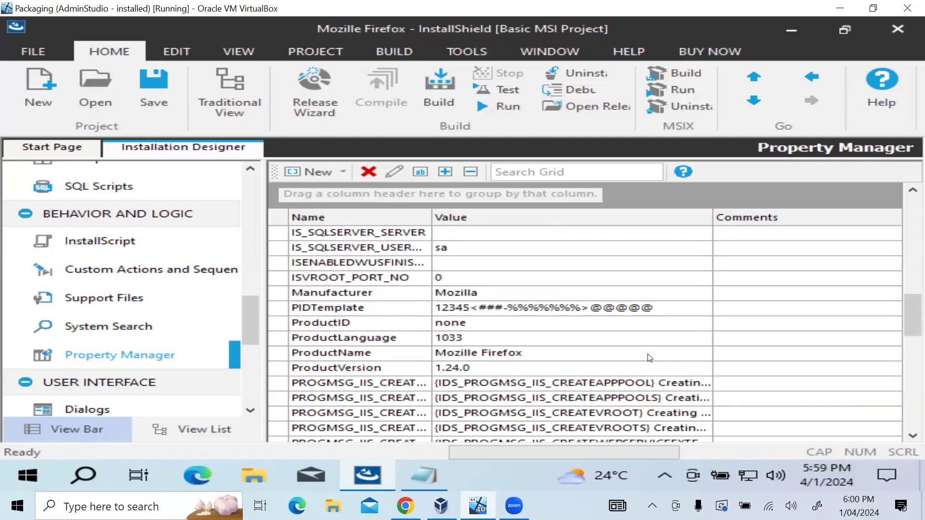
pyautogui.scroll(1, 649, 358)
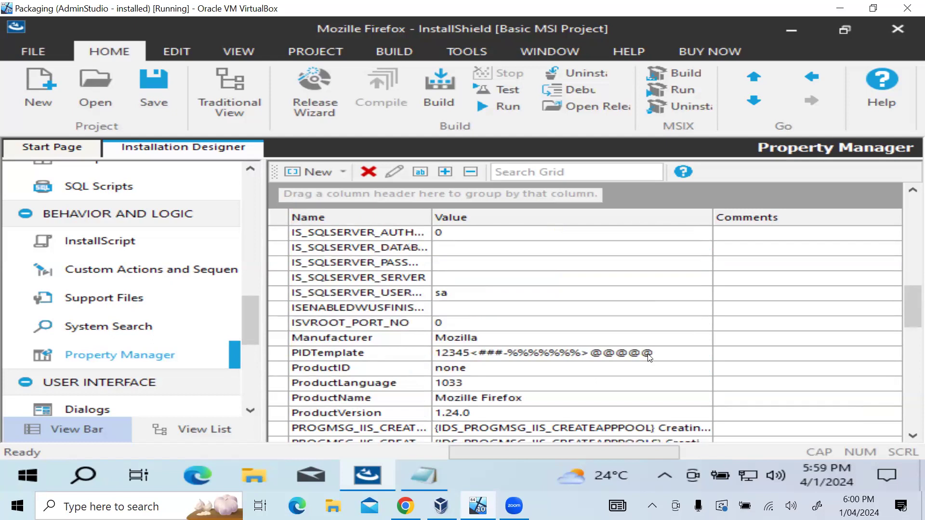
pyautogui.scroll(2, 649, 358)
pyautogui.scroll(-1, 649, 358)
pyautogui.click(347, 291)
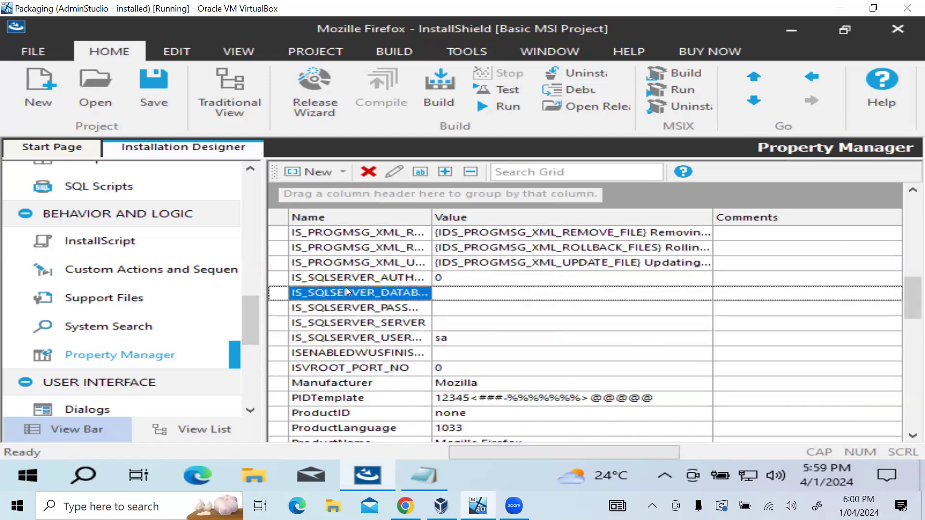
pyautogui.keyDown('shift'); pyautogui.click(347, 308); pyautogui.keyUp('shift')
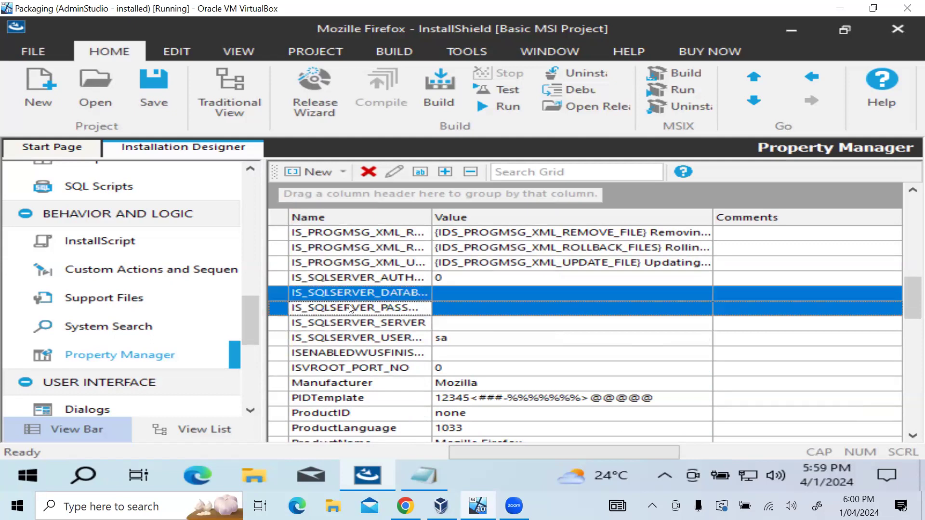
pyautogui.keyDown('shift'); pyautogui.click(352, 329); pyautogui.keyUp('shift')
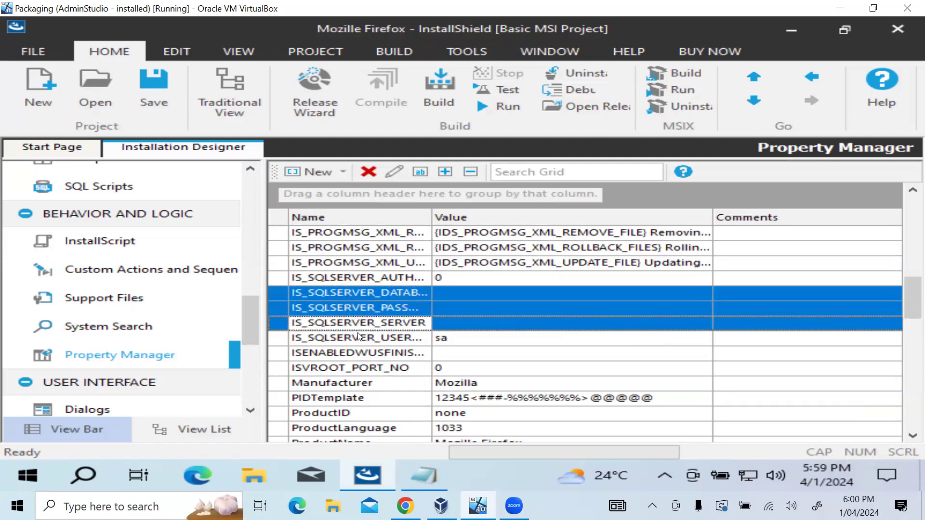
pyautogui.click(367, 172)
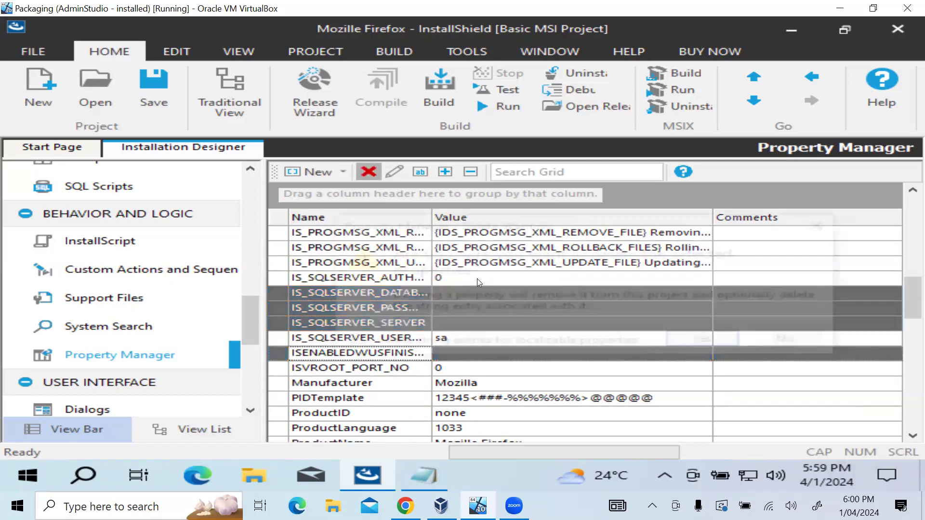
pyautogui.click(701, 340)
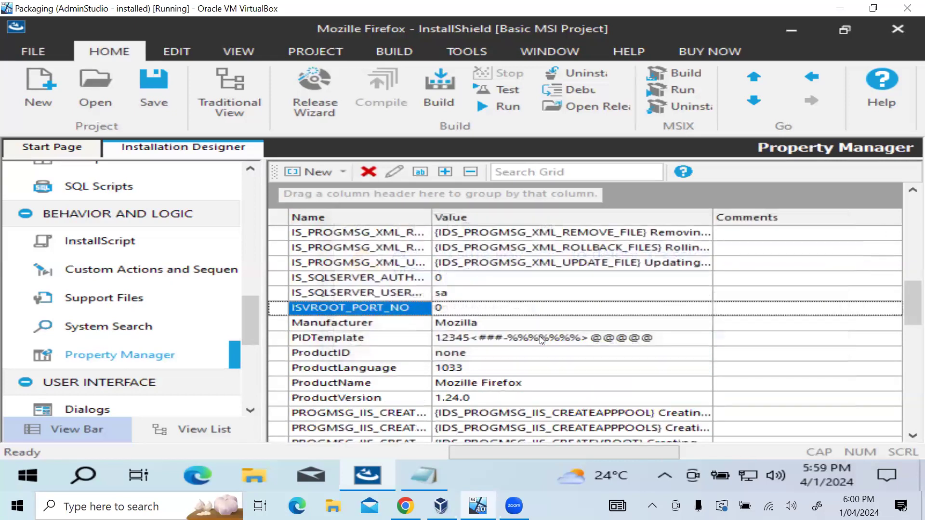
# - Delete the empty DWUSLINK property near the end of the property list
pyautogui.scroll(-5, 542, 407)
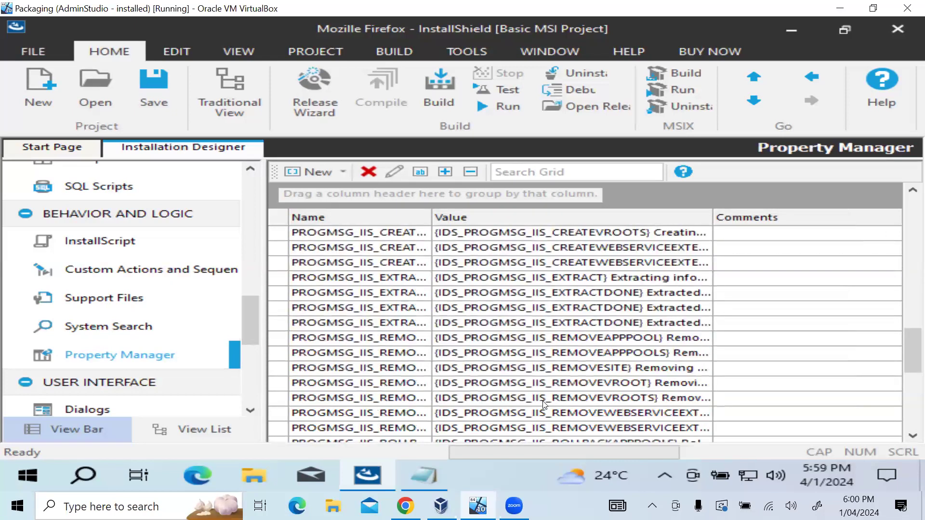
pyautogui.scroll(-5, 543, 405)
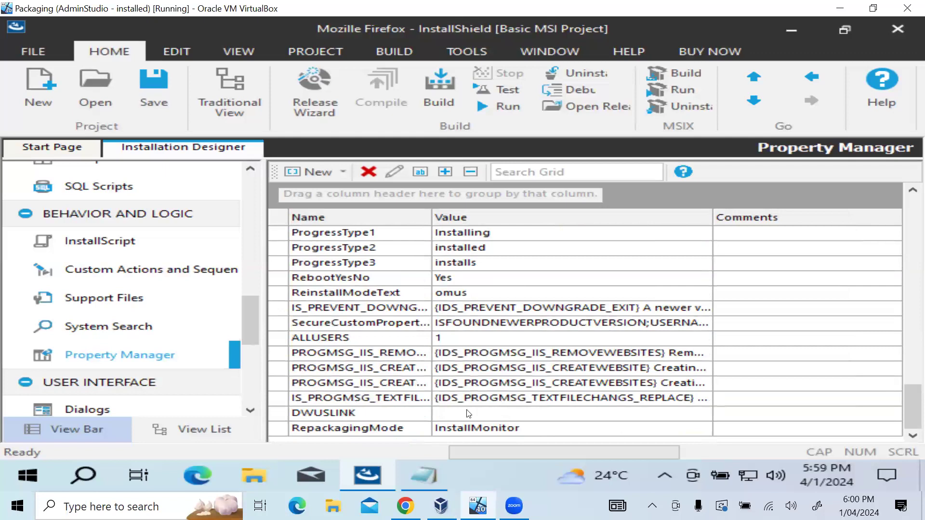
pyautogui.click(404, 412)
pyautogui.click(367, 172)
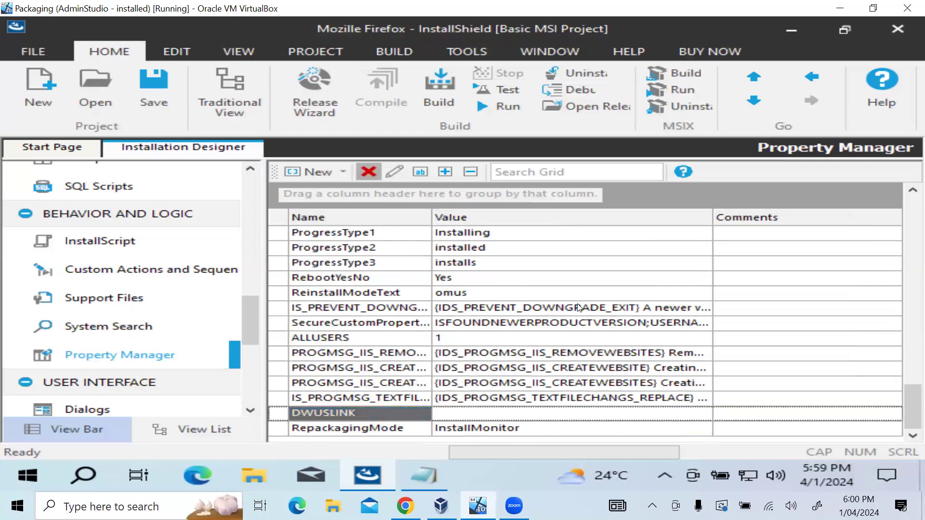
pyautogui.click(689, 339)
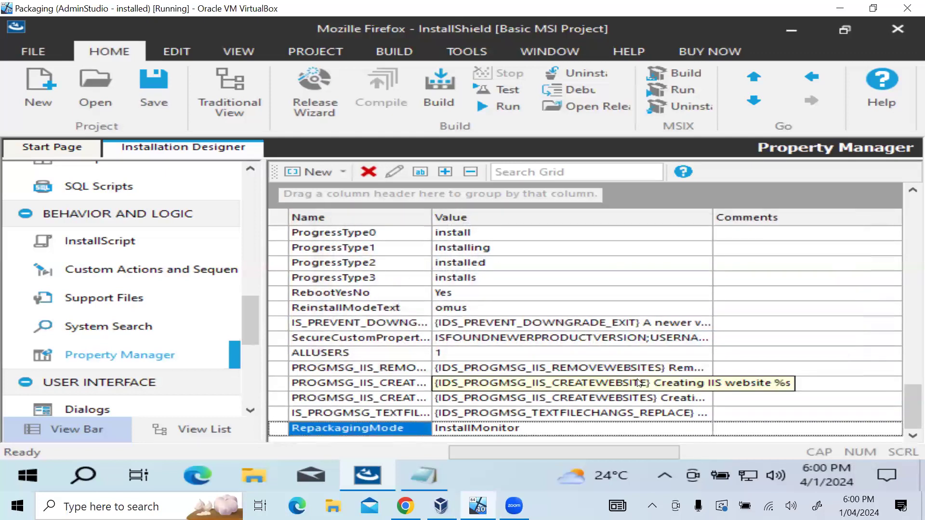
# - Set the RebootYesNo property to No
pyautogui.scroll(2, 638, 383)
pyautogui.scroll(2, 639, 382)
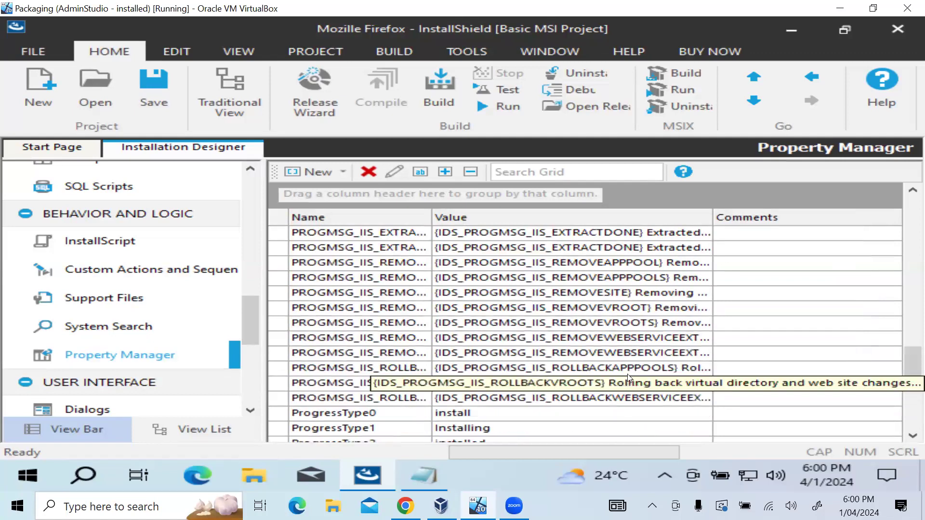
pyautogui.scroll(-3, 625, 373)
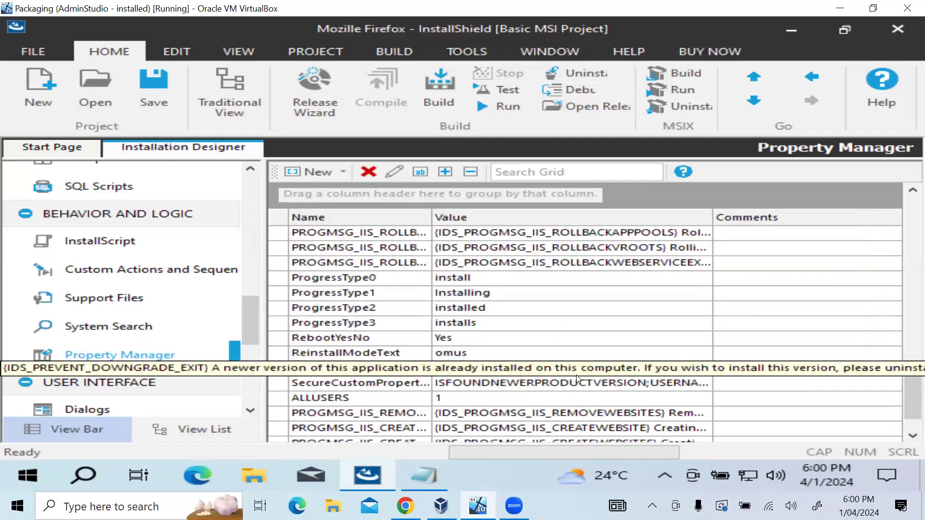
pyautogui.scroll(-1, 576, 375)
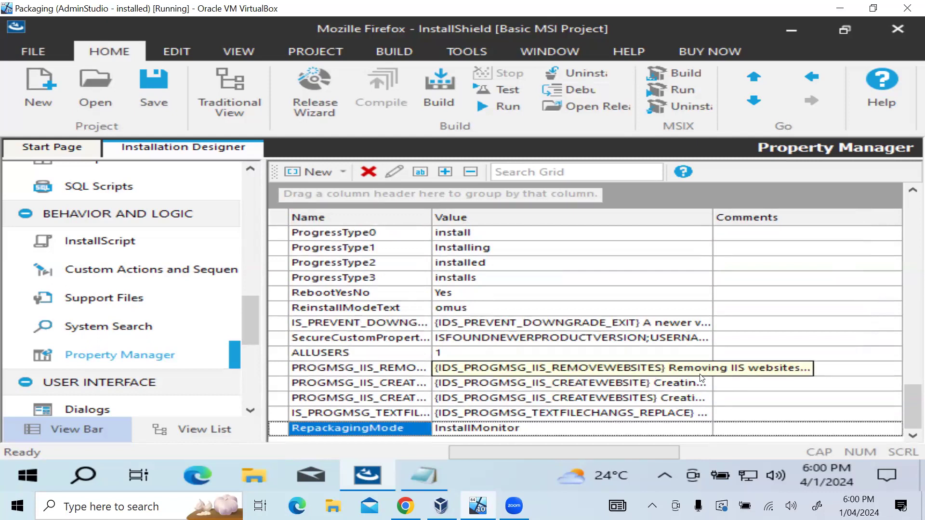
pyautogui.click(448, 293)
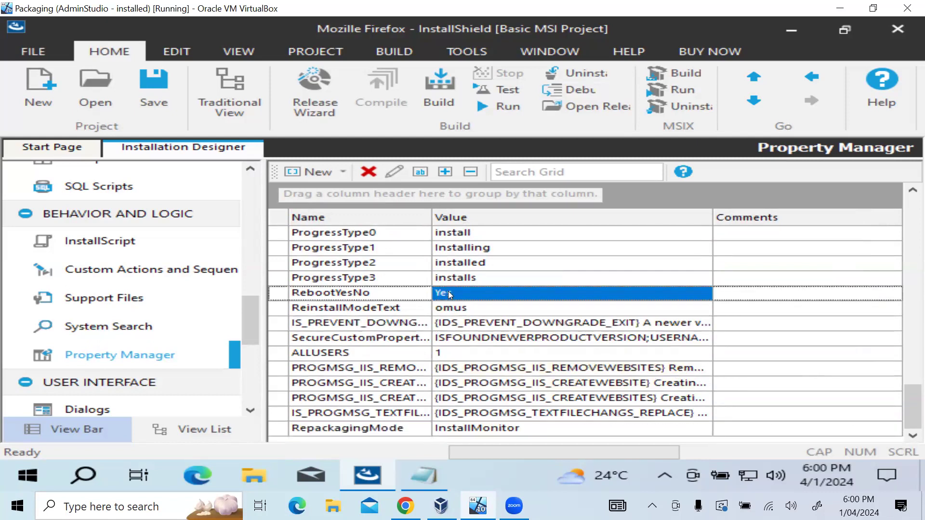
pyautogui.write('No')
pyautogui.click(508, 352)
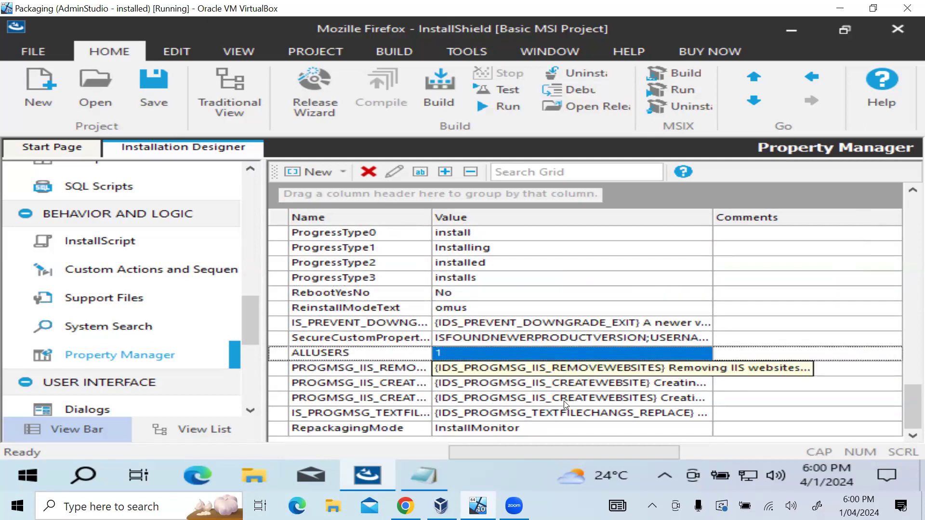
pyautogui.click(745, 417)
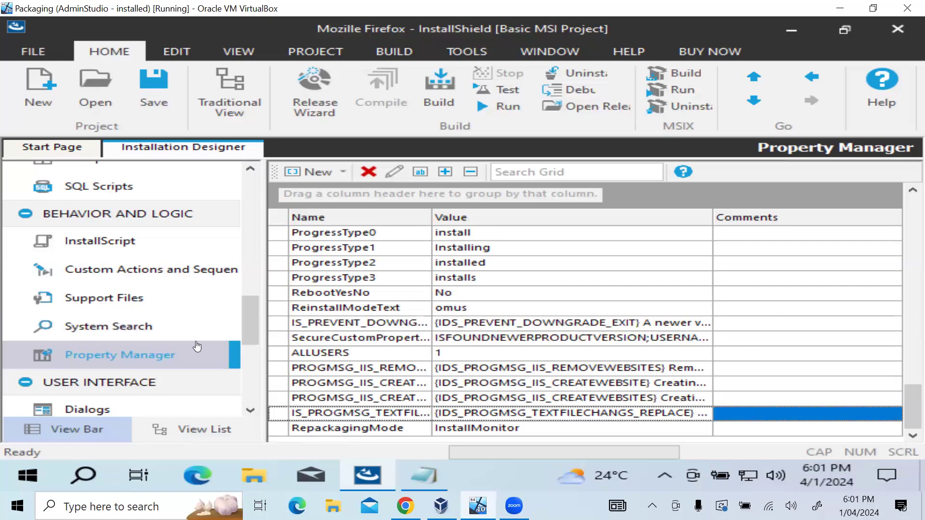
# - Start the Release Wizard and define a new release named Release 1 under the new product configuration Product Configuration 1
pyautogui.click(313, 107)
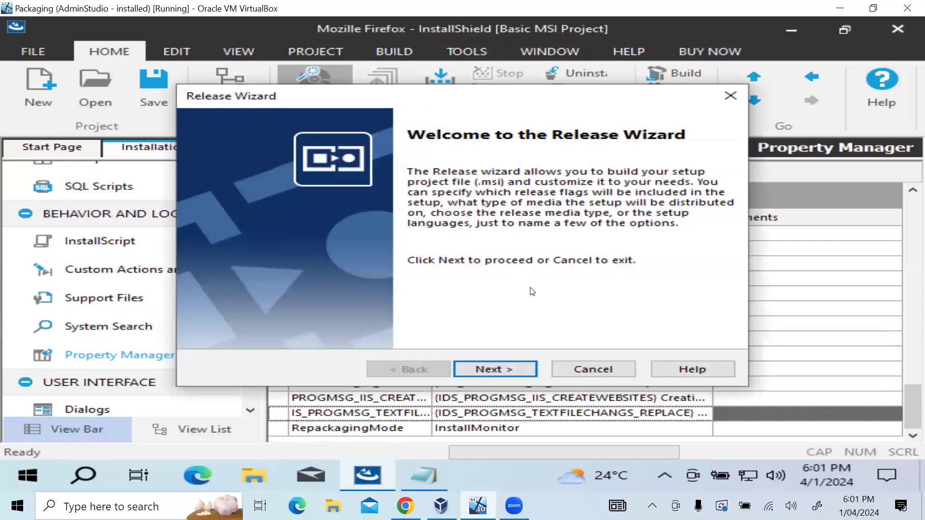
pyautogui.click(511, 369)
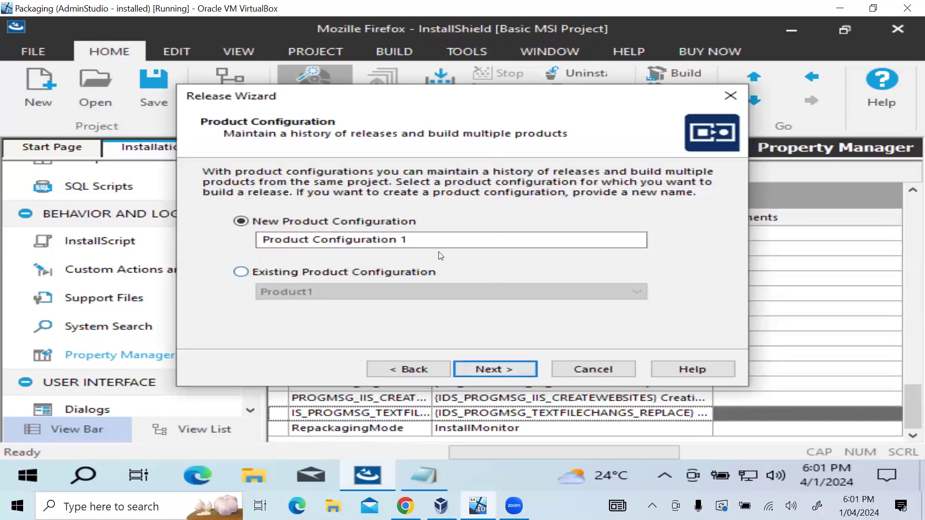
pyautogui.click(480, 369)
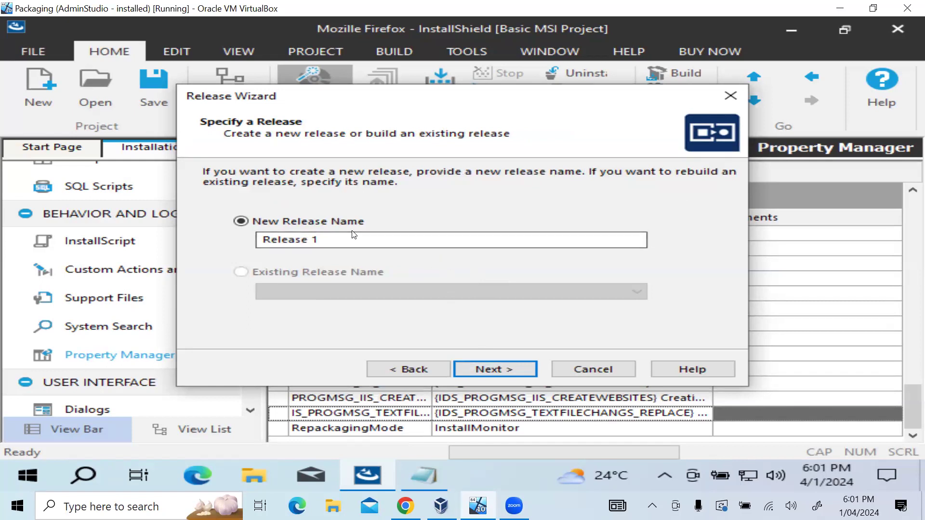
pyautogui.click(480, 368)
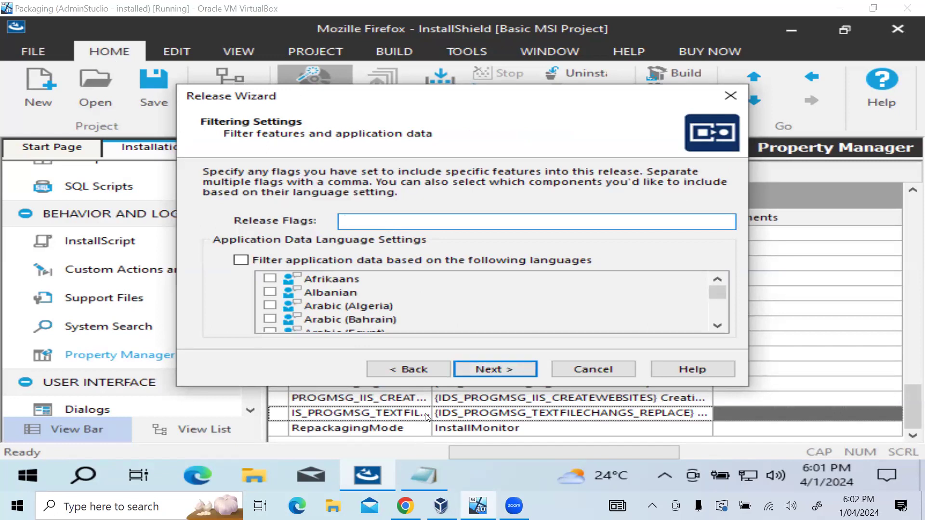
# - Leave the release filtering empty, include English (United States) as setup language, and use Network Image as the media type
pyautogui.click(507, 374)
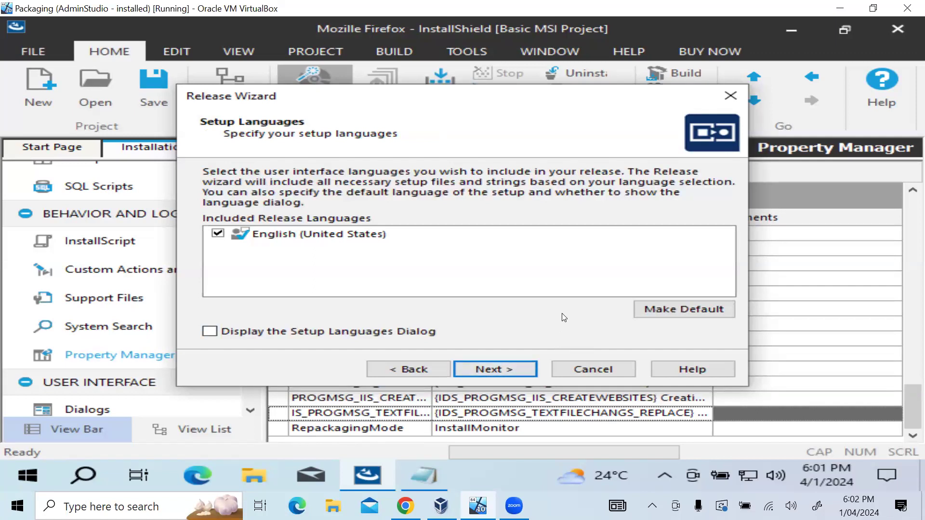
pyautogui.click(504, 367)
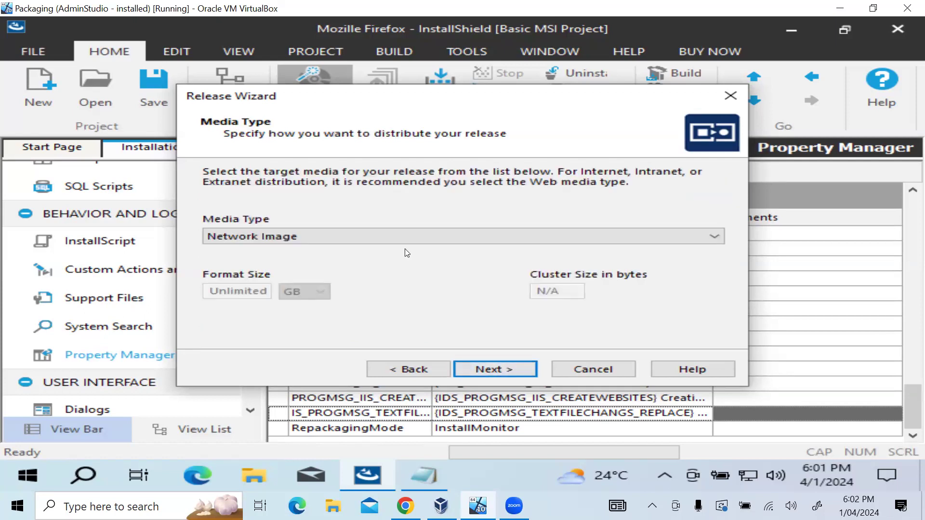
pyautogui.click(501, 368)
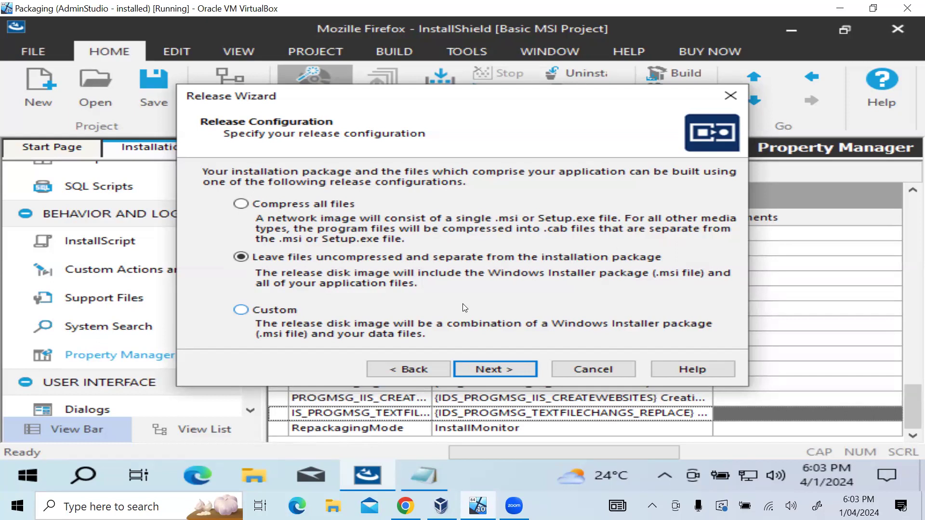
# - Leave the release files uncompressed and separate from the installation package, and disable creating the Setup.exe installation launcher
pyautogui.click(508, 371)
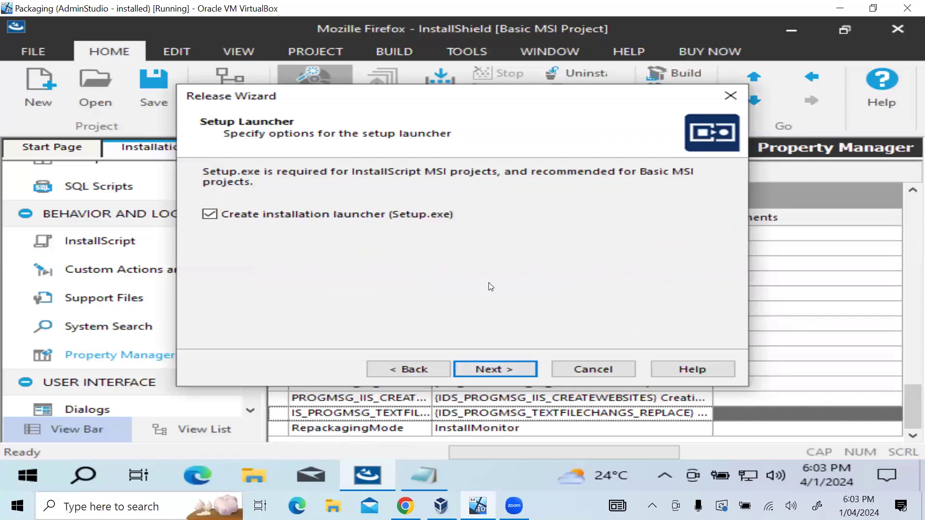
pyautogui.click(210, 214)
pyautogui.click(499, 368)
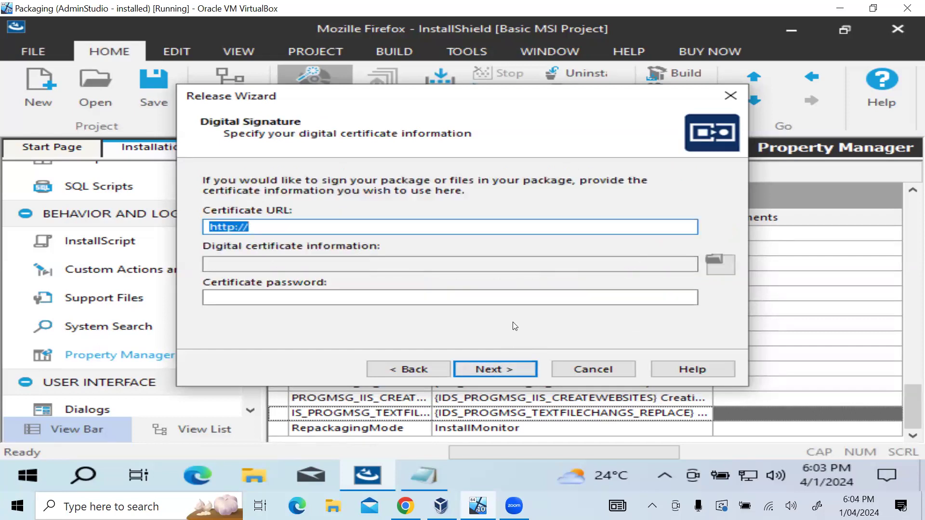
# - Skip the digital signature, keep <ISProjectDataFolder> as the release location with default advanced settings, and finish the wizard by building the release
pyautogui.click(509, 363)
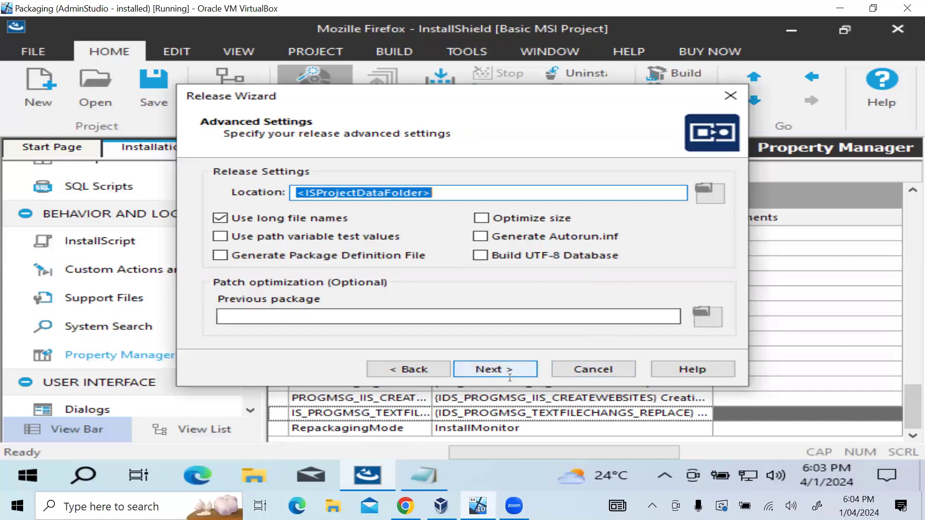
pyautogui.click(479, 368)
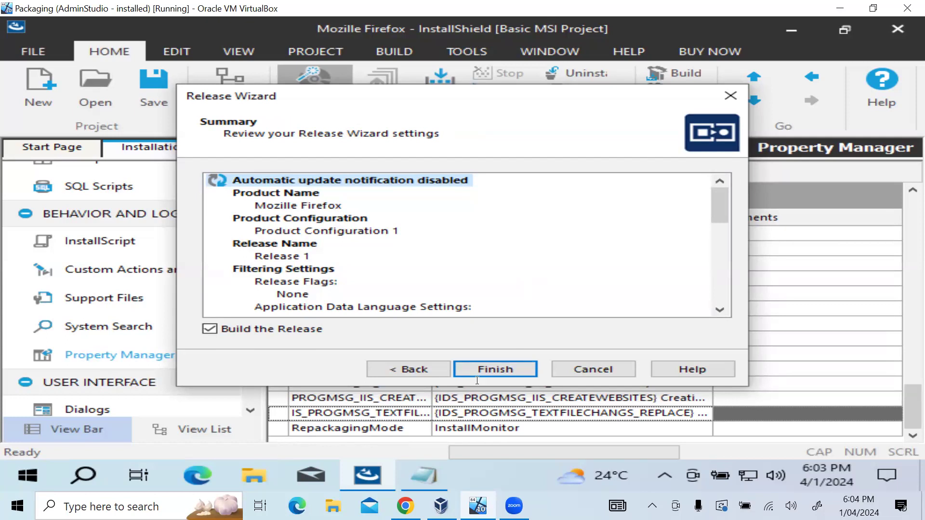
pyautogui.click(493, 369)
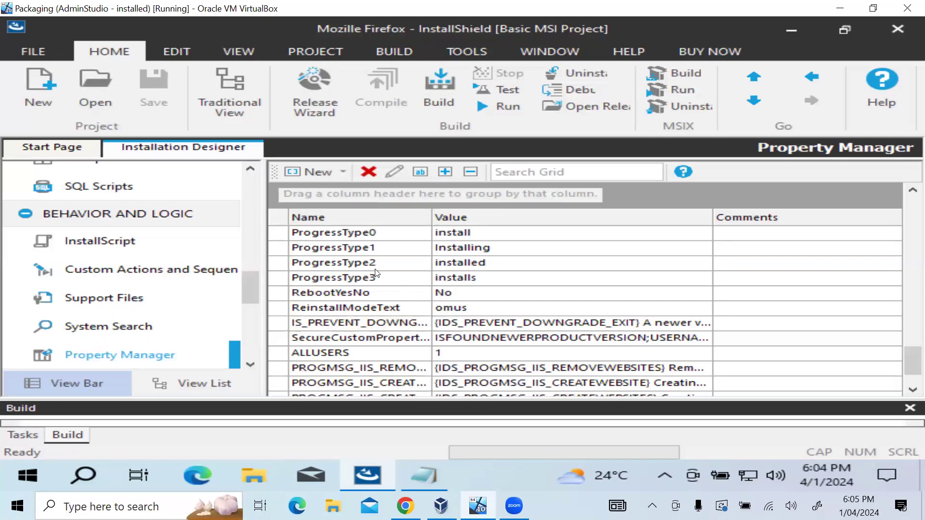
# - Enlarge the output pane and review the build's warnings and errors as well as the build log messages
pyautogui.click(23, 434)
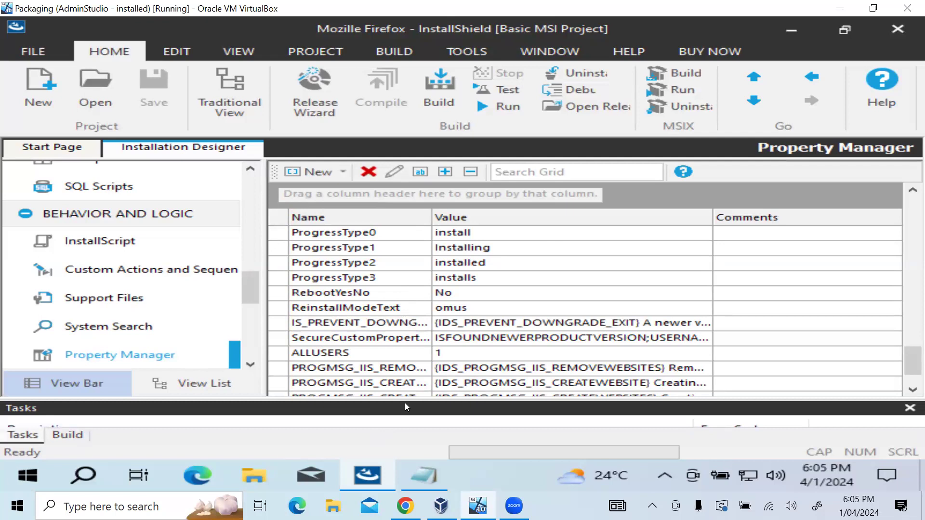
pyautogui.moveTo(404, 402); pyautogui.dragTo(424, 279)
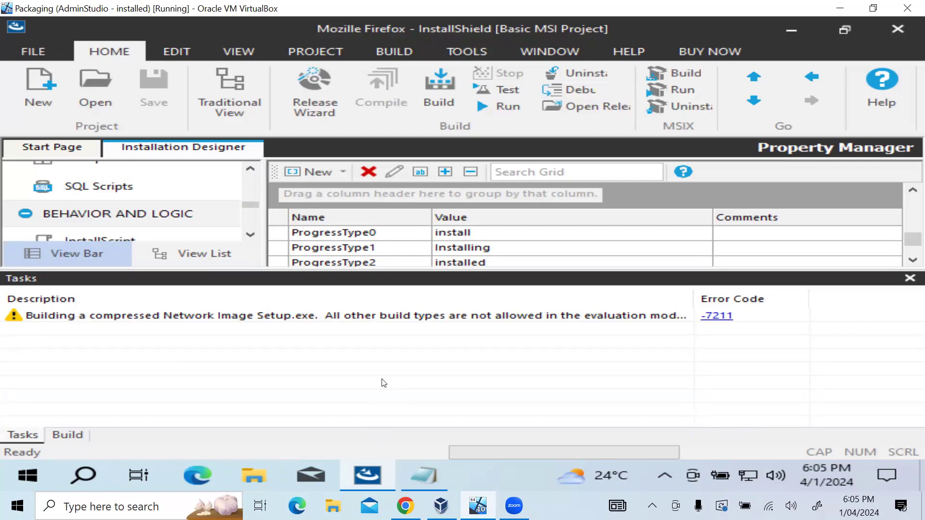
pyautogui.click(68, 437)
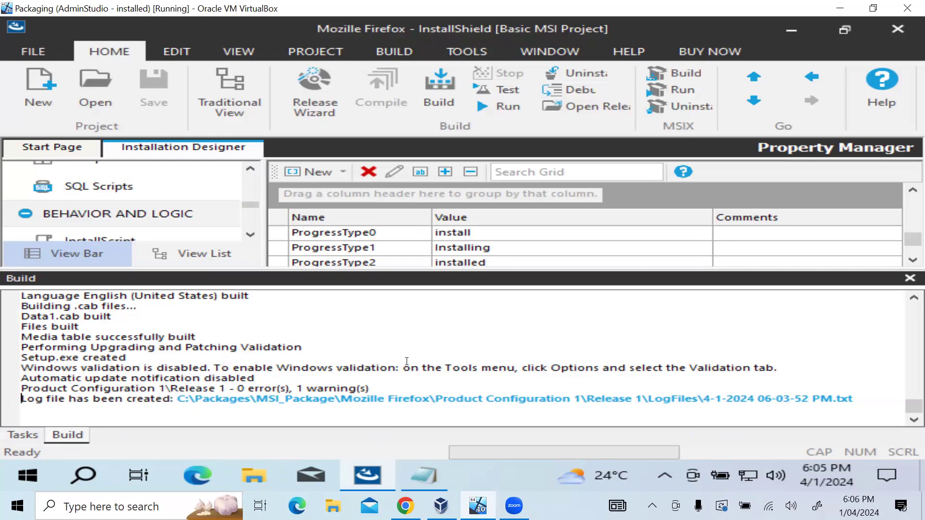
pyautogui.click(23, 436)
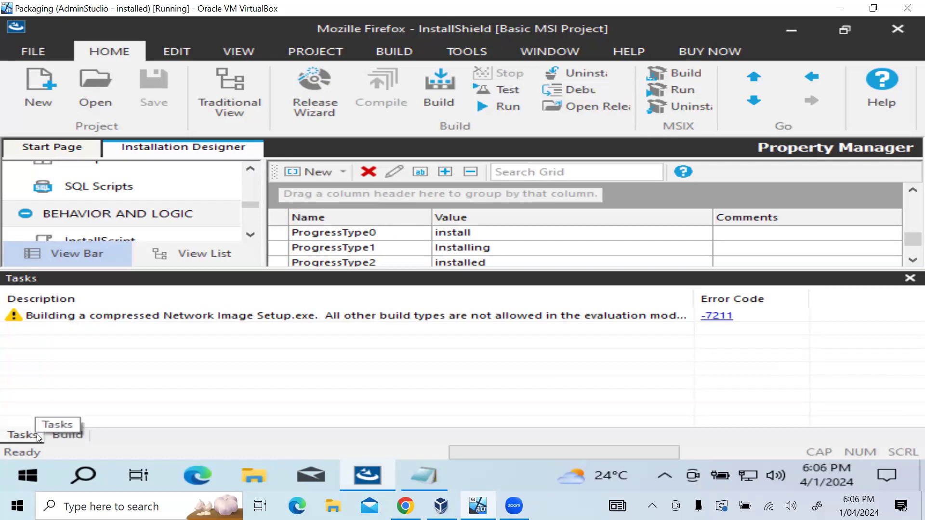
pyautogui.click(86, 440)
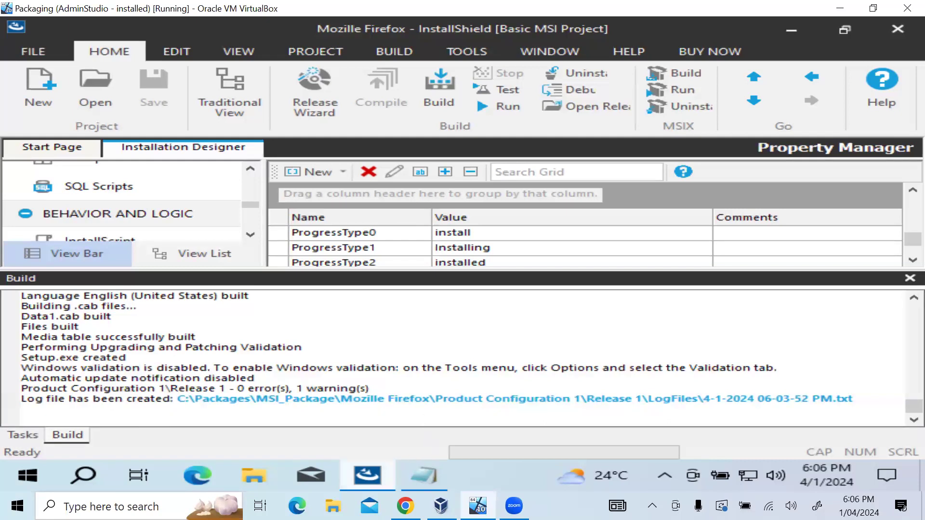
# - Switch to File Explorer and open the MSI_Package folder inside C:\Packages
pyautogui.click(264, 481)
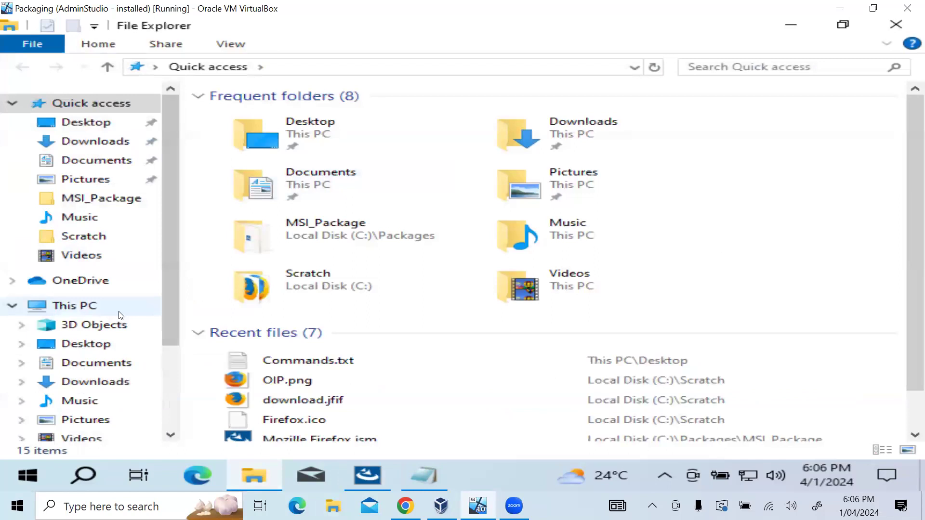
pyautogui.scroll(-2, 116, 377)
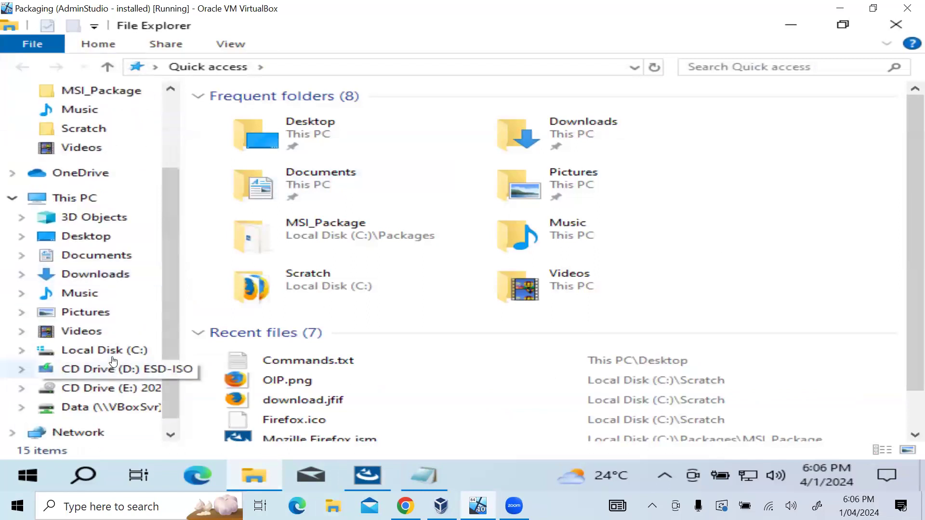
pyautogui.click(108, 351)
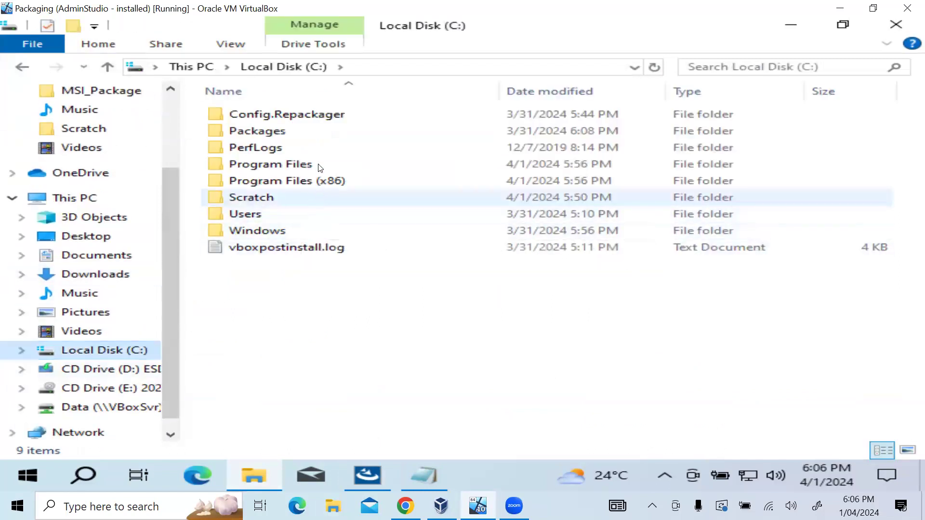
pyautogui.doubleClick(322, 133)
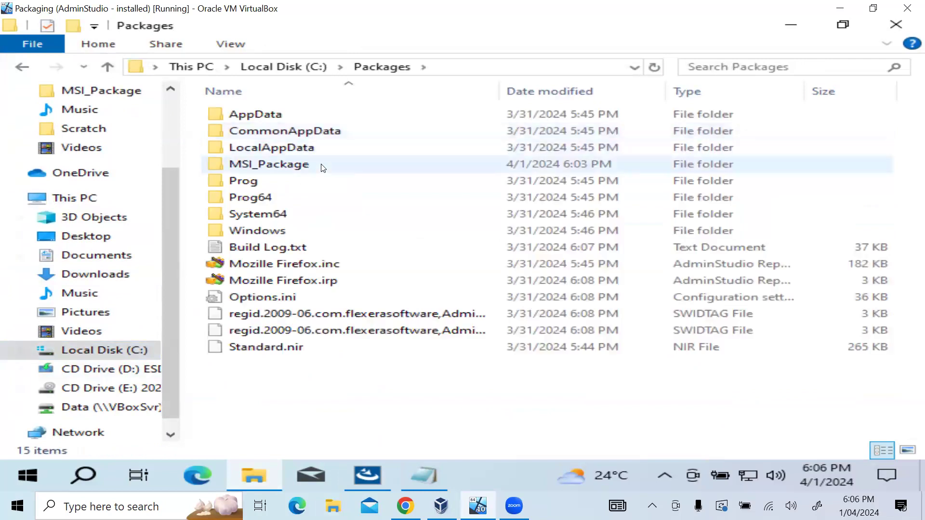
pyautogui.click(321, 165)
pyautogui.doubleClick(321, 164)
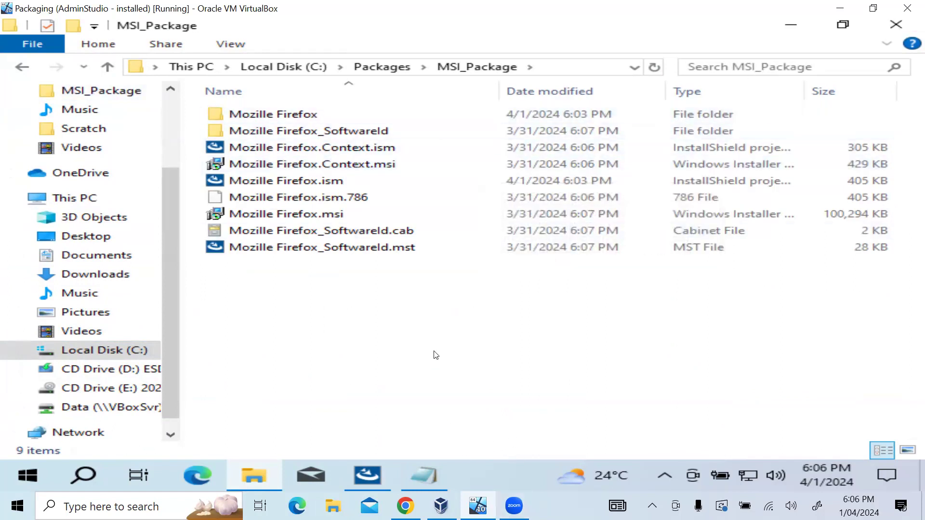
# - Browse through Mozille Firefox, Product Configuration 1, Release 1 and DiskImages into the DISK1 folder to inspect the build output
pyautogui.doubleClick(317, 114)
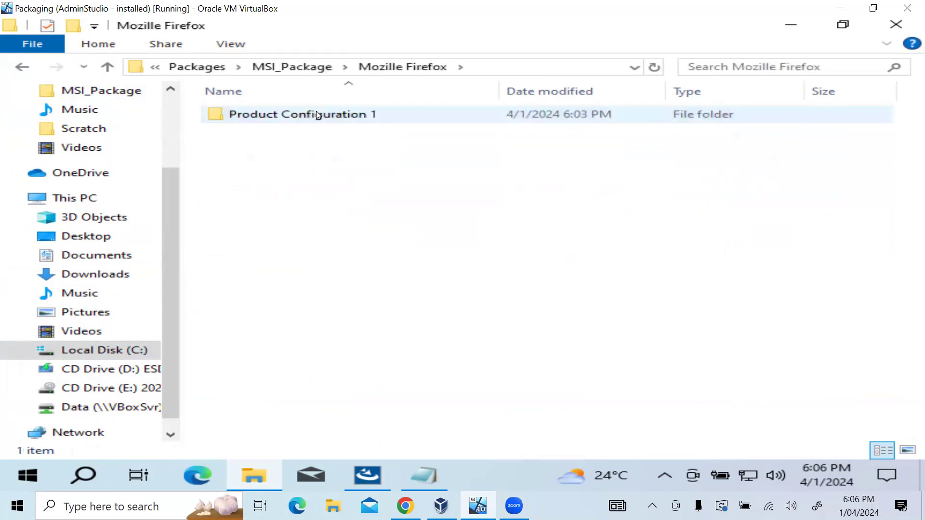
pyautogui.click(321, 119)
pyautogui.doubleClick(321, 119)
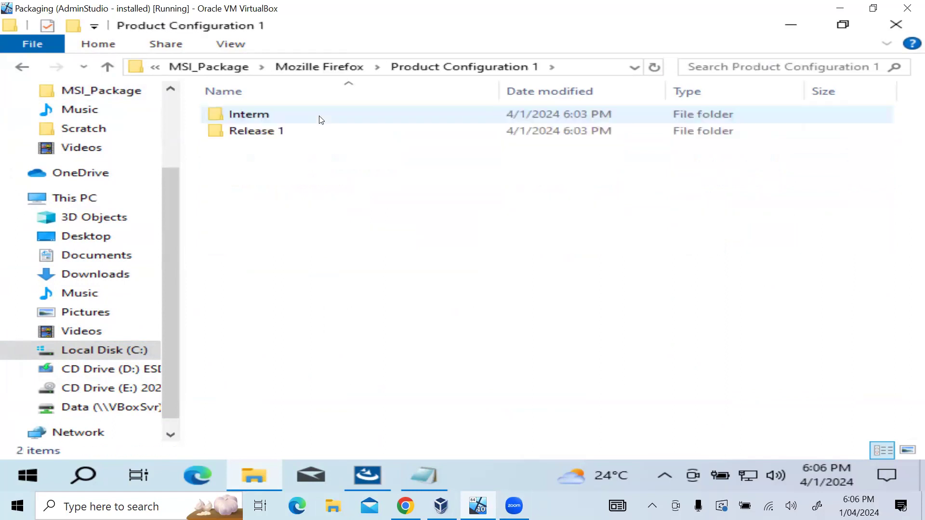
pyautogui.click(326, 136)
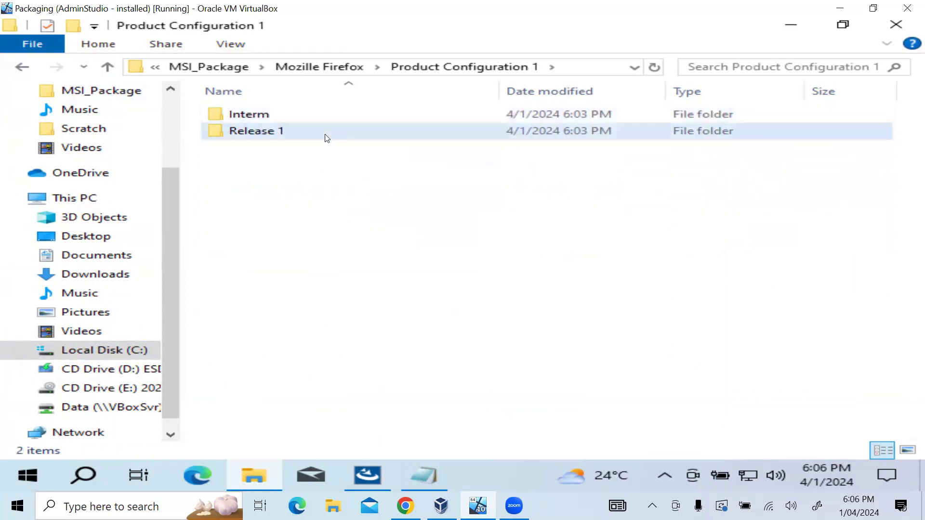
pyautogui.doubleClick(326, 137)
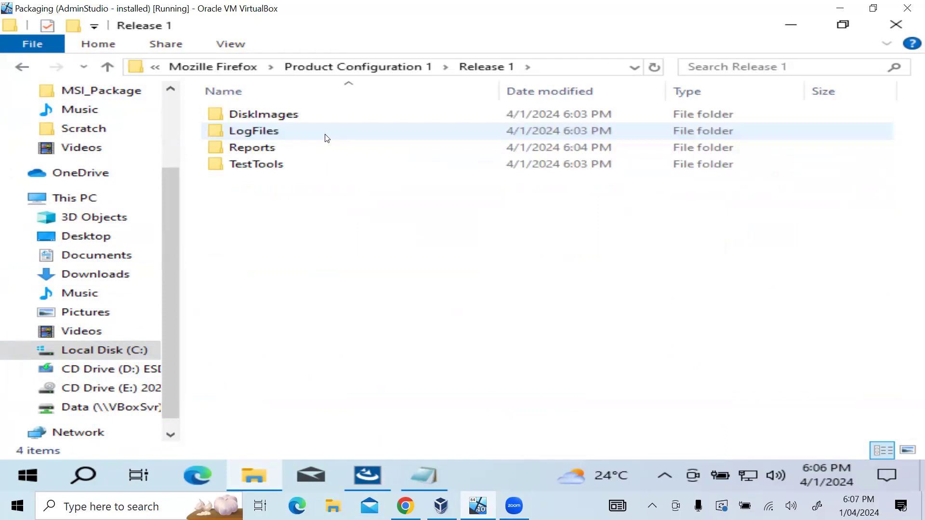
pyautogui.click(330, 117)
pyautogui.doubleClick(329, 116)
pyautogui.doubleClick(330, 117)
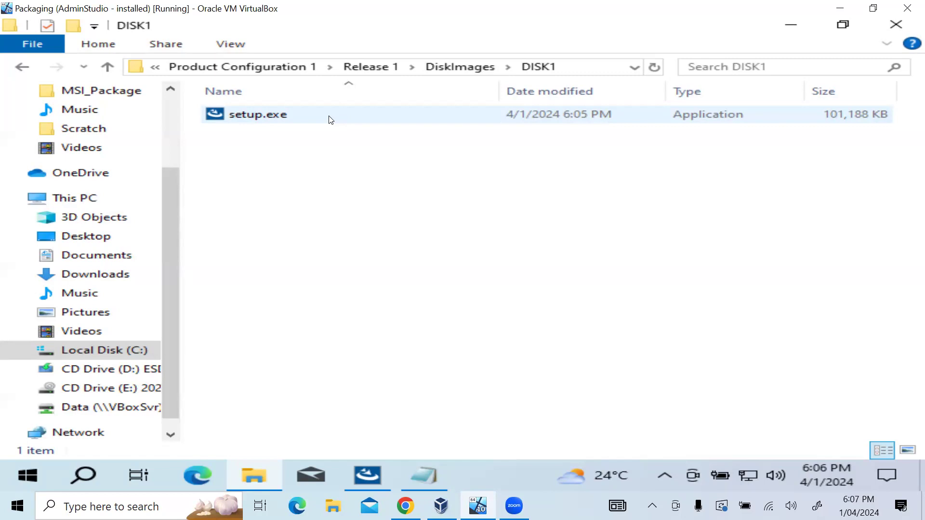
# - Go back up from DISK1 to the Release 1 folder to view its subfolders
pyautogui.click(533, 65)
pyautogui.click(452, 63)
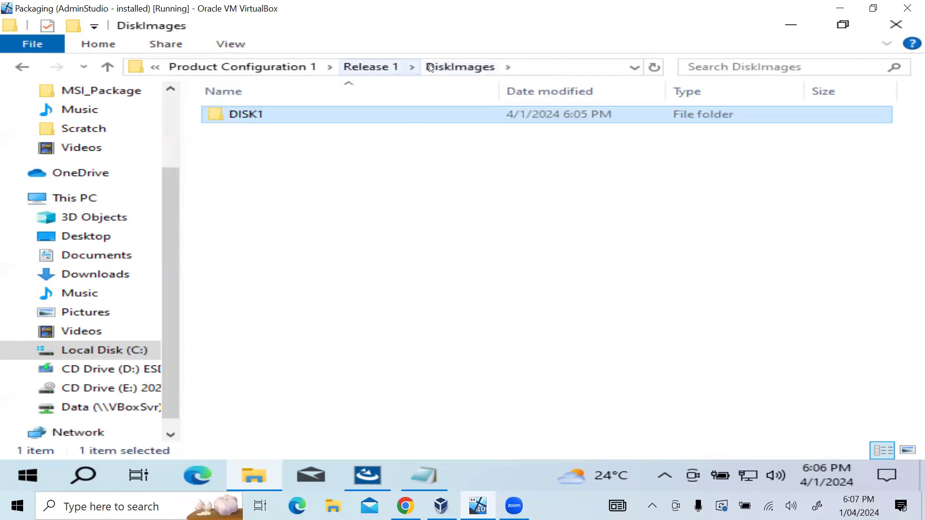
pyautogui.click(380, 71)
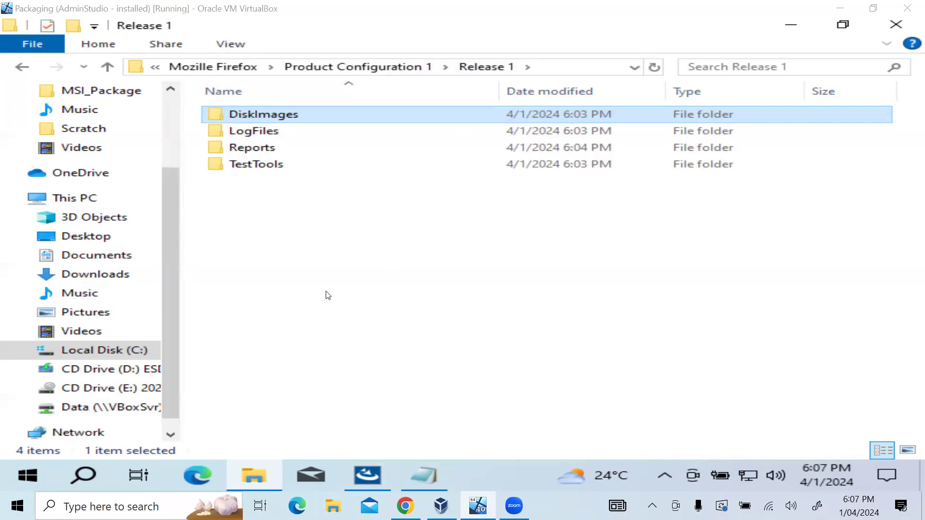
# - Open the text build log in the LogFiles folder of Release 1 and read through to its closing lines
pyautogui.doubleClick(310, 137)
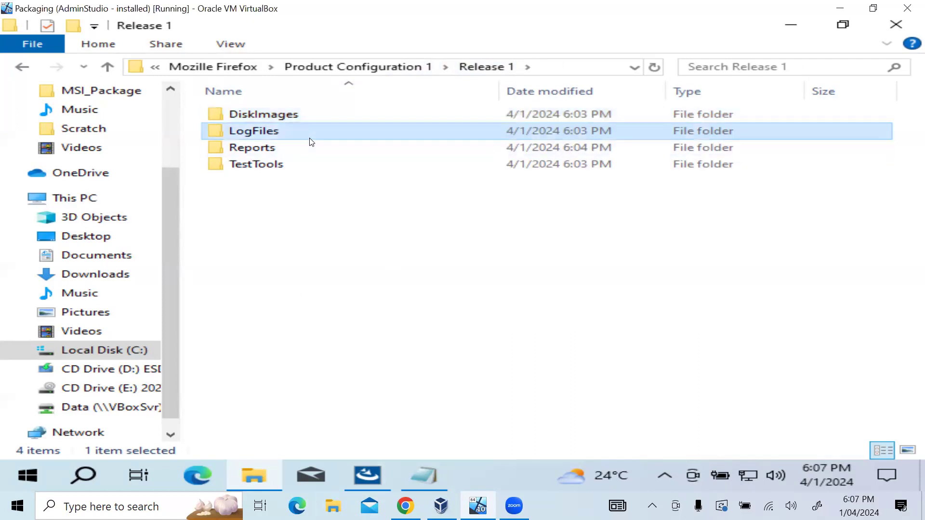
pyautogui.click(108, 67)
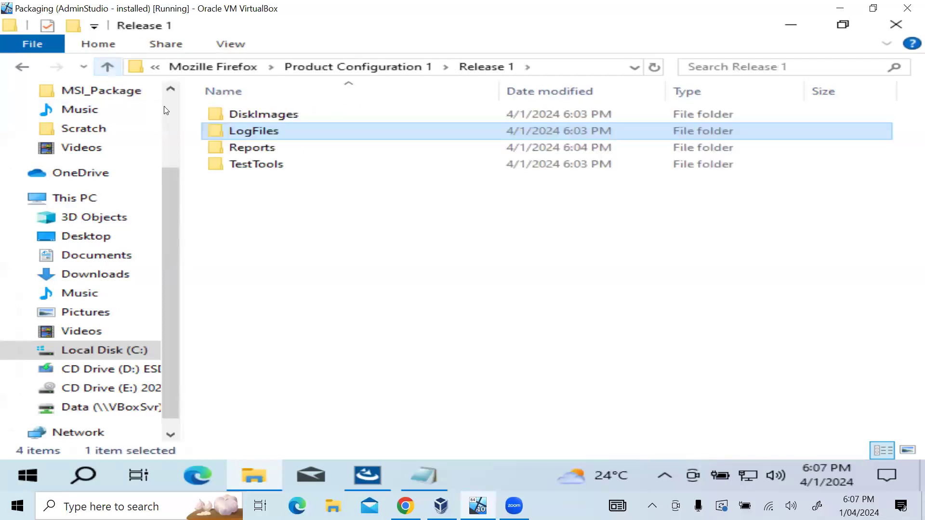
pyautogui.doubleClick(276, 127)
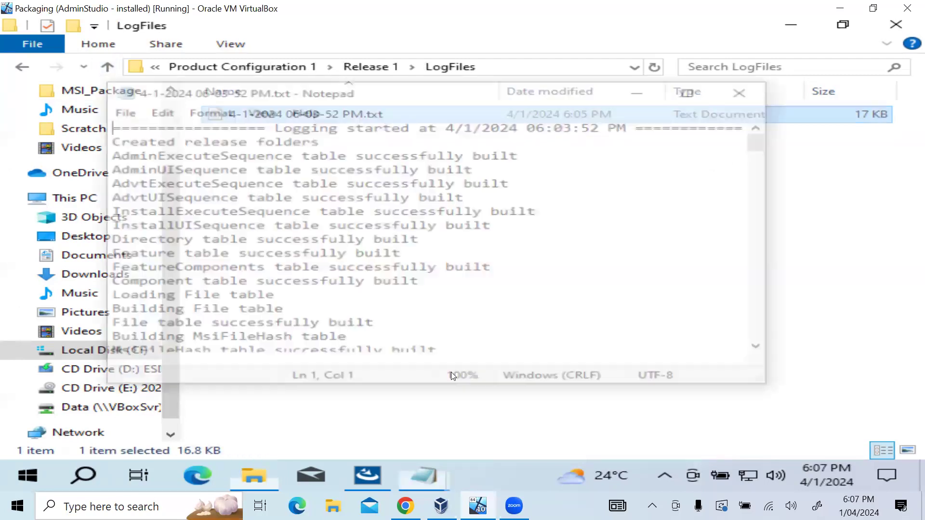
pyautogui.scroll(-4, 602, 319)
pyautogui.scroll(-7, 603, 318)
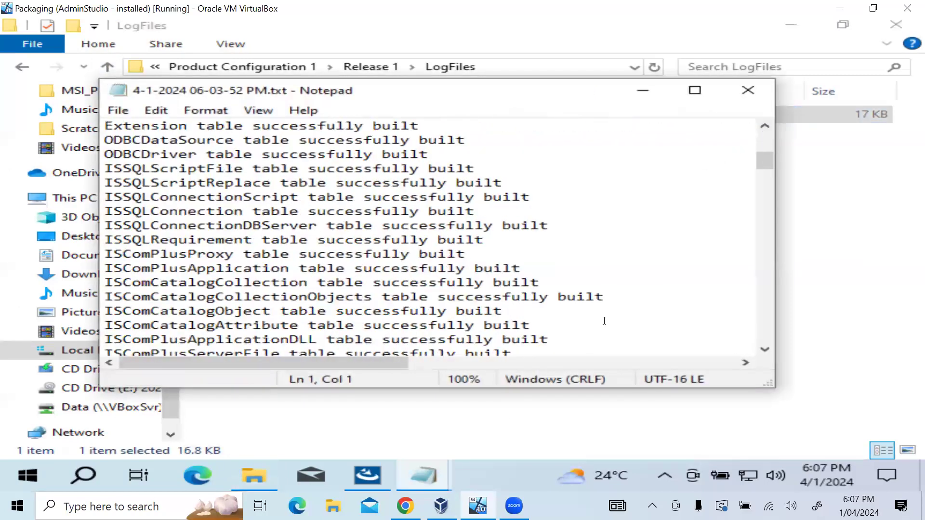
pyautogui.moveTo(762, 179); pyautogui.dragTo(795, 360)
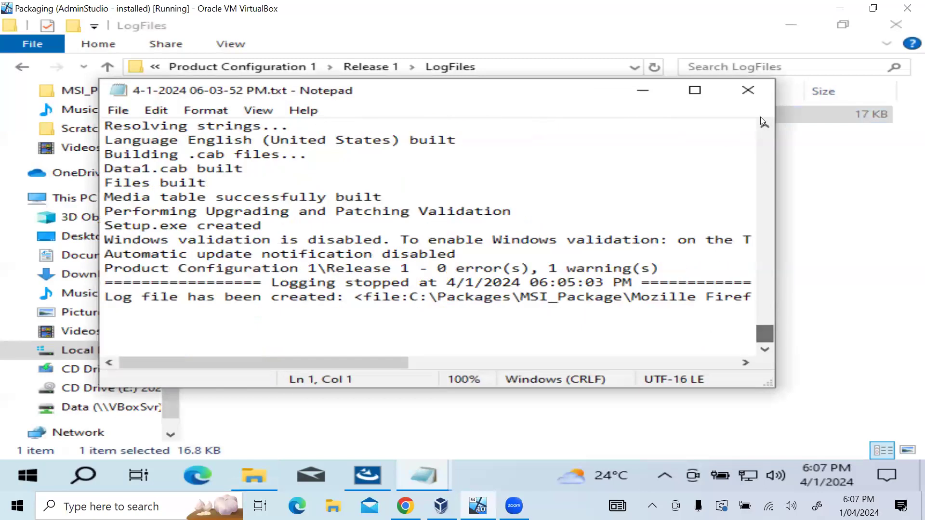
# - Maximize the log window and read the final lines across their full width, including the log file path
pyautogui.click(694, 90)
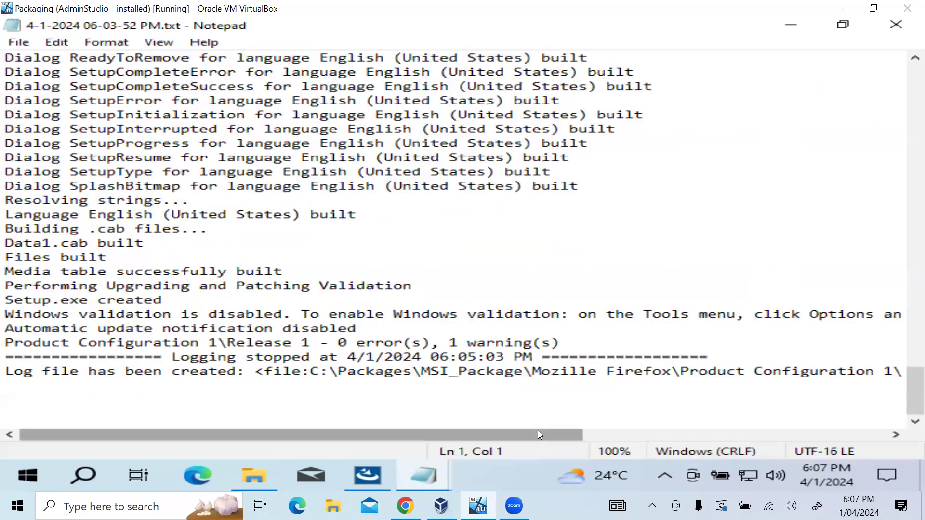
pyautogui.moveTo(537, 434); pyautogui.dragTo(753, 419)
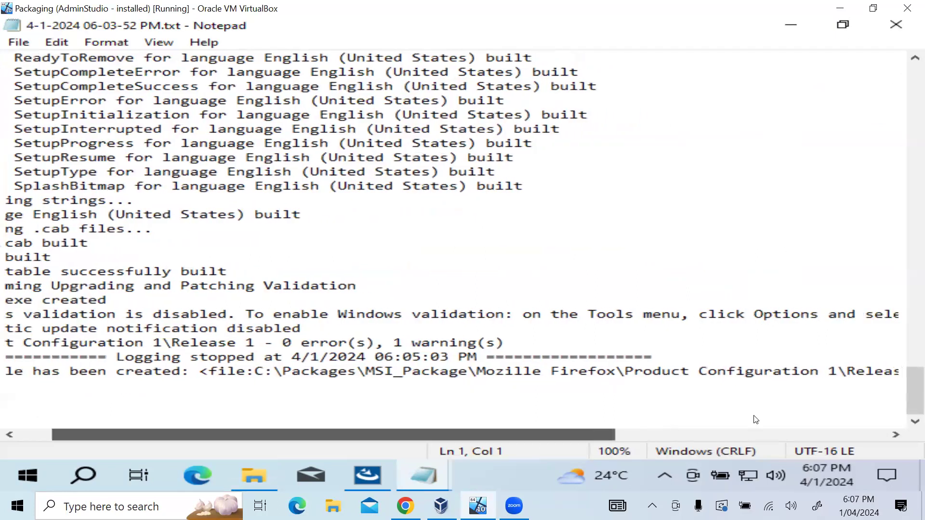
pyautogui.hscroll(5, 872, 404)
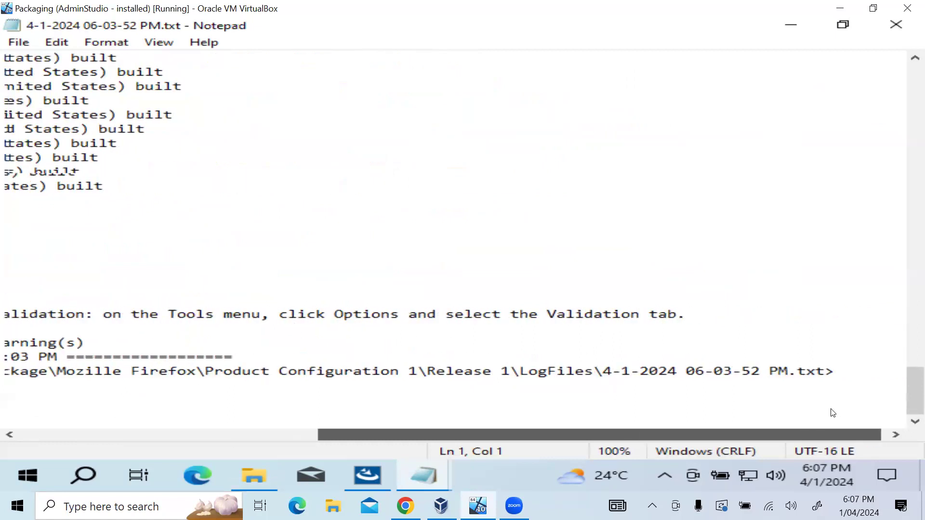
pyautogui.hscroll(-1, 821, 413)
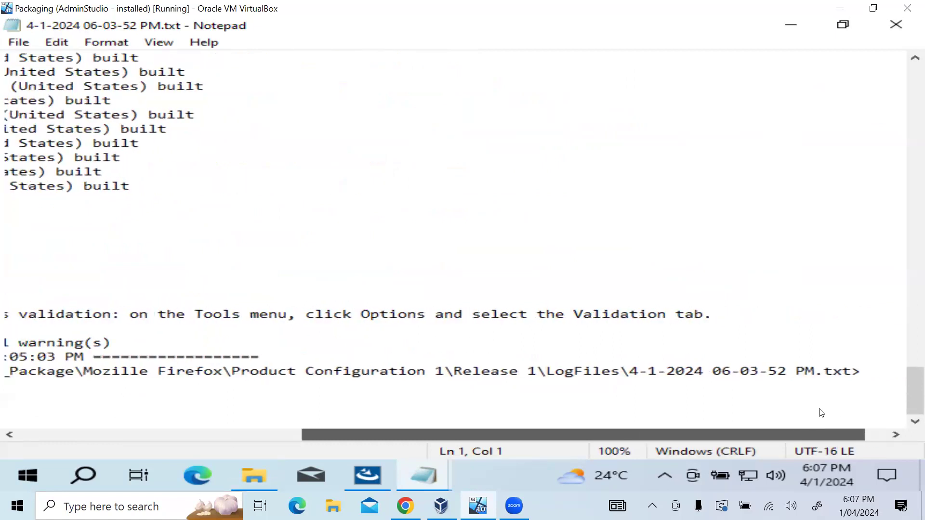
pyautogui.hscroll(-15, 535, 429)
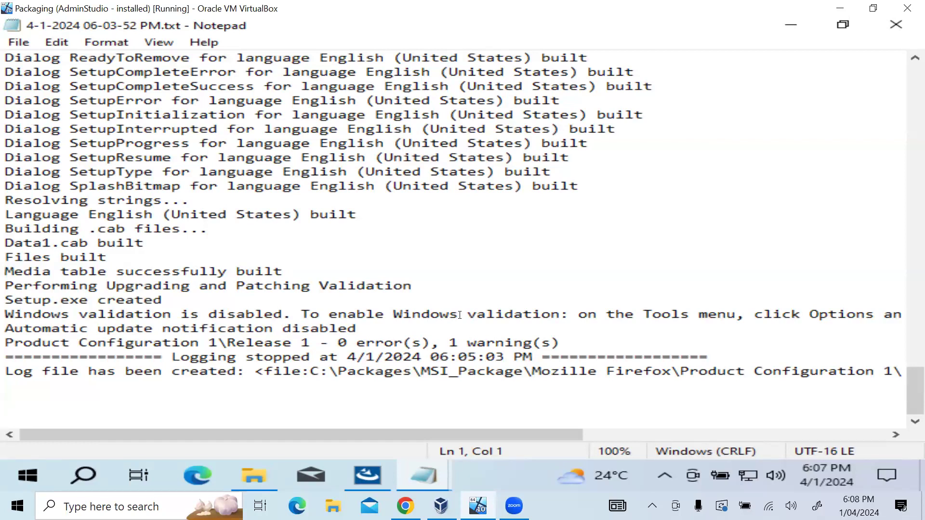
# - Highlight the "Setup.exe created" line and review the earlier dialog and table build entries, closing the log when done
pyautogui.moveTo(4, 299); pyautogui.dragTo(180, 301)
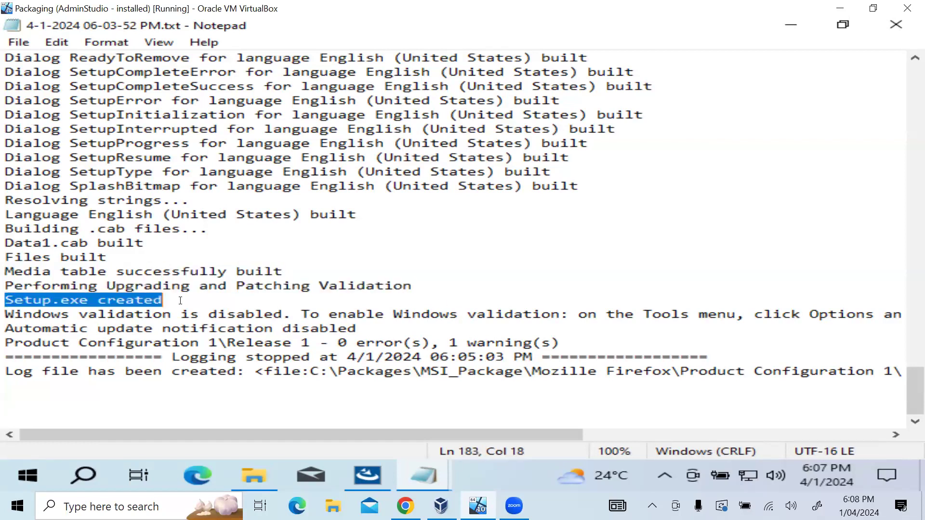
pyautogui.scroll(8, 510, 308)
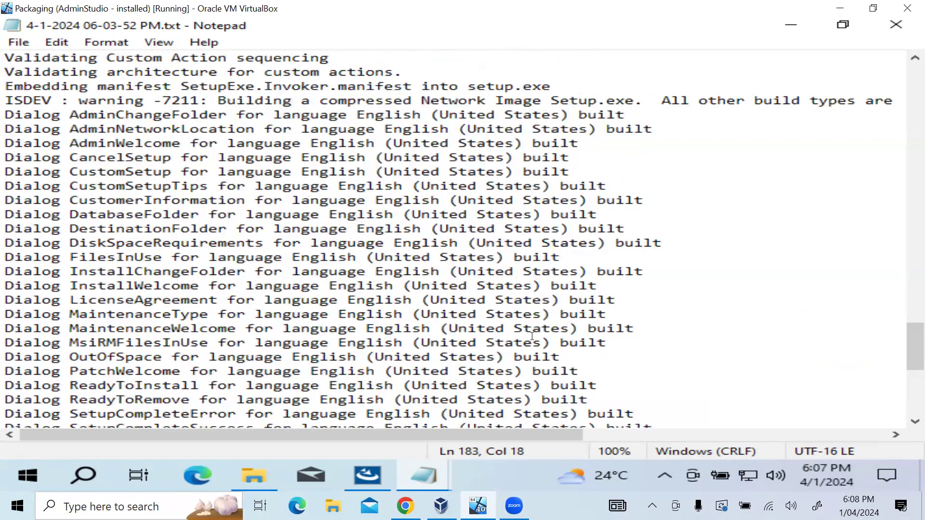
pyautogui.scroll(6, 532, 336)
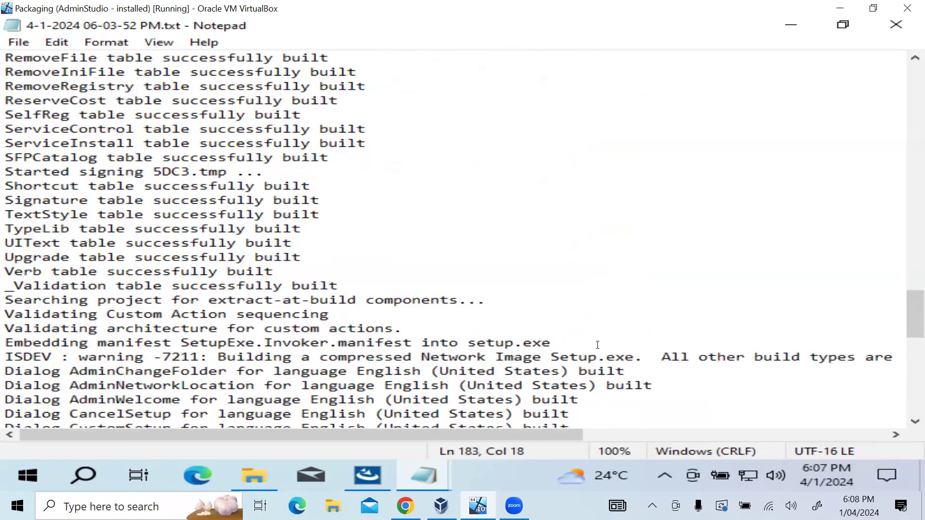
pyautogui.scroll(8, 599, 342)
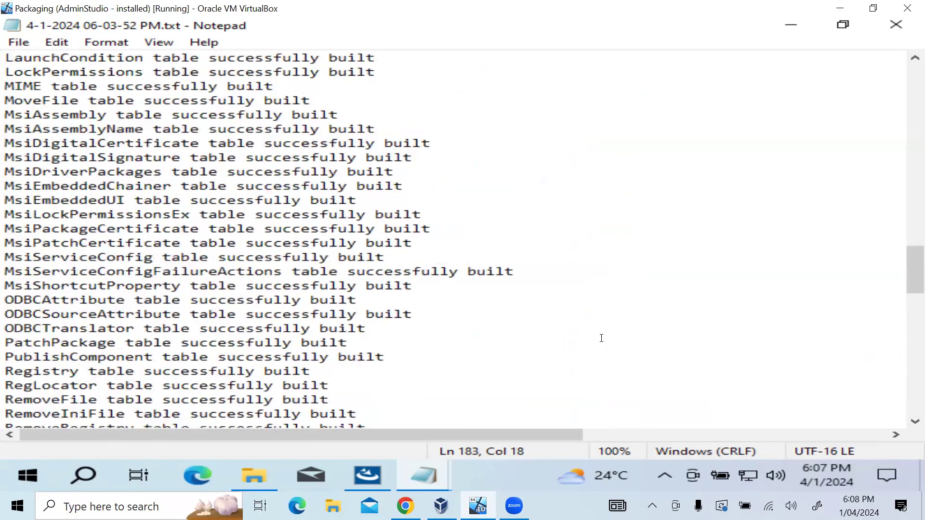
pyautogui.scroll(-18, 601, 338)
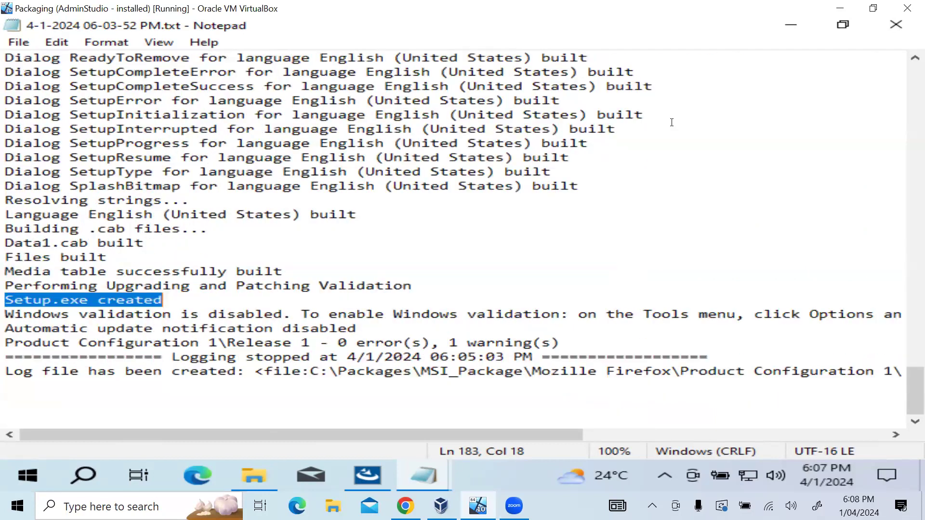
pyautogui.click(895, 24)
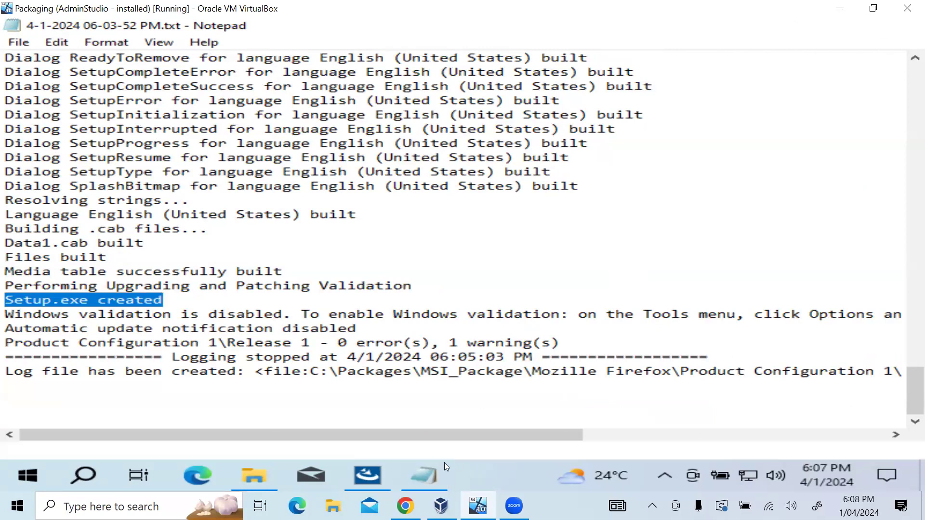
# - Switch to InstallShield and shrink the Build output pane to give the Property Manager more room
pyautogui.click(368, 476)
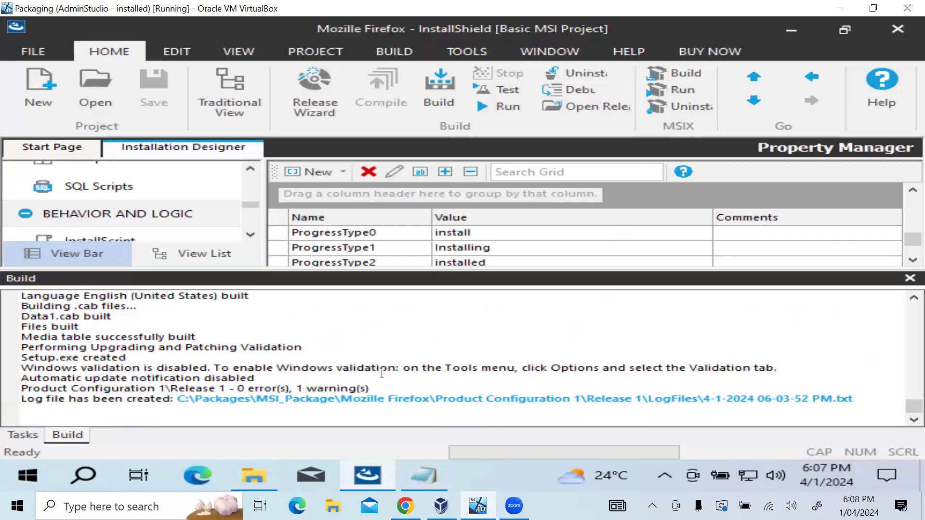
pyautogui.scroll(5, 382, 373)
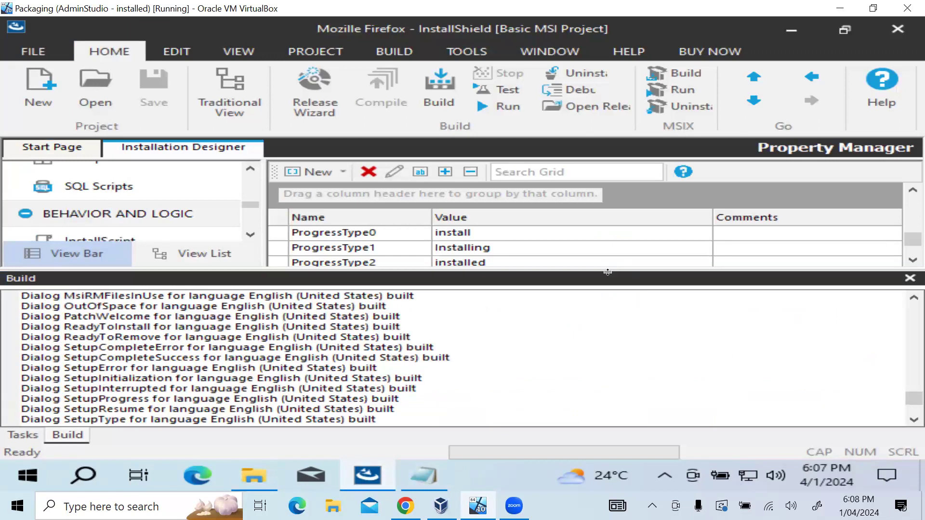
pyautogui.moveTo(601, 385); pyautogui.dragTo(601, 386)
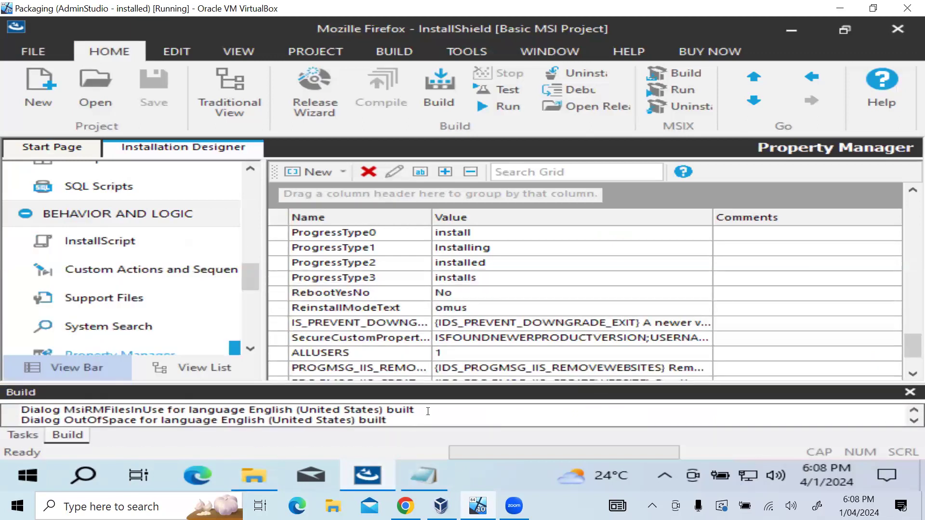
# - In the Release Wizard, specify new Product Configuration 2 and Release 1, keeping the default filtering and English (United States) as setup language
pyautogui.click(311, 86)
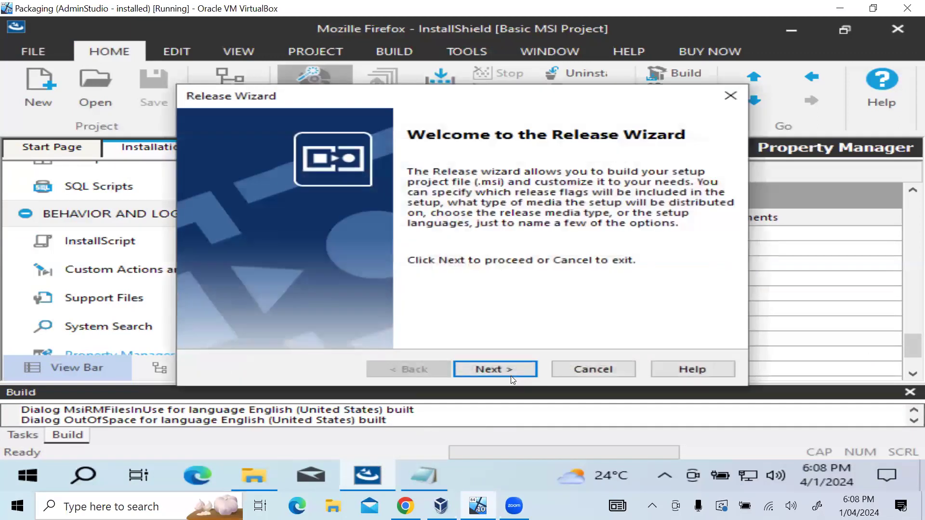
pyautogui.click(511, 373)
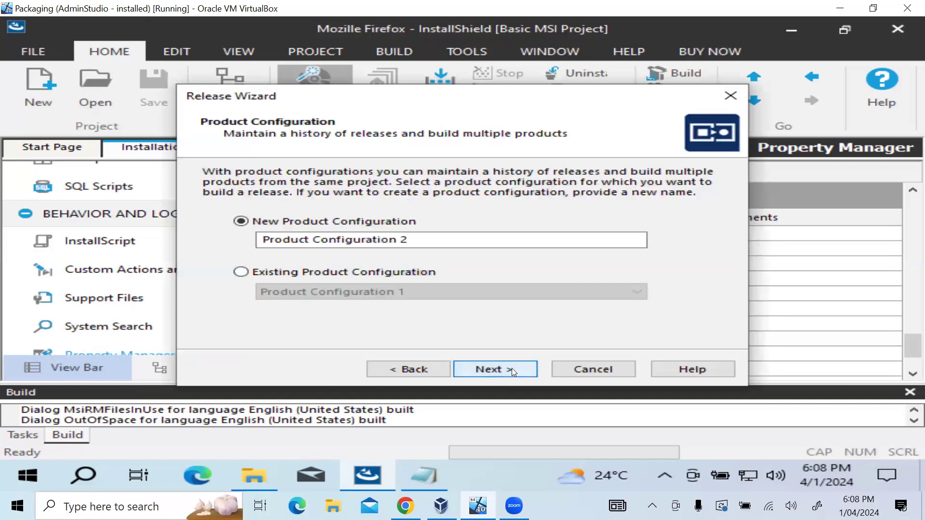
pyautogui.click(511, 368)
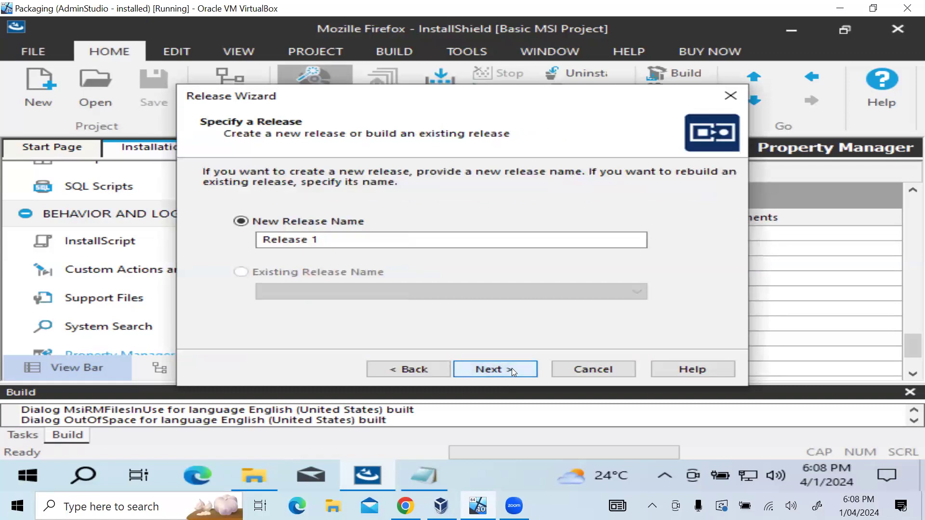
pyautogui.click(512, 368)
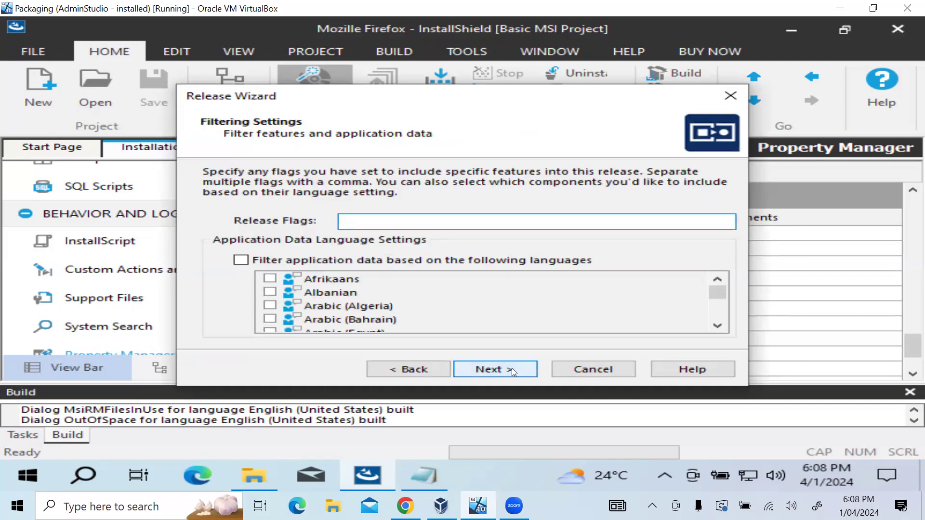
pyautogui.click(511, 368)
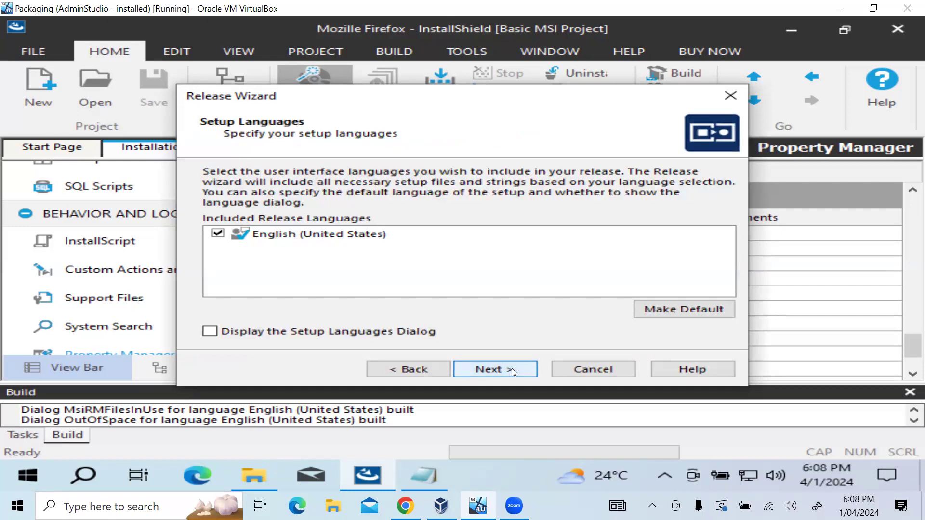
pyautogui.click(511, 367)
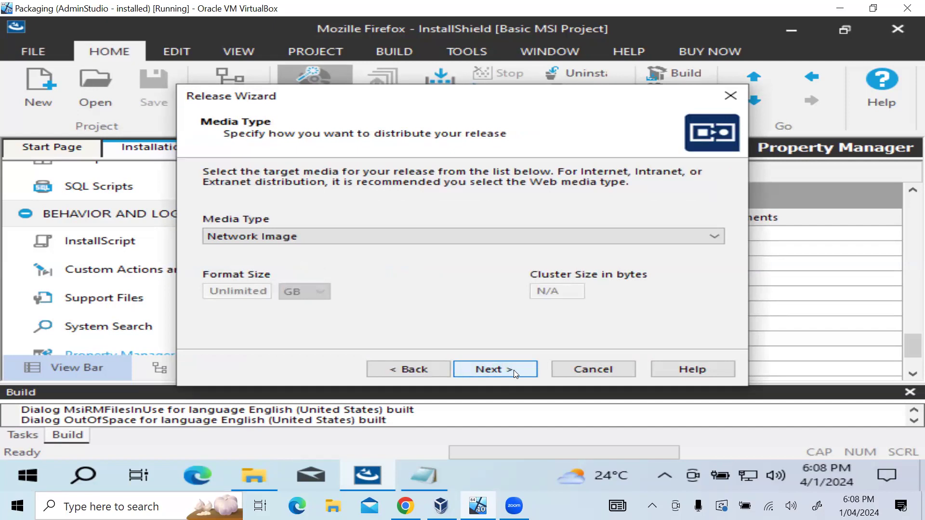
# - Review the available media types for the release and keep Network Image
pyautogui.click(442, 231)
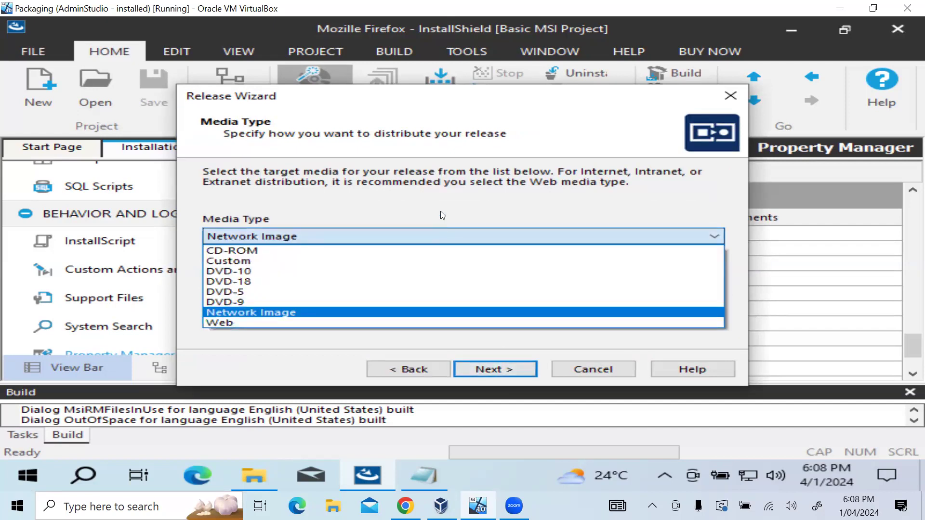
pyautogui.click(448, 314)
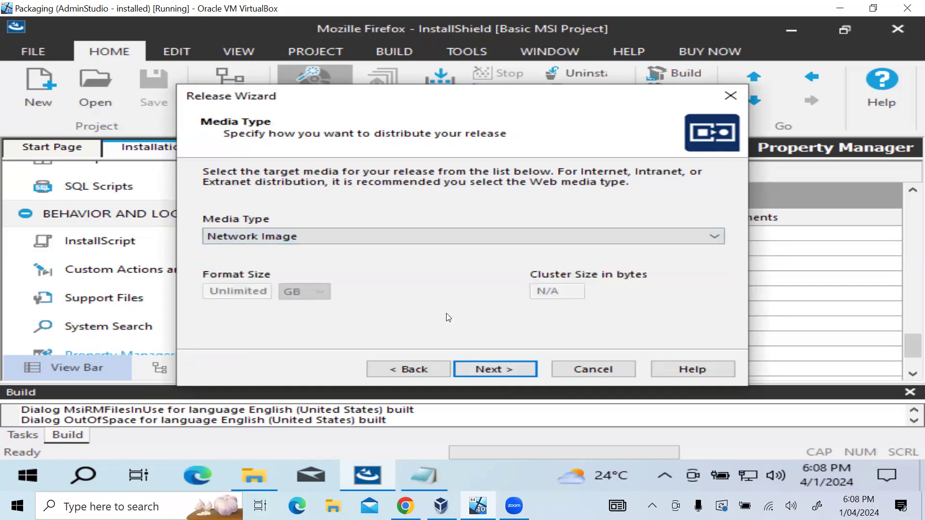
pyautogui.click(500, 370)
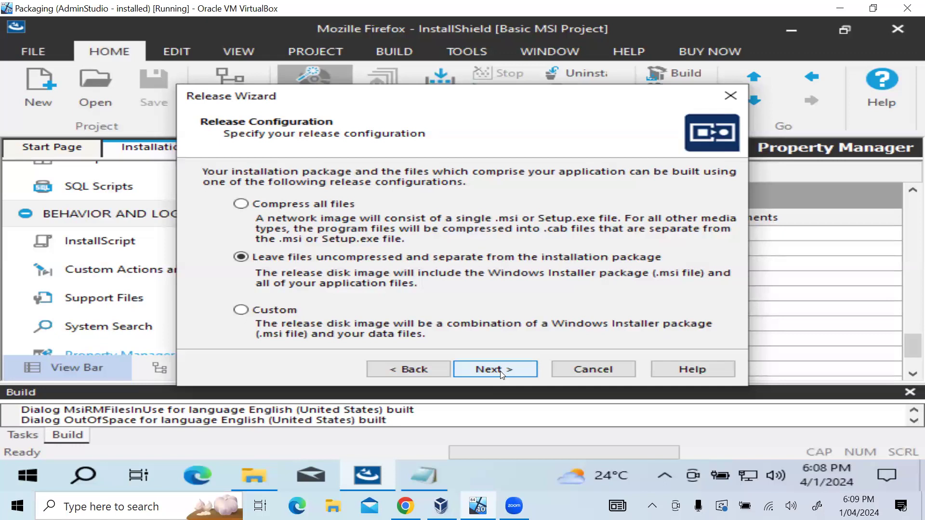
# - Choose the Custom release configuration and compress MozilleFirefoxNewFeature with one .cab per component
pyautogui.click(240, 204)
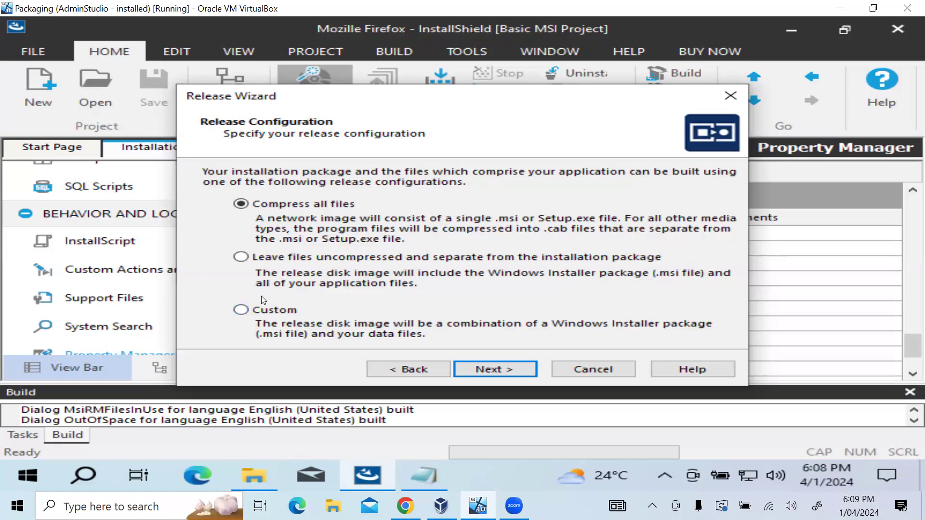
pyautogui.click(244, 312)
pyautogui.click(509, 369)
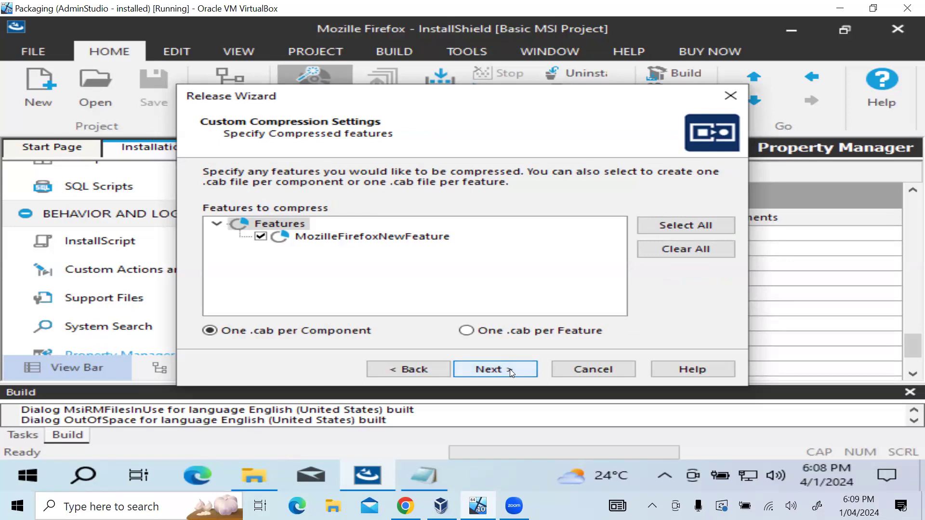
pyautogui.click(510, 370)
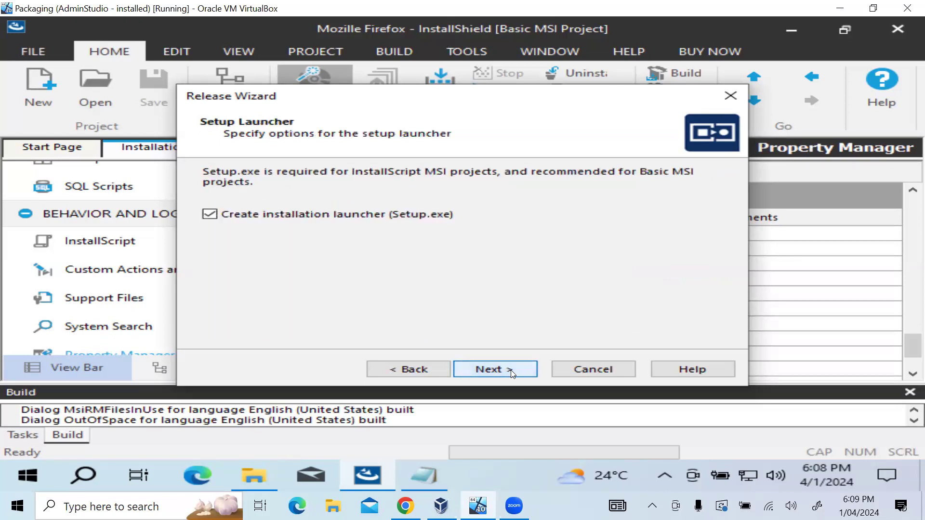
# - Turn off creation of the Setup.exe installation launcher and proceed to the summary with the default signature and advanced settings
pyautogui.click(207, 217)
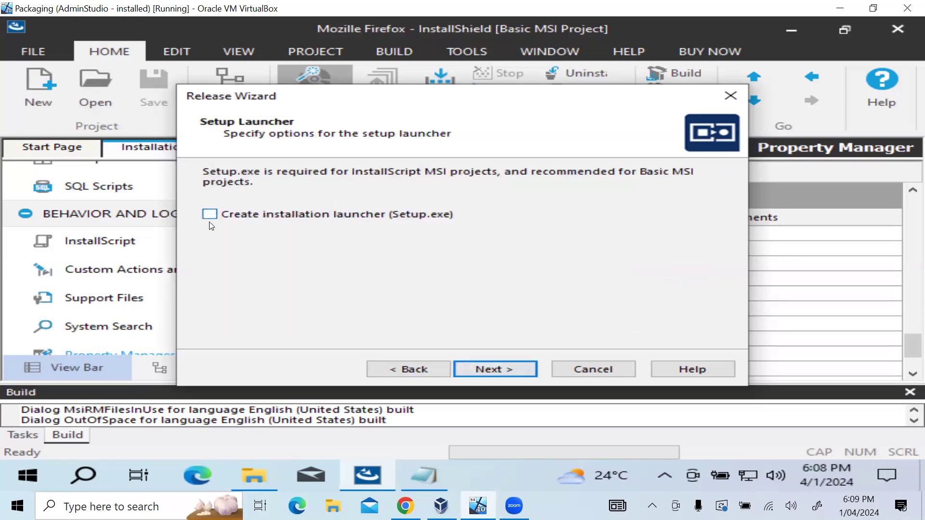
pyautogui.click(495, 369)
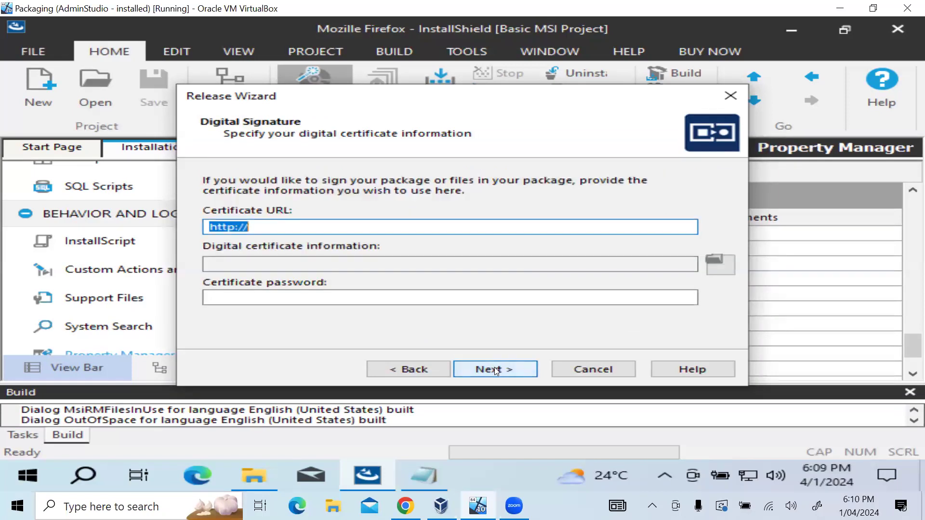
pyautogui.click(495, 369)
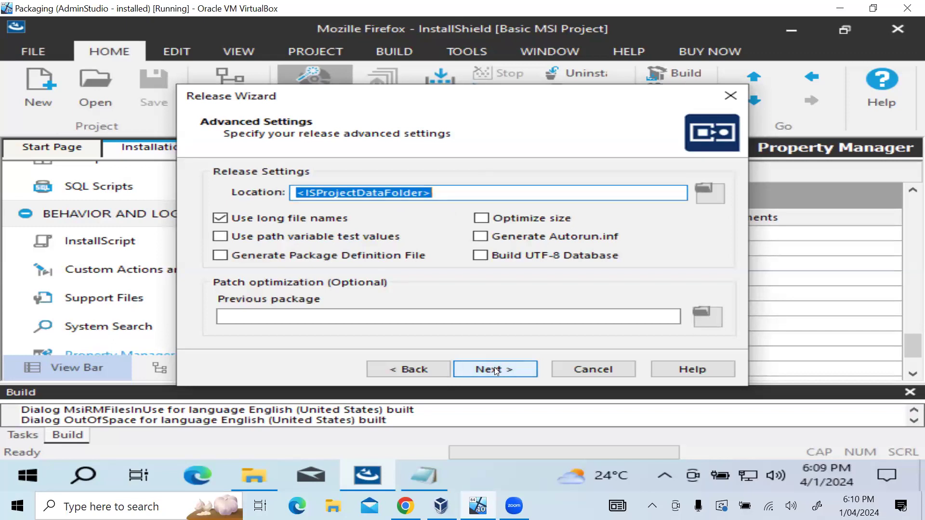
pyautogui.click(495, 369)
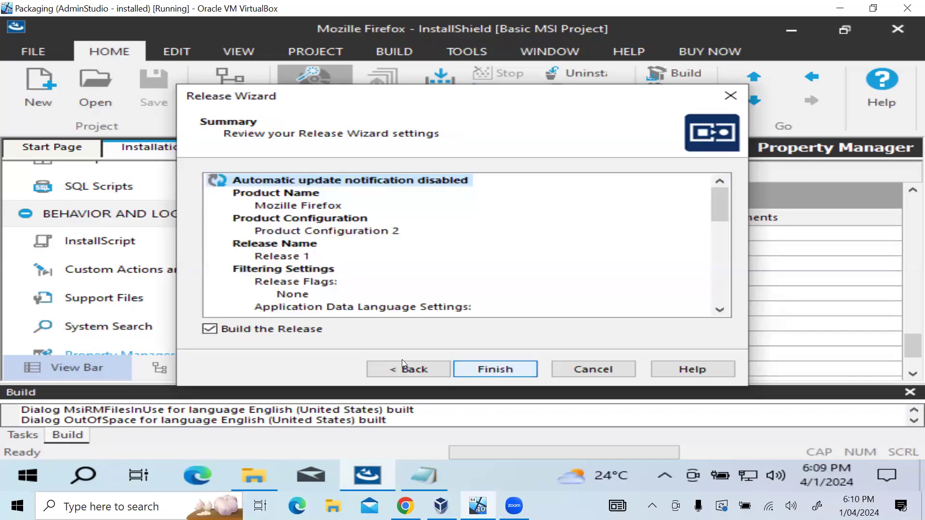
# - Finish the wizard to build Product Configuration 2, and open its Release 1\DiskImages\DISK1 output folder in File Explorer
pyautogui.click(492, 369)
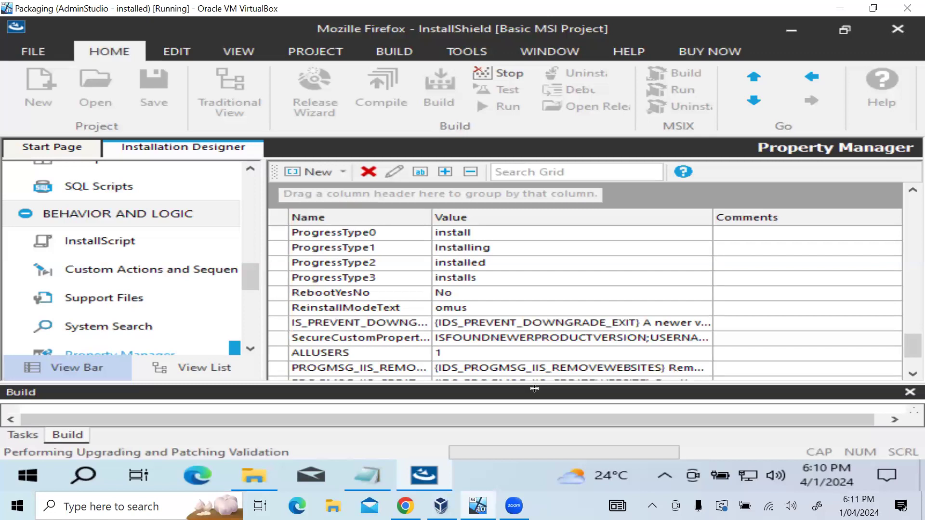
pyautogui.click(260, 481)
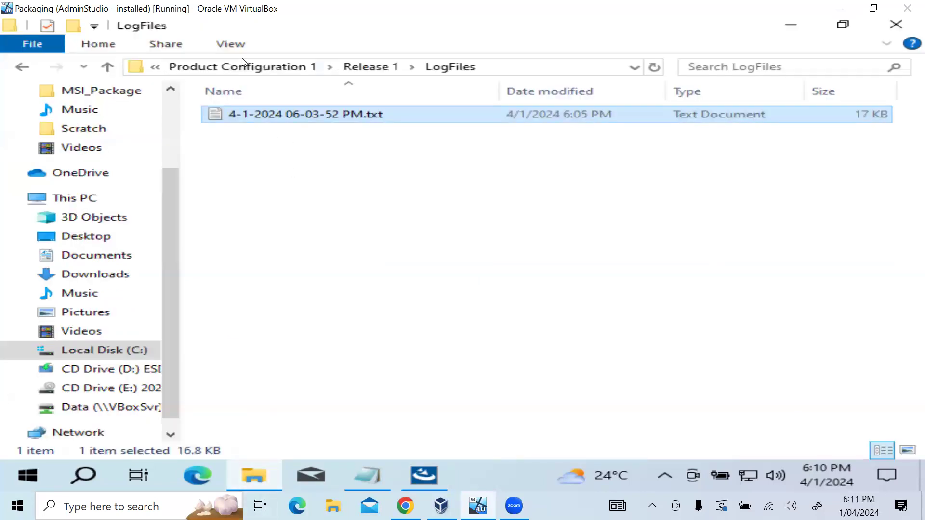
pyautogui.click(155, 68)
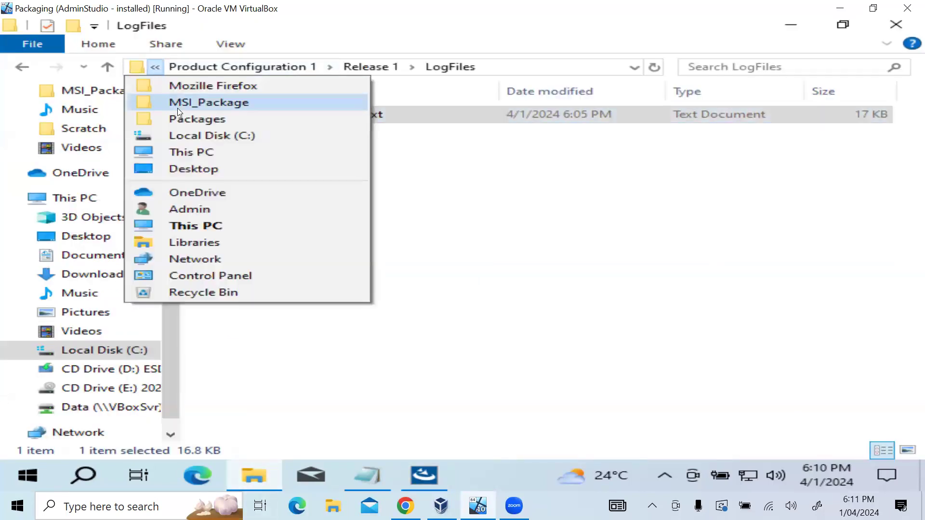
pyautogui.click(425, 191)
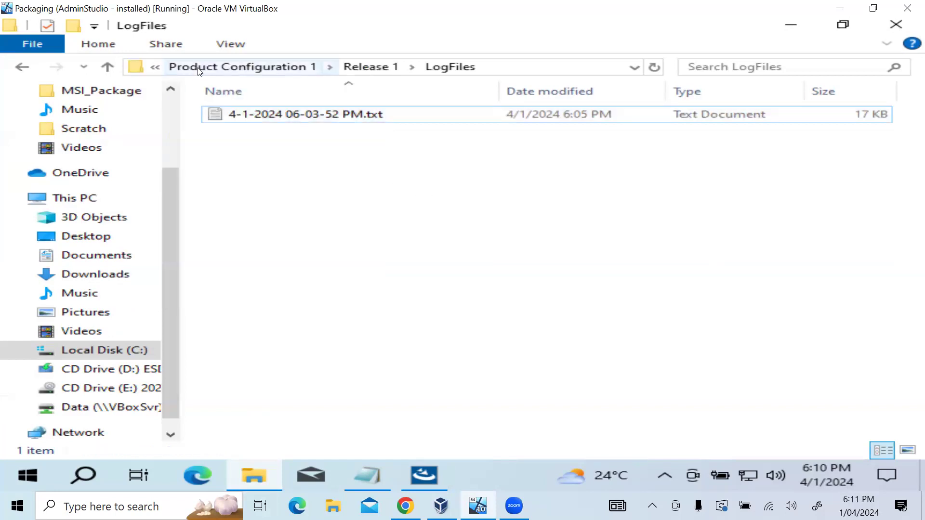
pyautogui.click(269, 67)
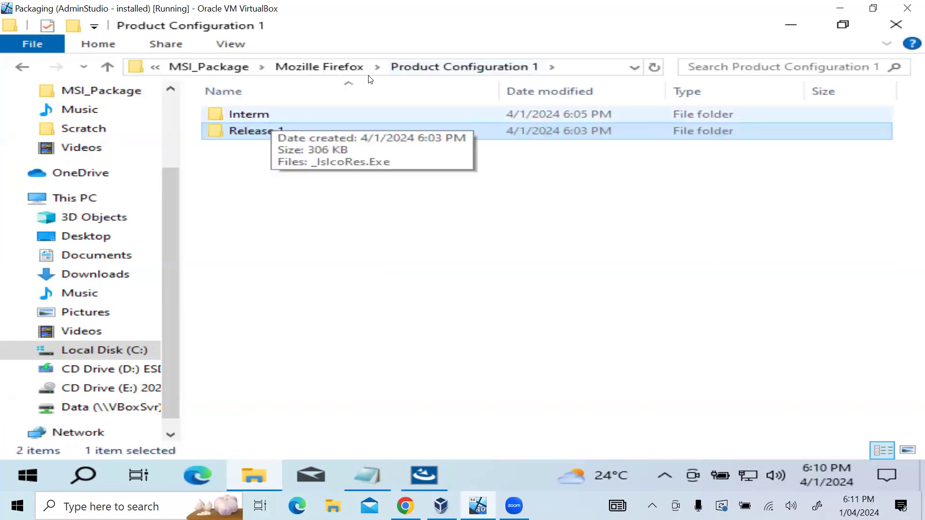
pyautogui.click(322, 67)
pyautogui.doubleClick(330, 131)
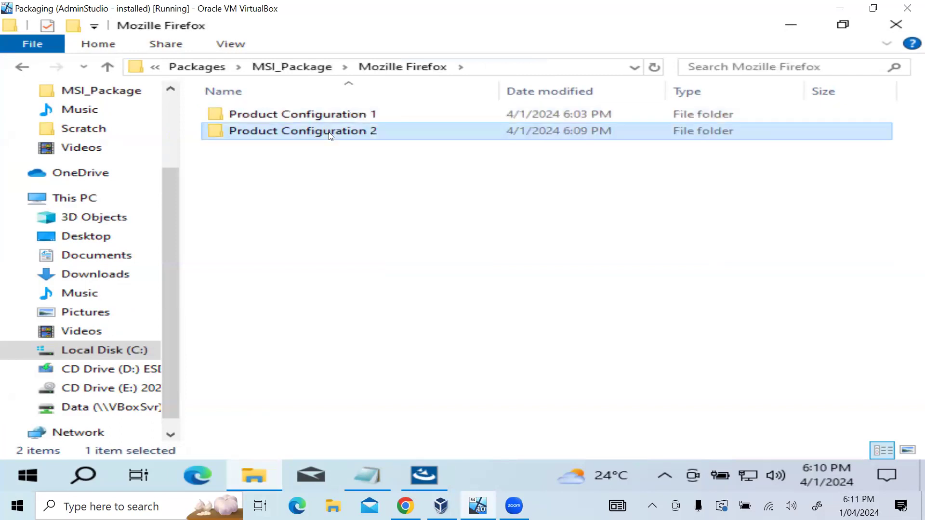
pyautogui.doubleClick(330, 134)
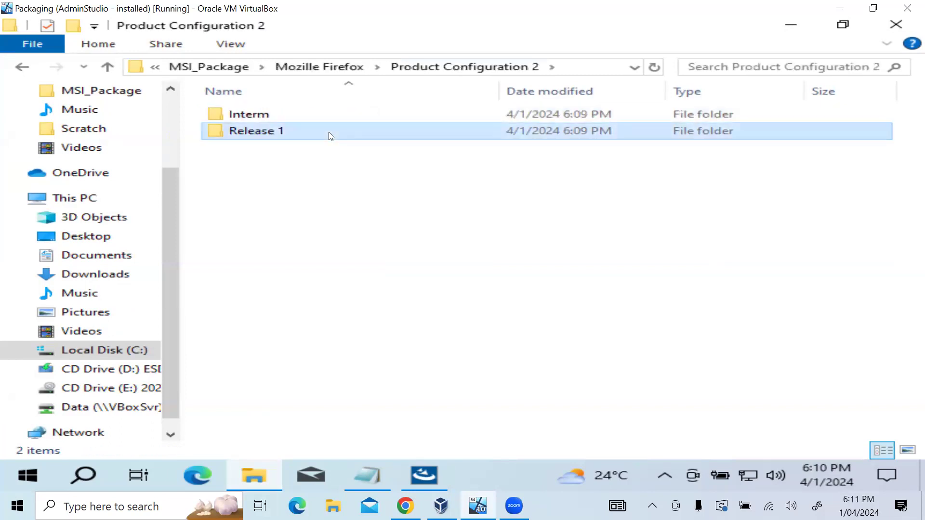
pyautogui.doubleClick(330, 122)
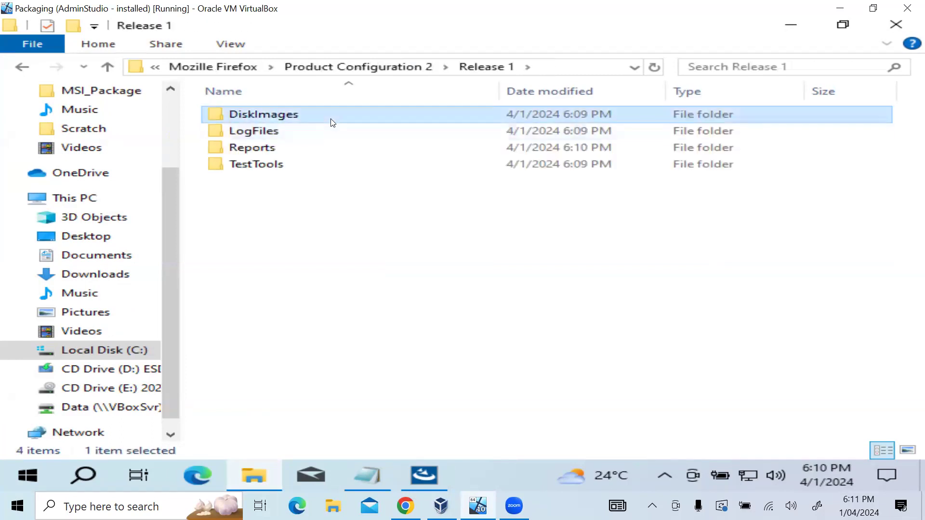
pyautogui.doubleClick(331, 122)
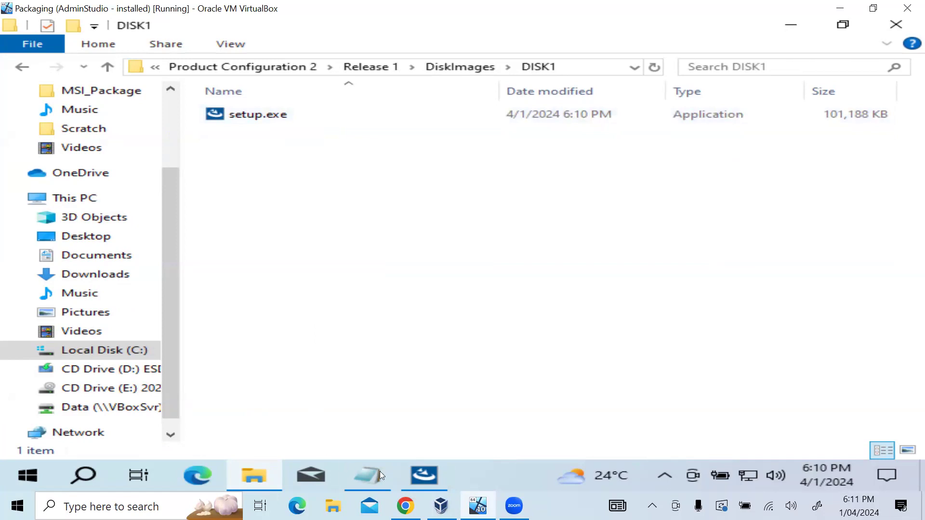
# - Return to InstallShield, enlarge the output pane, and examine the build's task warnings and log messages
pyautogui.click(425, 475)
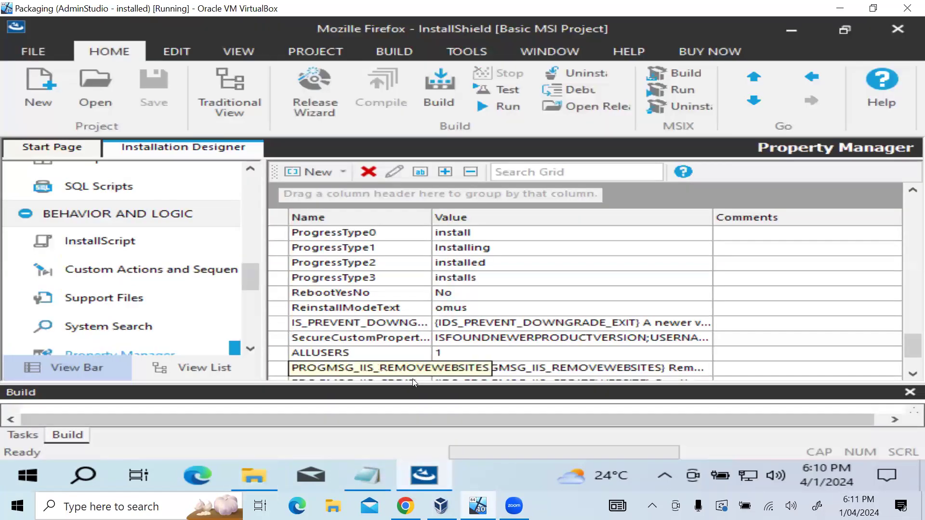
pyautogui.moveTo(416, 387); pyautogui.dragTo(416, 309)
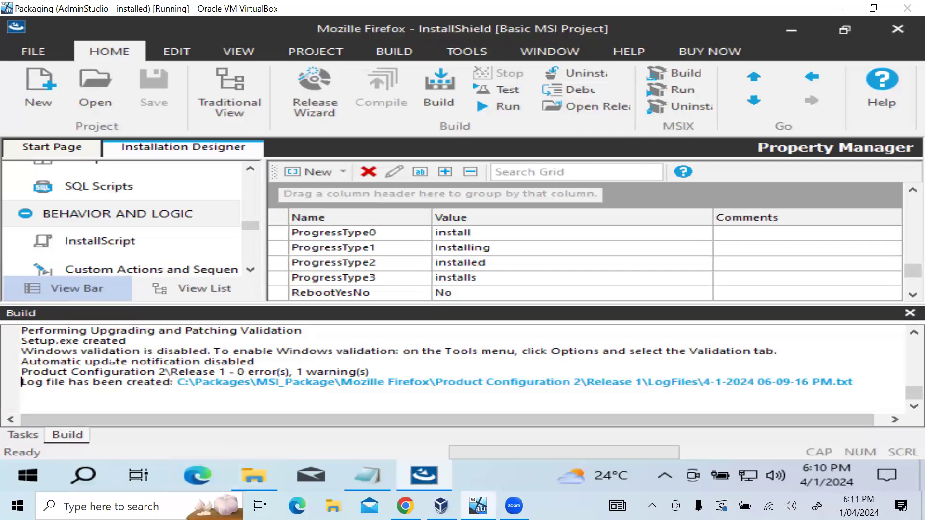
pyautogui.click(21, 436)
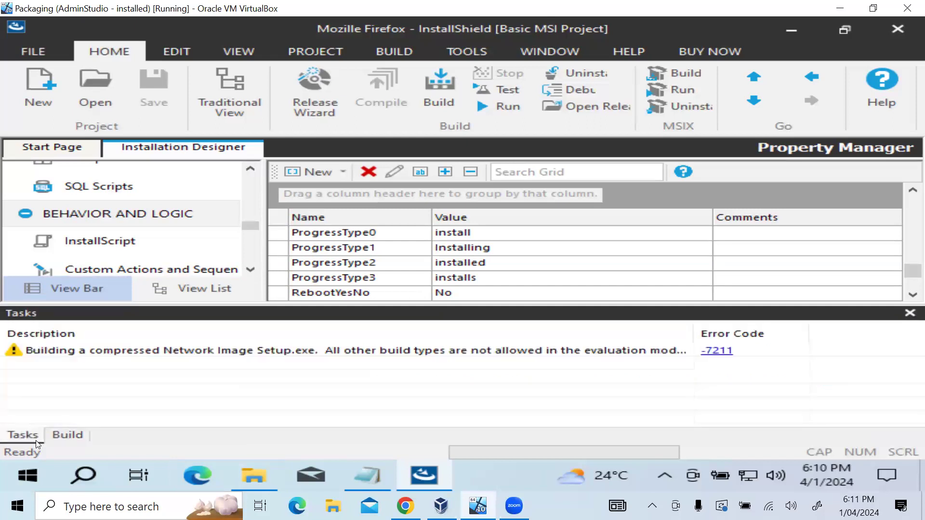
pyautogui.click(67, 435)
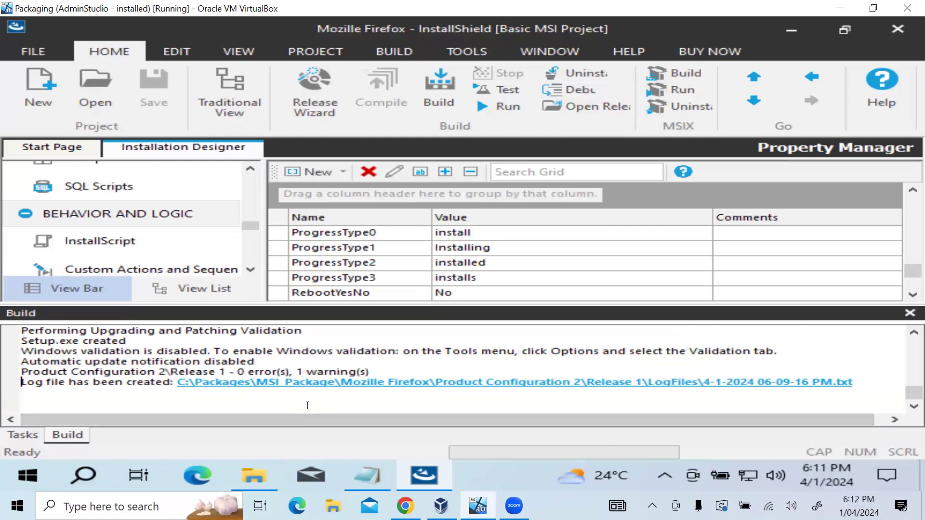
# - Switch to File Explorer and look through the Scratch folder on Local Disk (C:)
pyautogui.click(255, 482)
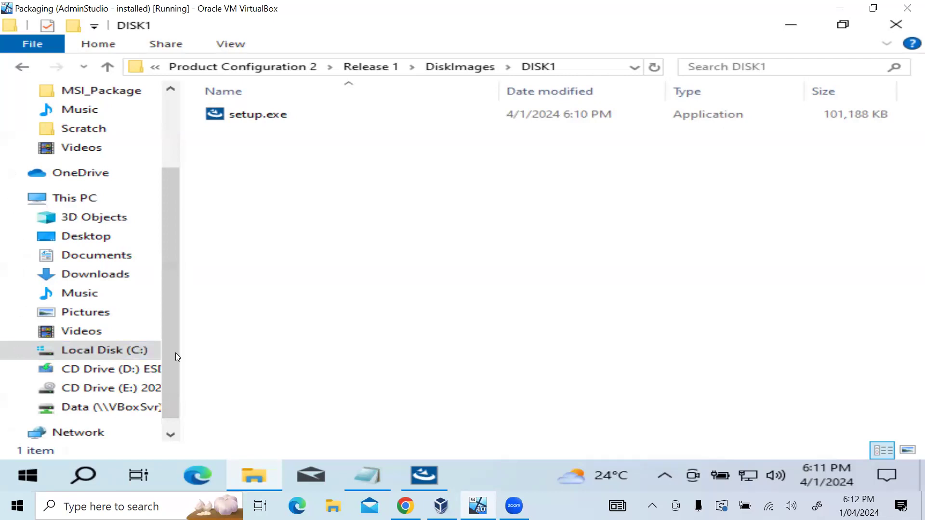
pyautogui.click(122, 358)
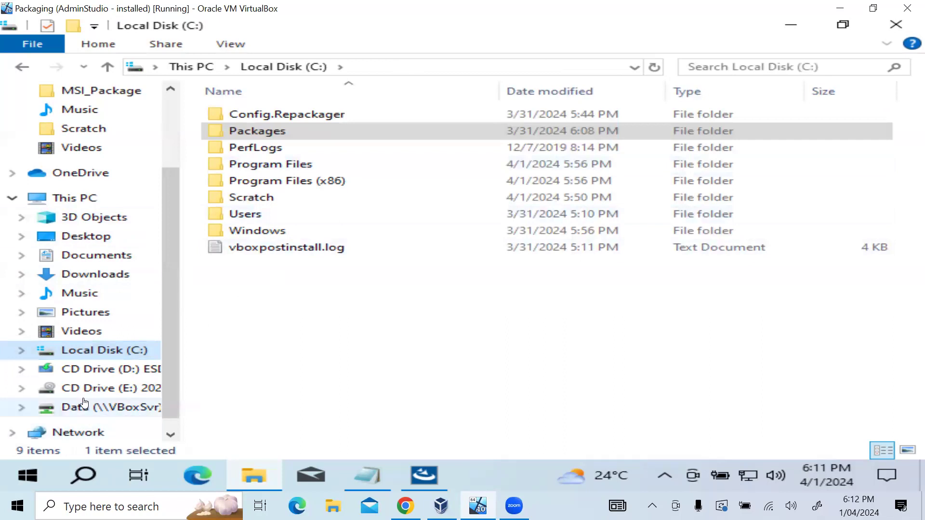
pyautogui.click(326, 197)
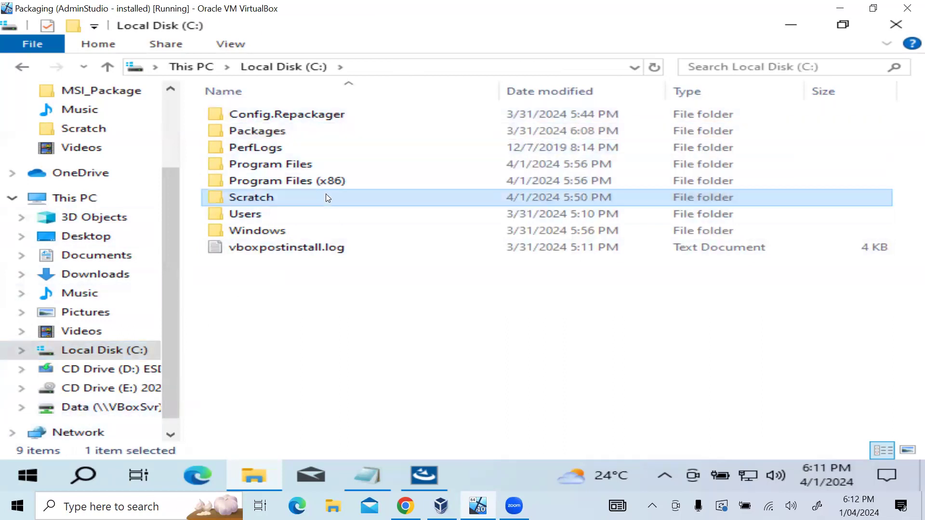
pyautogui.doubleClick(327, 197)
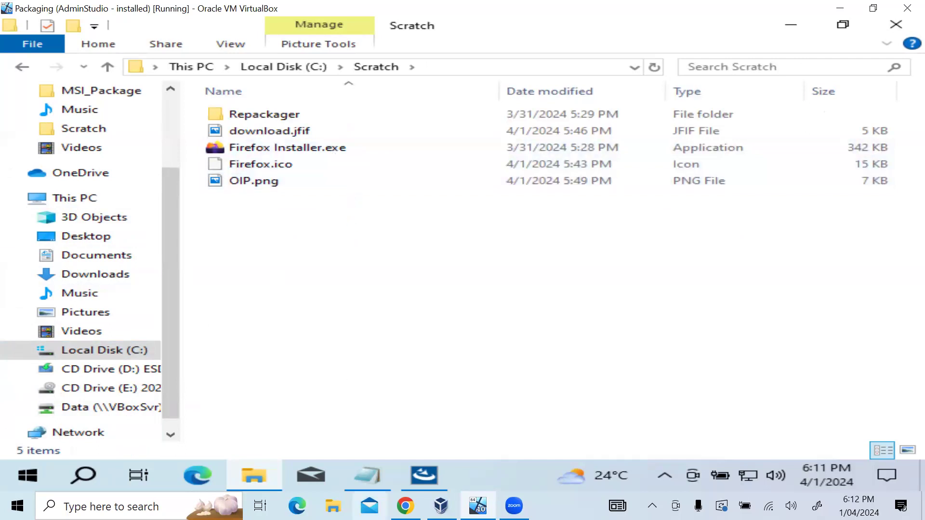
# - In InstallShield's Release Wizard, set up Product Configuration 3, Release 1, keeping the default filtering, setup language and Network Image media type
pyautogui.moveTo(426, 477)
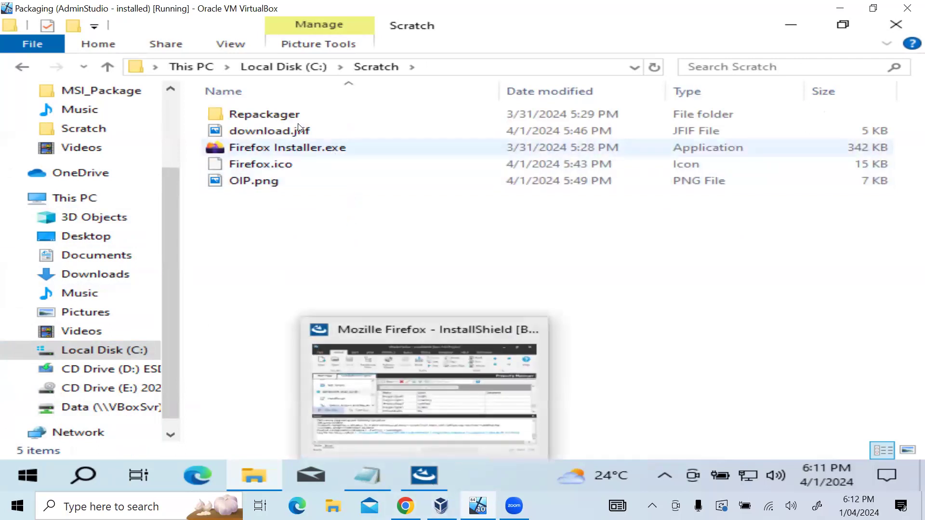
pyautogui.click(427, 486)
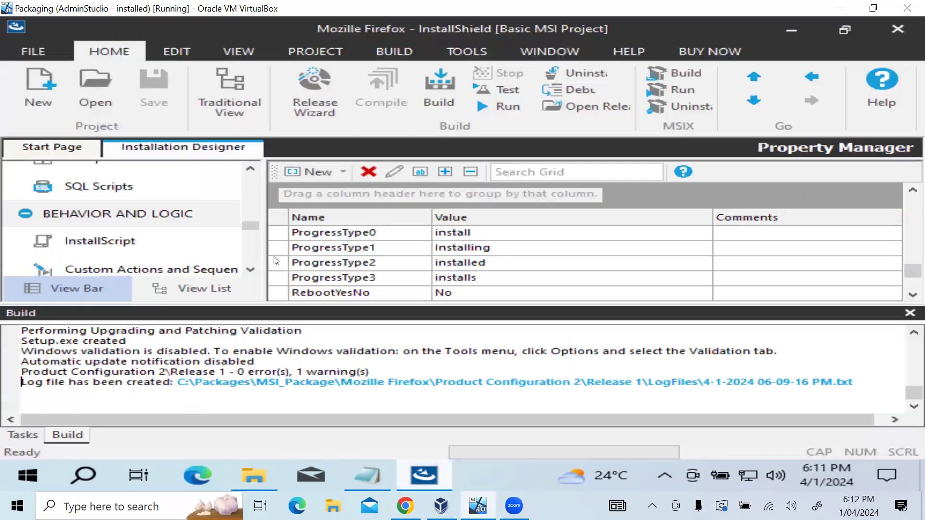
pyautogui.click(314, 80)
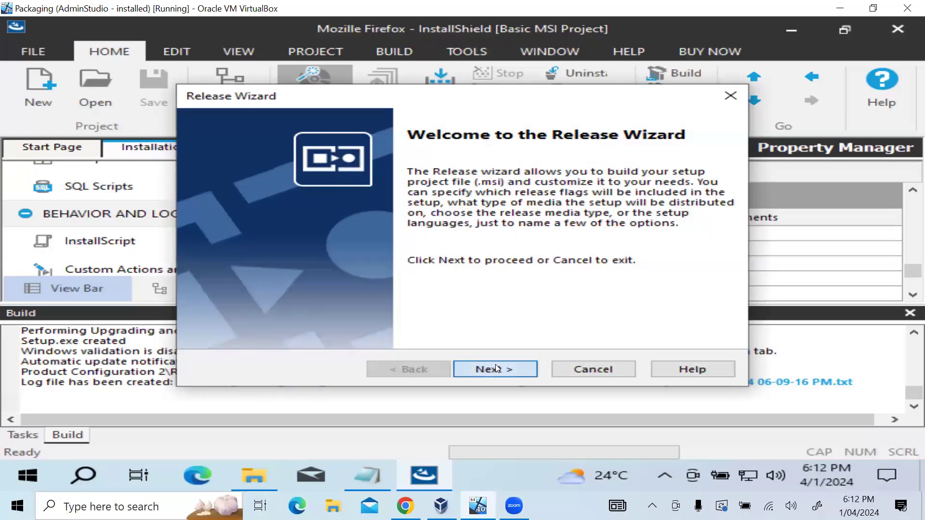
pyautogui.click(496, 368)
pyautogui.click(496, 369)
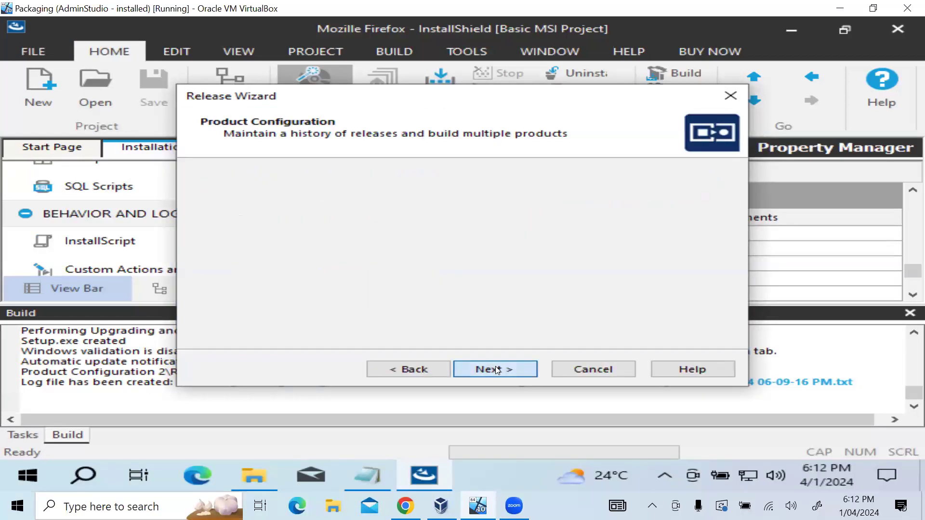
pyautogui.click(497, 370)
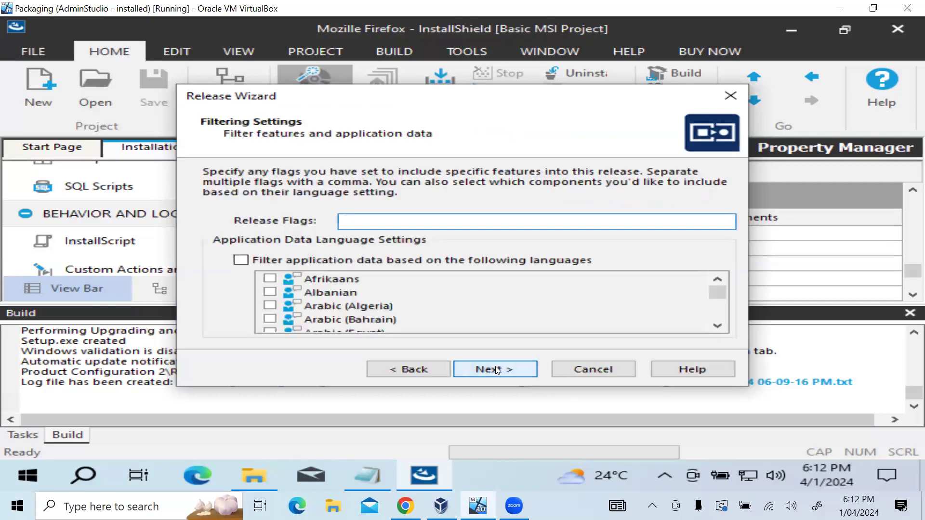
pyautogui.click(496, 370)
pyautogui.click(496, 370)
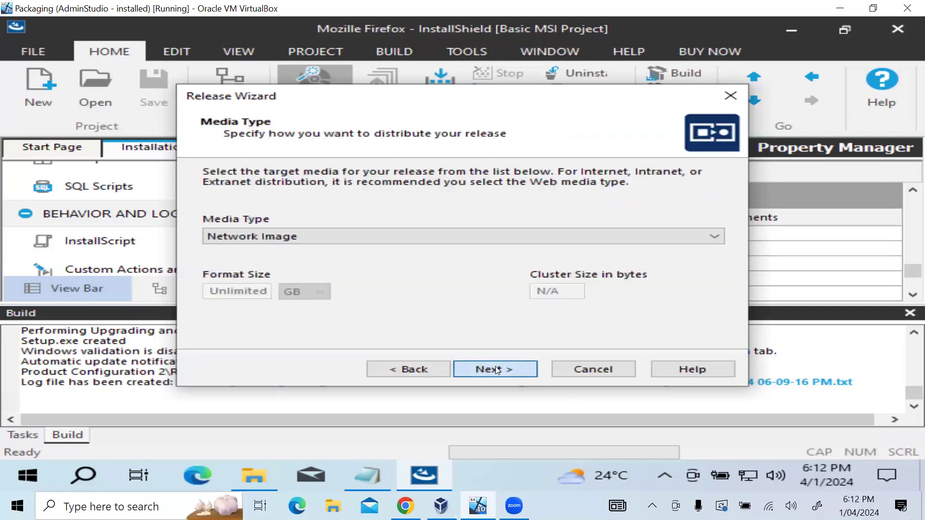
pyautogui.click(496, 370)
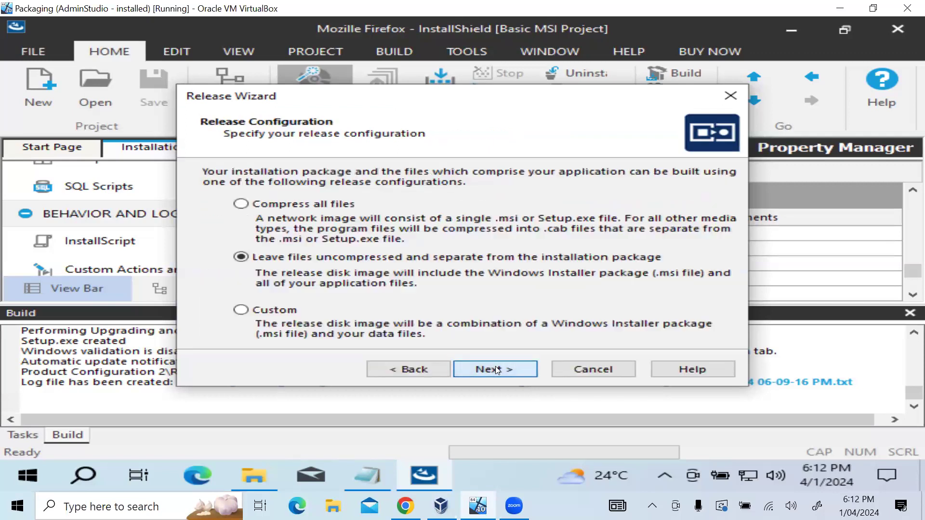
# - Choose the Compress all files release configuration and turn off creation of the Setup.exe installation launcher
pyautogui.click(300, 207)
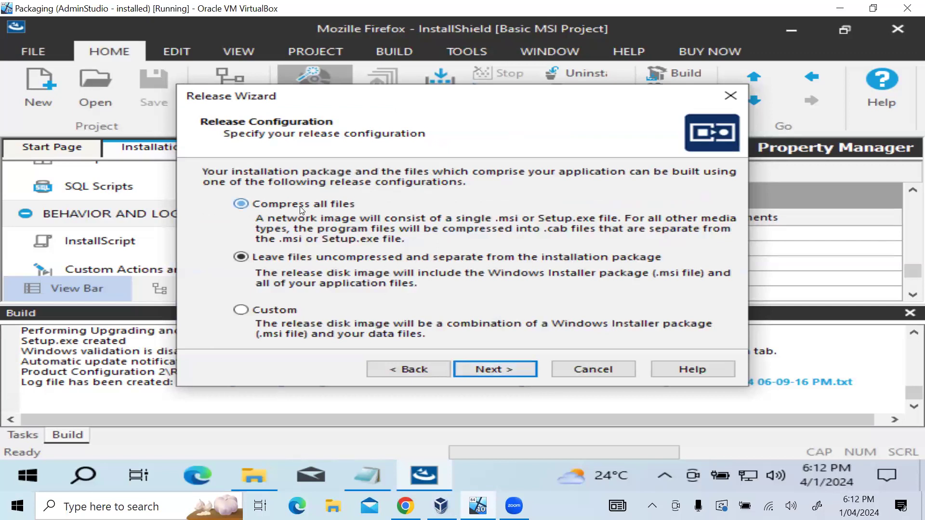
pyautogui.click(494, 370)
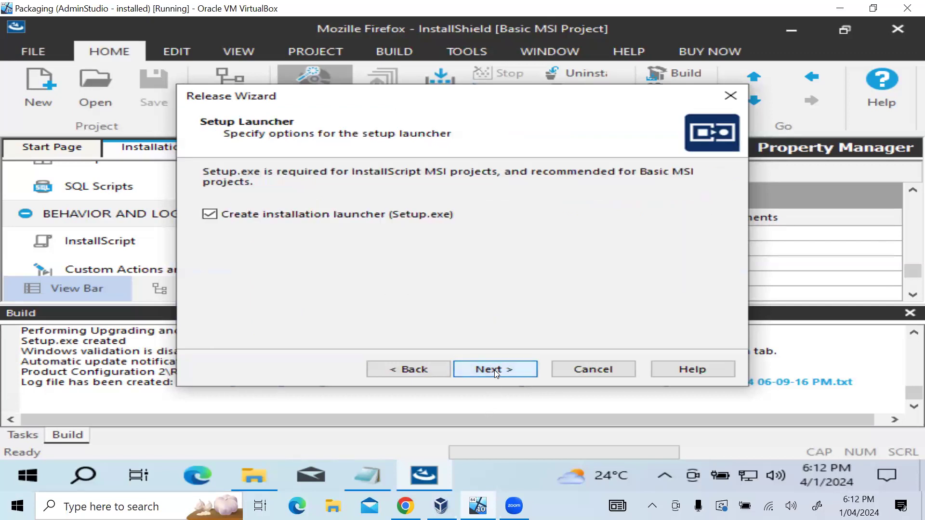
pyautogui.click(209, 215)
pyautogui.click(519, 368)
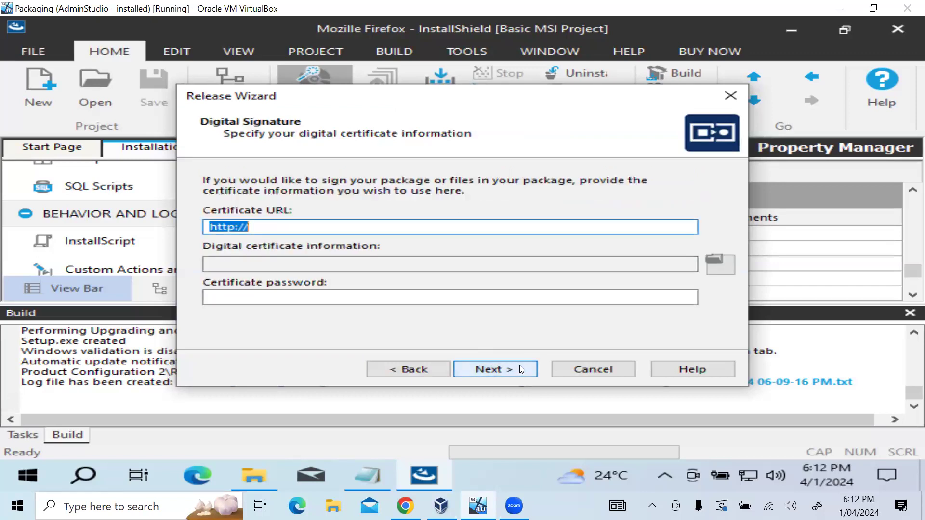
# - Accept the default digital signature and advanced settings, and build the Product Configuration 3 release
pyautogui.click(519, 367)
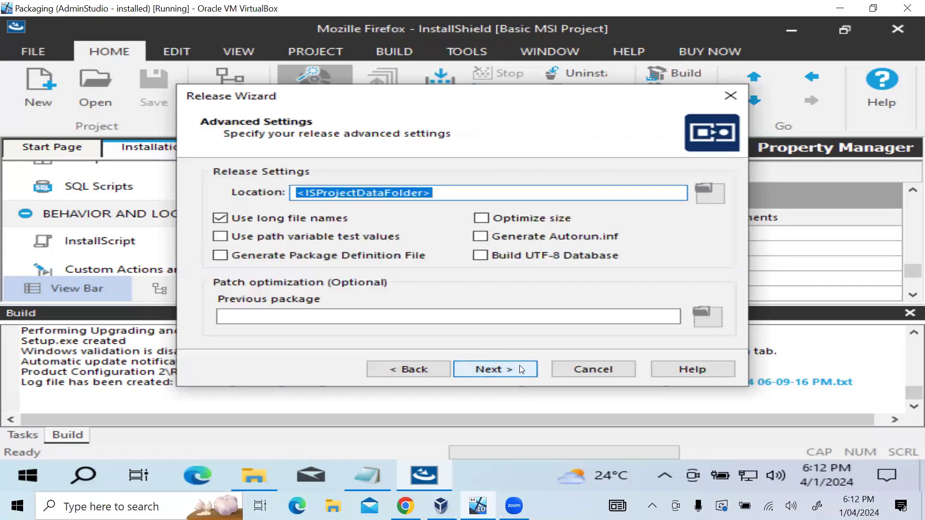
pyautogui.click(520, 368)
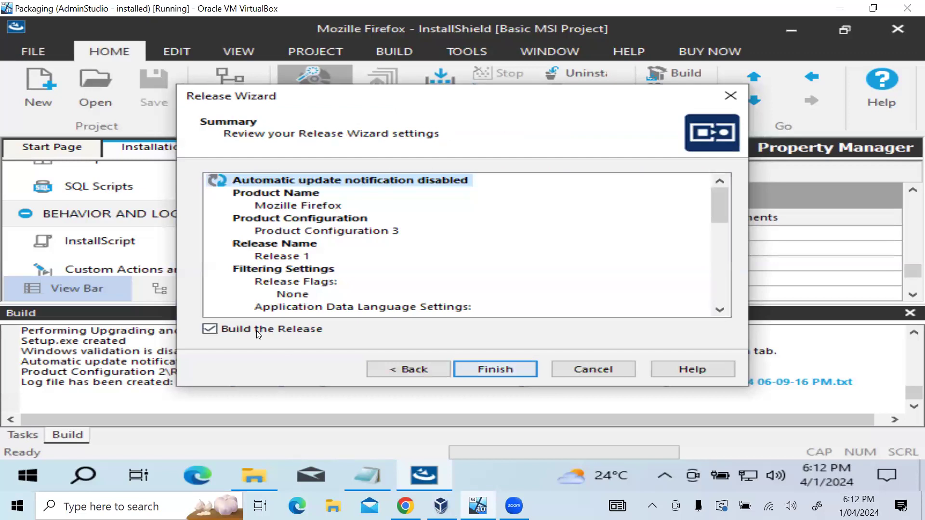
pyautogui.click(483, 369)
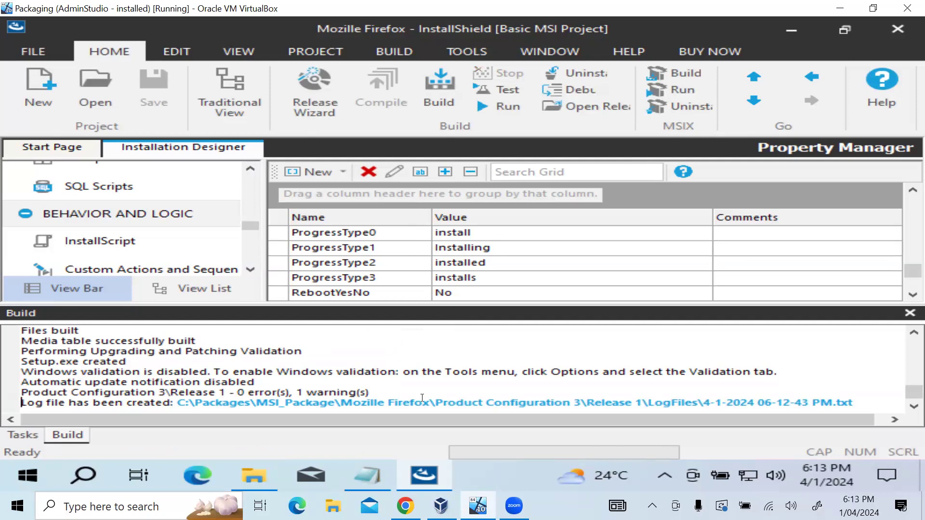
pyautogui.click(34, 481)
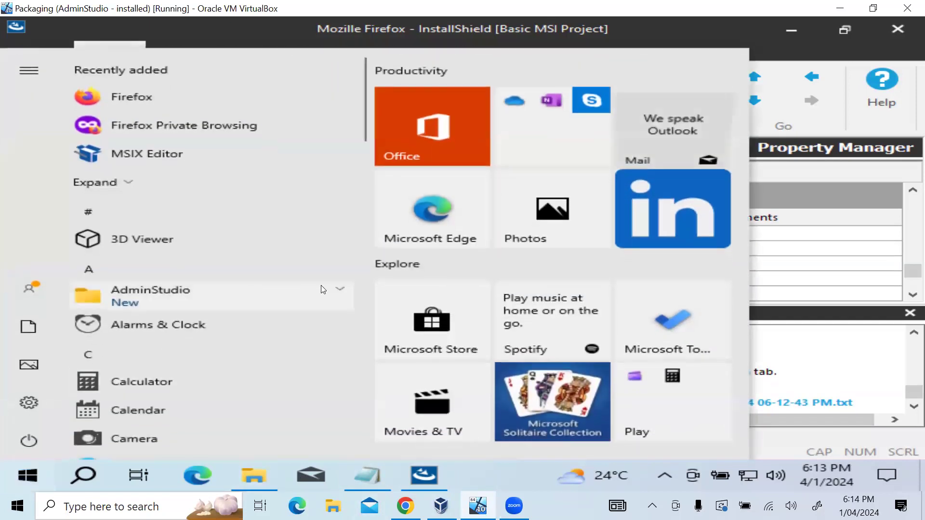
pyautogui.click(339, 294)
pyautogui.click(259, 324)
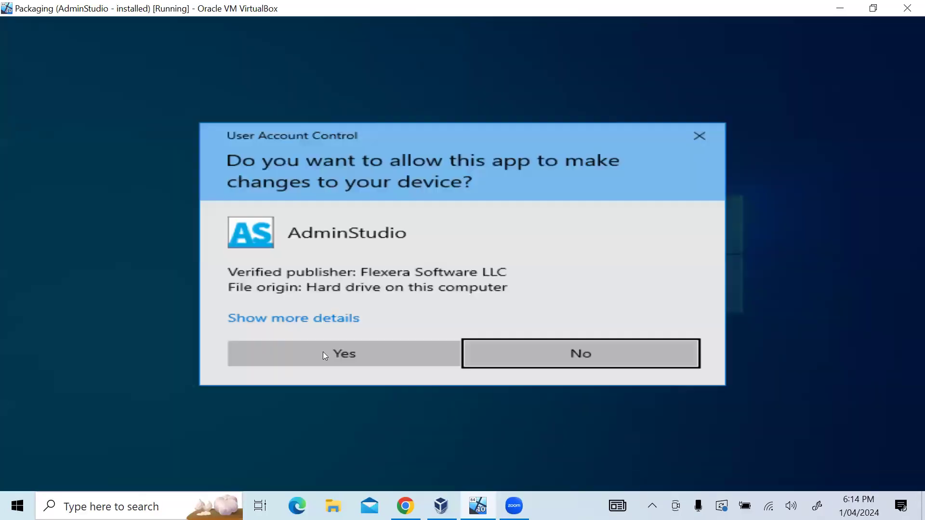
pyautogui.click(324, 356)
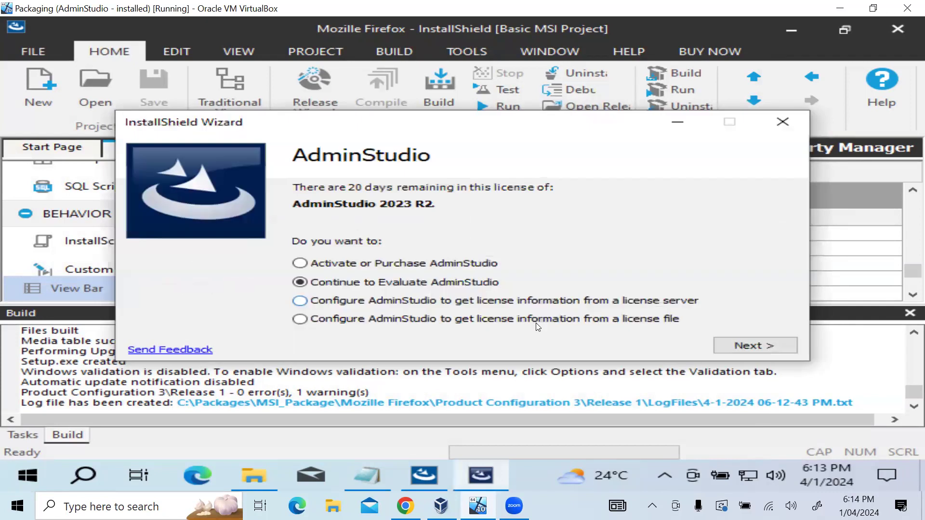
pyautogui.click(782, 124)
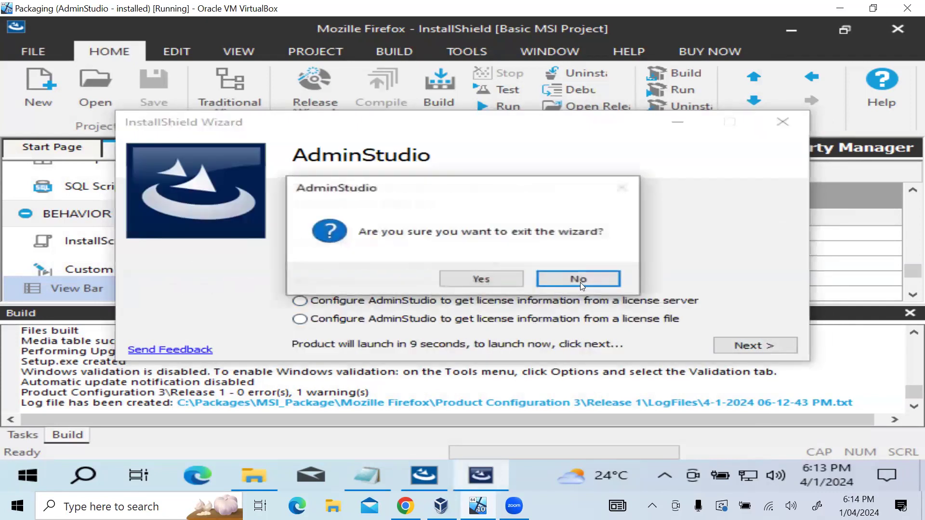
pyautogui.click(481, 280)
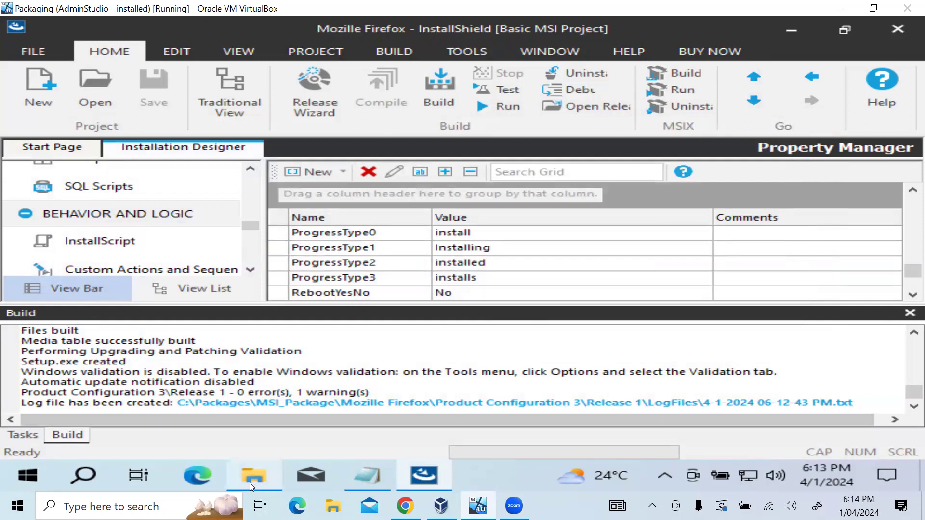
# - Switch to File Explorer and open the MSI_Package folder under C:\Packages
pyautogui.moveTo(250, 483)
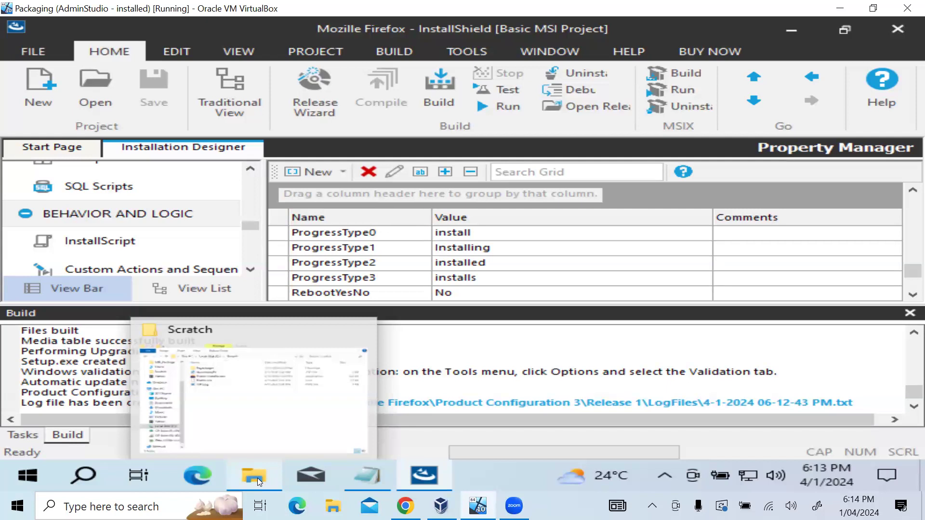
pyautogui.click(261, 479)
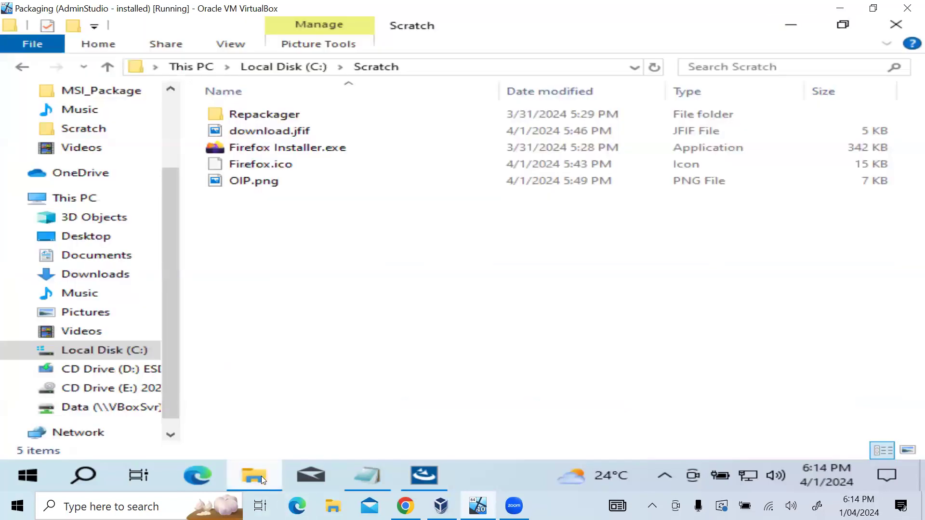
pyautogui.click(261, 476)
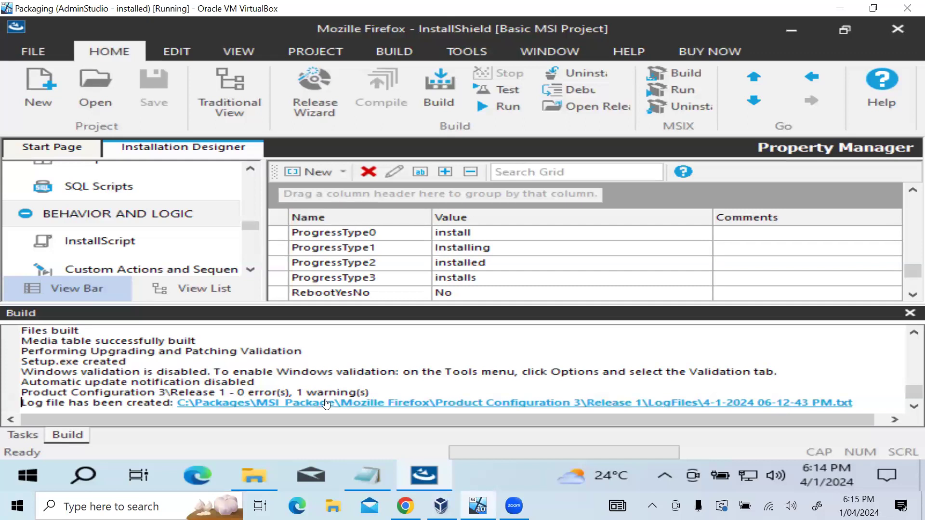
pyautogui.click(260, 479)
pyautogui.click(280, 67)
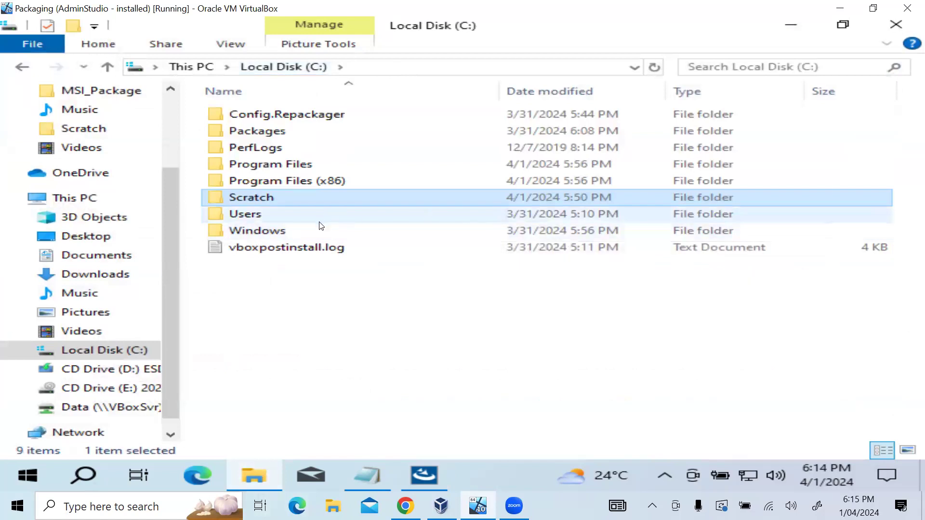
pyautogui.doubleClick(318, 135)
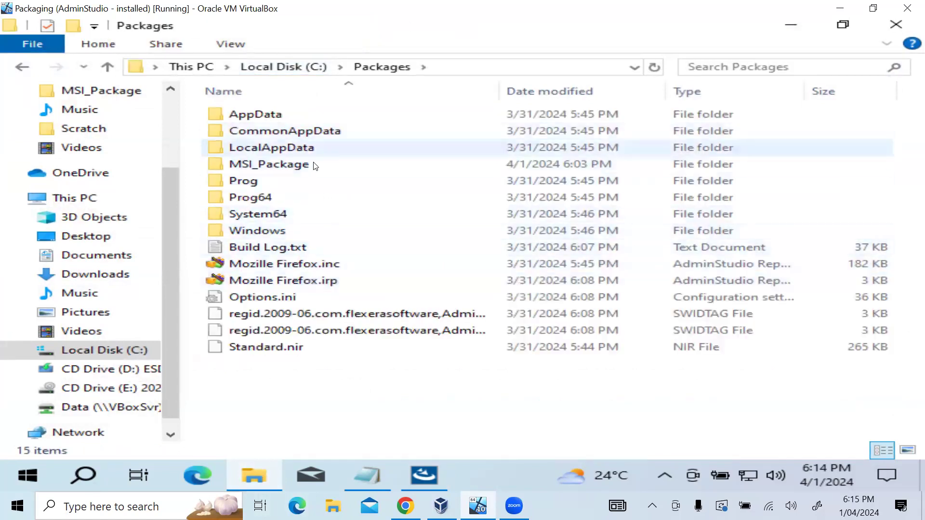
pyautogui.doubleClick(316, 165)
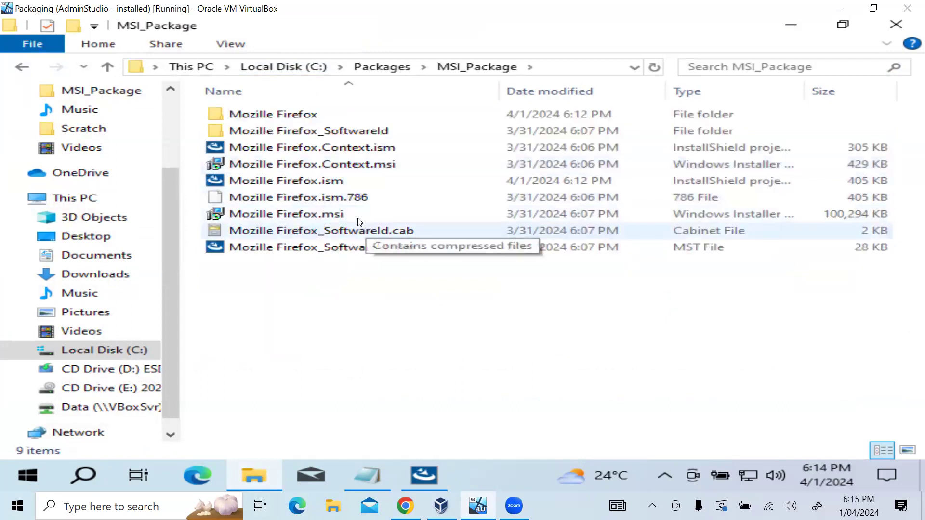
# - Open Mozille Firefox.msi for editing in InstallShield, allowing the elevation request and continuing the AdminStudio evaluation
pyautogui.click(351, 214)
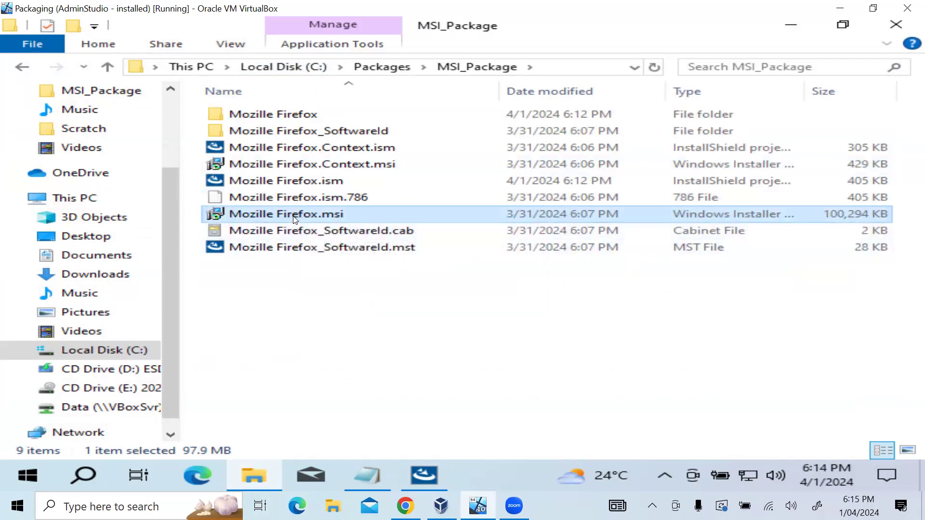
pyautogui.rightClick(320, 216)
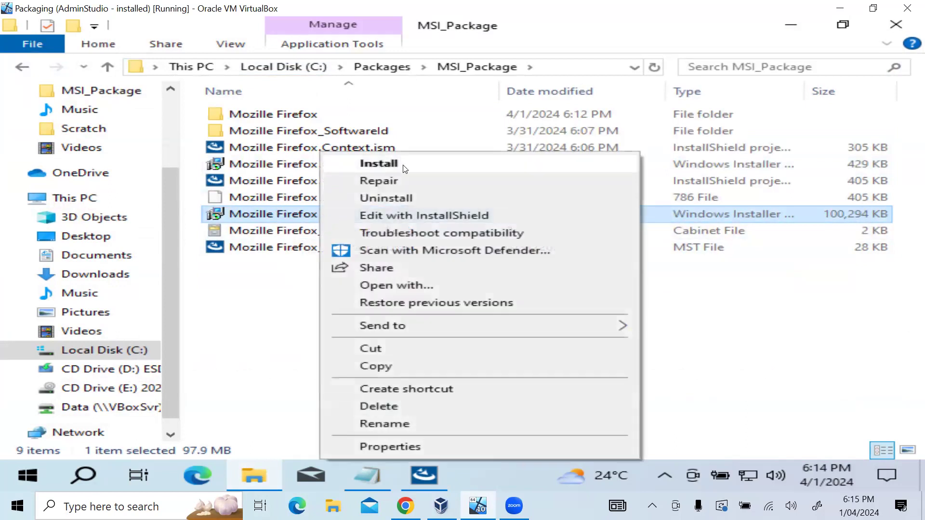
pyautogui.click(408, 215)
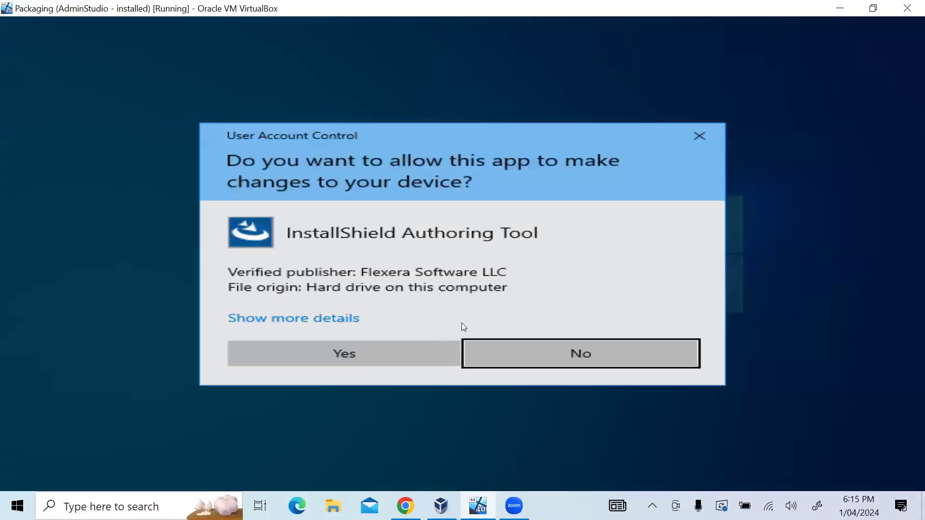
pyautogui.click(415, 354)
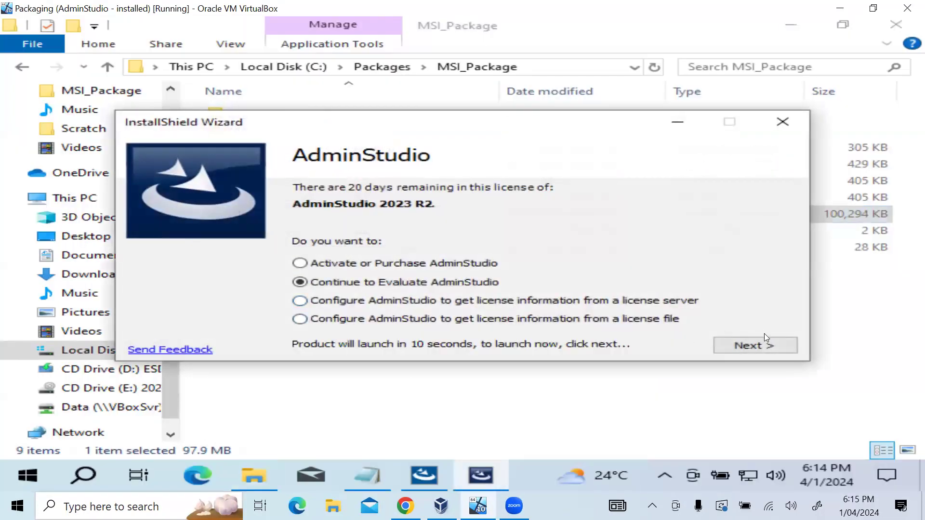
pyautogui.click(769, 345)
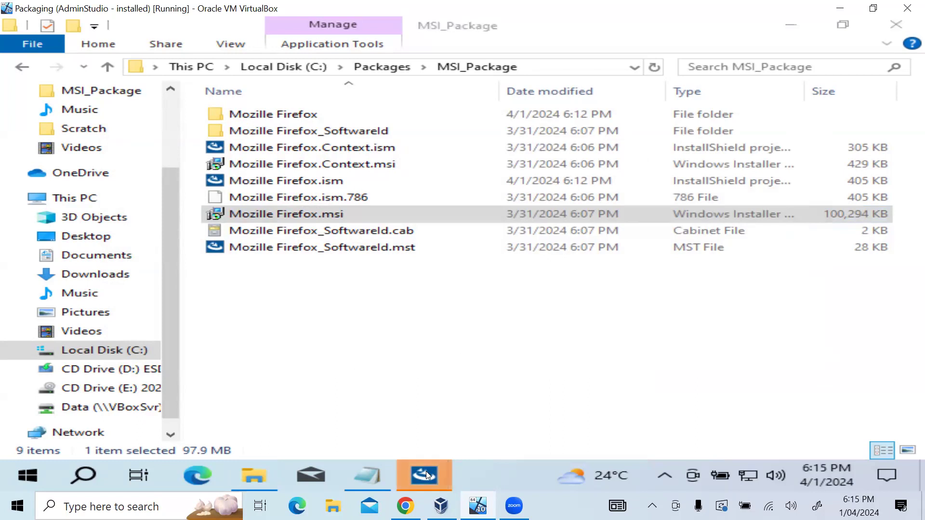
# - Close the Basic MSI Project window of Mozille Firefox, keeping the read-only Direct Edit Mode window open
pyautogui.moveTo(426, 471)
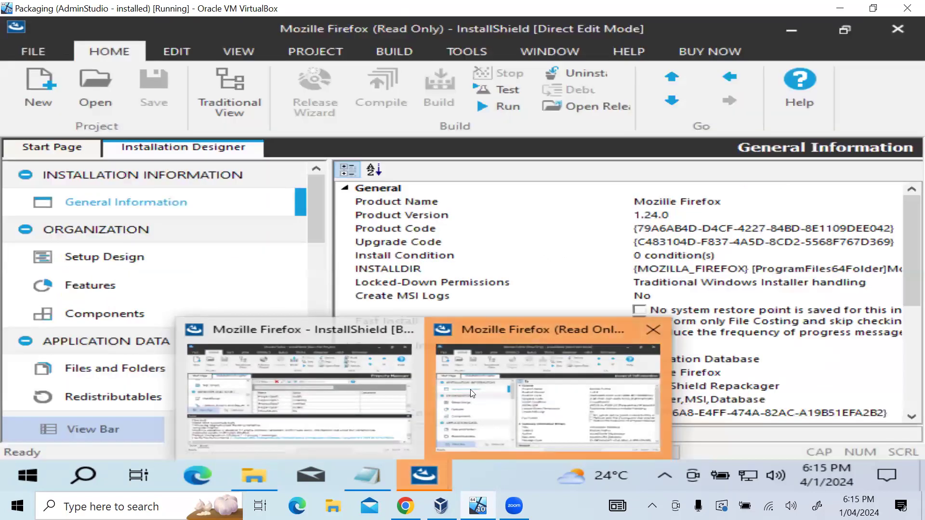
pyautogui.click(471, 393)
pyautogui.moveTo(426, 474)
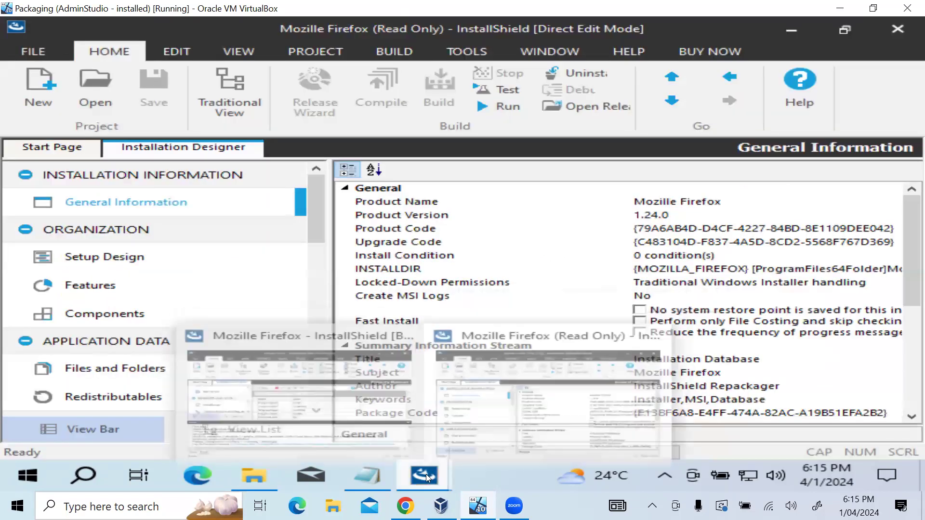
pyautogui.moveTo(329, 329)
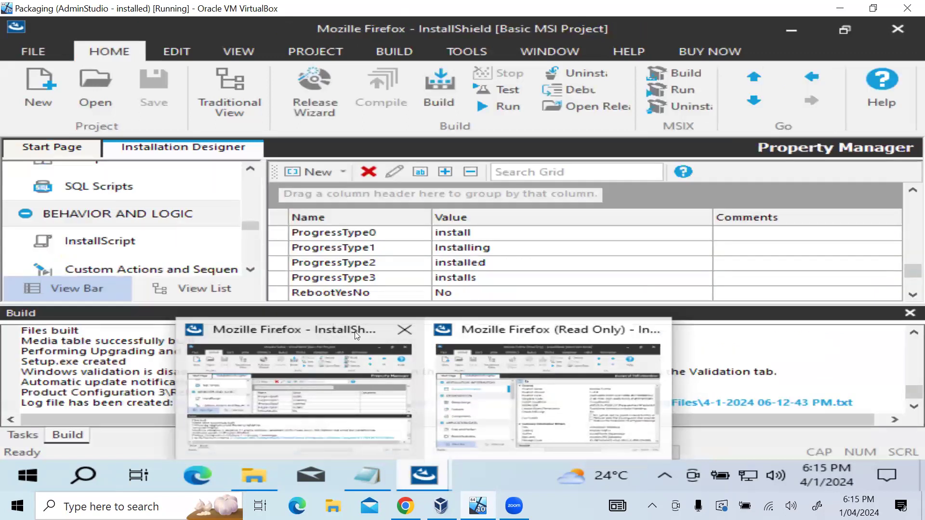
pyautogui.click(405, 330)
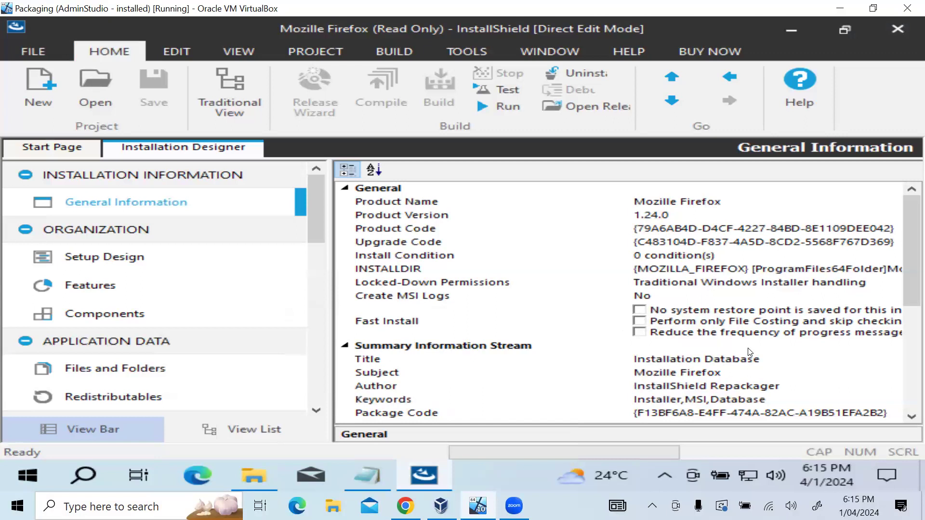
# - Set the Add or Remove Programs display icon to Icon Index 0 from C:\Program Files\Mozilla Firefox\firefox.exe
pyautogui.scroll(-5, 750, 352)
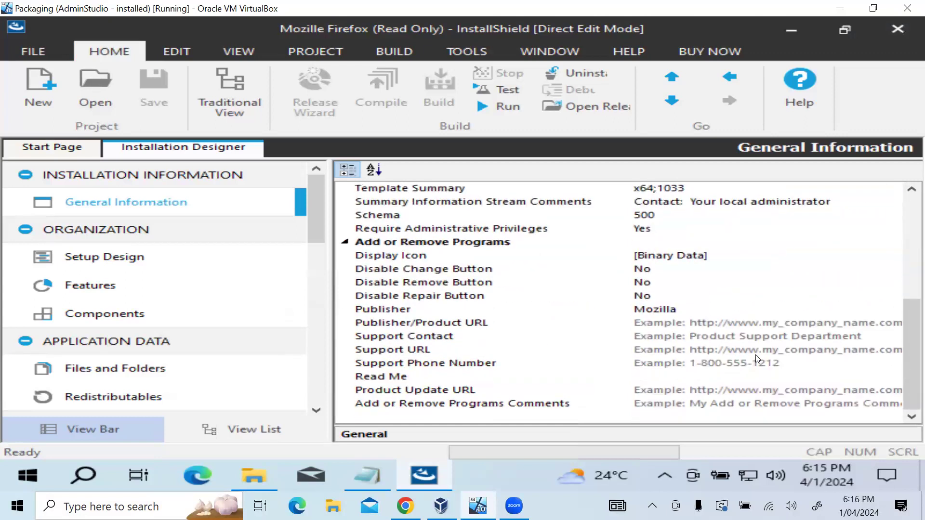
pyautogui.scroll(1, 756, 358)
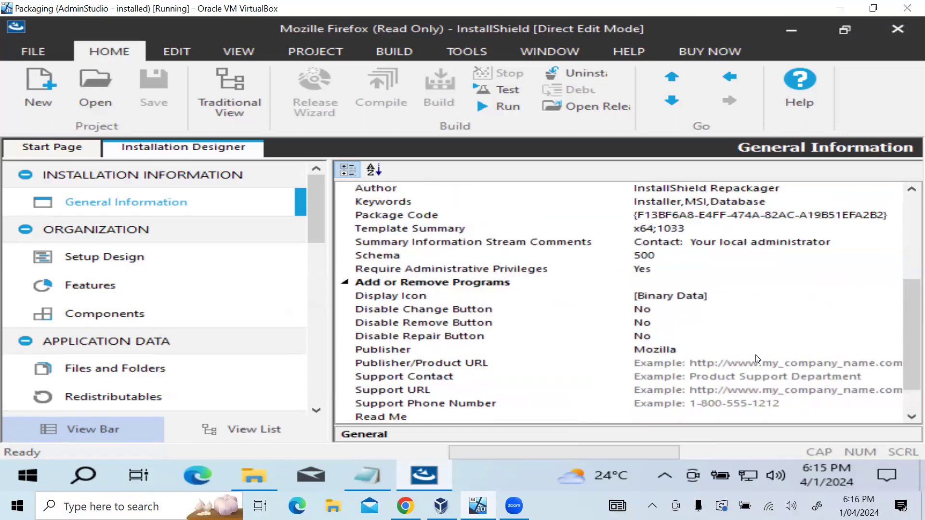
pyautogui.click(674, 295)
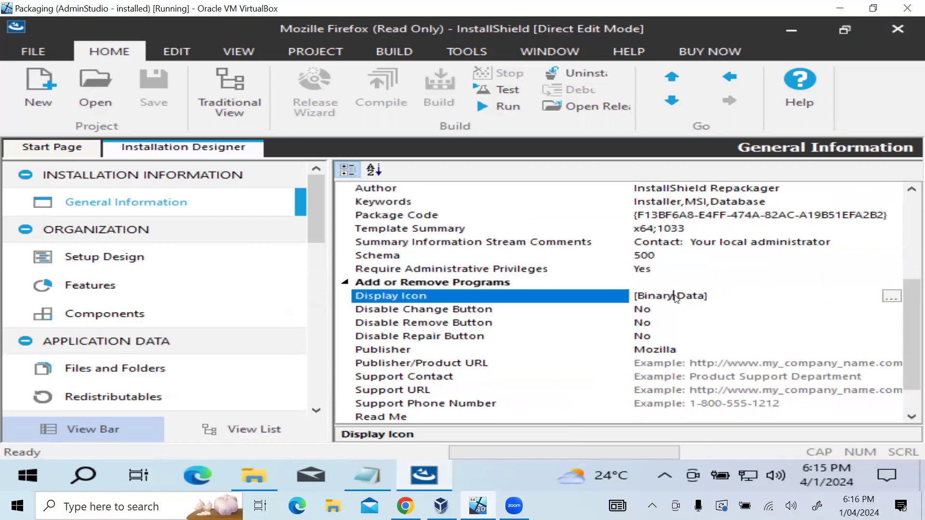
pyautogui.click(891, 295)
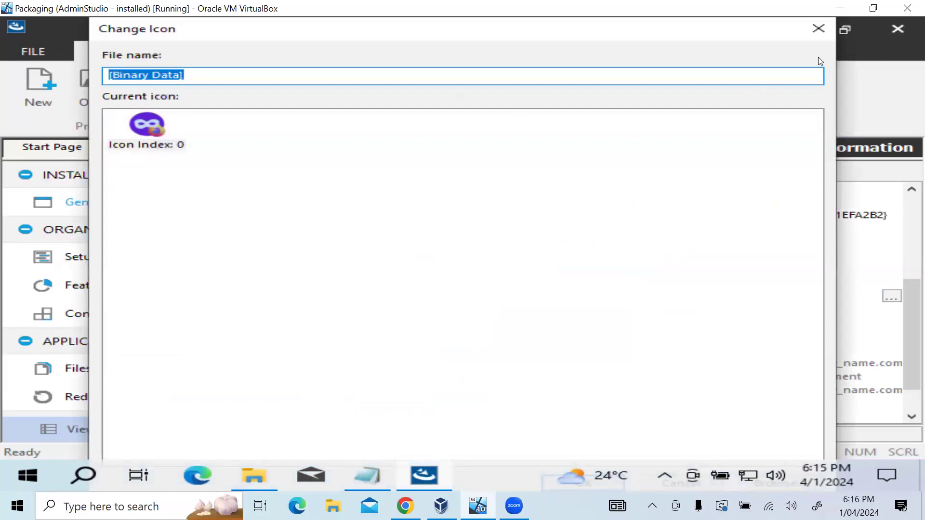
pyautogui.moveTo(106, 38); pyautogui.dragTo(96, 97)
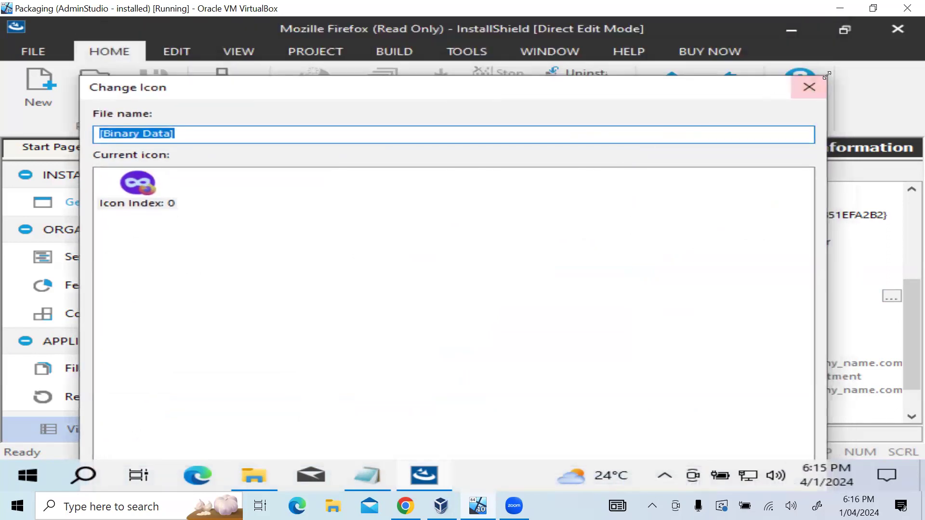
pyautogui.moveTo(826, 75); pyautogui.dragTo(619, 206)
pyautogui.moveTo(481, 217); pyautogui.dragTo(606, 48)
pyautogui.click(689, 370)
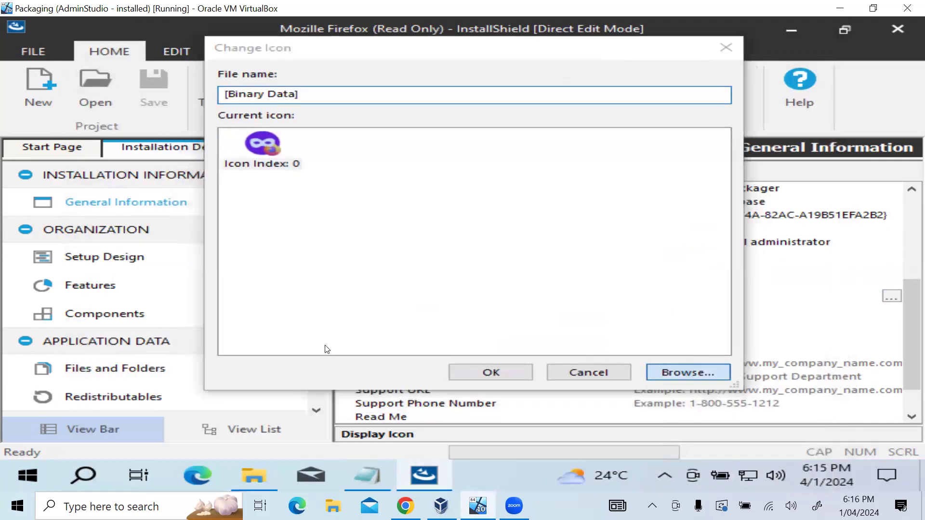
pyautogui.doubleClick(470, 298)
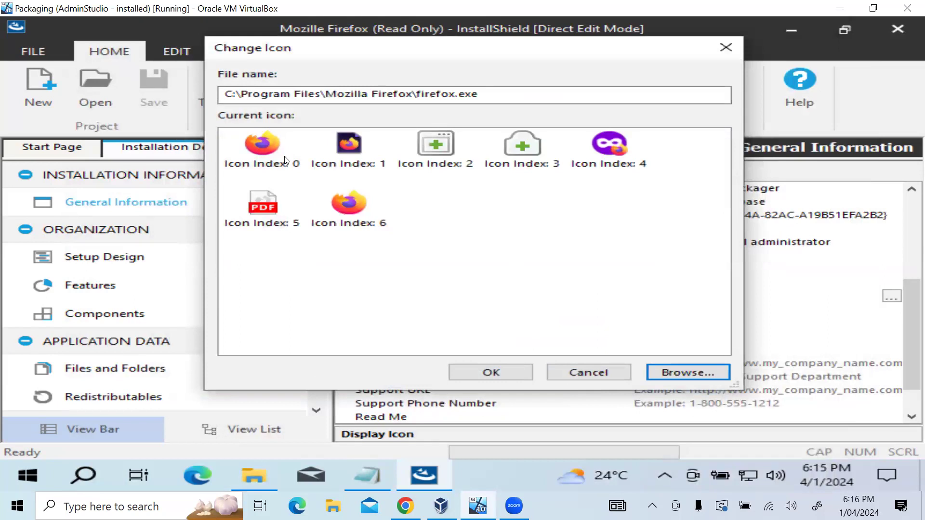
pyautogui.click(284, 161)
pyautogui.click(491, 373)
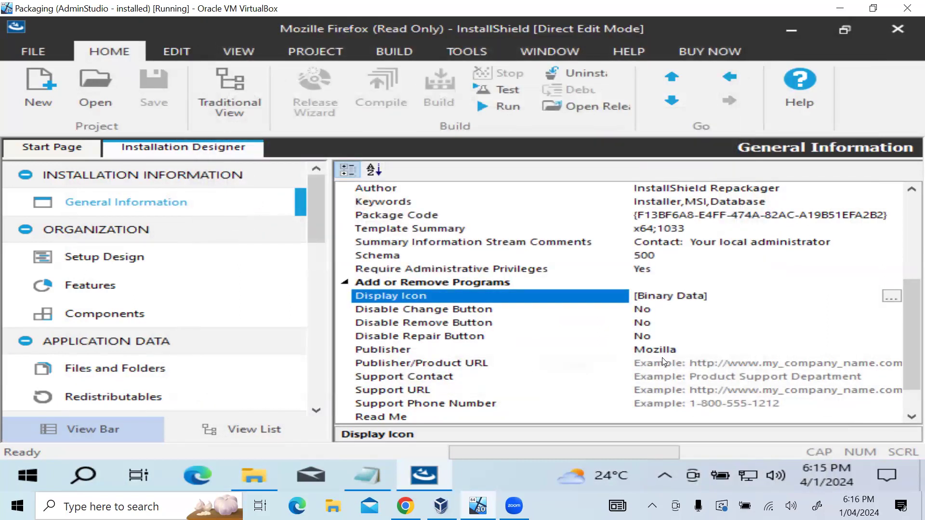
# - Reopen the icon chooser for Display Icon, inspect the stored icon, and try to accept it as Icon Index 0
pyautogui.scroll(-1, 780, 370)
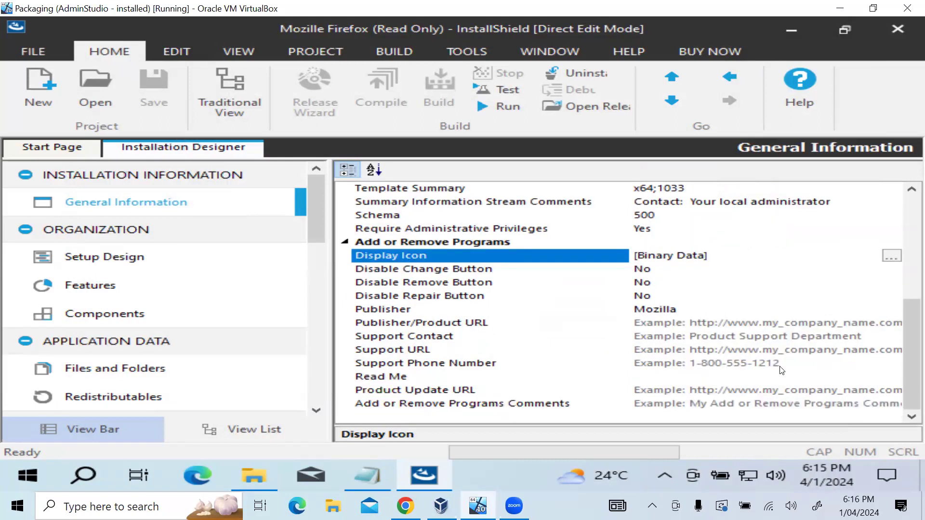
pyautogui.click(891, 257)
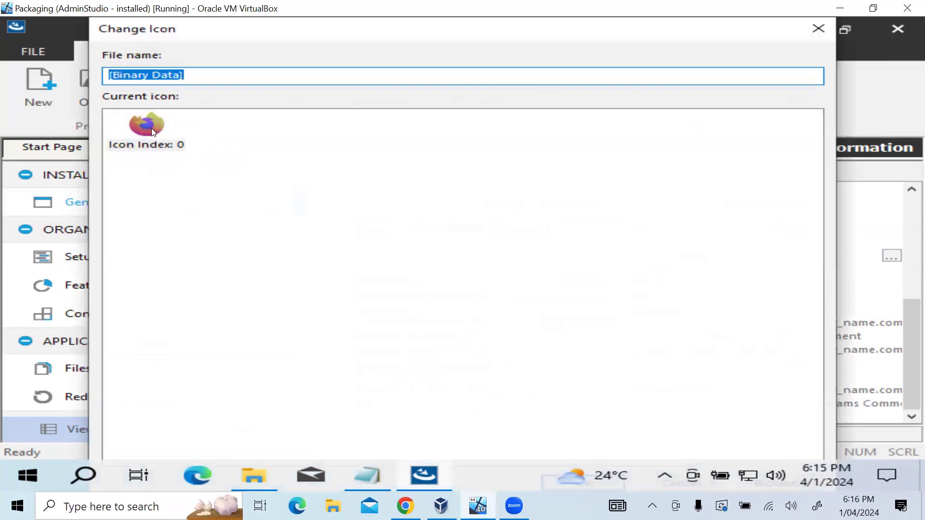
pyautogui.click(151, 128)
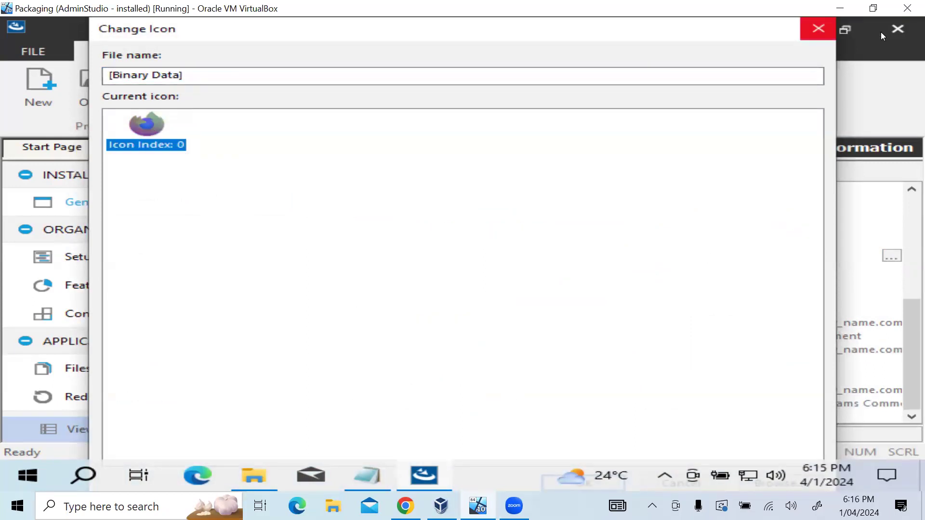
pyautogui.moveTo(190, 35); pyautogui.dragTo(158, 131)
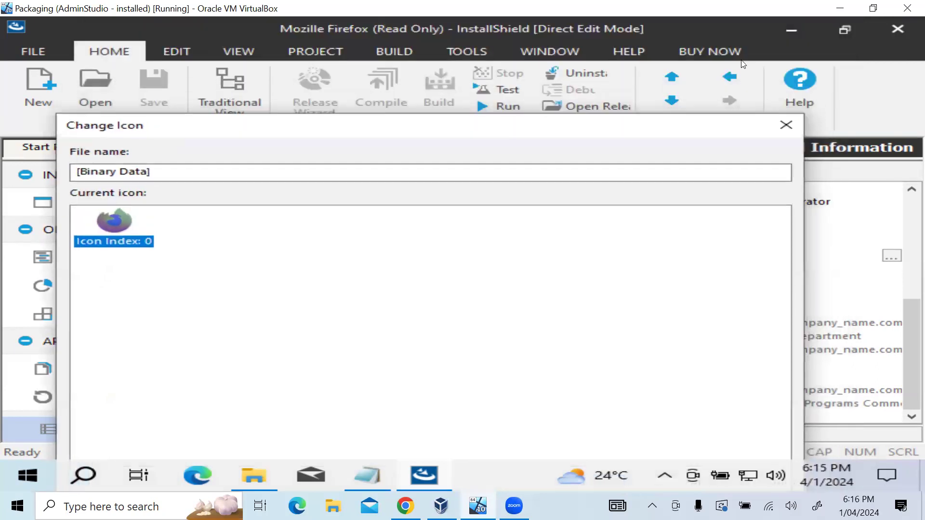
pyautogui.moveTo(801, 115); pyautogui.dragTo(615, 233)
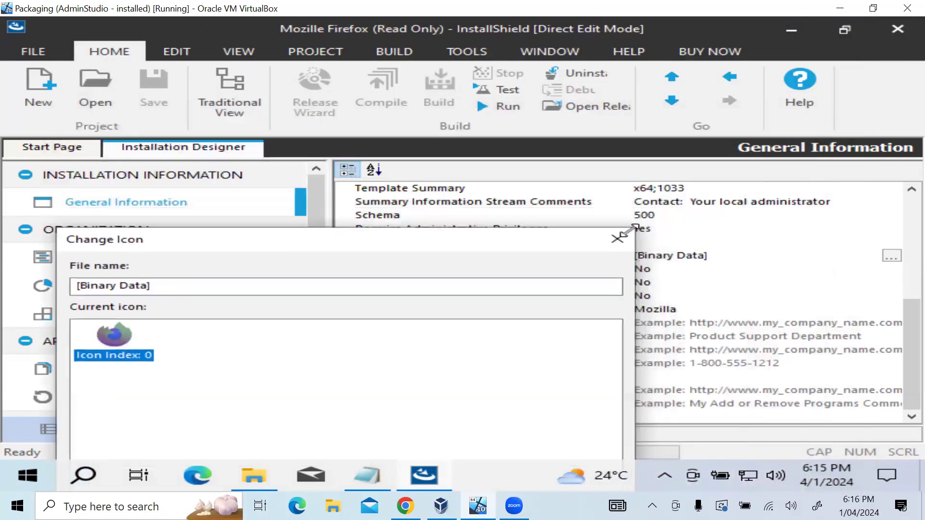
pyautogui.moveTo(496, 247); pyautogui.dragTo(579, 105)
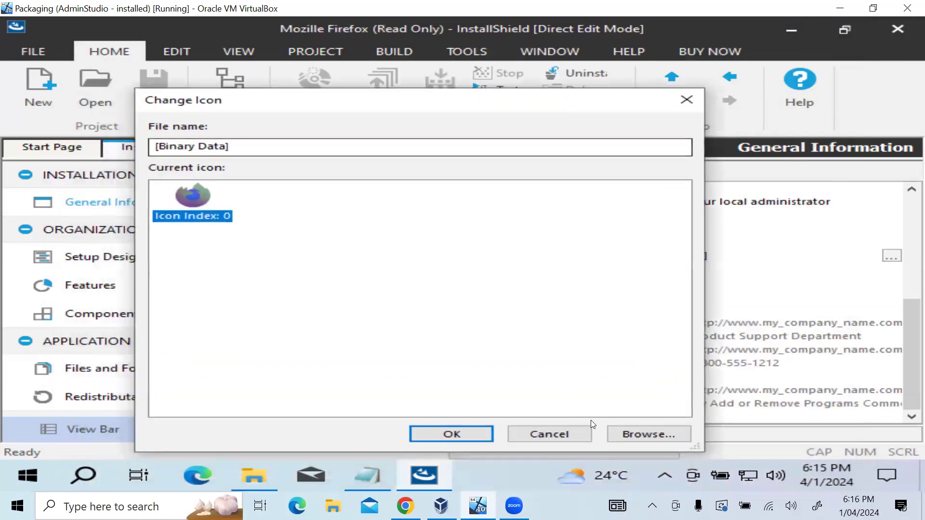
pyautogui.click(451, 433)
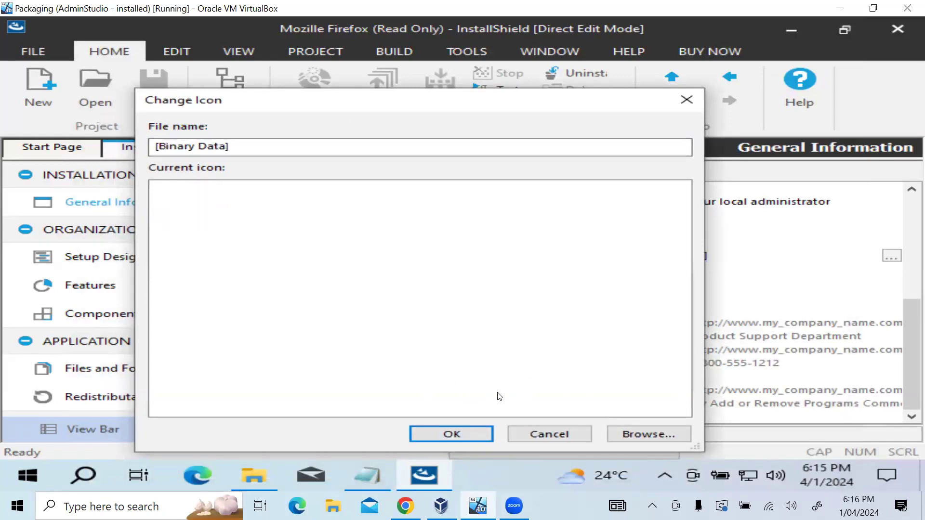
# - Load firefox.exe from the Mozilla Firefox folder again, apply its Icon Index 0 as the display icon, and reopen the icon chooser to check it
pyautogui.click(633, 430)
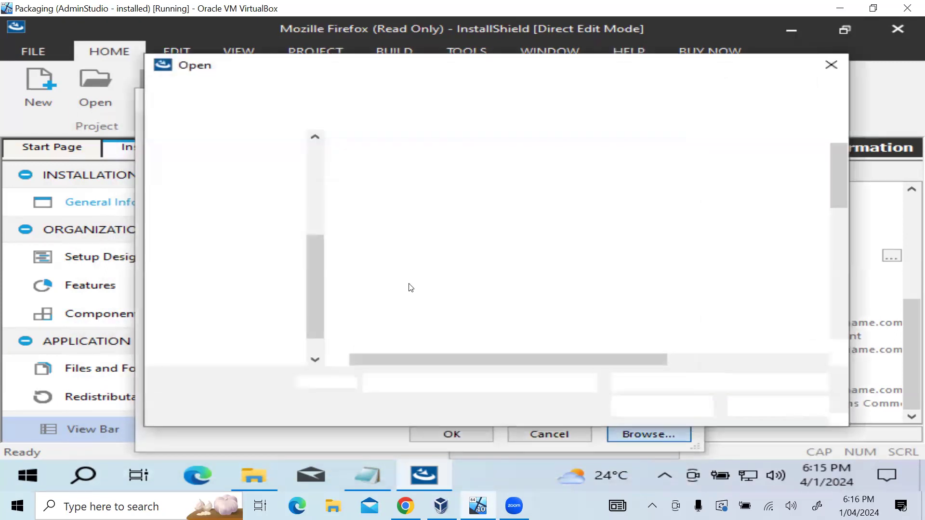
pyautogui.click(412, 300)
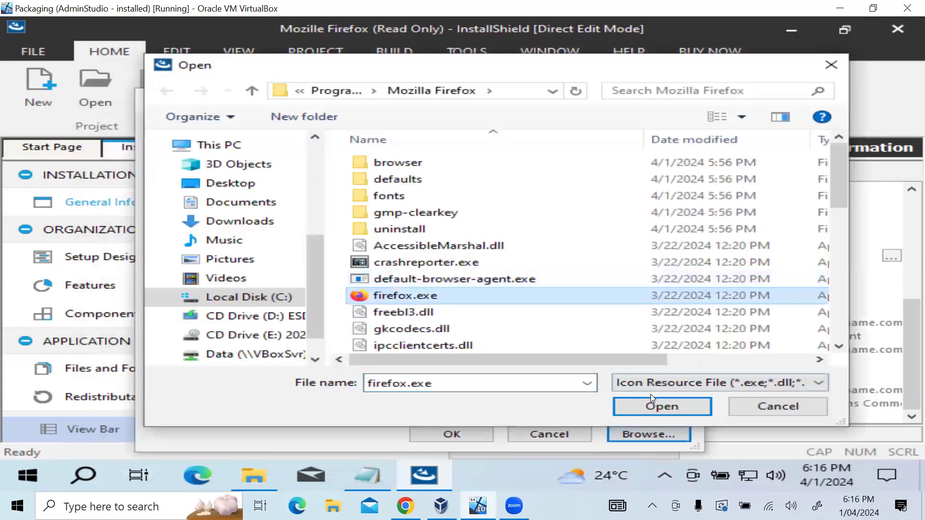
pyautogui.click(659, 406)
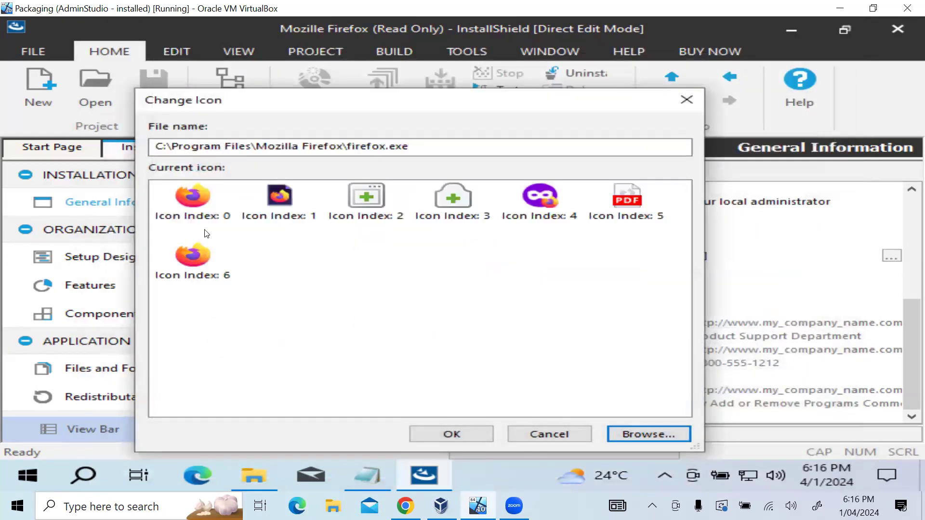
pyautogui.click(199, 216)
pyautogui.click(424, 434)
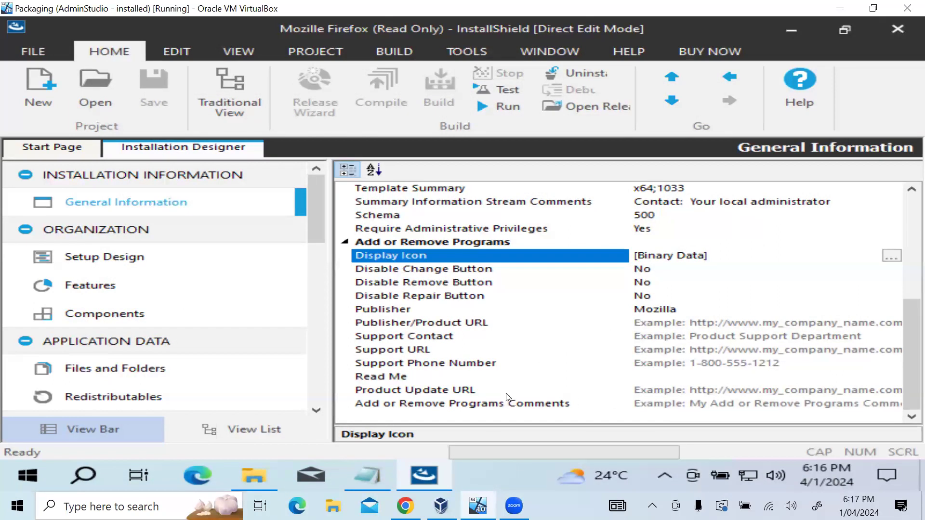
pyautogui.click(891, 255)
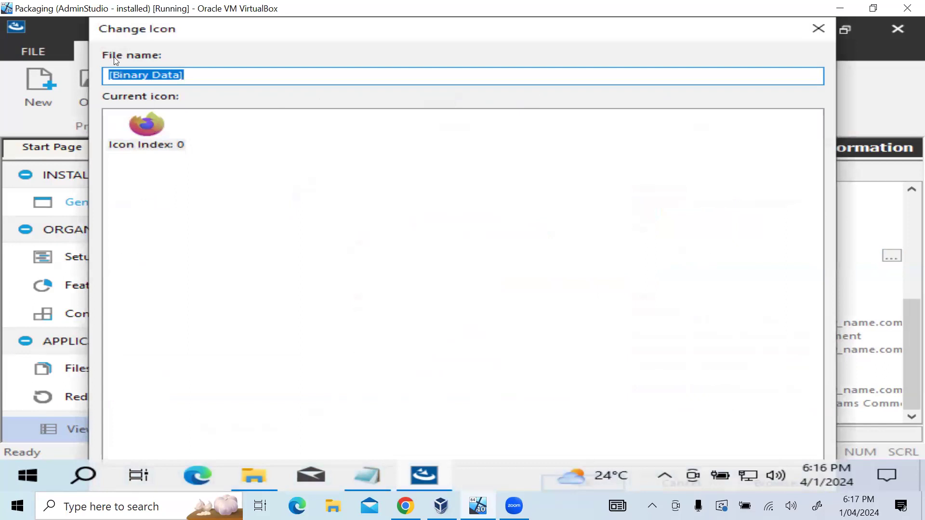
# - Close the icon chooser and check the choices for Disable Remove Button and Disable Repair Button, keeping both at No
pyautogui.moveTo(503, 29); pyautogui.dragTo(486, 95)
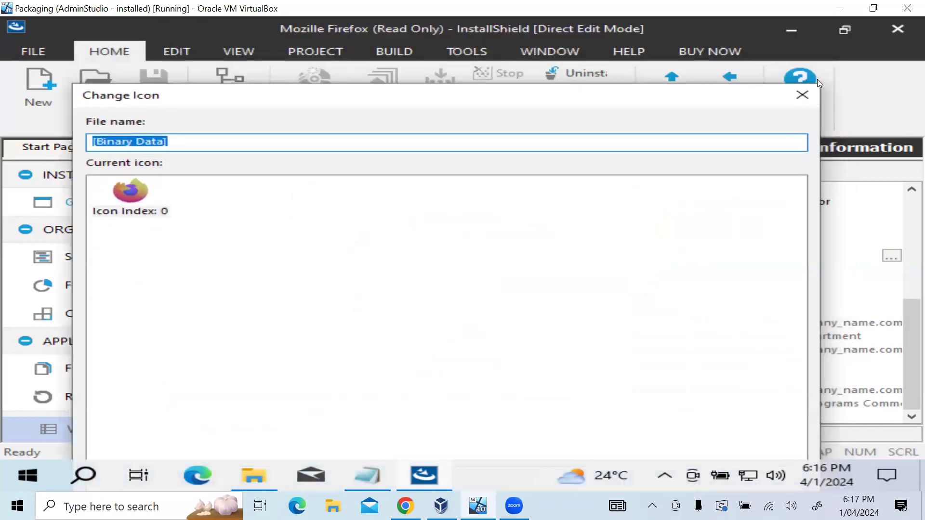
pyautogui.click(801, 94)
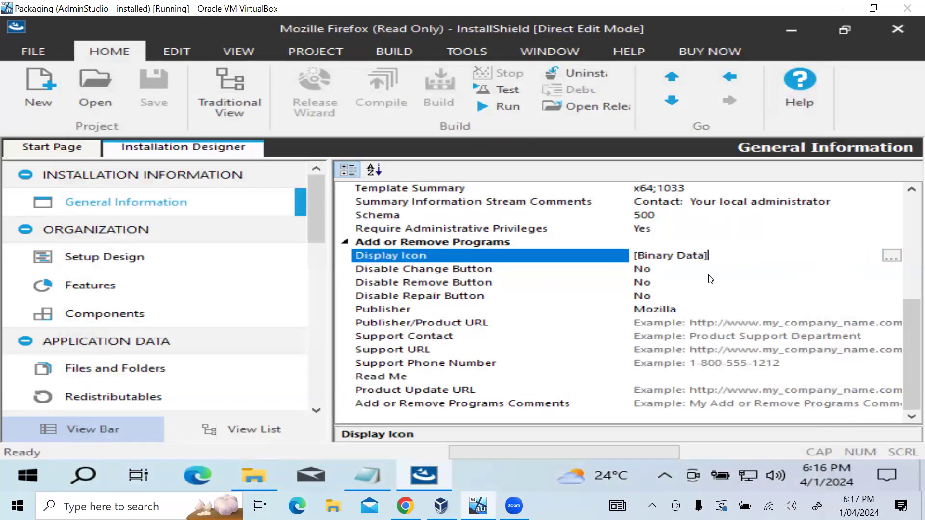
pyautogui.click(696, 283)
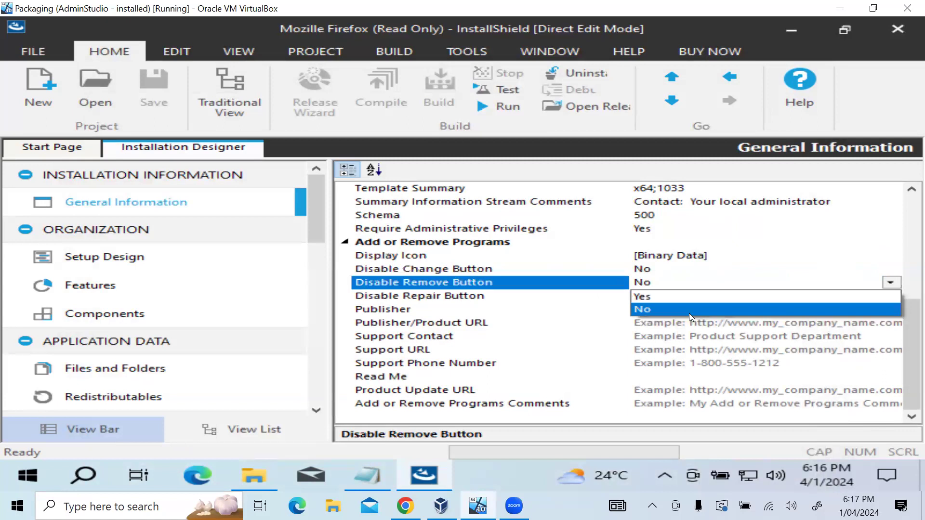
pyautogui.click(688, 313)
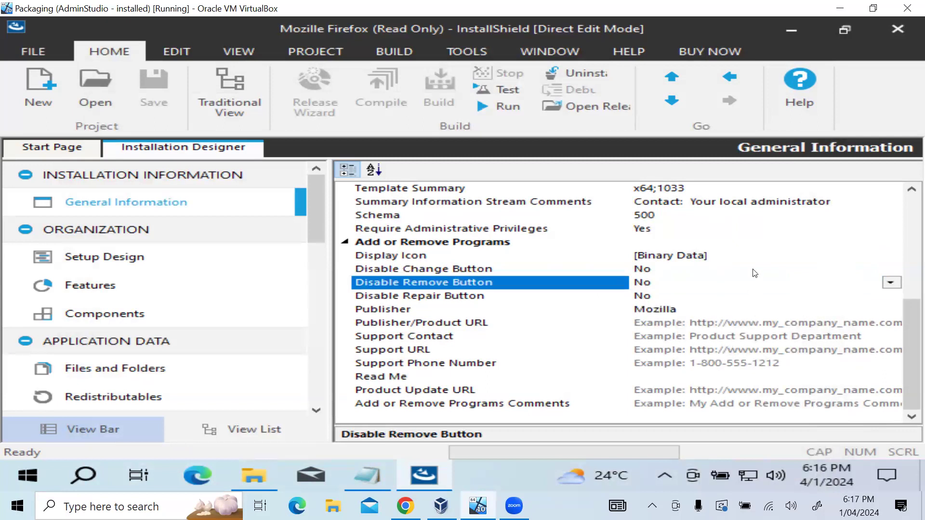
pyautogui.click(744, 259)
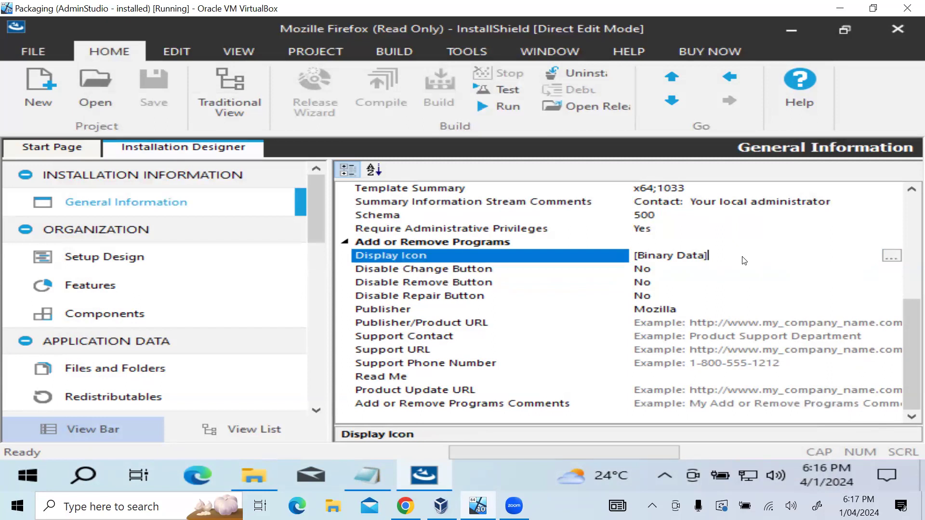
pyautogui.click(735, 296)
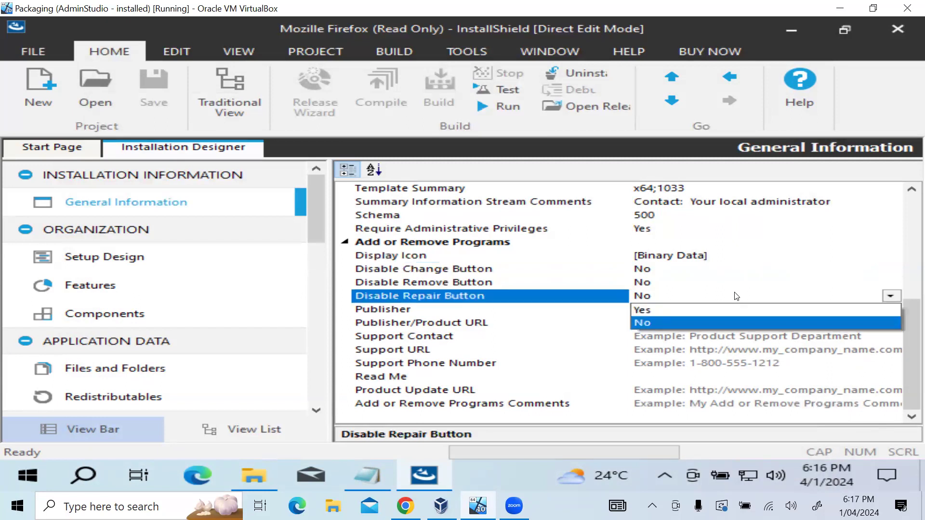
pyautogui.click(726, 257)
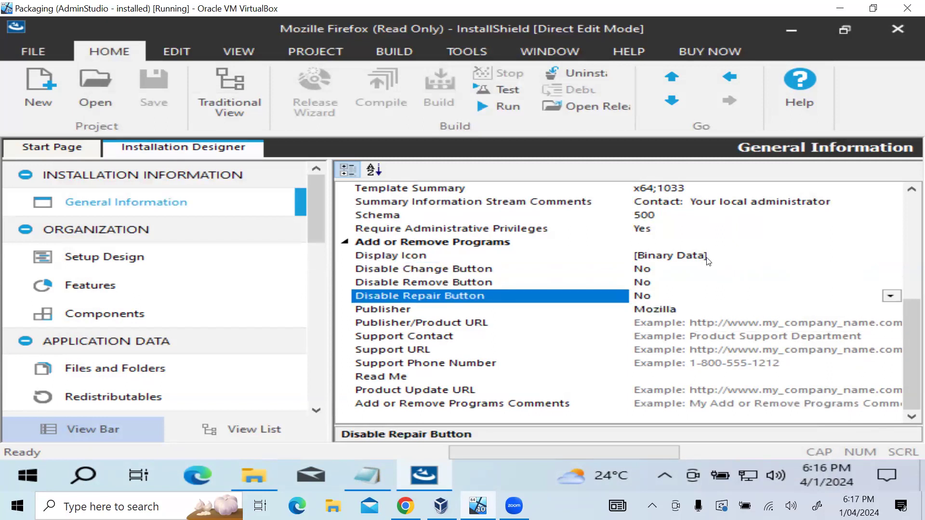
# - Reopen the Display Icon chooser to inspect the stored icon, close it, and review the surrounding General Information settings
pyautogui.click(707, 259)
pyautogui.click(891, 256)
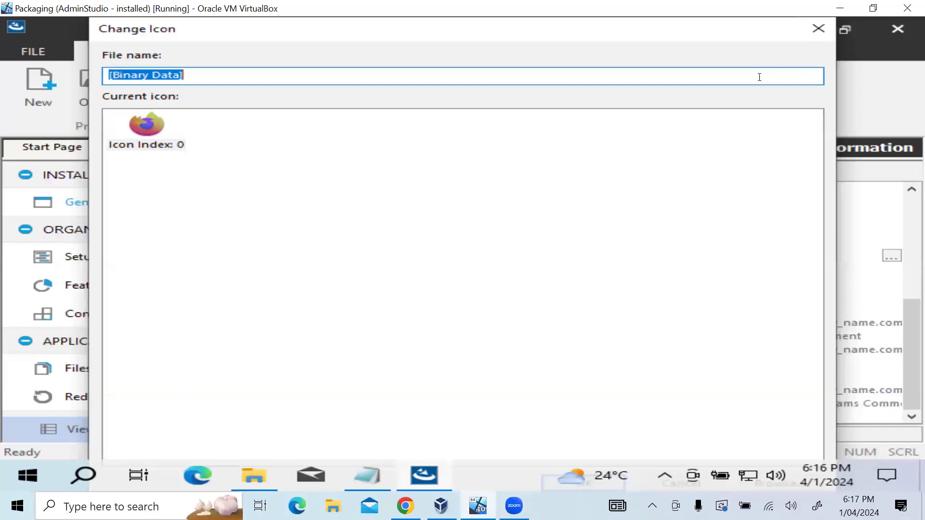
pyautogui.moveTo(714, 34); pyautogui.dragTo(706, 84)
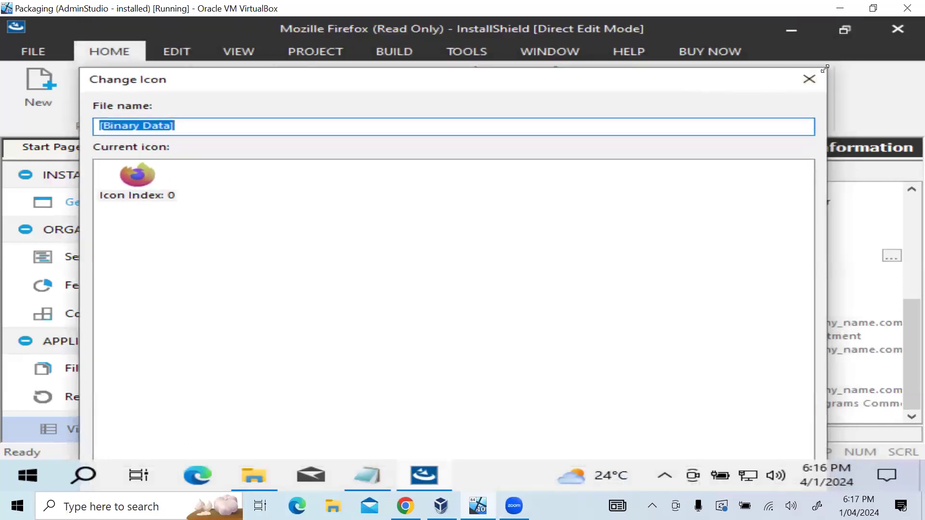
pyautogui.click(824, 72)
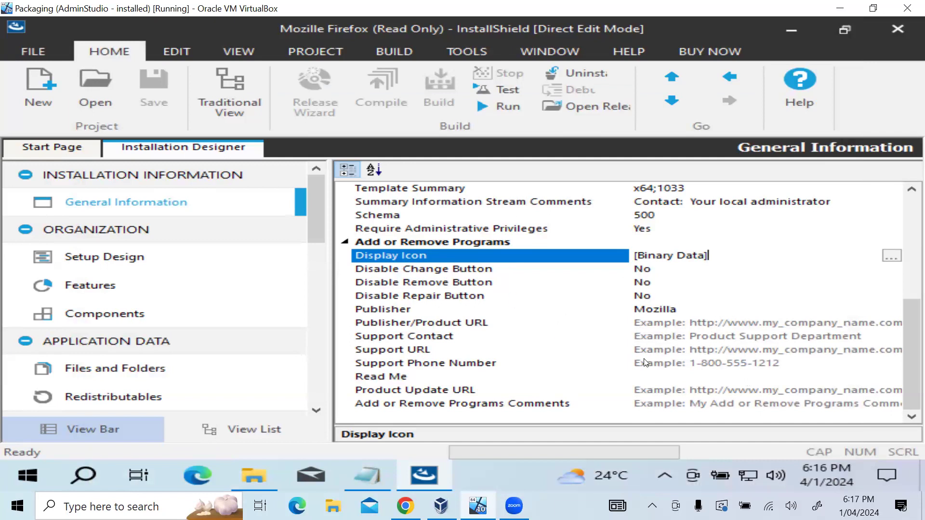
pyautogui.scroll(1, 646, 363)
pyautogui.scroll(2, 646, 362)
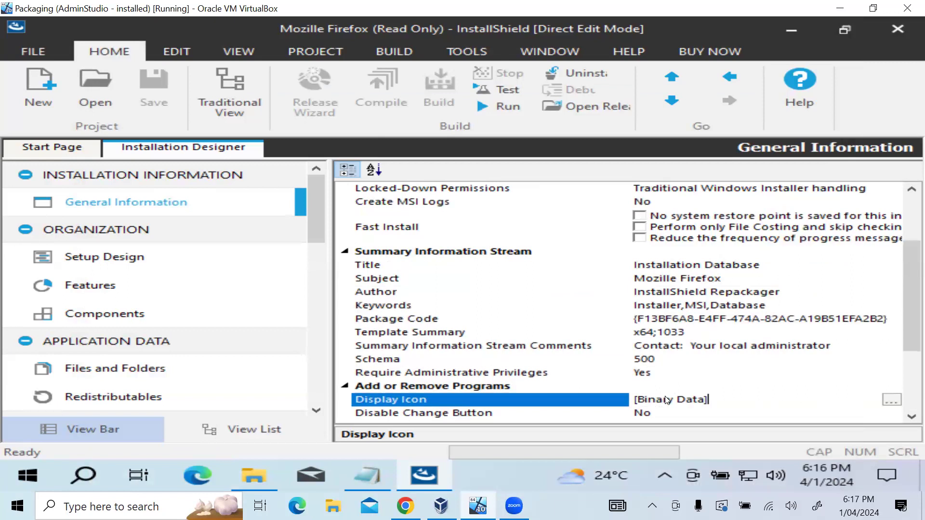
pyautogui.scroll(-4, 667, 400)
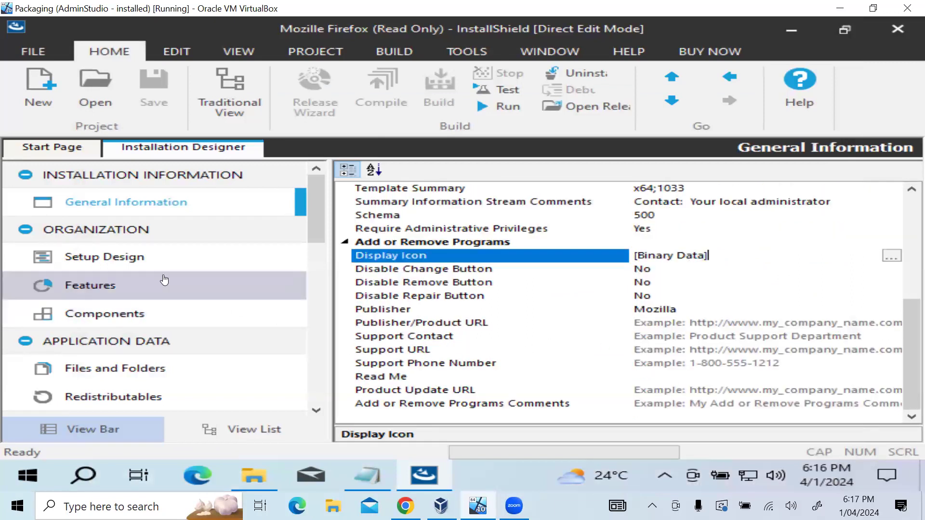
# - Open the Shortcuts view and examine the settings of the Firefox Private Browsing shortcut under Programs
pyautogui.scroll(-3, 144, 381)
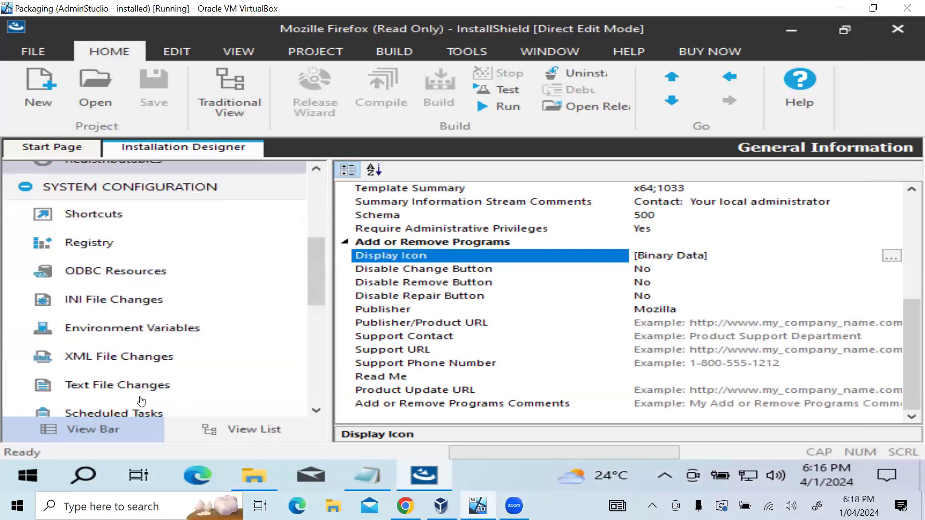
pyautogui.scroll(2, 141, 390)
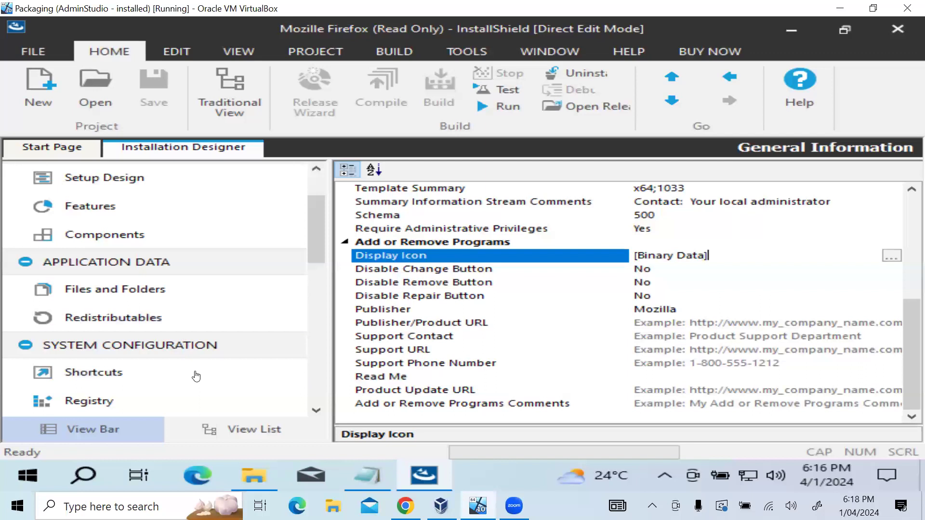
pyautogui.scroll(-4, 196, 376)
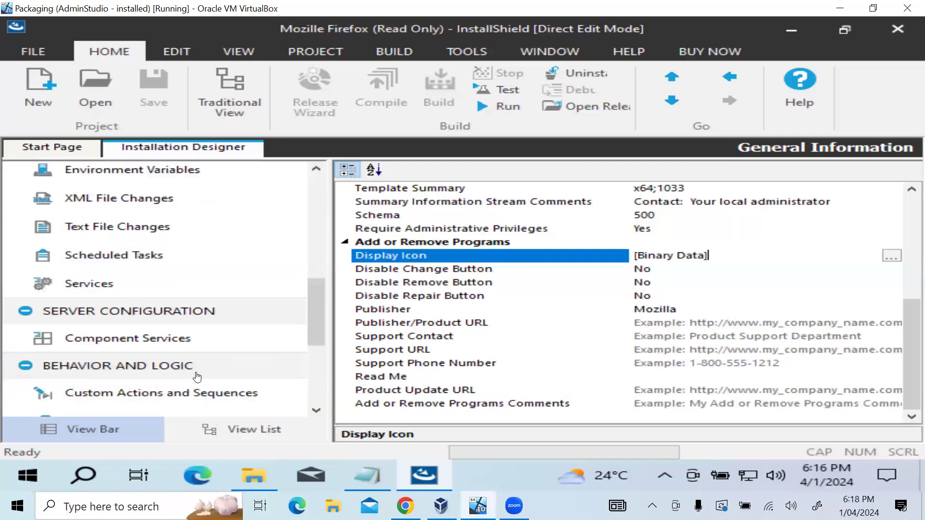
pyautogui.scroll(-2, 196, 376)
pyautogui.scroll(3, 185, 352)
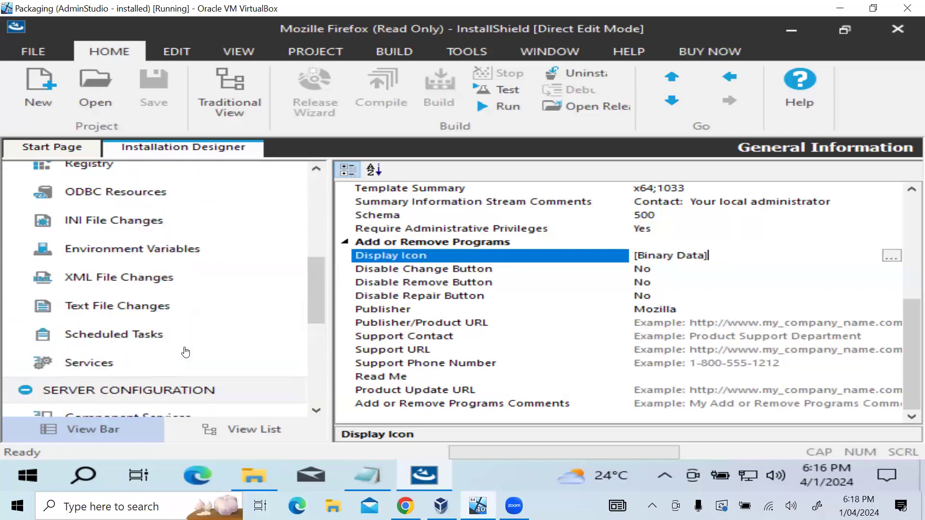
pyautogui.scroll(5, 185, 353)
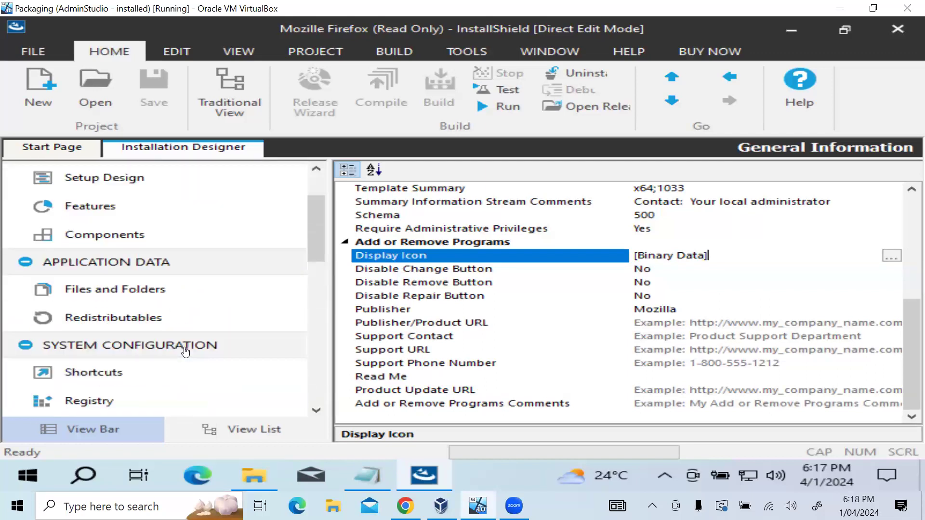
pyautogui.click(133, 371)
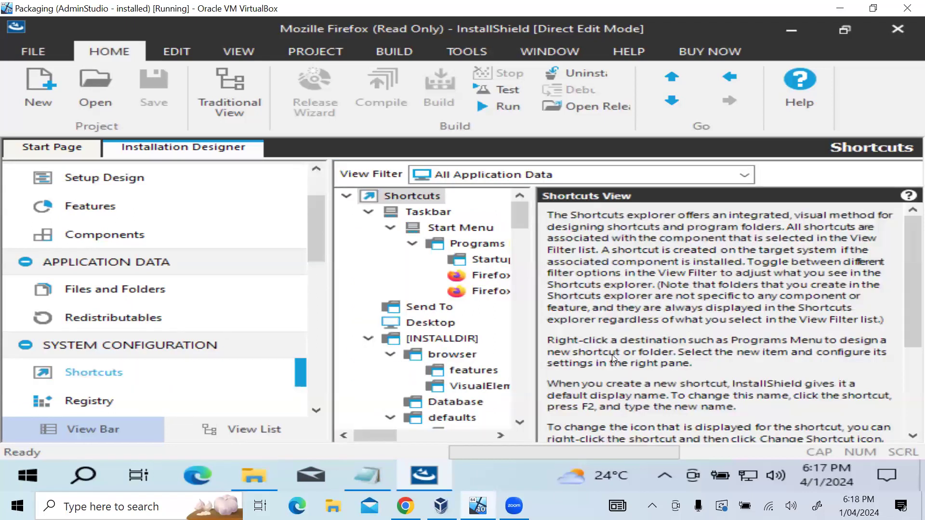
pyautogui.moveTo(385, 435)
pyautogui.mouseDown()
pyautogui.moveTo(413, 432)
pyautogui.moveTo(379, 442)
pyautogui.mouseUp()
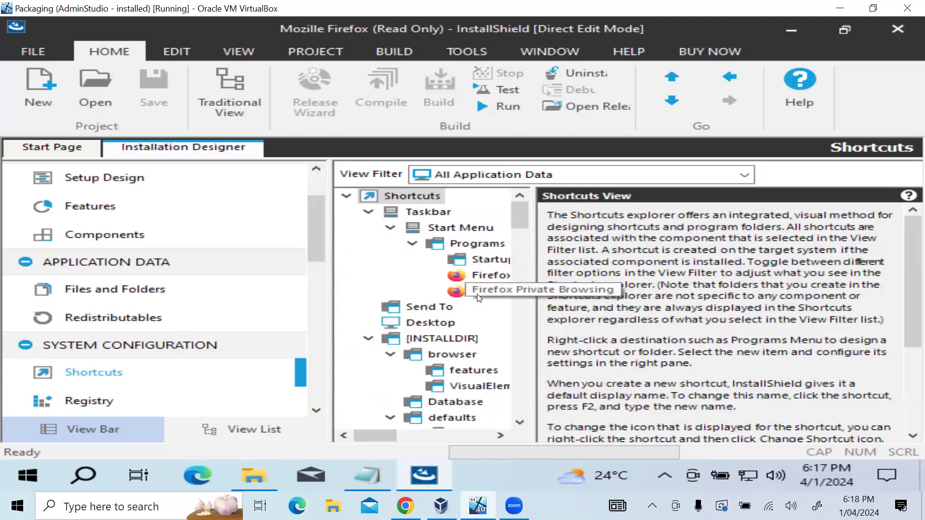
pyautogui.click(478, 297)
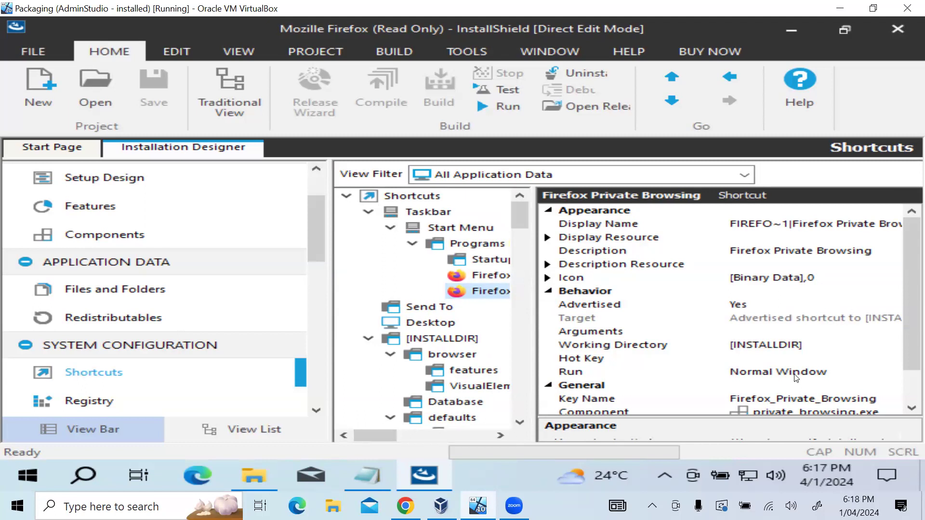
pyautogui.scroll(-1, 796, 377)
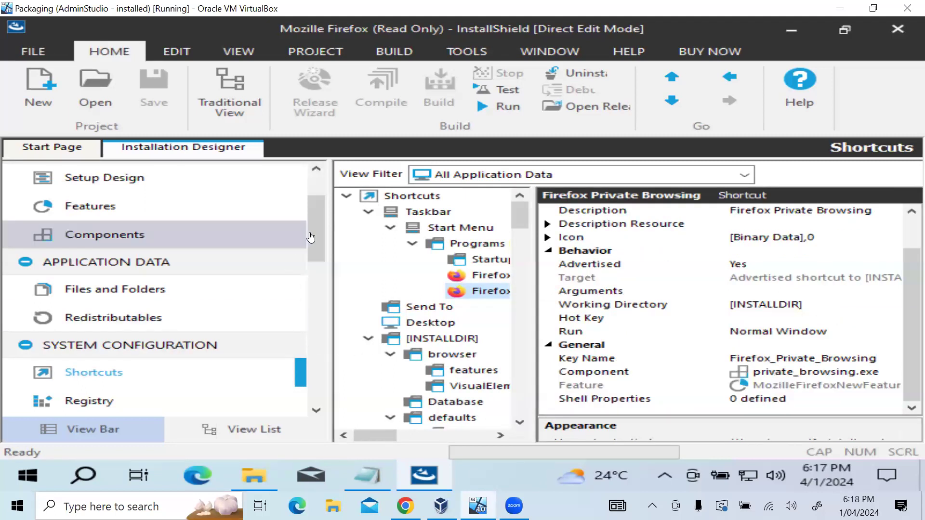
# - Open the Property Manager and look through the whole list of MSI properties
pyautogui.moveTo(313, 236); pyautogui.dragTo(313, 384)
pyautogui.click(120, 222)
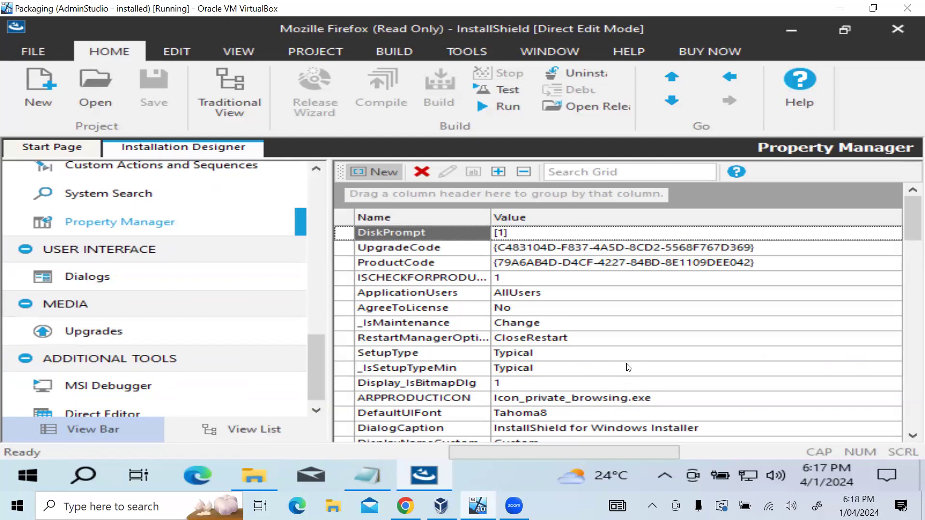
pyautogui.moveTo(912, 227); pyautogui.dragTo(904, 404)
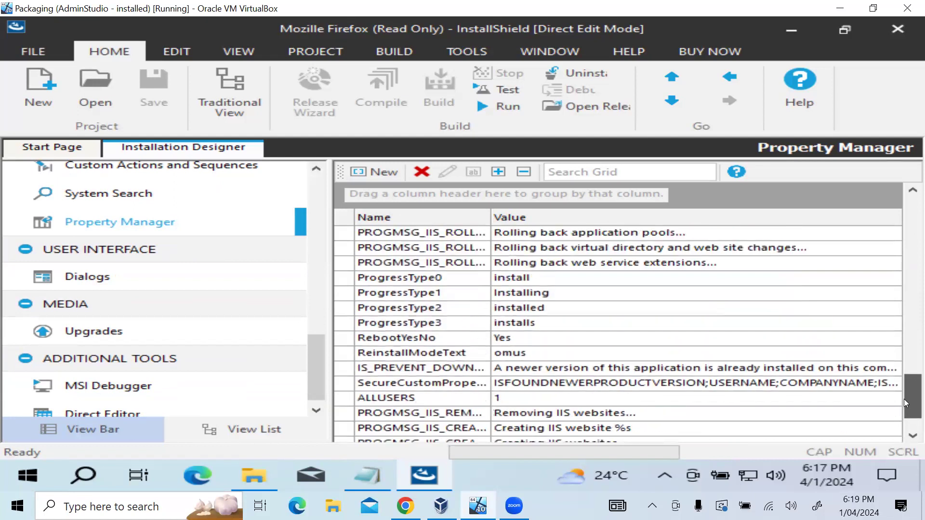
pyautogui.moveTo(903, 399); pyautogui.dragTo(904, 400)
pyautogui.moveTo(911, 410); pyautogui.dragTo(912, 233)
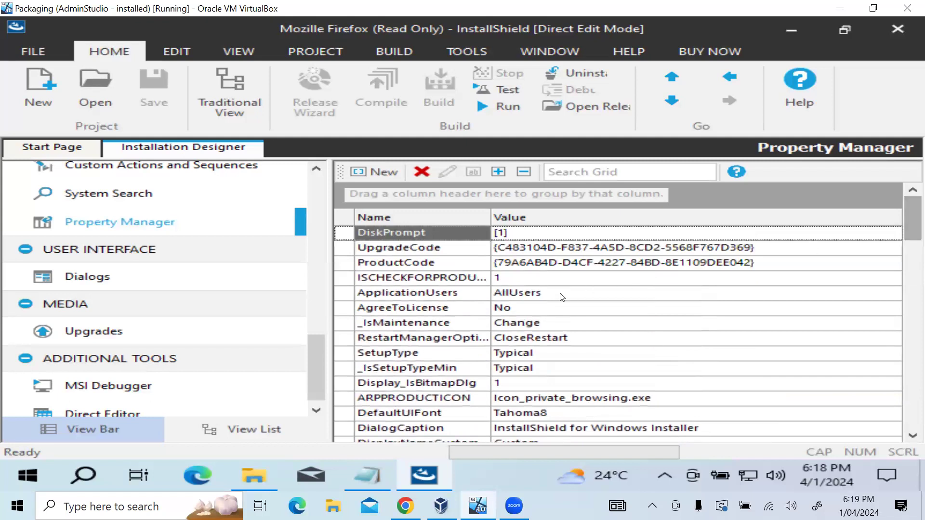
# - Set the value of the product update check property (ISCHECKFORPRODU...) to 0
pyautogui.click(529, 278)
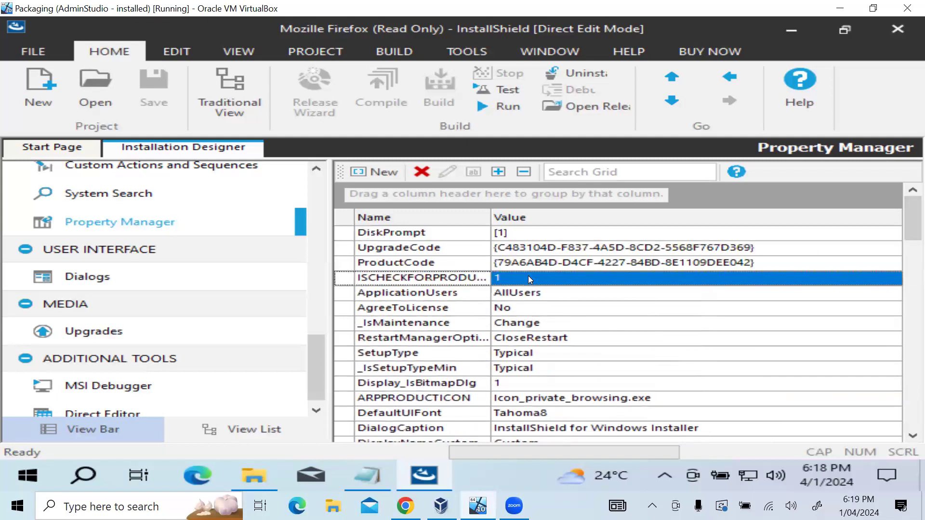
pyautogui.click(527, 275)
pyautogui.write('0')
pyautogui.click(577, 342)
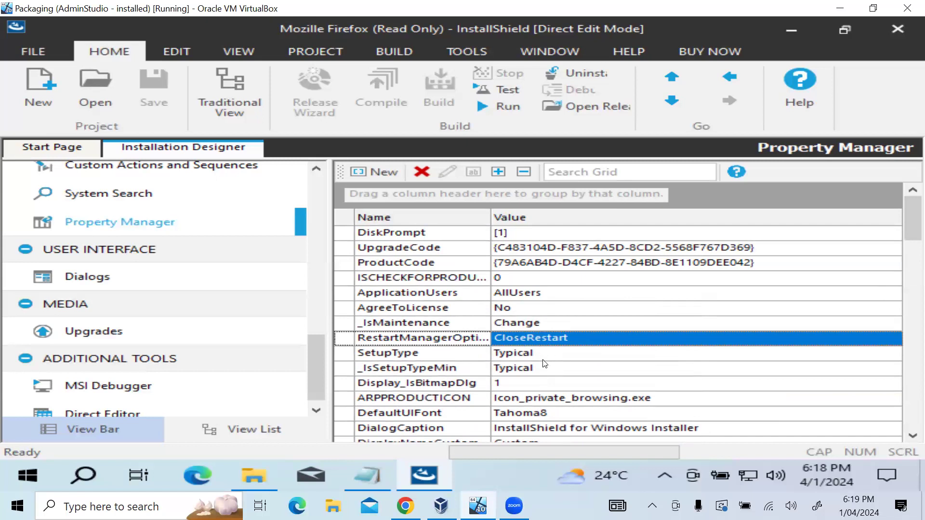
# - Set the AgreeToLicense property to Yes in the Property Manager
pyautogui.click(539, 293)
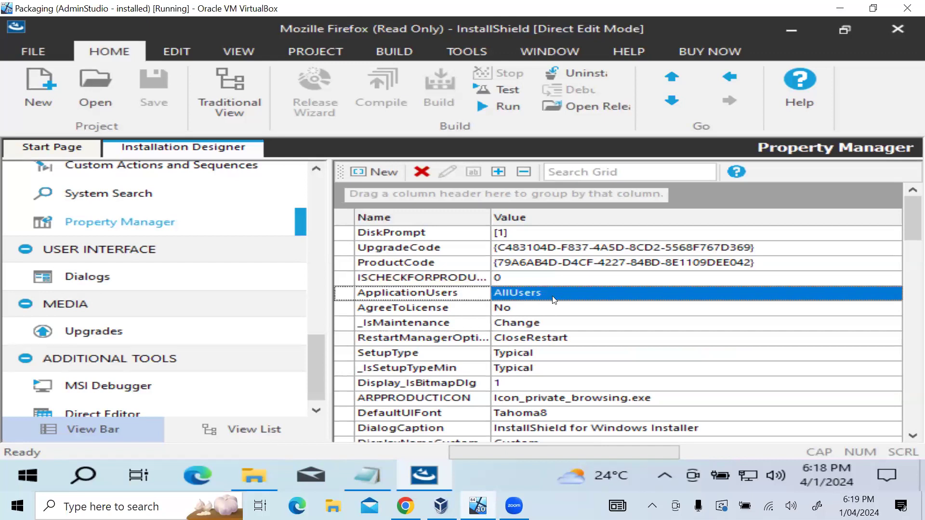
pyautogui.click(558, 308)
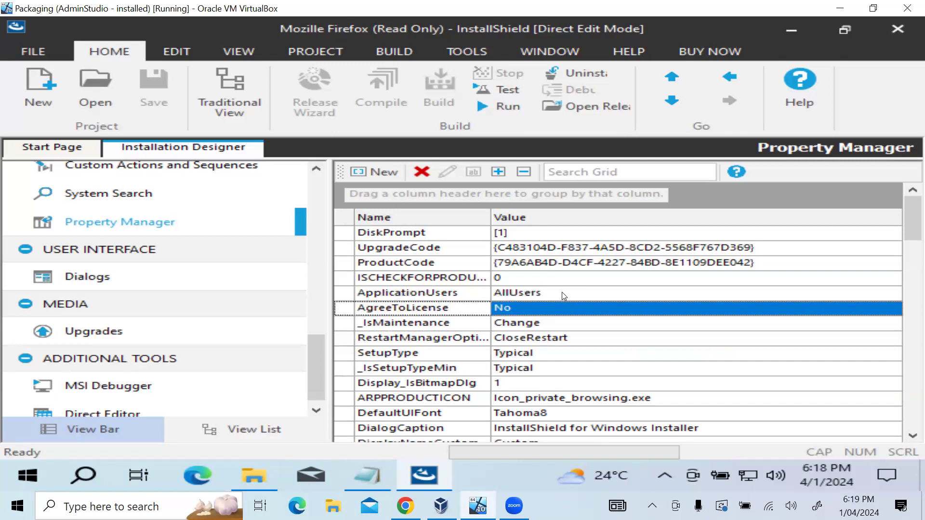
pyautogui.click(561, 292)
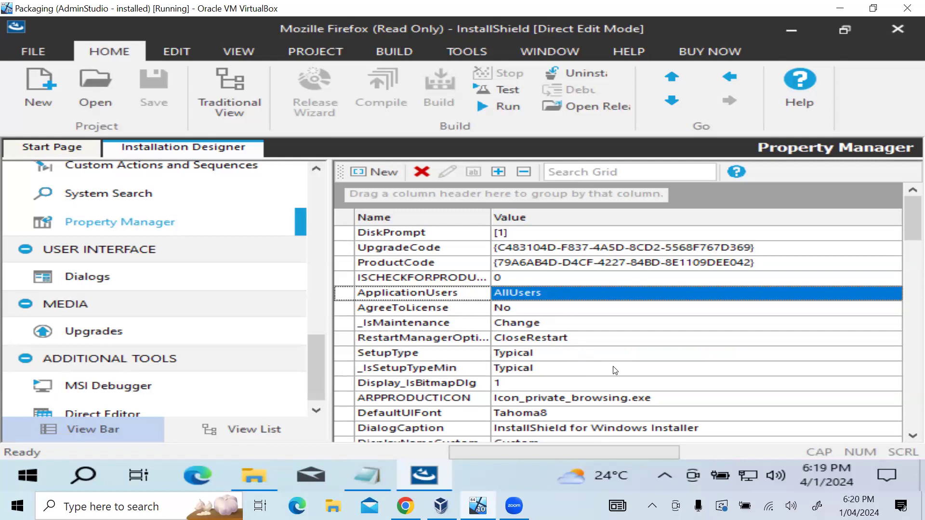
pyautogui.click(525, 313)
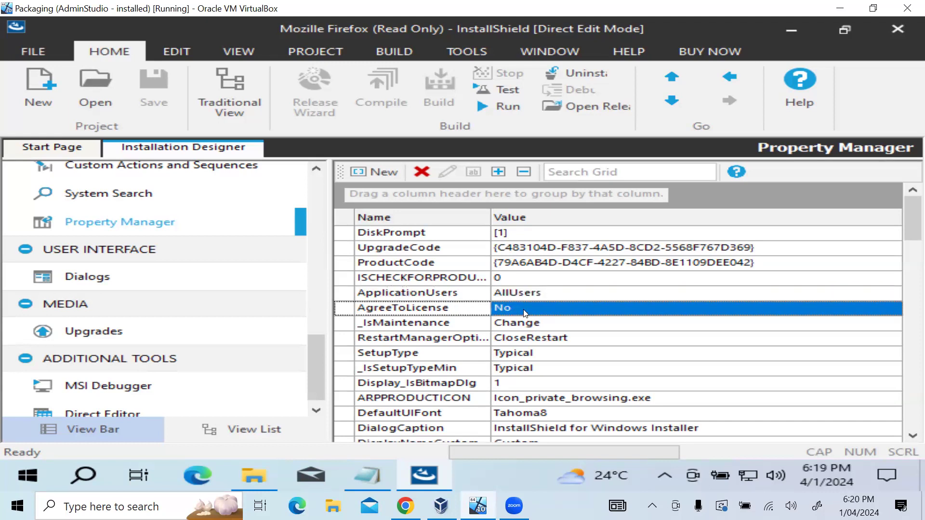
pyautogui.write('Yes')
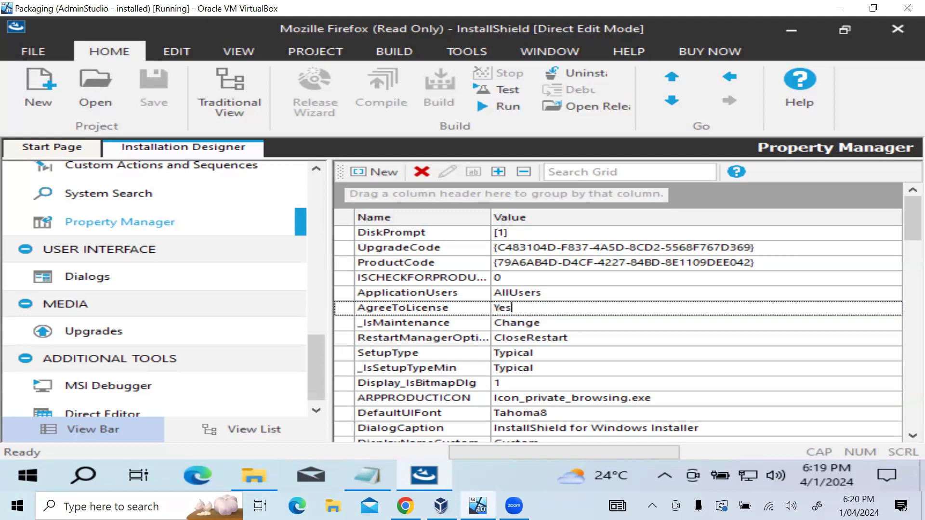
pyautogui.click(630, 352)
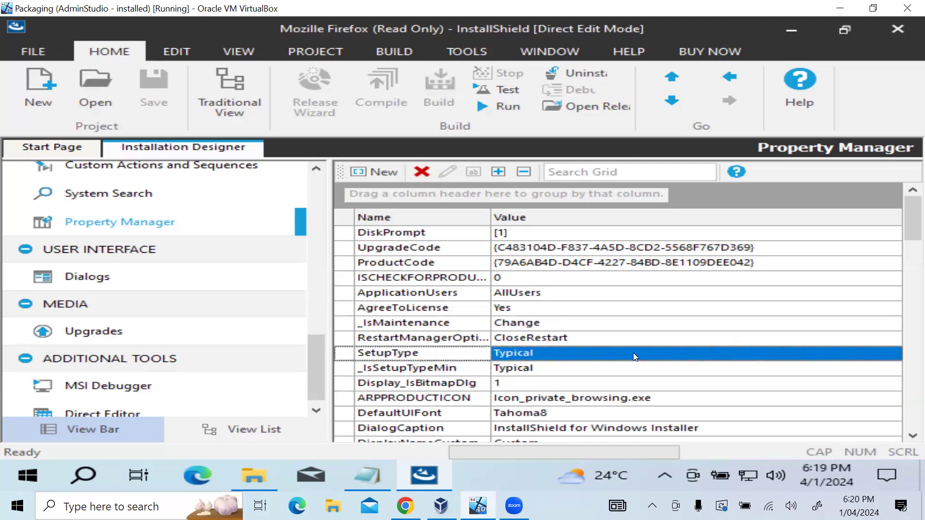
pyautogui.click(603, 309)
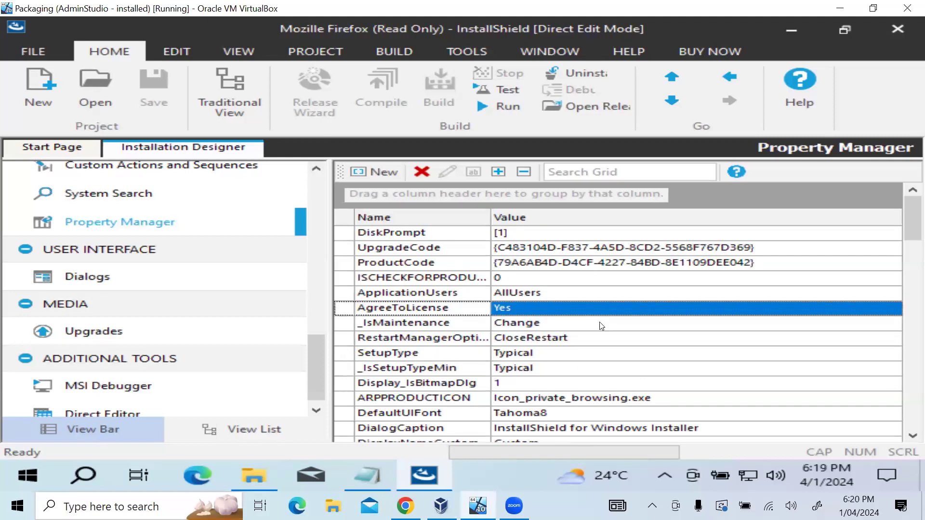
# - Examine the value of the ApplicationUsers property against the neighbouring license and setup type properties
pyautogui.click(529, 295)
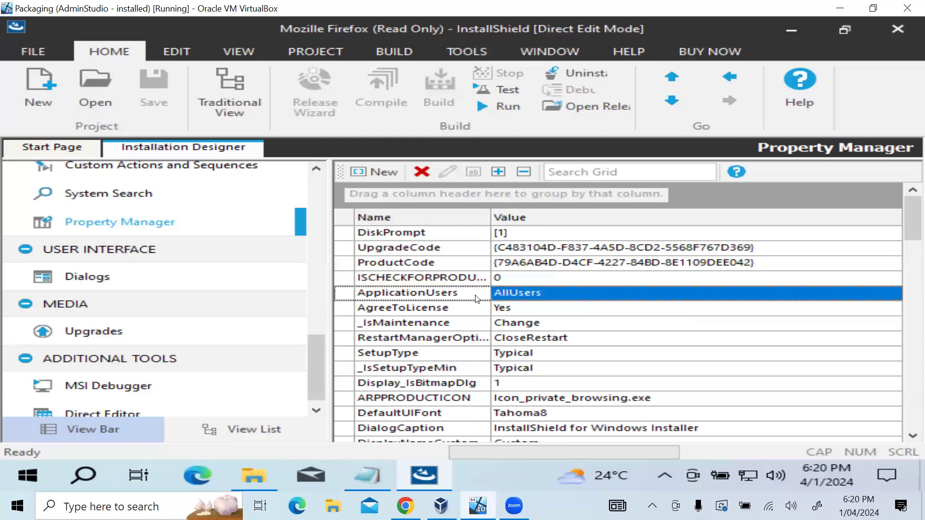
pyautogui.click(550, 292)
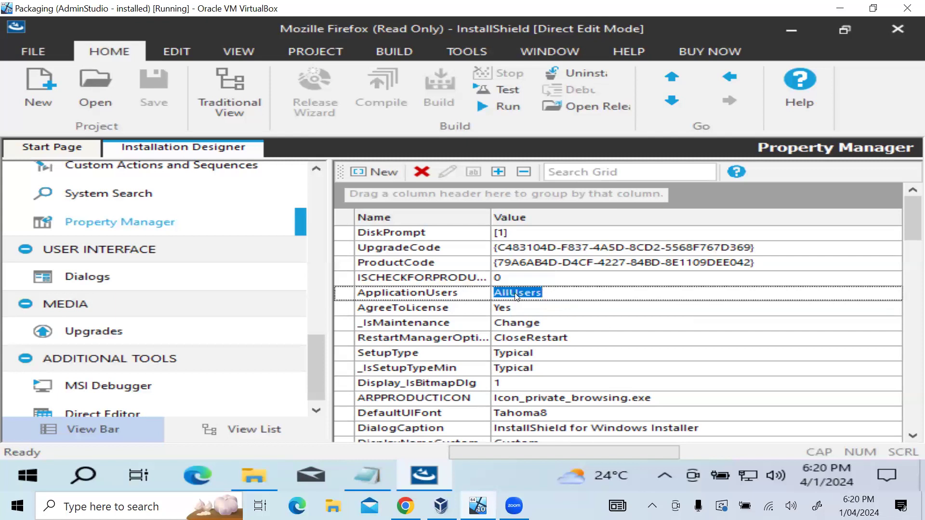
pyautogui.click(567, 315)
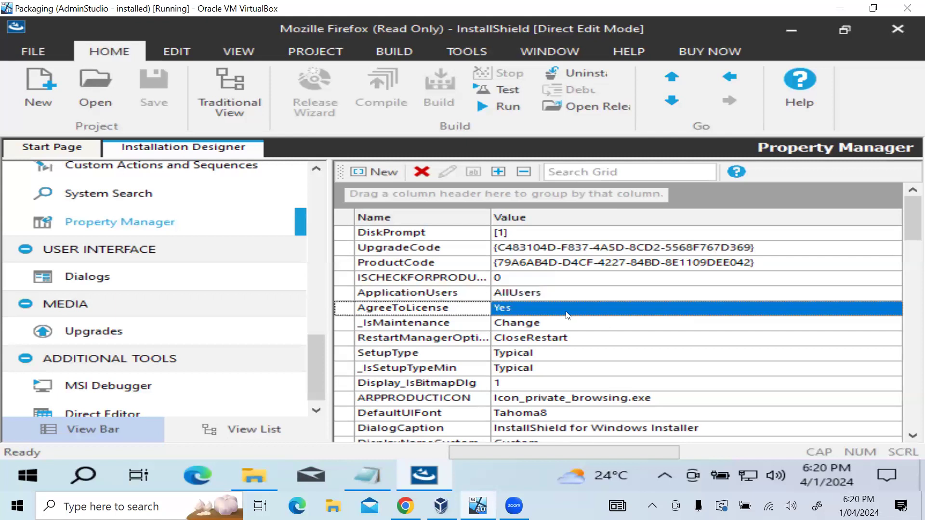
pyautogui.click(540, 296)
pyautogui.click(602, 359)
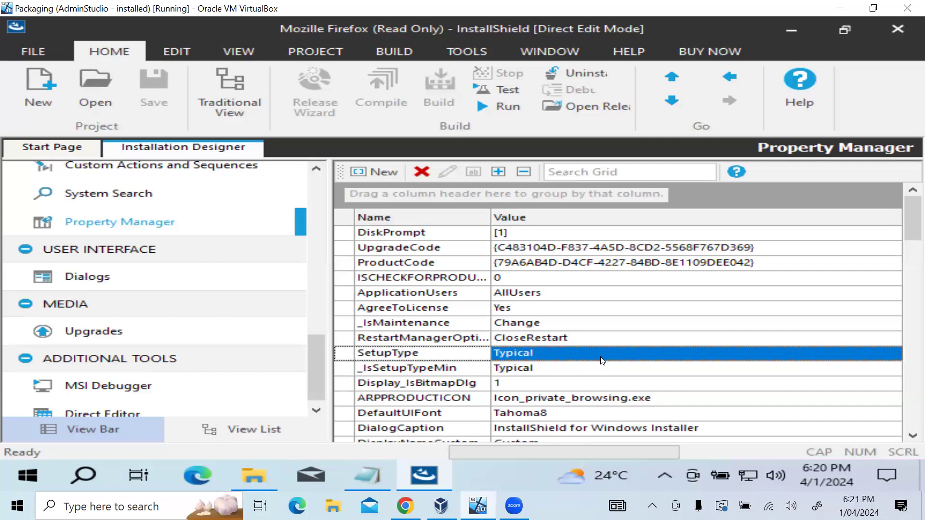
pyautogui.click(529, 299)
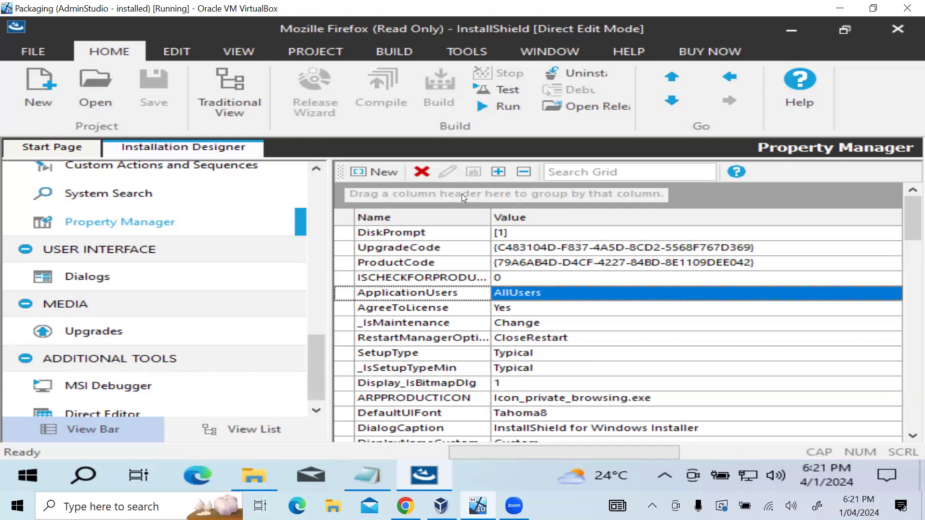
# - Search the property grid for "AllUser" to review the matching properties, and clear the search
pyautogui.click(577, 172)
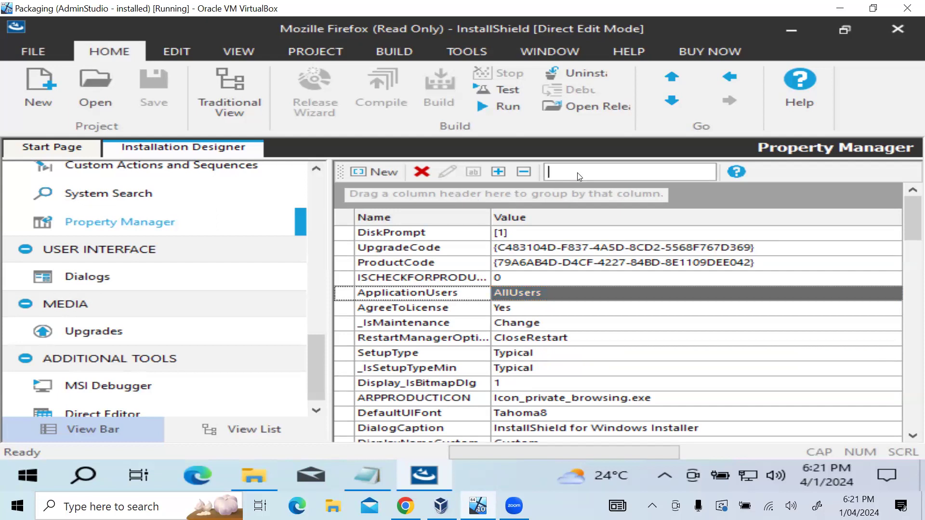
pyautogui.write('All')
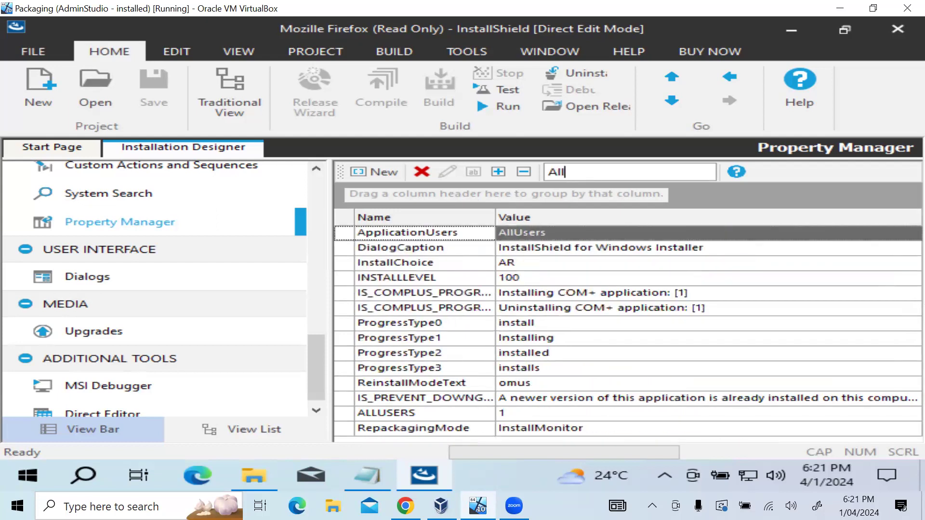
pyautogui.write('User')
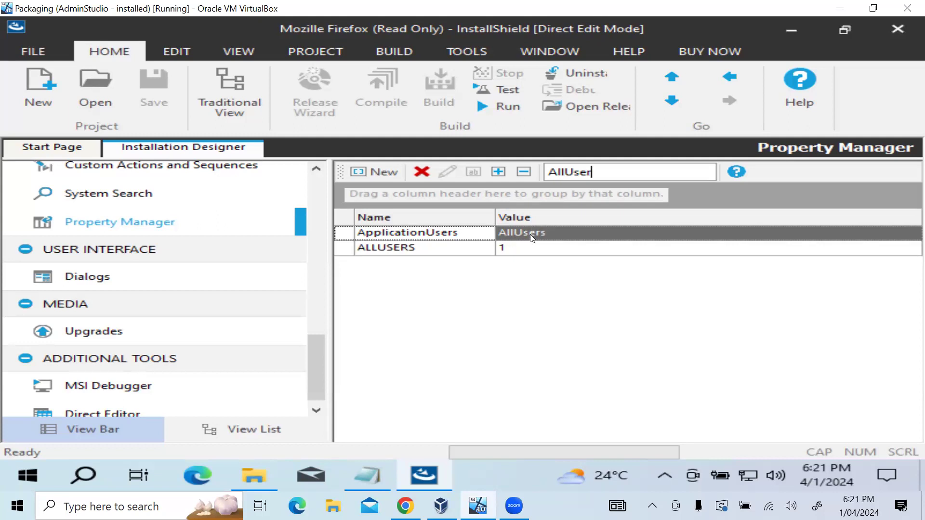
pyautogui.moveTo(593, 174); pyautogui.dragTo(551, 173)
pyautogui.press('BackSpace')
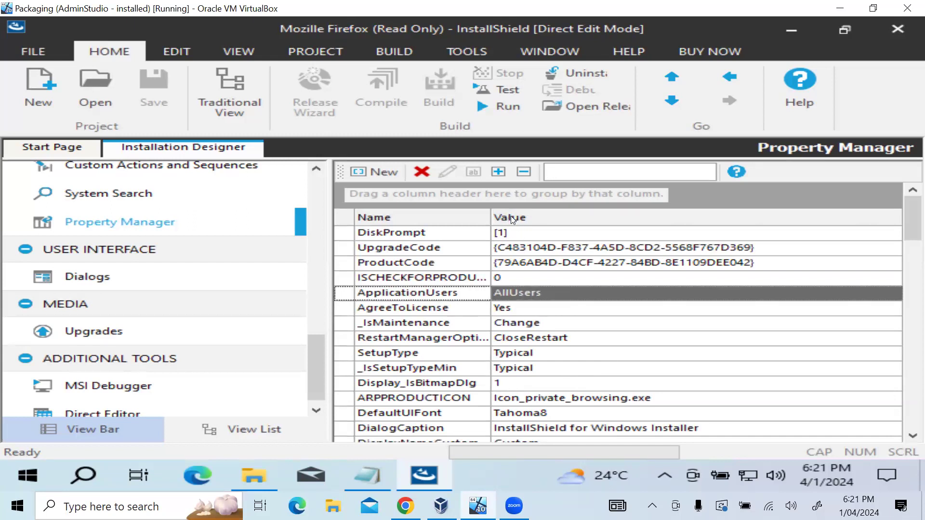
pyautogui.click(586, 359)
pyautogui.scroll(-3, 587, 364)
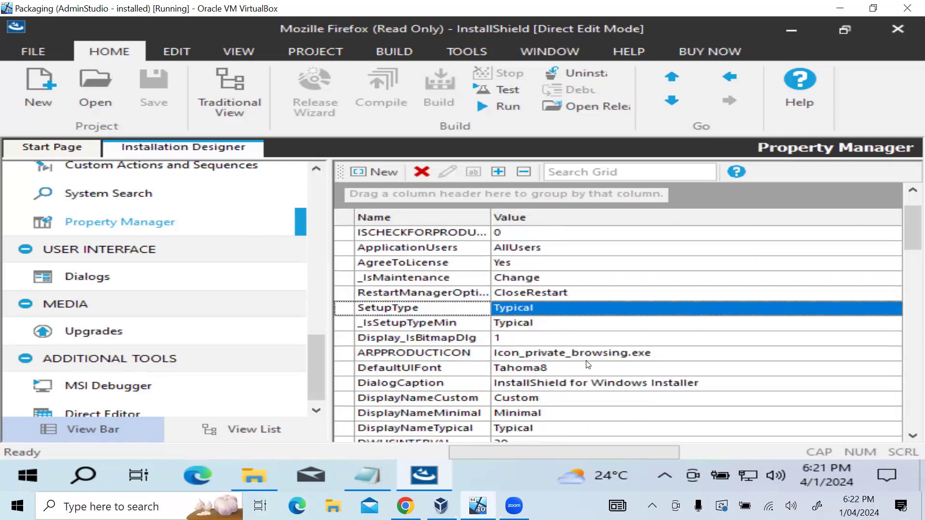
pyautogui.scroll(3, 588, 365)
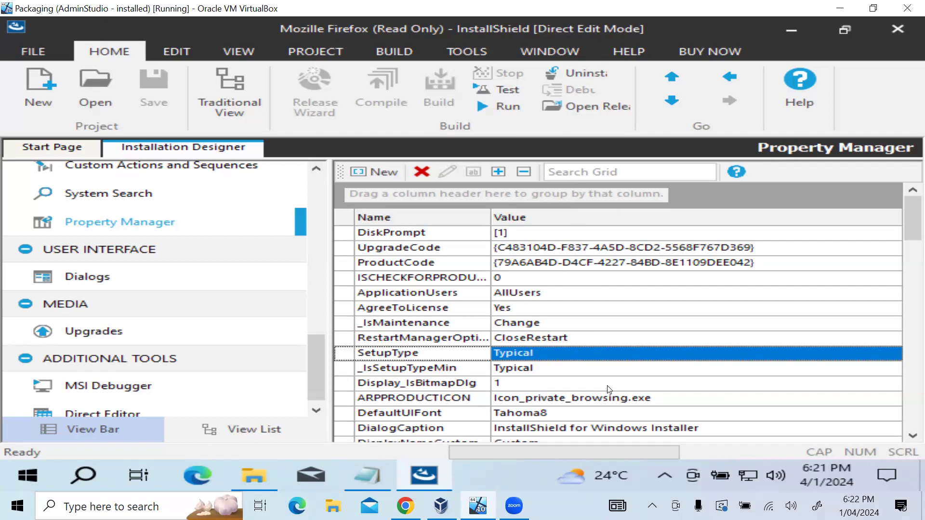
pyautogui.scroll(-2, 607, 385)
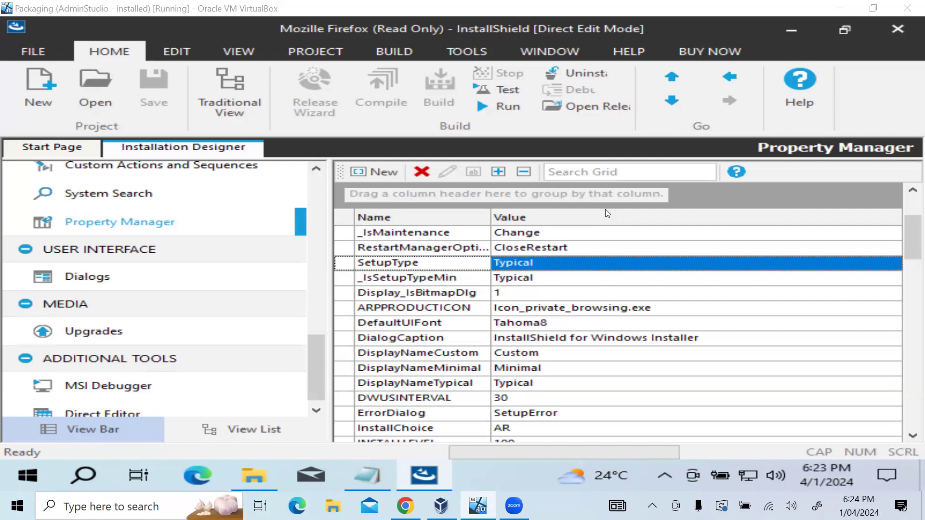
# - Search the property grid for "Register" and clear the search to restore the full property list
pyautogui.click(579, 174)
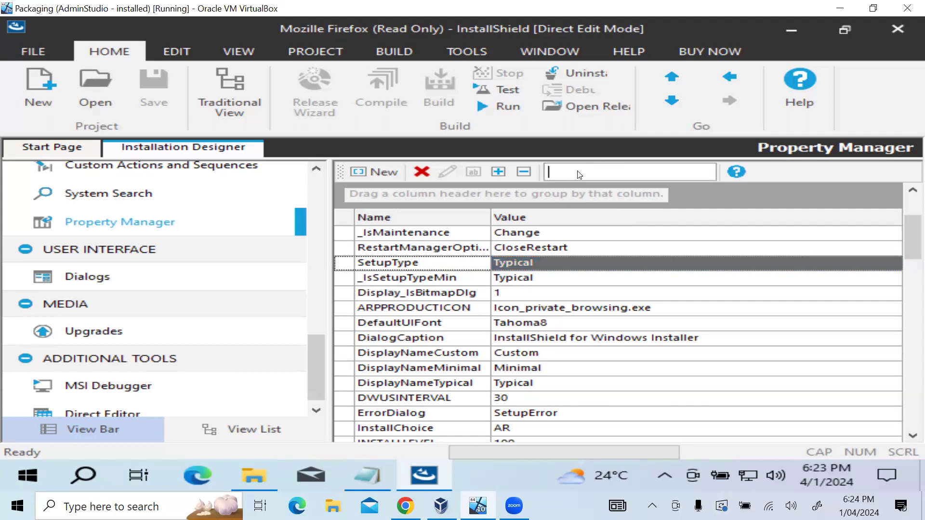
pyautogui.write('Register')
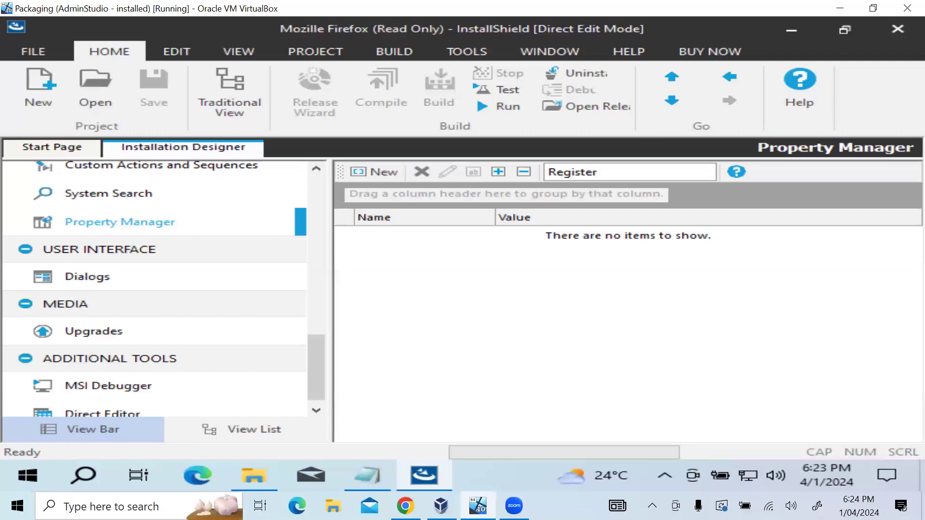
pyautogui.press('BackSpace')
pyautogui.press('BackSpace')
pyautogui.press('BackSpace')
pyautogui.press('BackSpace')
pyautogui.press('BackSpace')
pyautogui.press('BackSpace')
pyautogui.press('BackSpace')
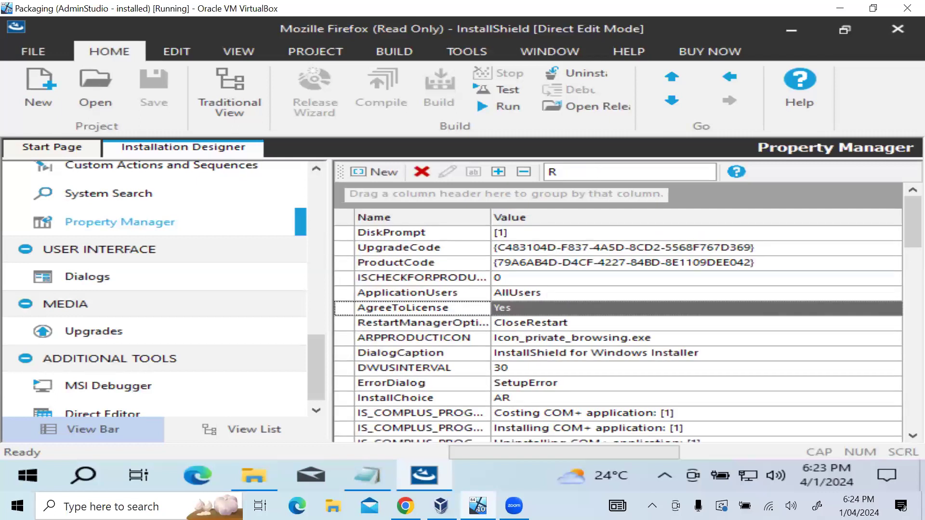
pyautogui.press('BackSpace')
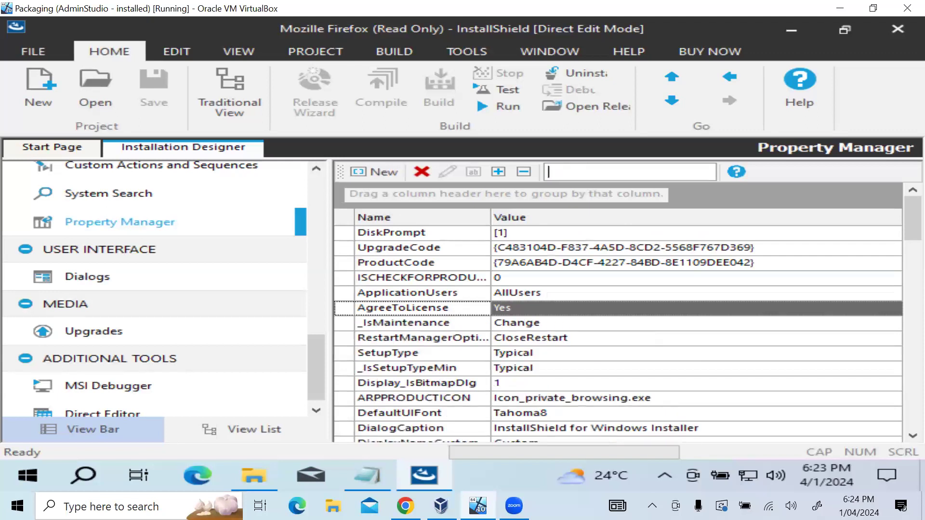